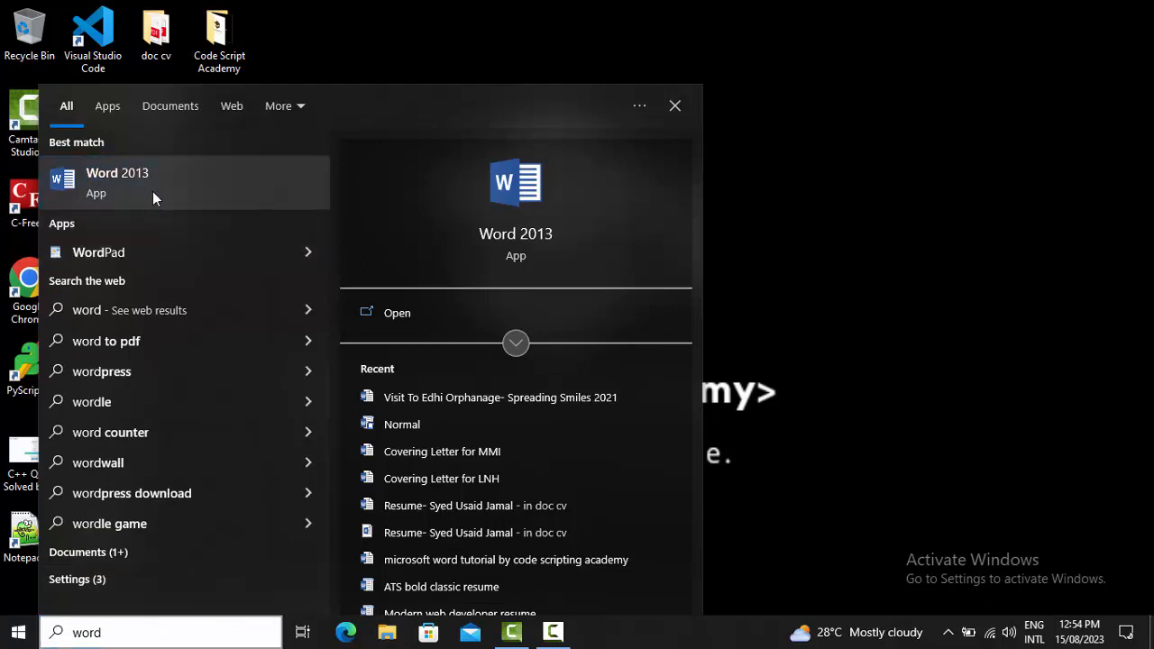
# Step: Launch Word 2013 and create a blank document, declining the default-program prompt and dismissing the activation wizard
pyautogui.click(152, 191)
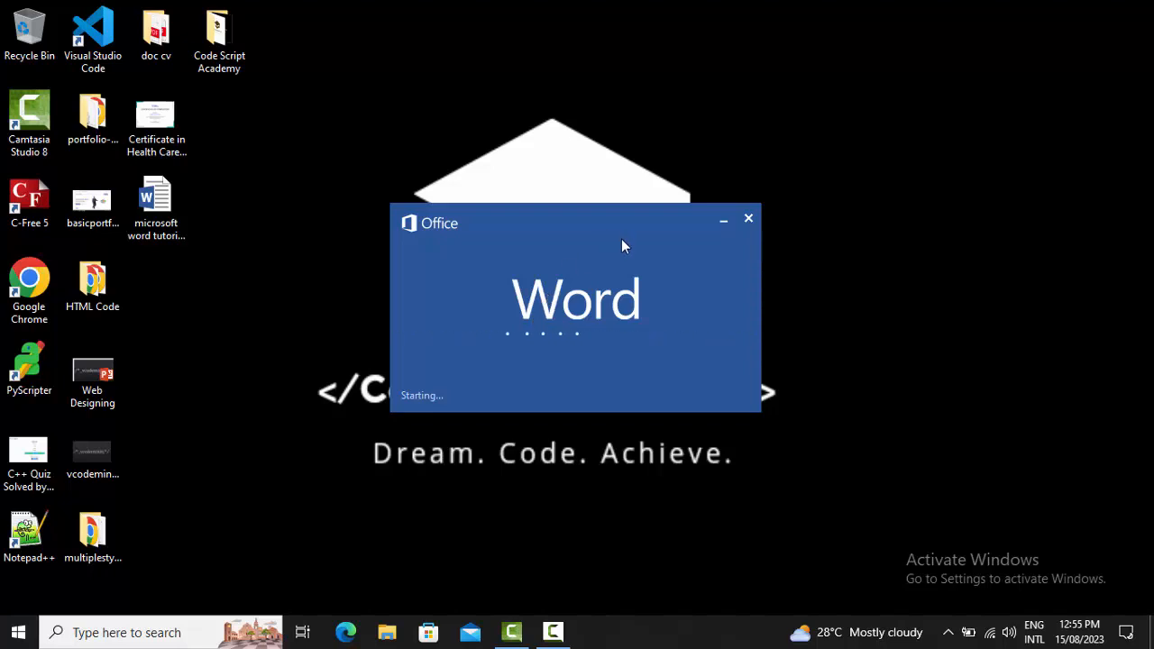
pyautogui.click(723, 226)
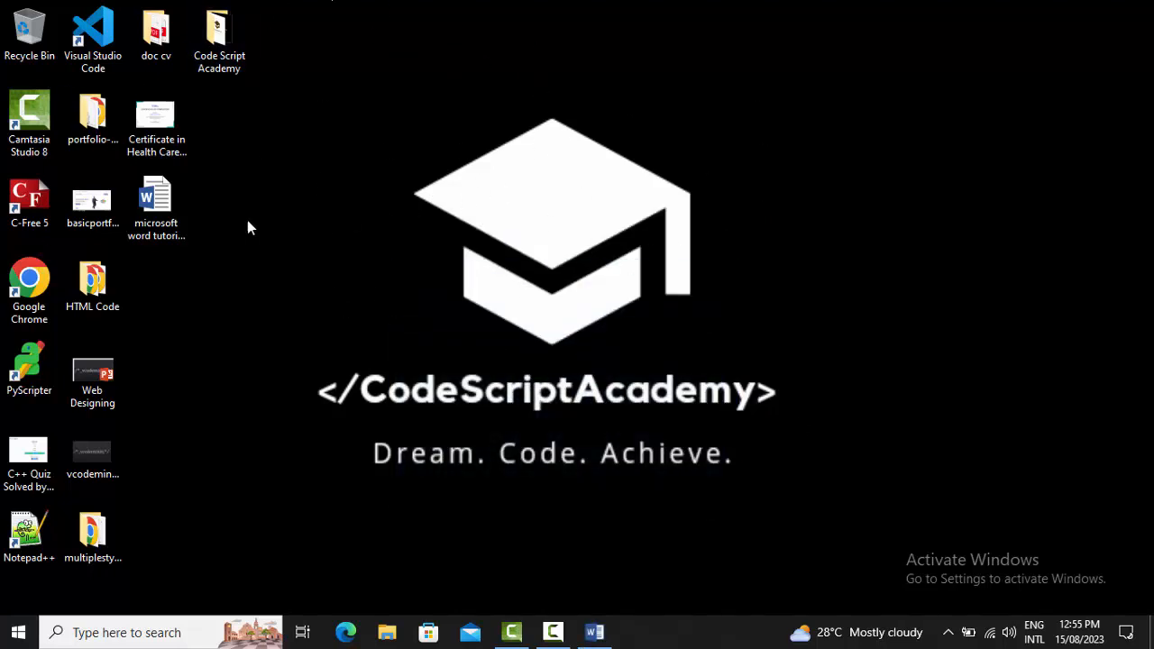
pyautogui.click(595, 634)
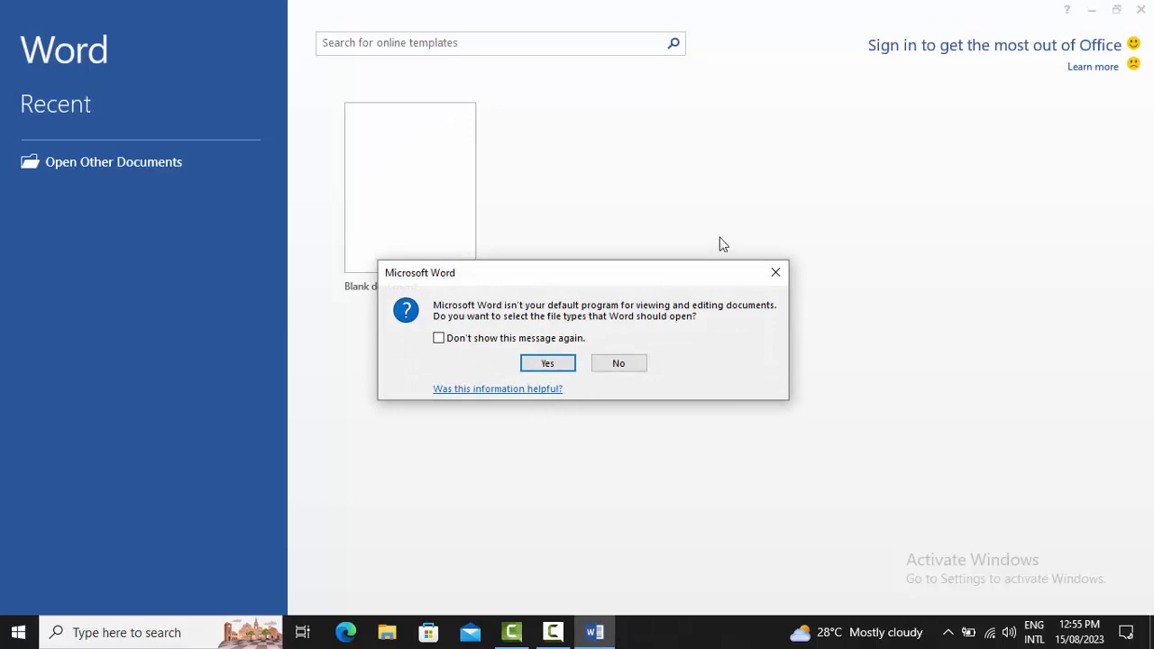
pyautogui.click(624, 364)
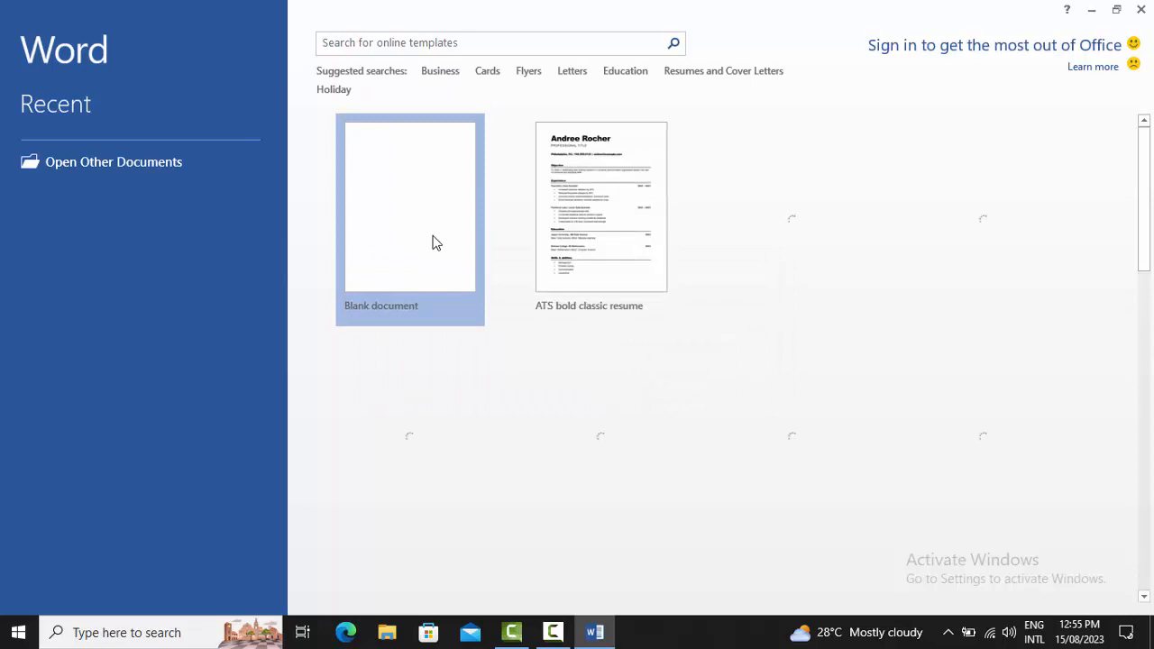
pyautogui.click(433, 243)
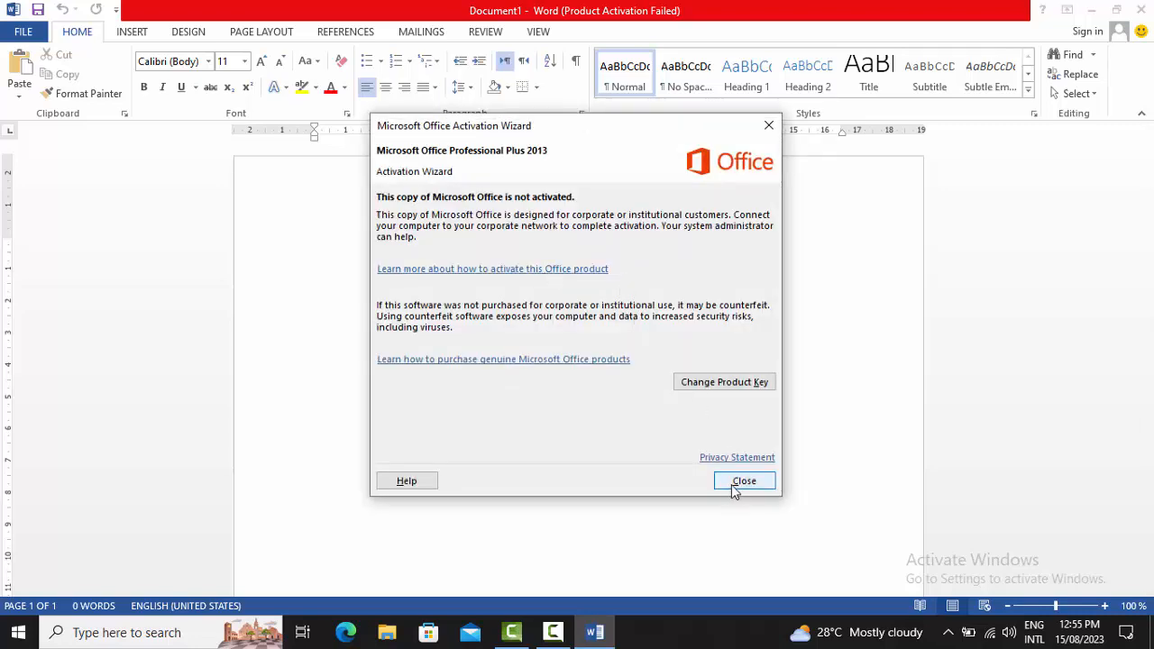
pyautogui.click(744, 482)
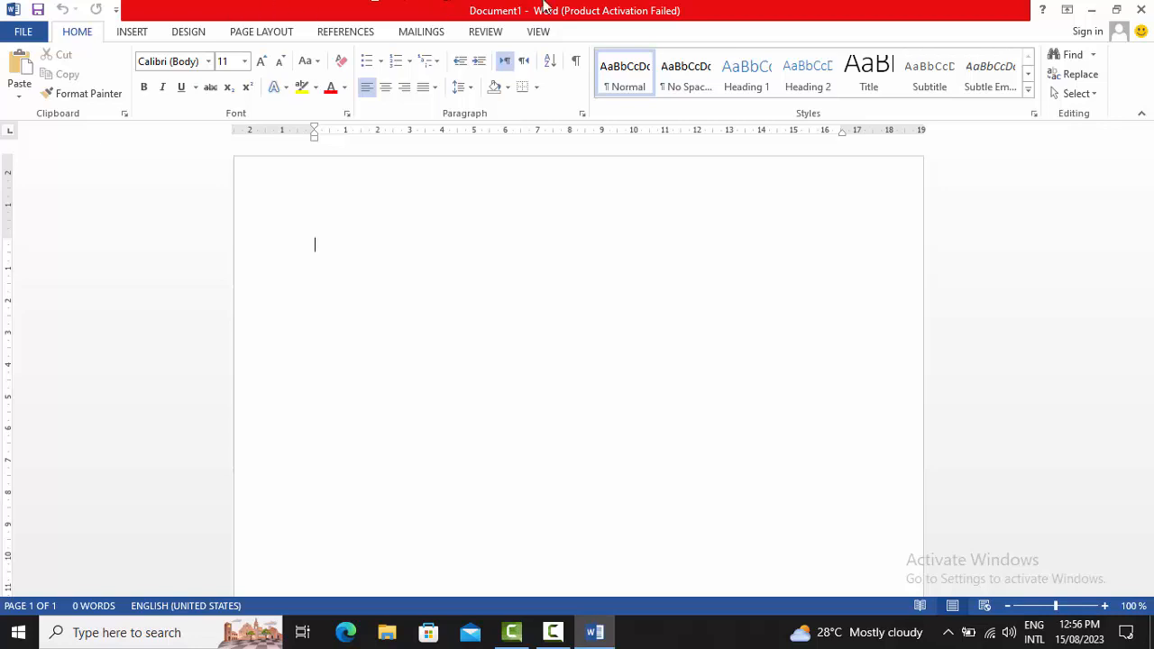
# Step: Add the Quick Print command to the Quick Access Toolbar and remove it again
pyautogui.click(116, 10)
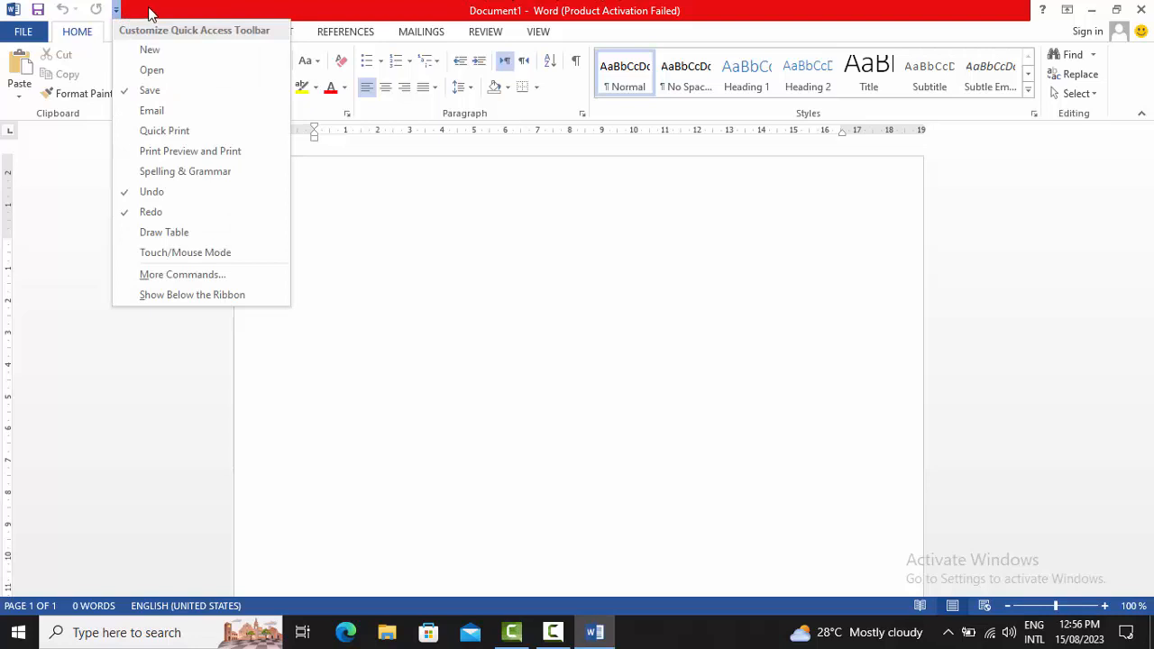
pyautogui.click(149, 13)
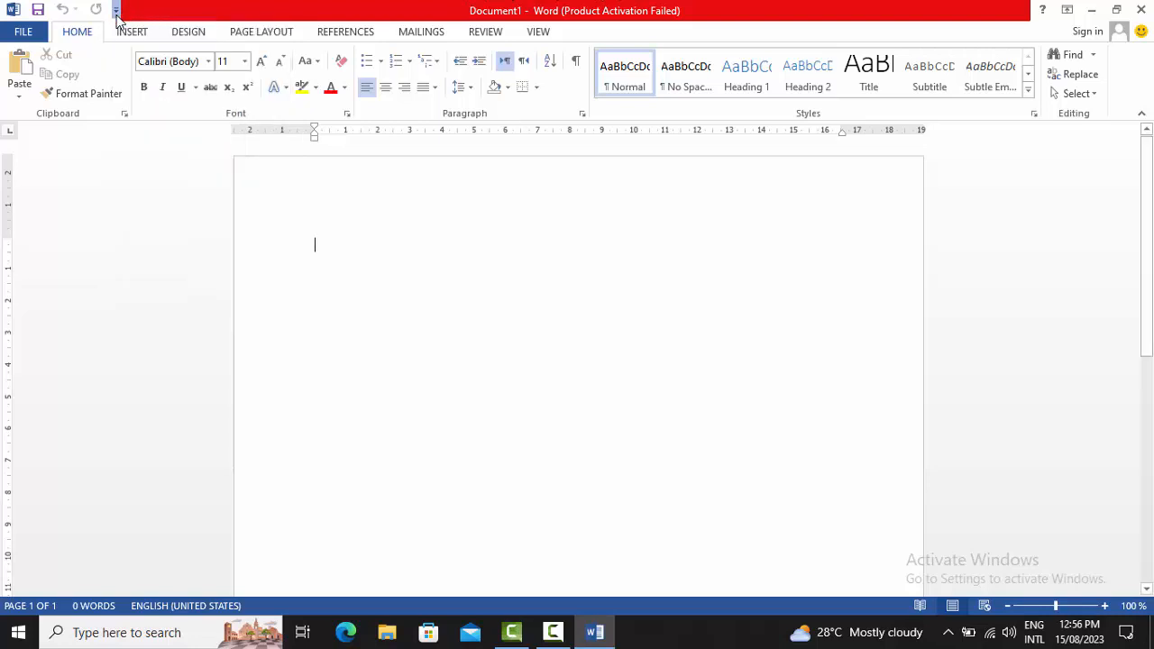
pyautogui.click(116, 10)
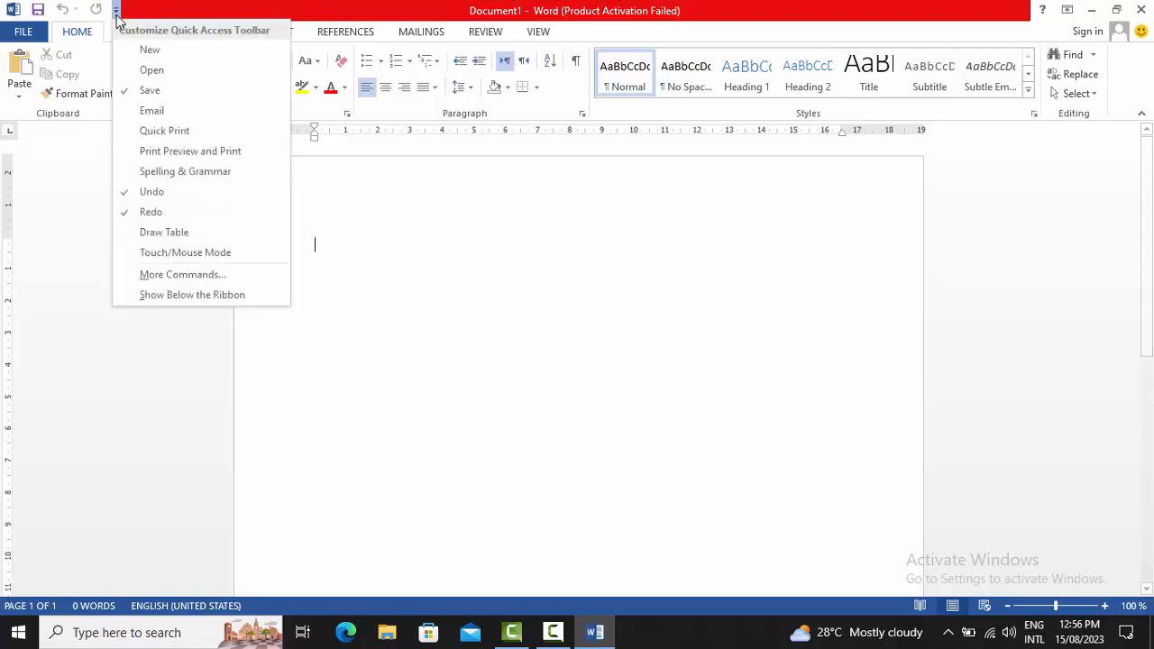
pyautogui.click(175, 131)
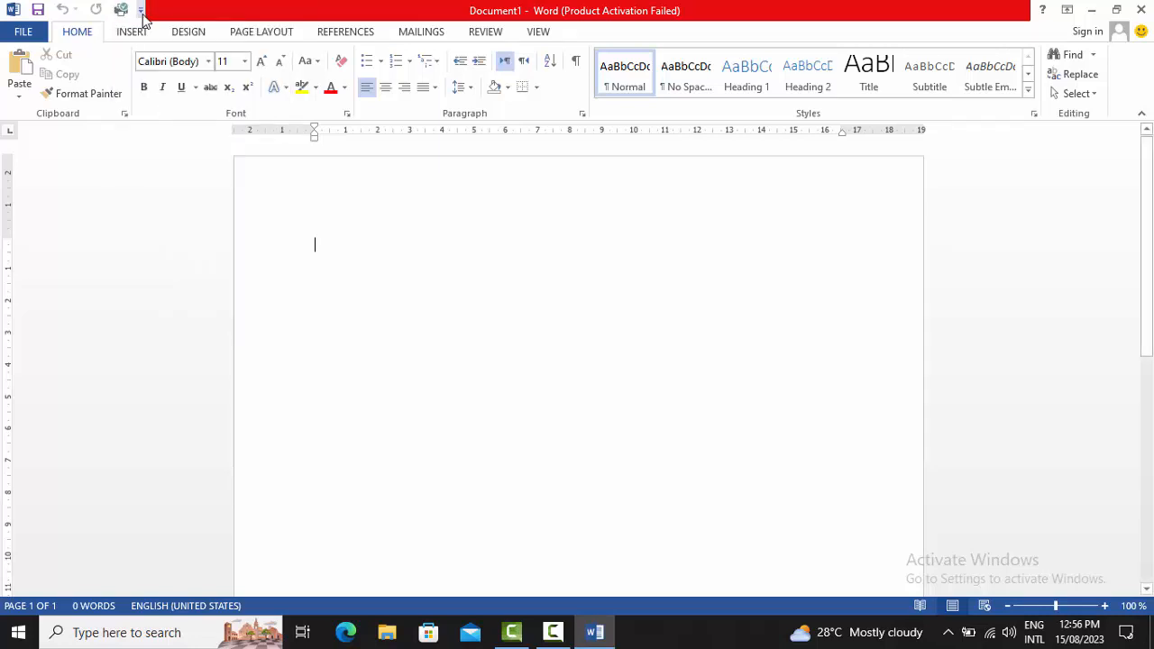
pyautogui.click(141, 9)
pyautogui.click(178, 132)
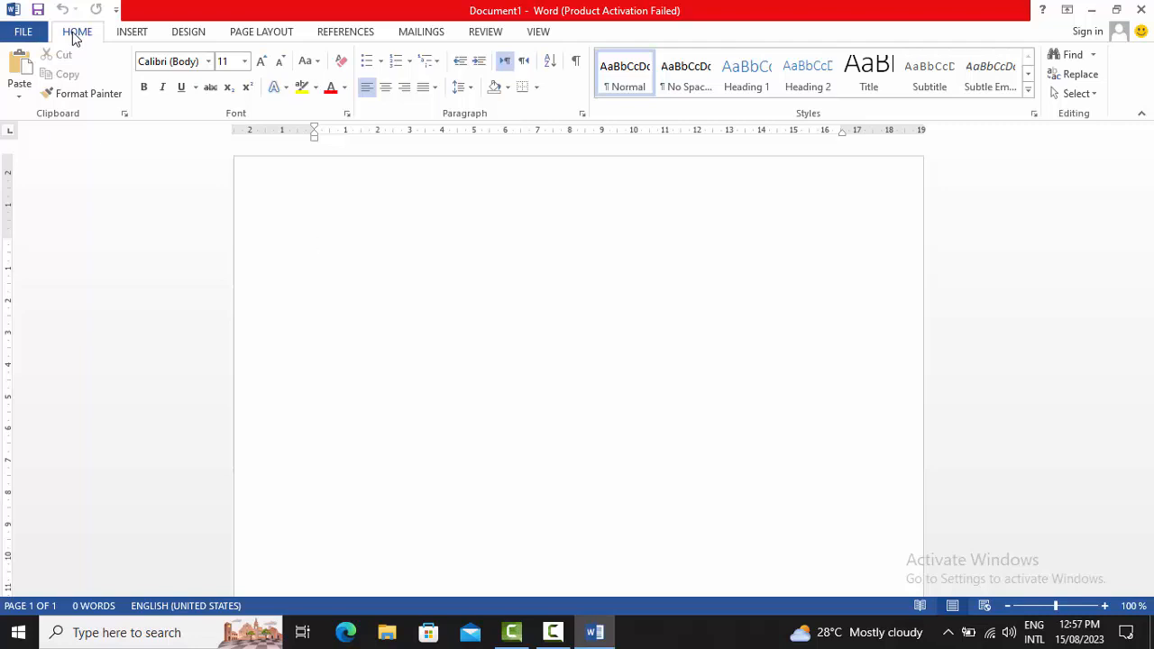
# Step: Look through the Insert, Page Layout and References commands and the recent documents available for opening, and return to the blank document
pyautogui.click(132, 35)
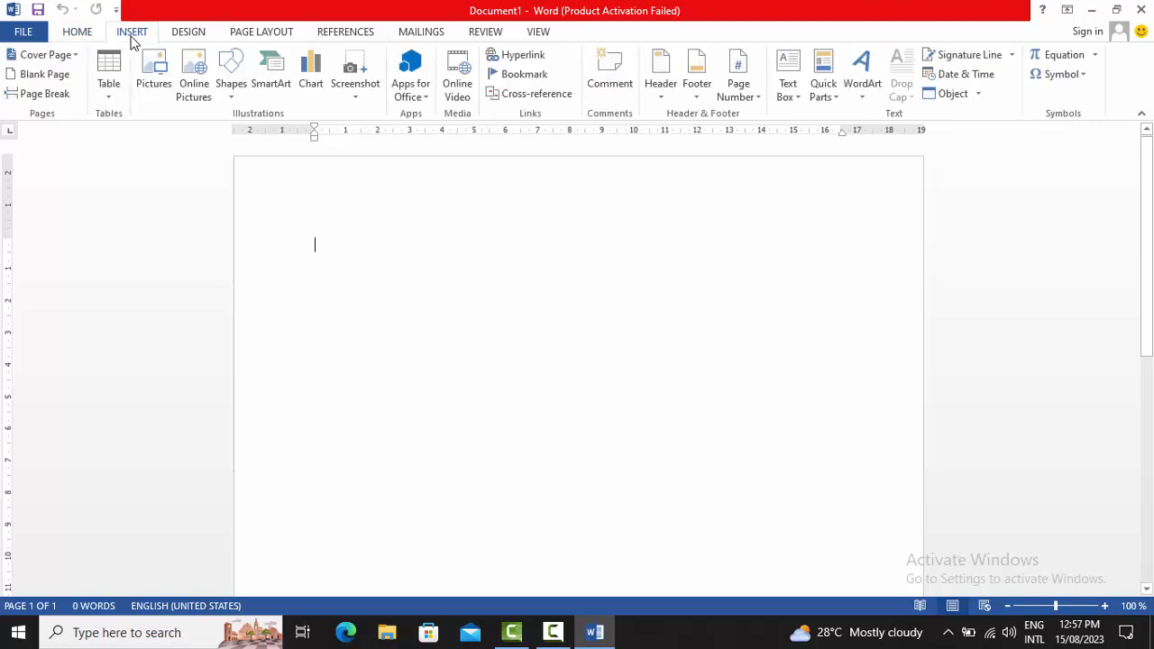
pyautogui.click(77, 38)
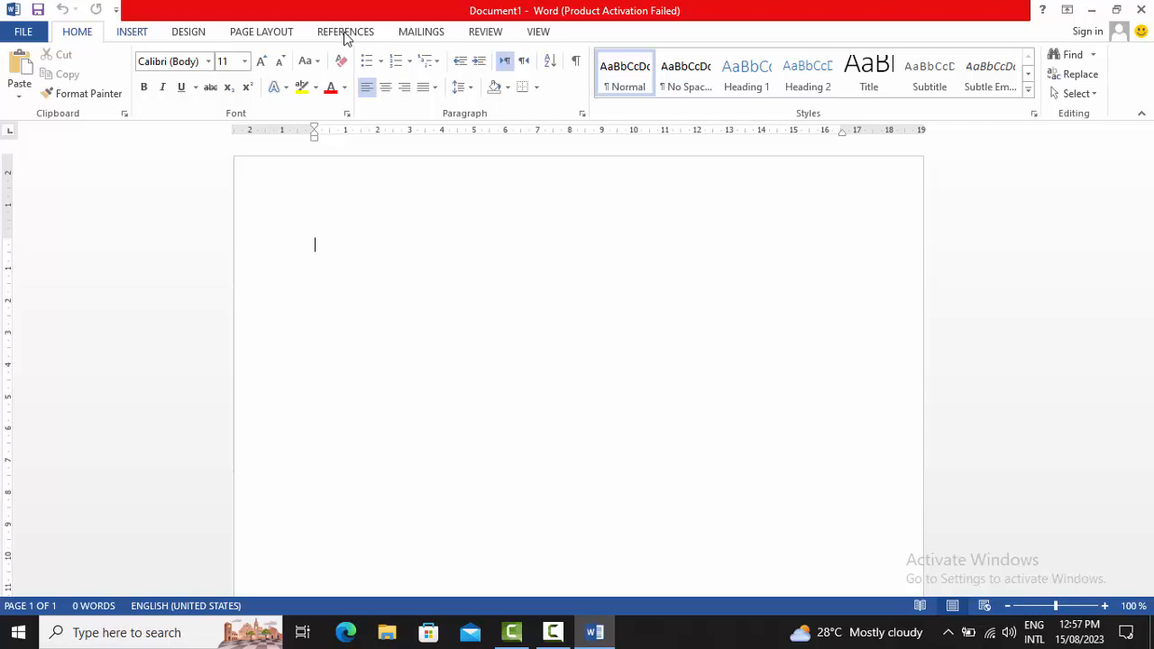
pyautogui.scroll(-3, 345, 36)
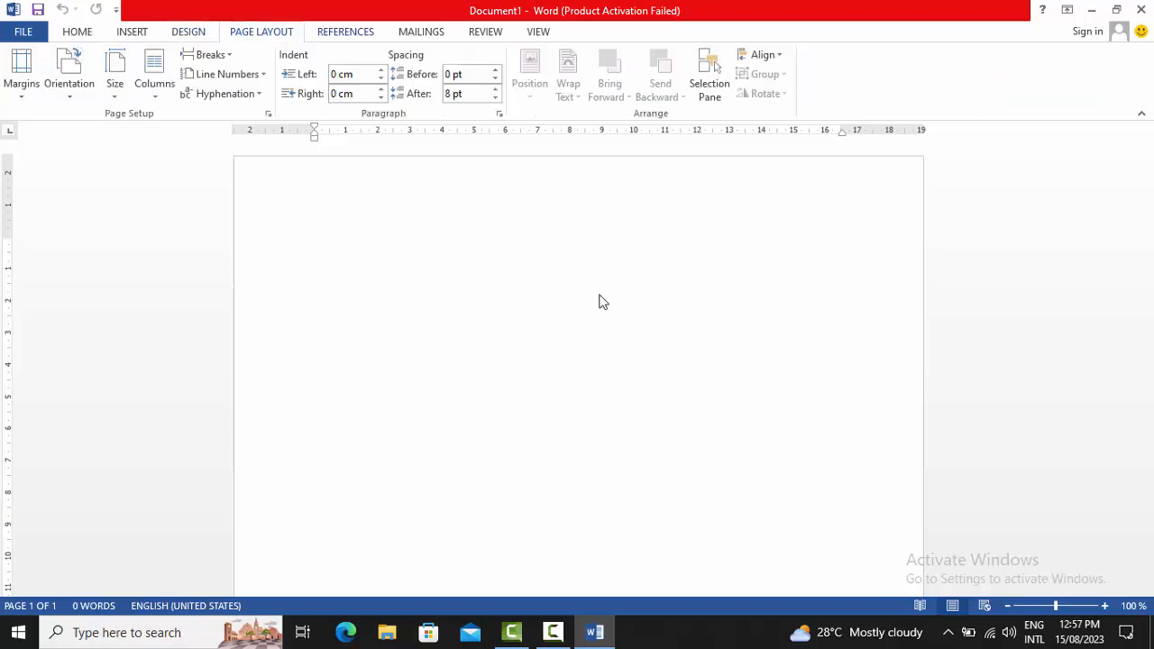
pyautogui.click(346, 32)
pyautogui.click(78, 32)
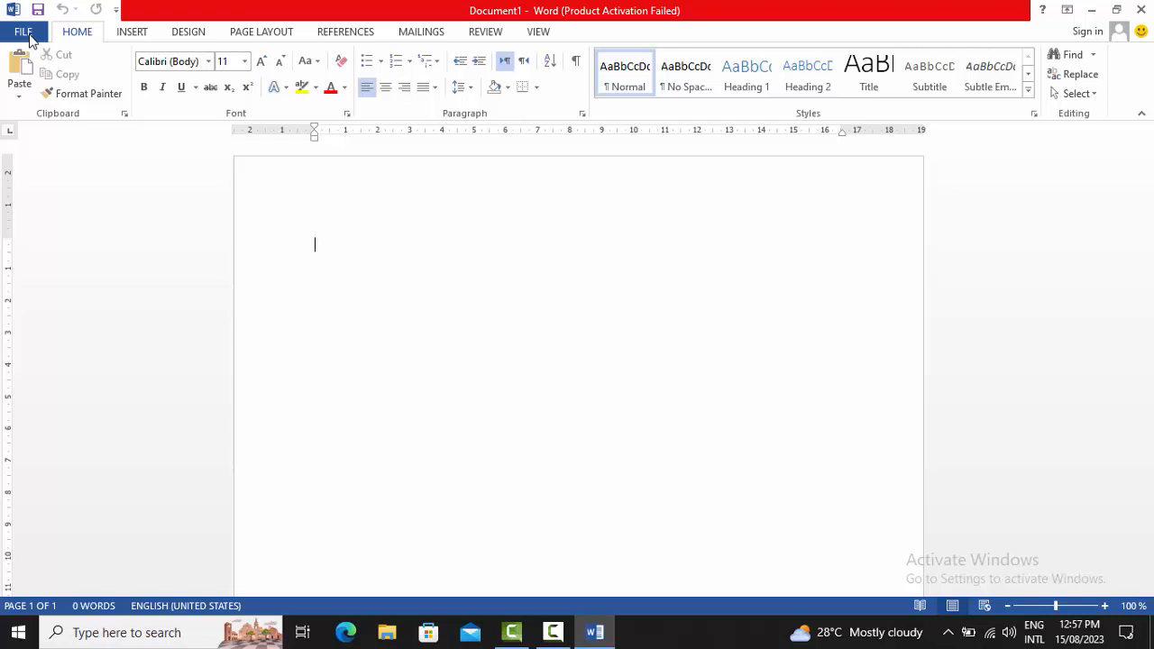
pyautogui.click(24, 32)
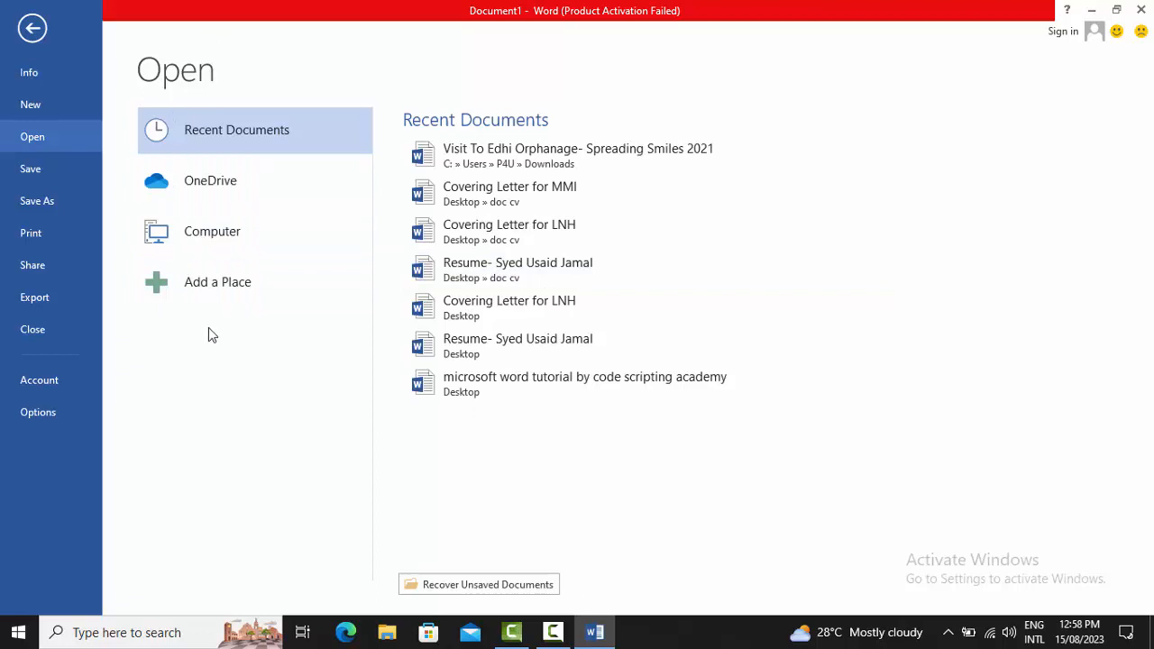
pyautogui.click(34, 135)
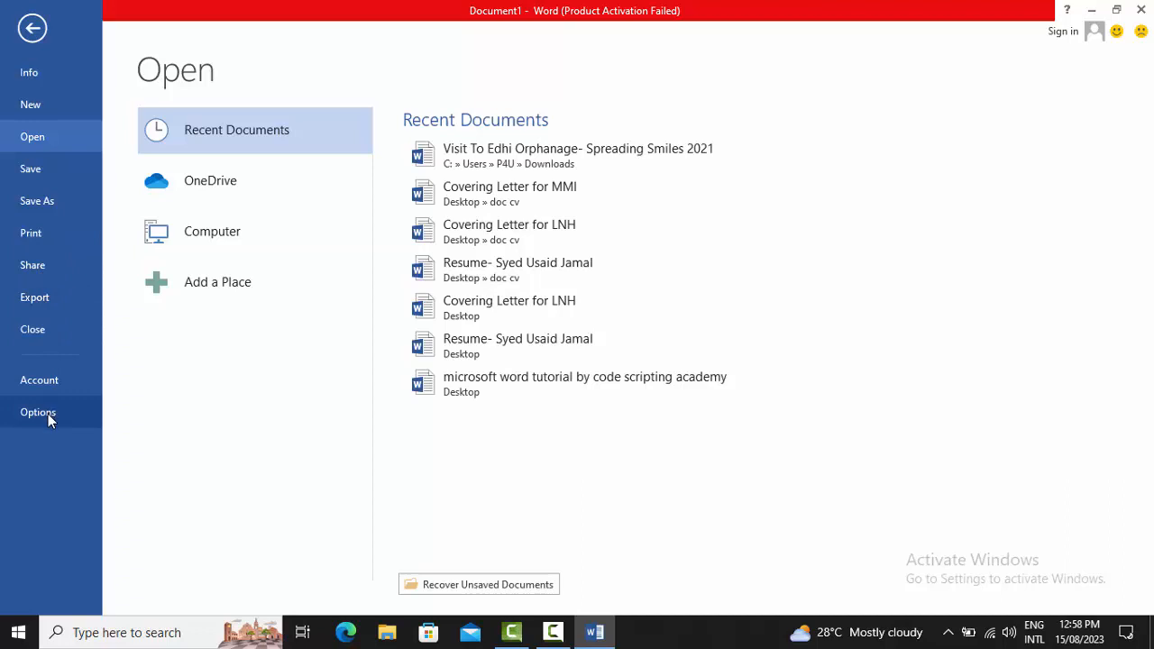
pyautogui.click(45, 27)
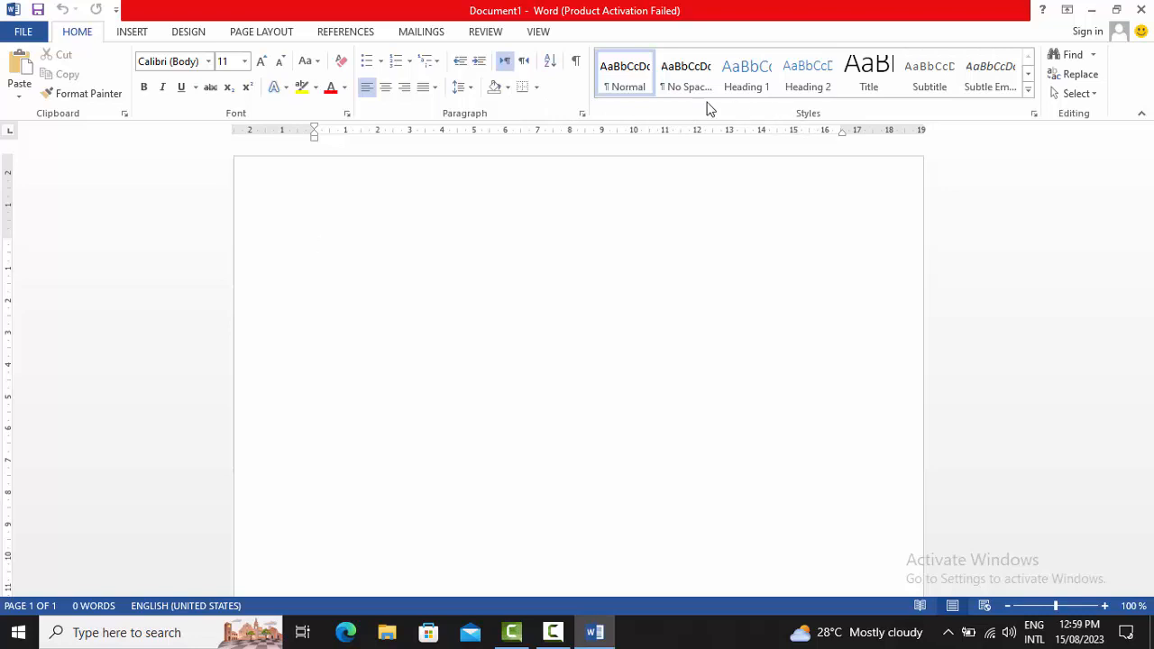
# Step: Look through the available fonts and the full gallery of text styles without applying any
pyautogui.click(210, 65)
pyautogui.click(209, 65)
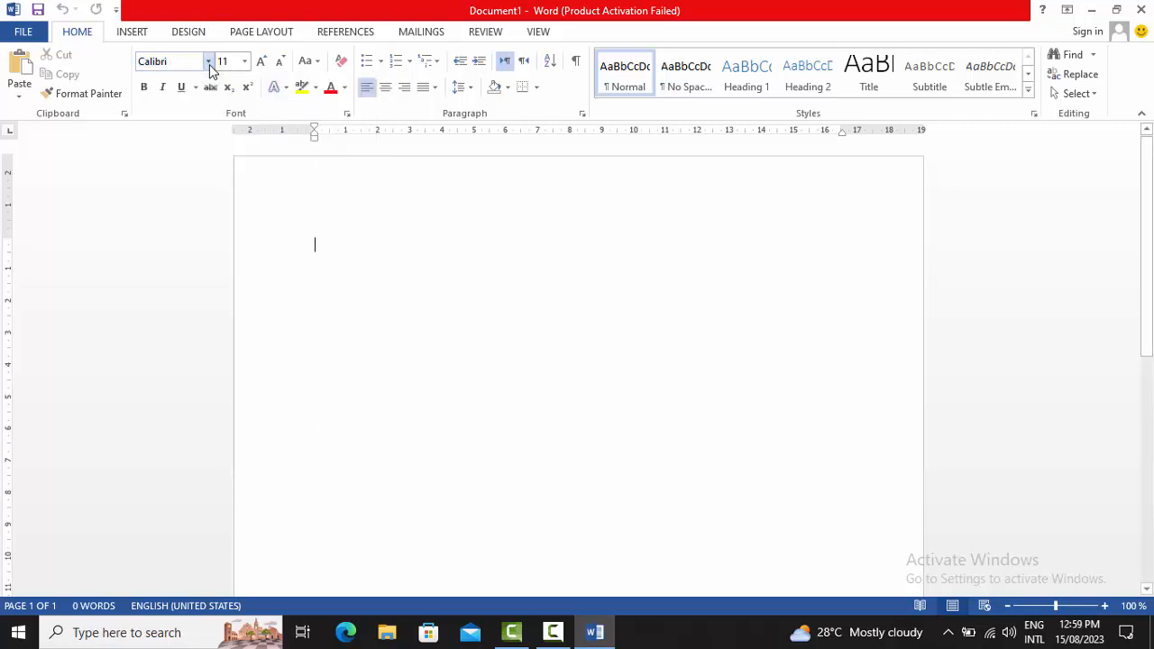
pyautogui.click(209, 65)
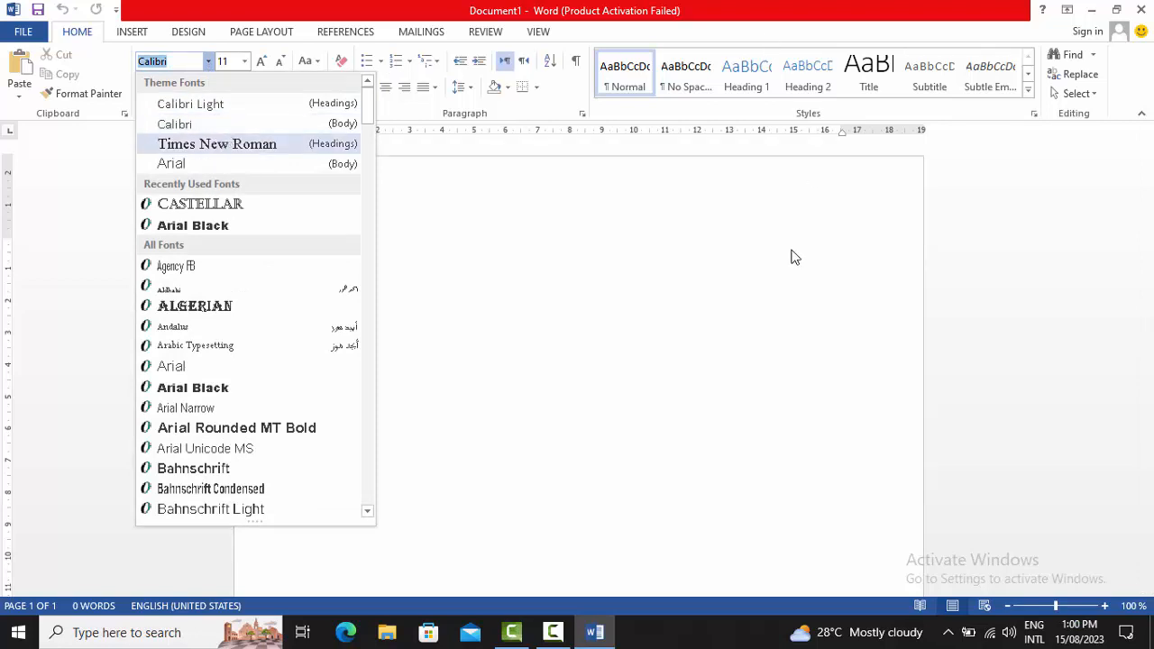
pyautogui.click(663, 25)
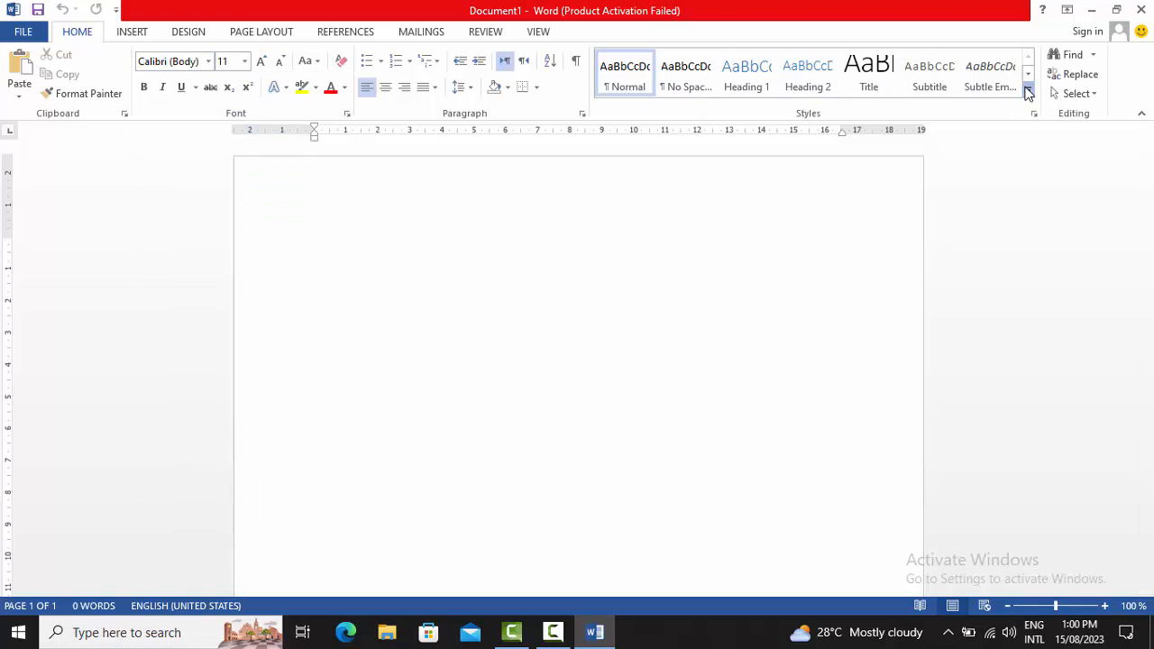
pyautogui.click(1028, 91)
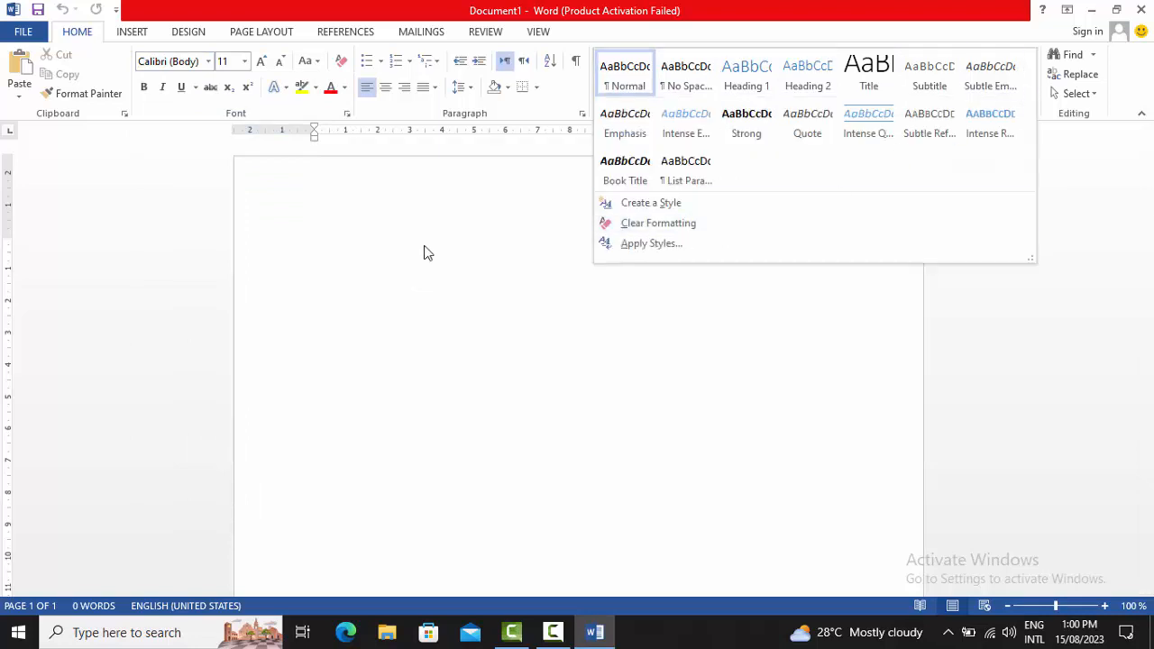
pyautogui.click(456, 256)
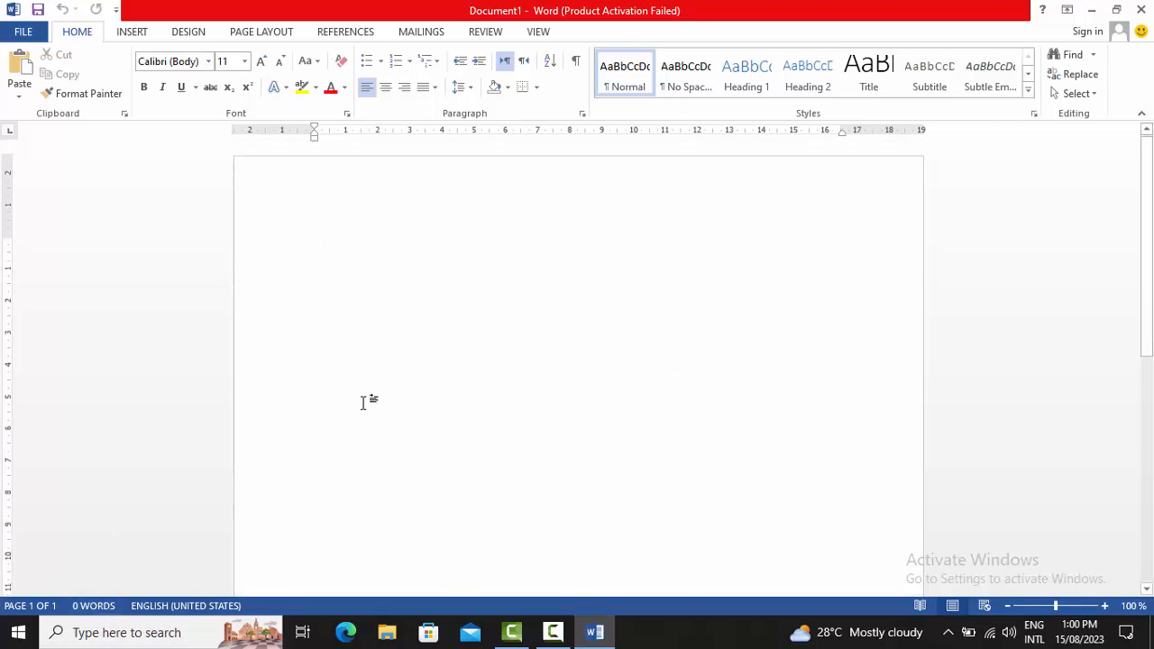
# Step: Enter the sample text "Abcdefghijk 0asdsadsad asdsadsad i" on the blank page
pyautogui.write('a')
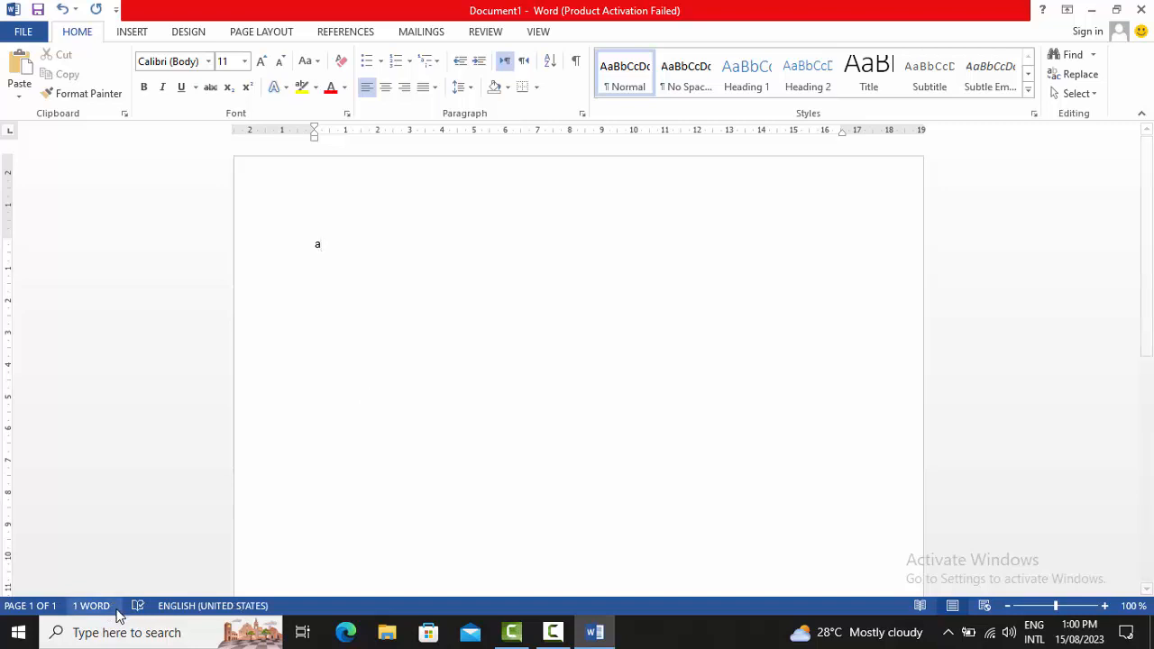
pyautogui.write('bcdefghijk')
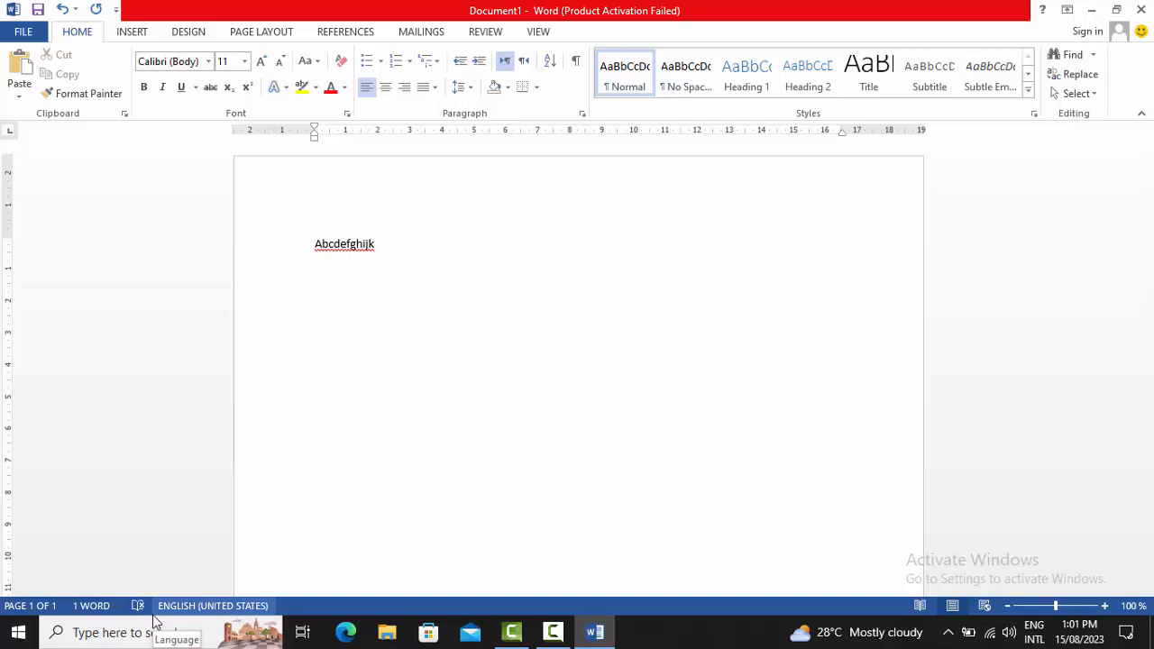
pyautogui.write('0')
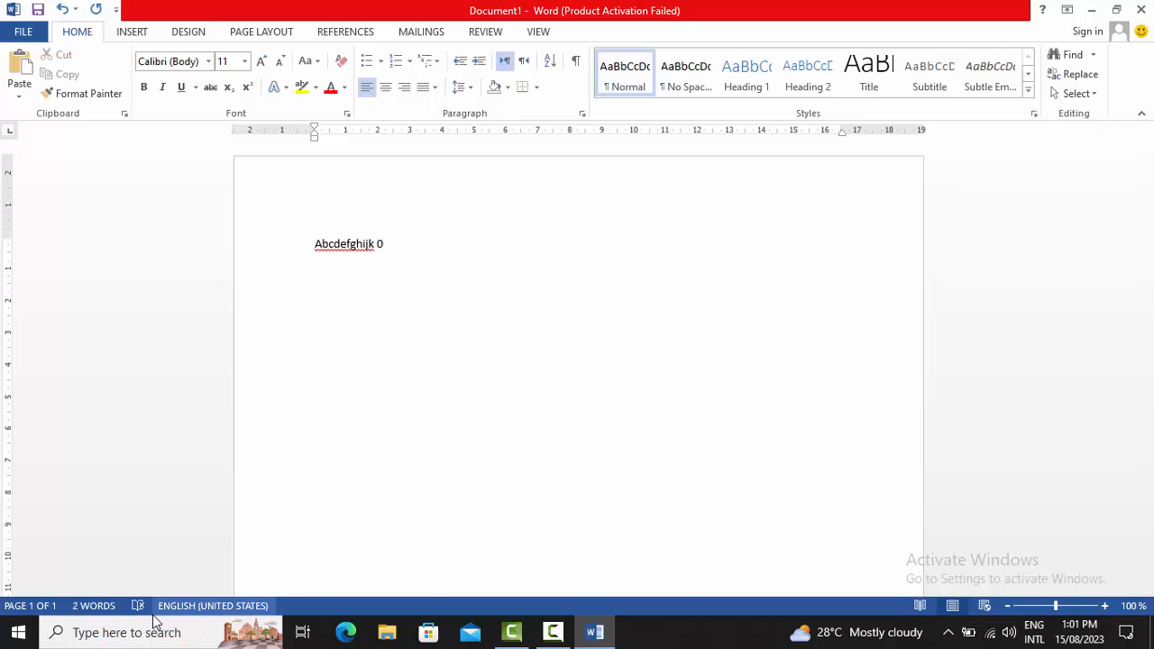
pyautogui.write('asdsadsad asdsadsad i')
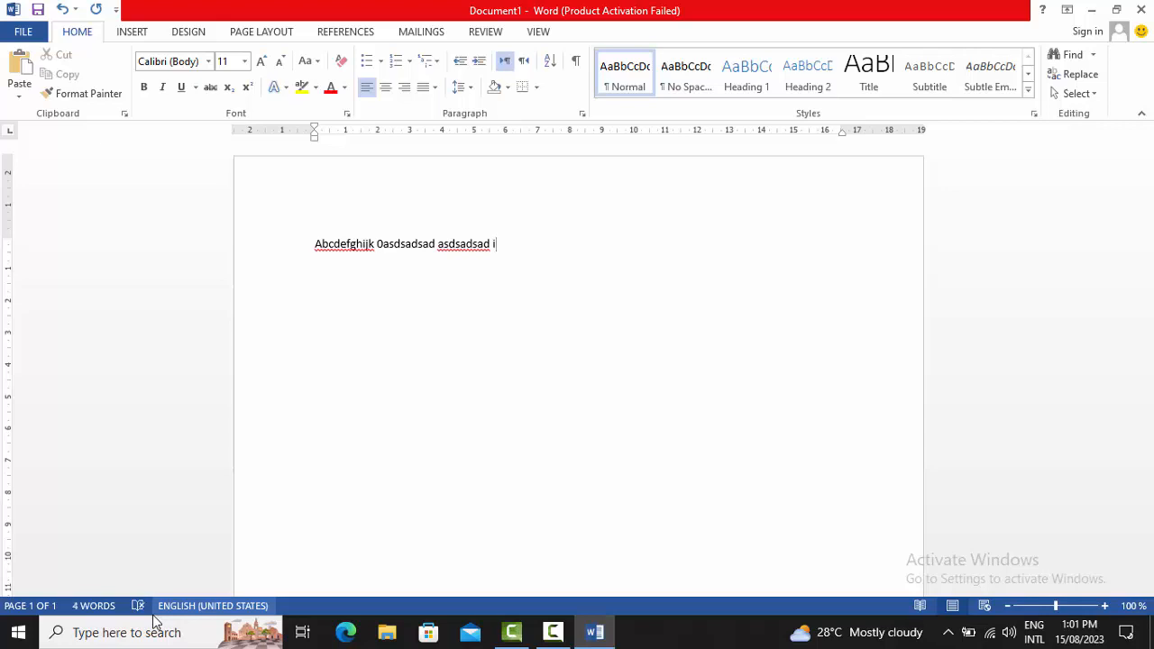
# Step: Select the second-to-last word "asdsadsad" in the sample line to check the word count of the selection
pyautogui.hotkey('shift', 'Left')
pyautogui.press('Left')
pyautogui.press('Left')
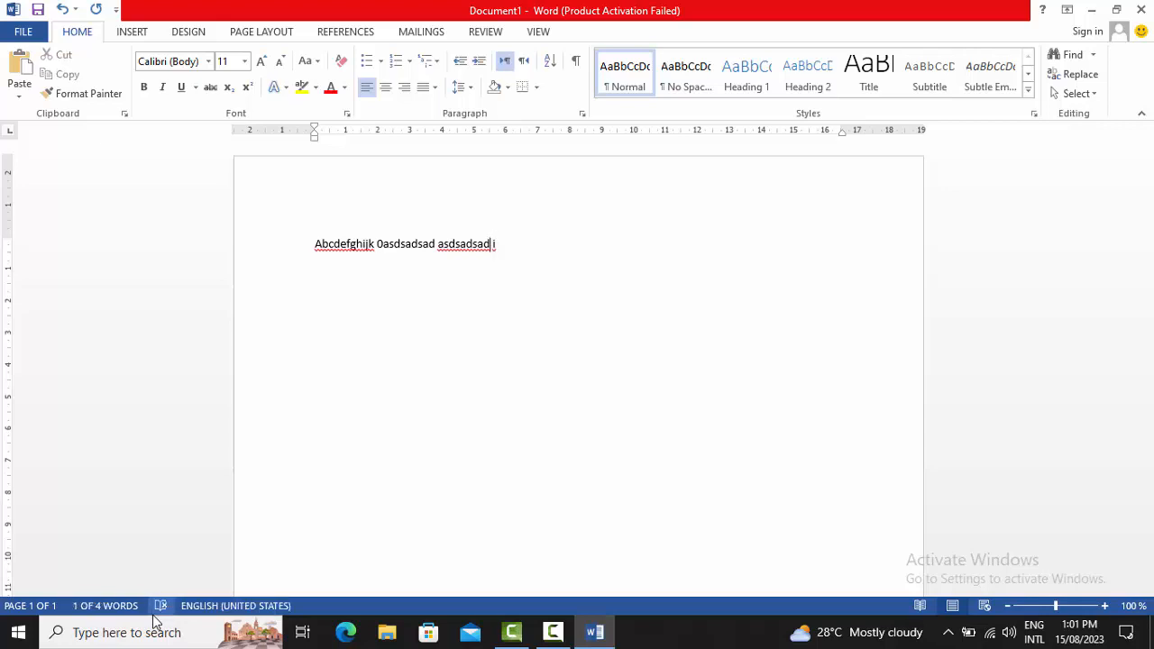
pyautogui.hotkey('shift', 'Left')
pyautogui.hotkey('shift', 'Left')
pyautogui.hotkey('shift', 'Left')
pyautogui.hotkey('shift', 'Left')
pyautogui.hotkey('shift', 'Left')
pyautogui.hotkey('shift', 'Left')
pyautogui.hotkey('shift', 'Left')
pyautogui.hotkey('shift', 'Left')
pyautogui.hotkey('shift', 'Left')
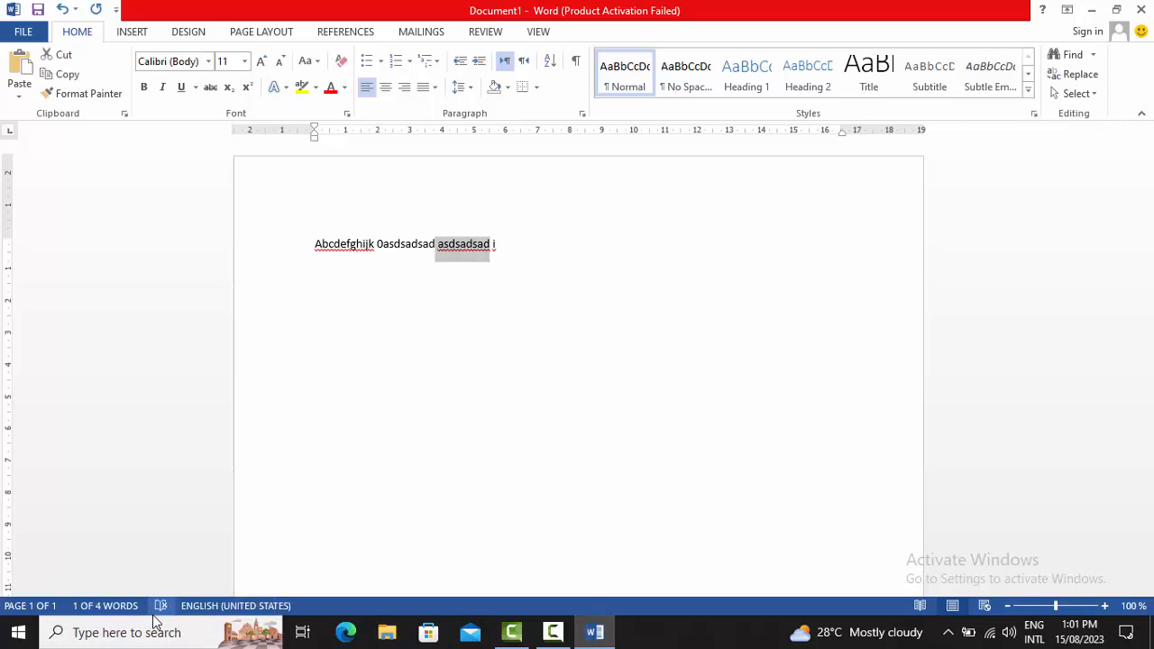
# Step: Delete all the sample text from the page
pyautogui.press('Left')
pyautogui.hotkey('ctrl', 'a')
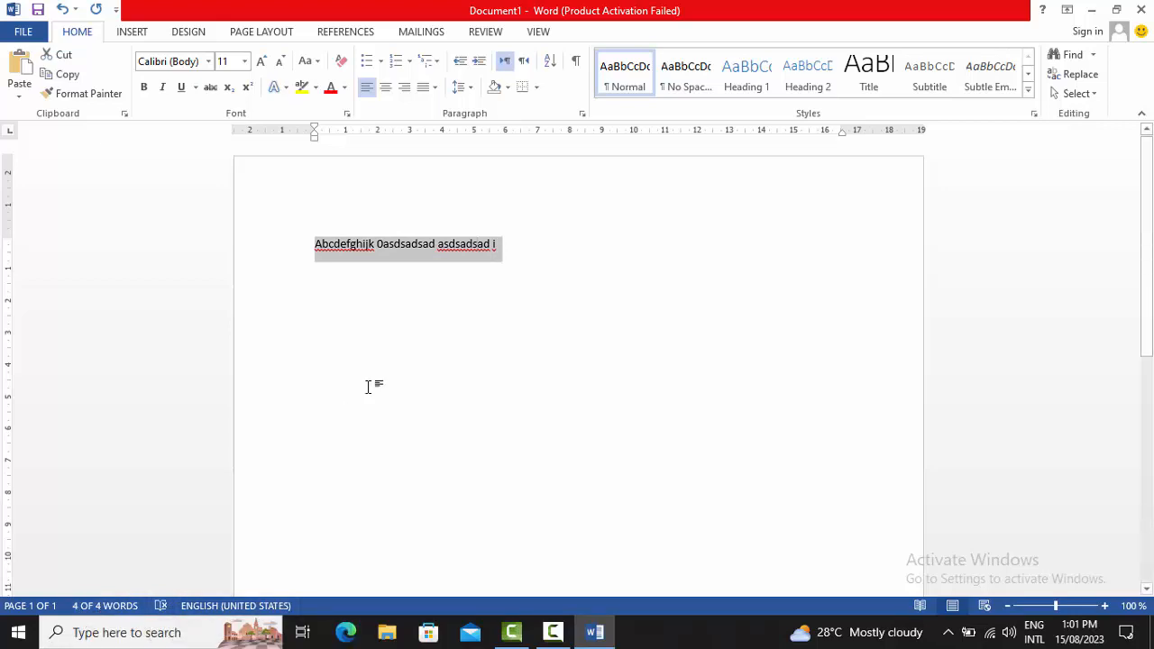
pyautogui.press('Delete')
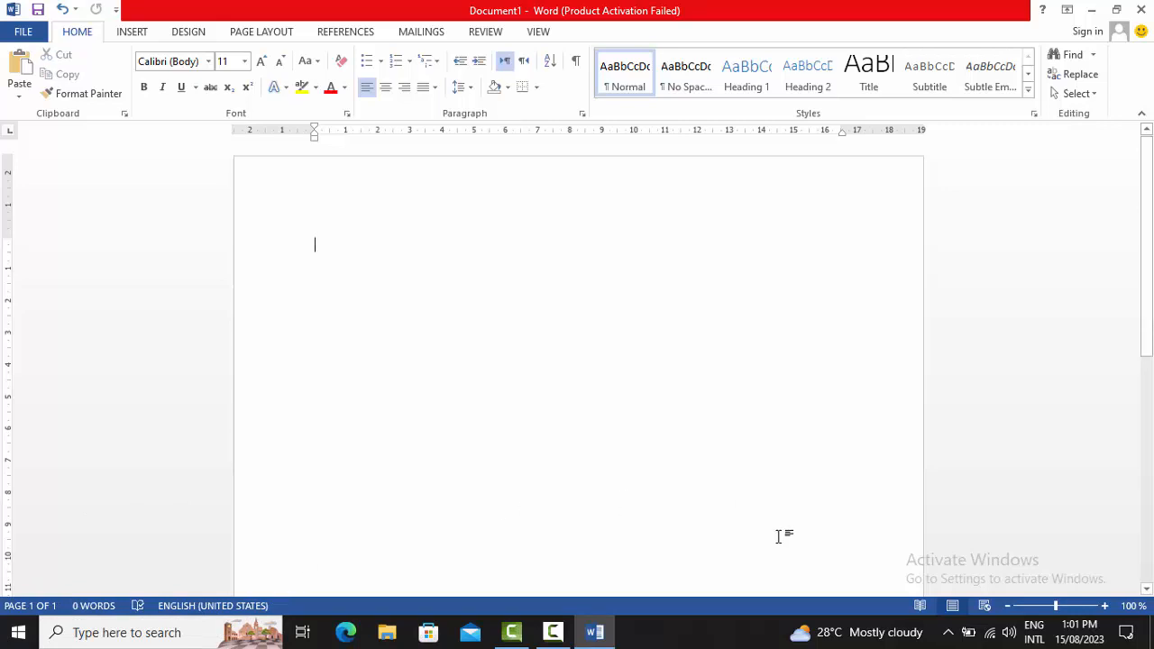
# Step: View the document in Read Mode and return to Print Layout
pyautogui.click(920, 607)
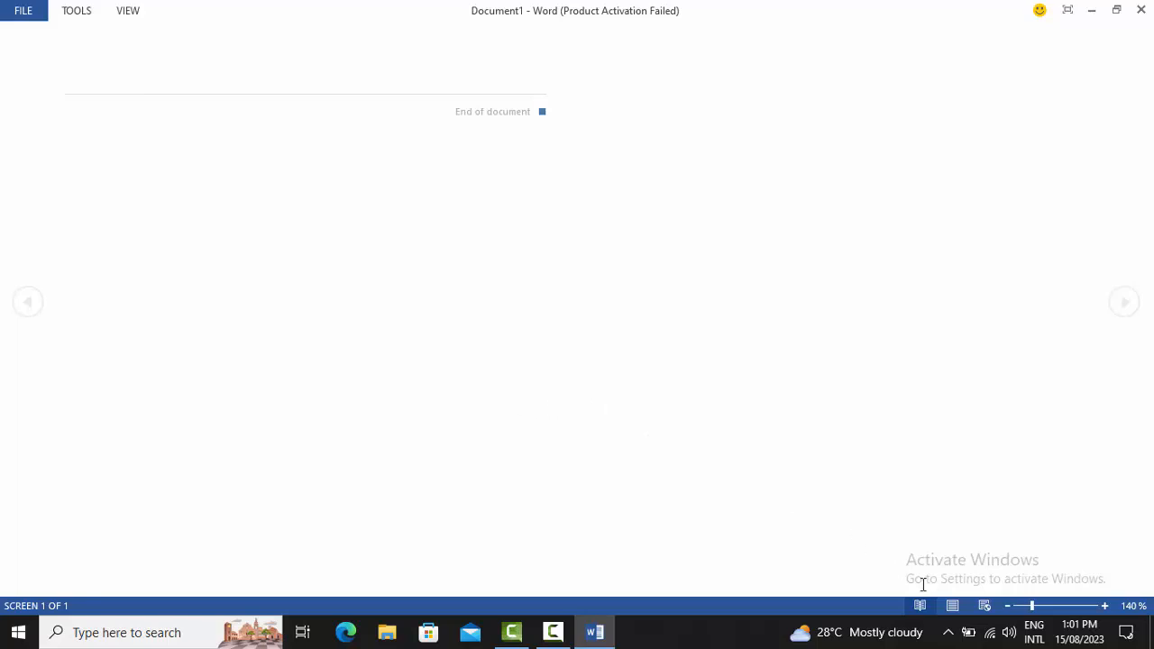
pyautogui.click(954, 606)
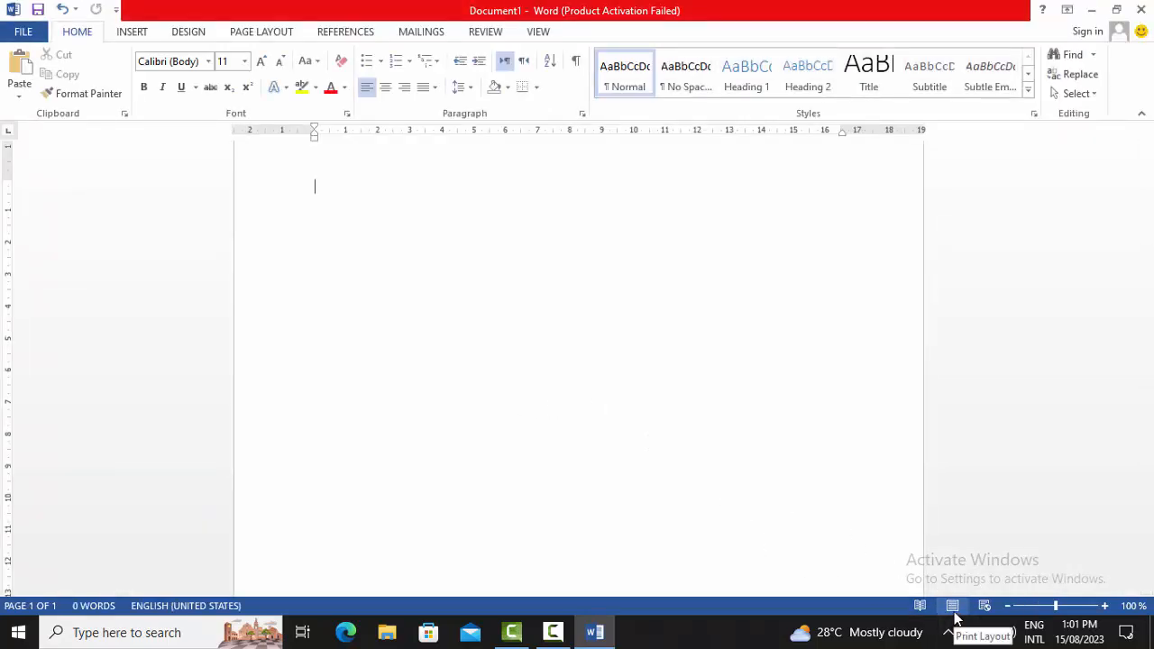
# Step: Zoom the page out to 50% and back in to 90%
pyautogui.click(1010, 611)
pyautogui.click(1011, 612)
pyautogui.click(1010, 612)
pyautogui.click(1010, 612)
pyautogui.click(1010, 612)
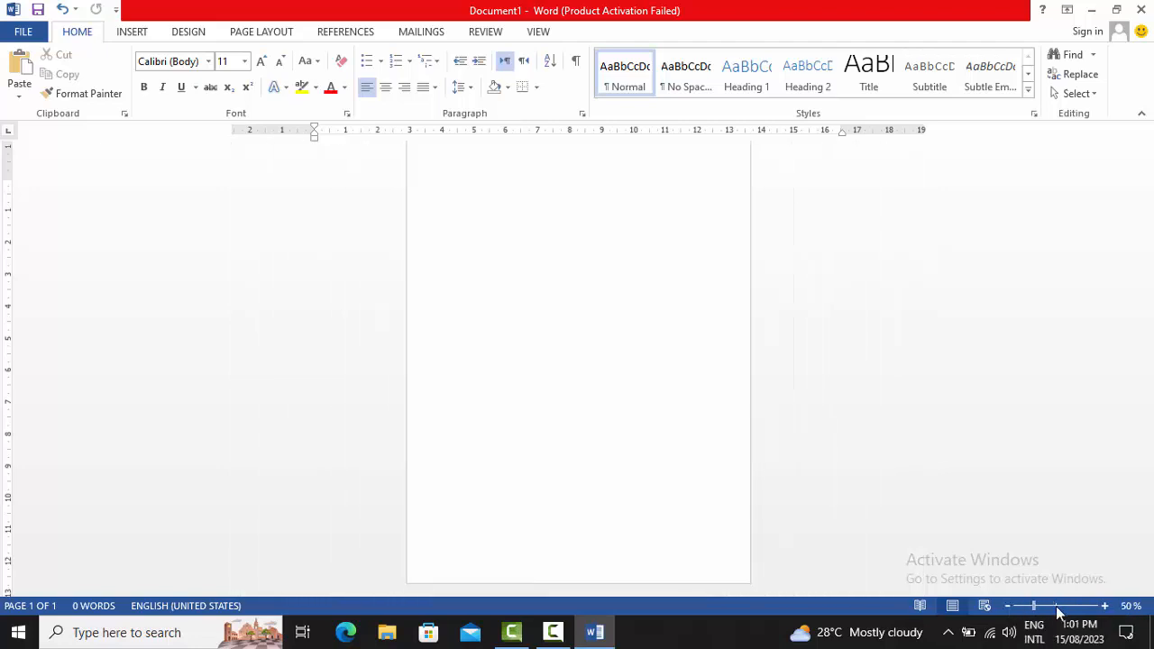
pyautogui.click(1103, 609)
pyautogui.click(1104, 610)
pyautogui.click(1103, 609)
pyautogui.click(1103, 610)
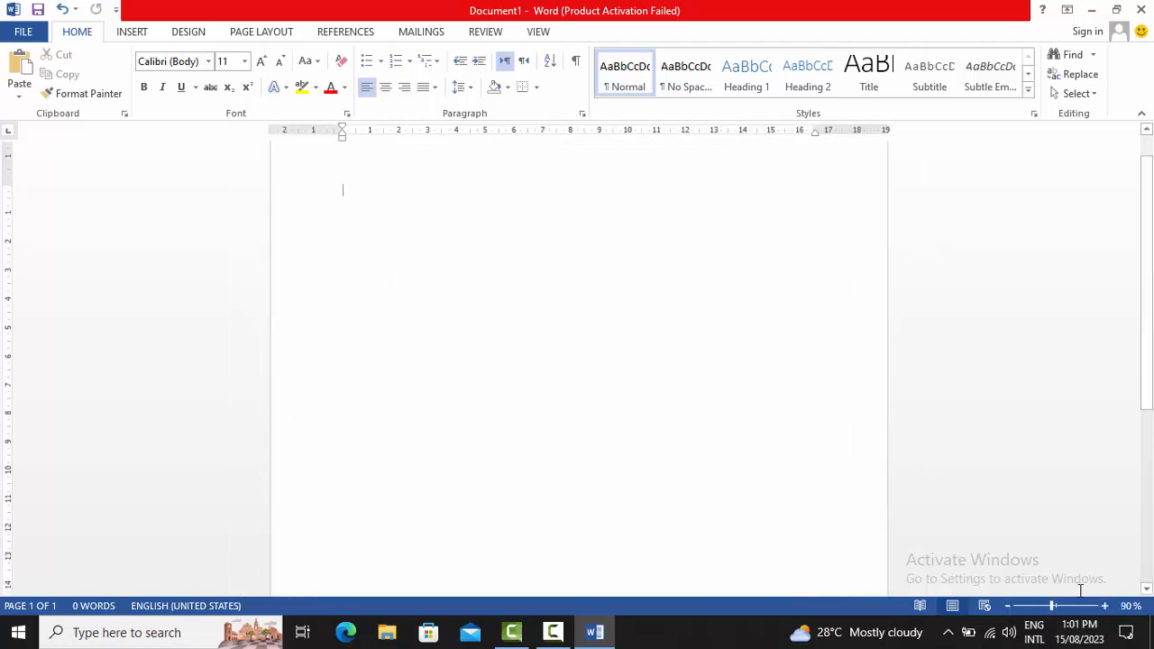
# Step: Set the page zoom to 100%, and try a smaller top margin on the vertical ruler before undoing it
pyautogui.click(1057, 610)
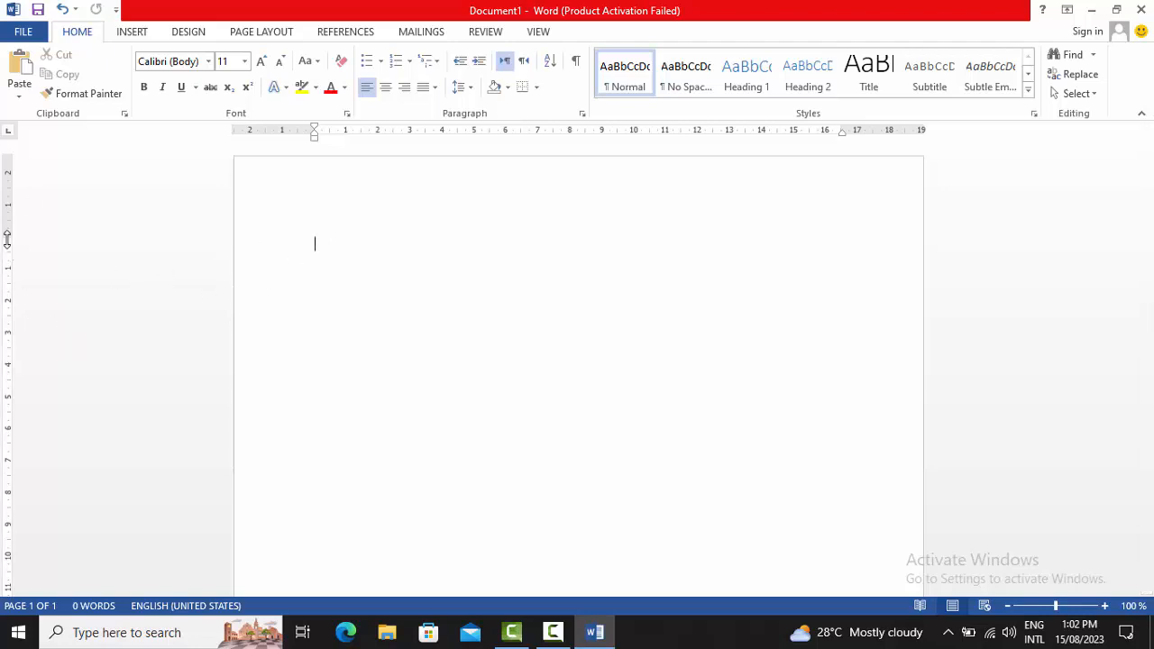
pyautogui.moveTo(7, 237); pyautogui.dragTo(7, 187)
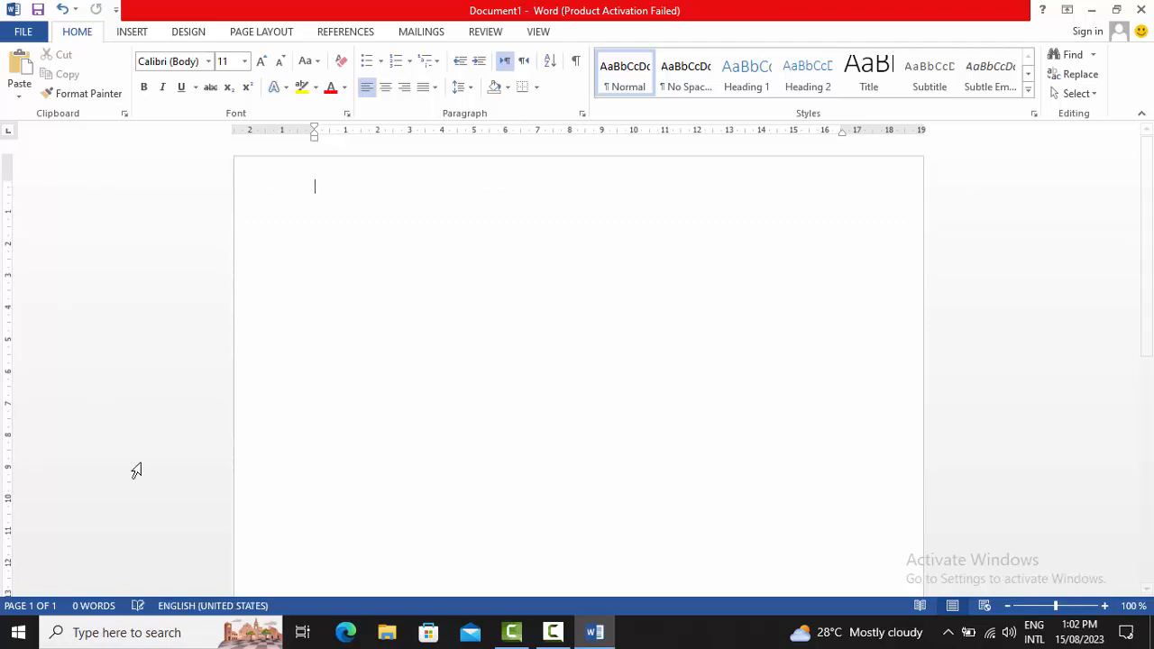
pyautogui.hotkey('ctrl', 'z')
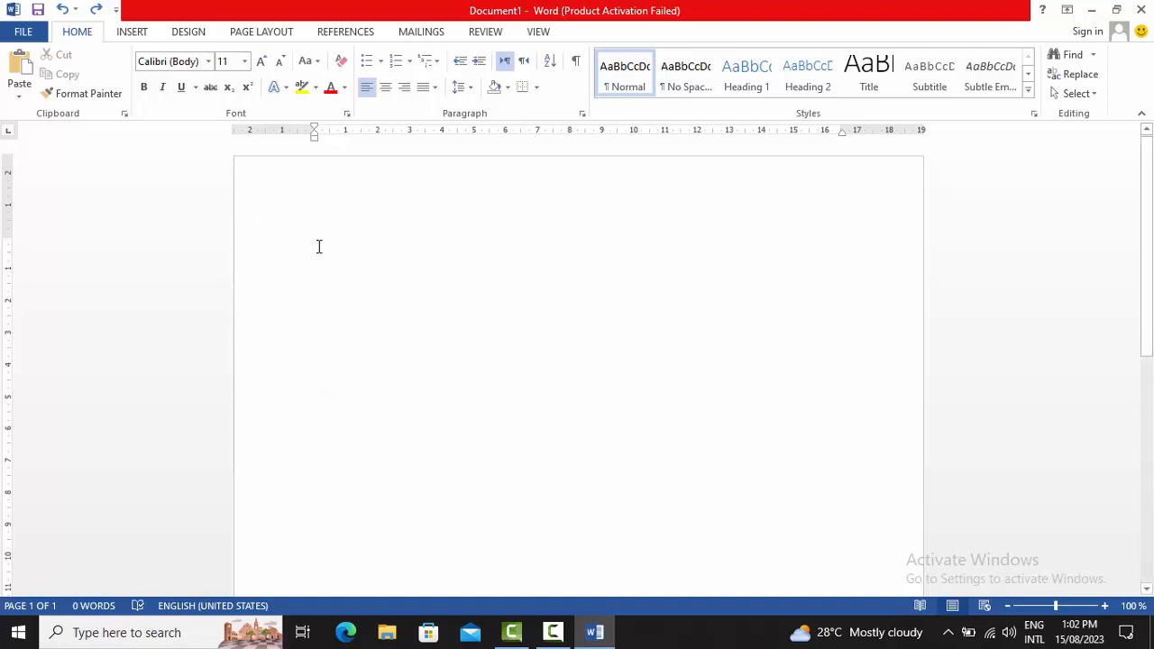
# Step: Enter three short lines of random filler letters on the page, followed by a blank line
pyautogui.write('wd')
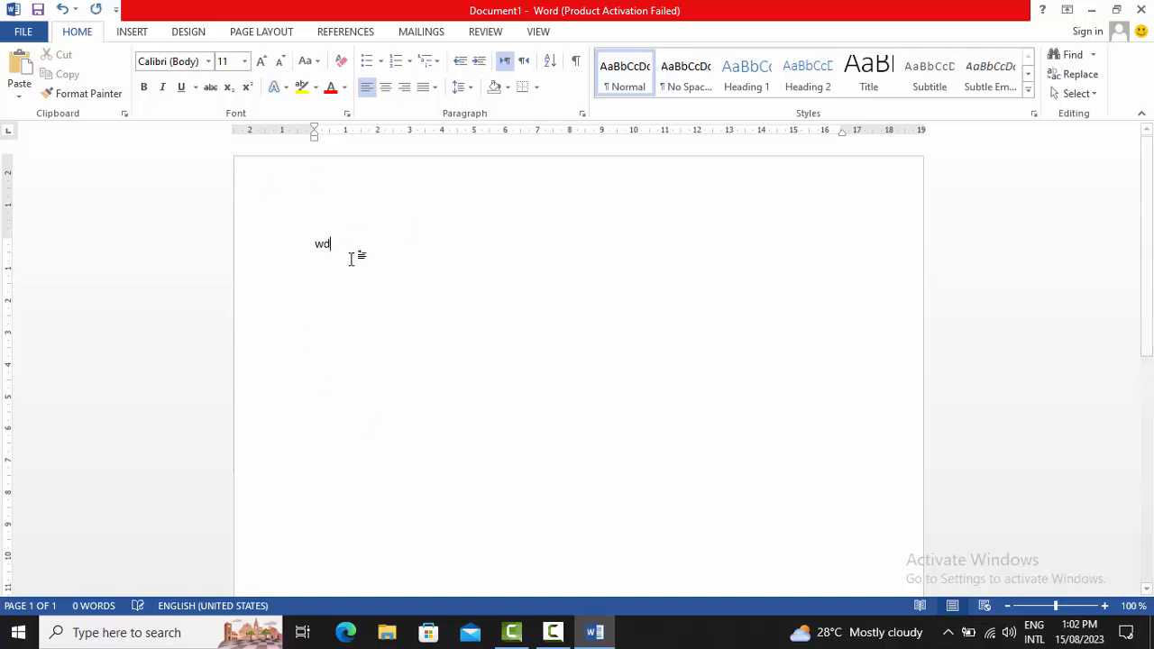
pyautogui.write('sadasdsadsadsadasdadasdas')
pyautogui.press('Return')
pyautogui.write('sa')
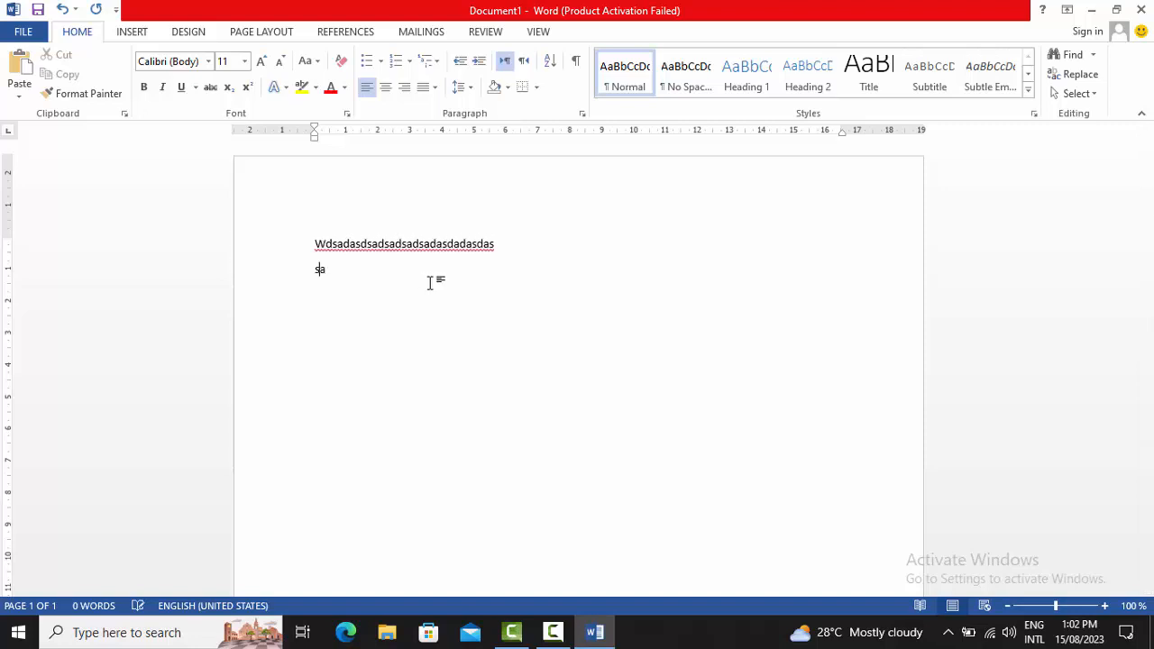
pyautogui.write('dsadsadsadsad')
pyautogui.press('Return')
pyautogui.write('asdsadasdasdasdsadasd')
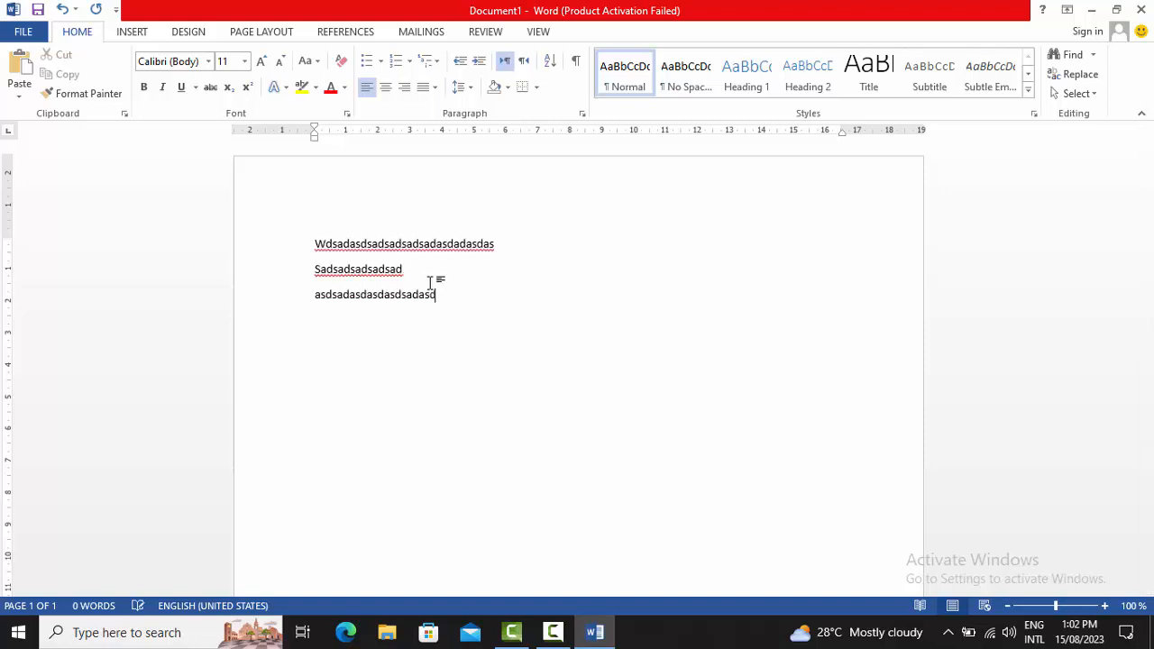
pyautogui.press('Return')
pyautogui.press('Return')
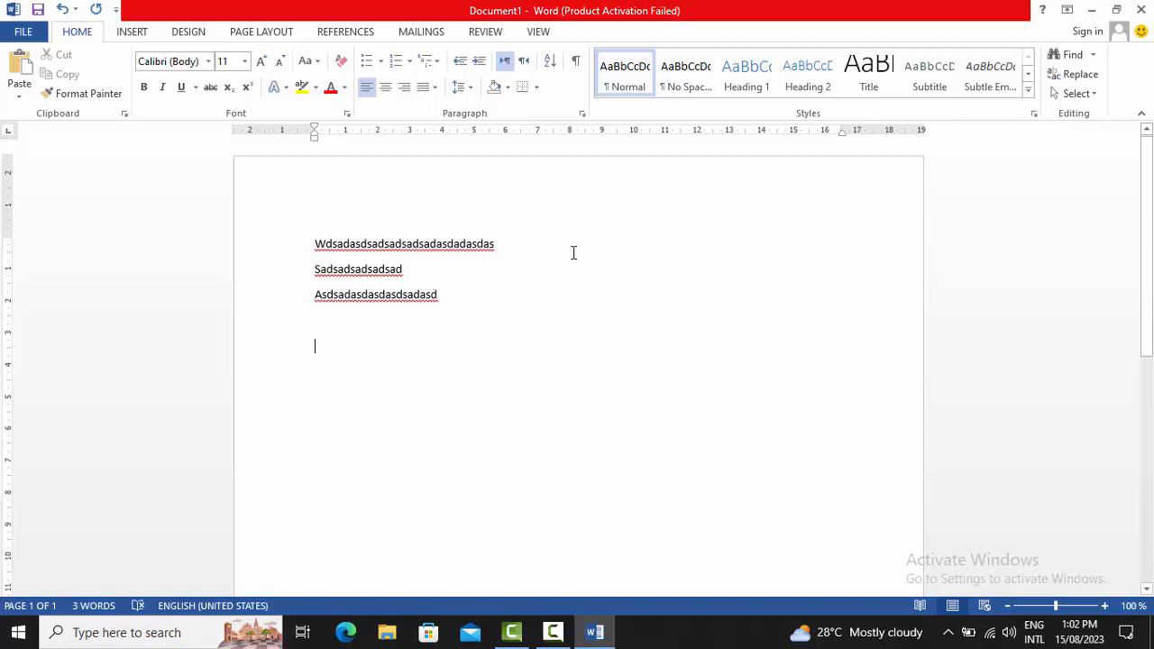
# Step: Lengthen the first filler line with repeated "s" characters until it wraps onto a third line, and delete all the filler text
pyautogui.write('sssssssssssssssssssss')
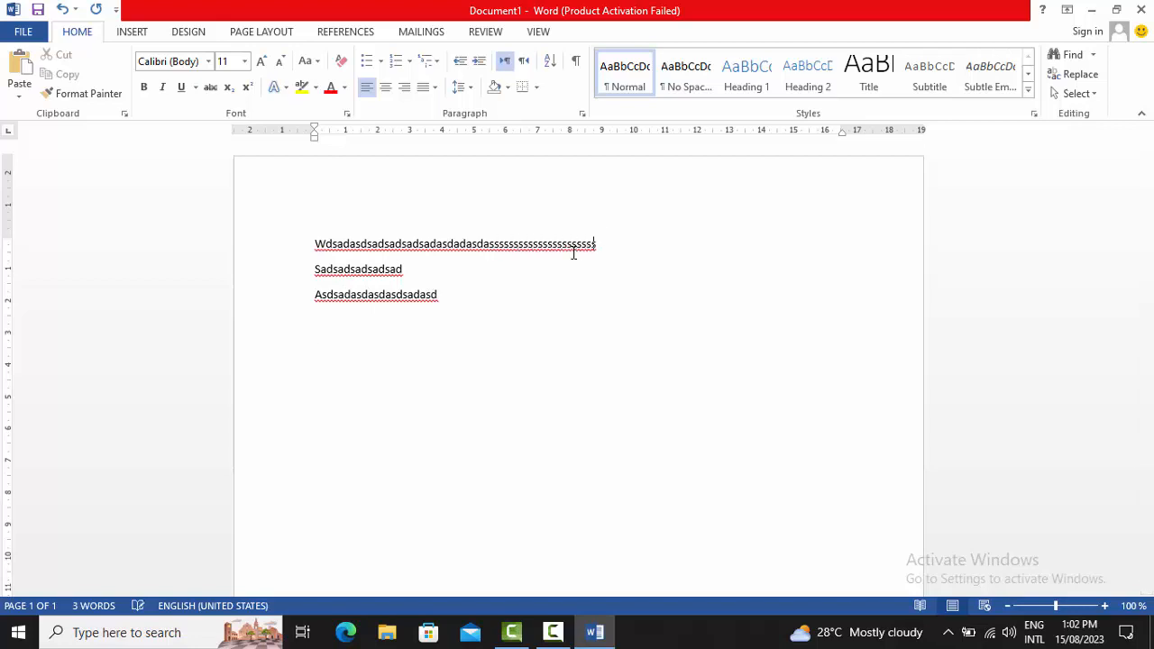
pyautogui.write('ssssssssssssssssssssssssssssssssssssssssssssssssssssssssssssssssssss')
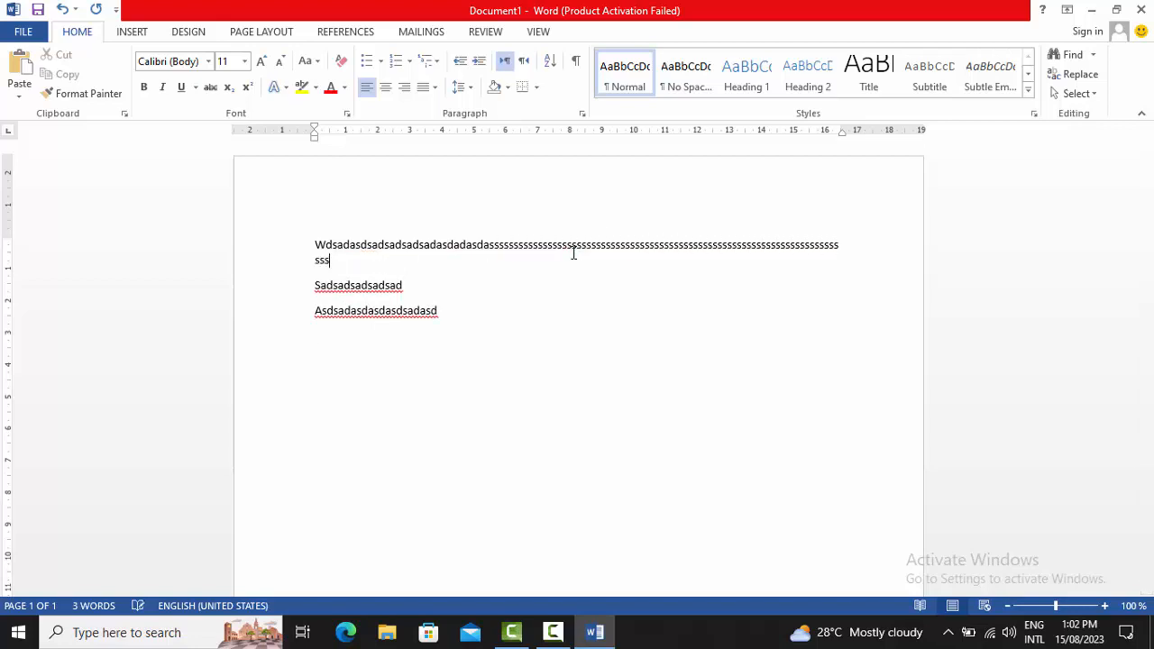
pyautogui.write('sssssssssssssssssssssssssssssssssssssssssssssssssssssssssssssssss')
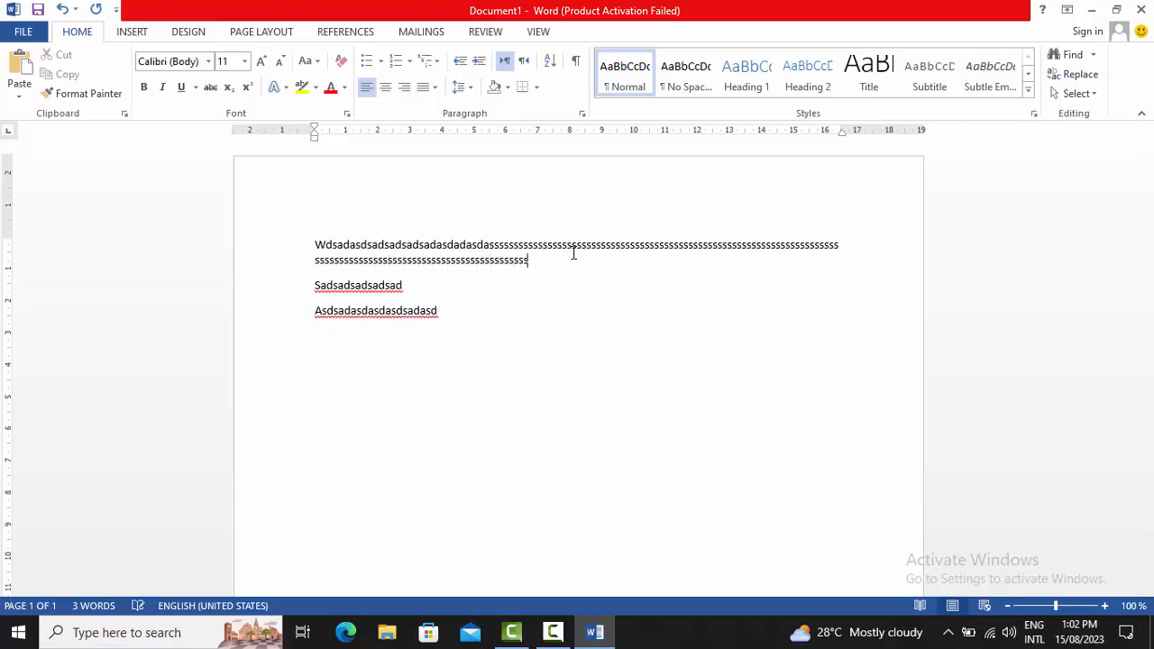
pyautogui.write('sssssssssssssssssssssssssssssssssss')
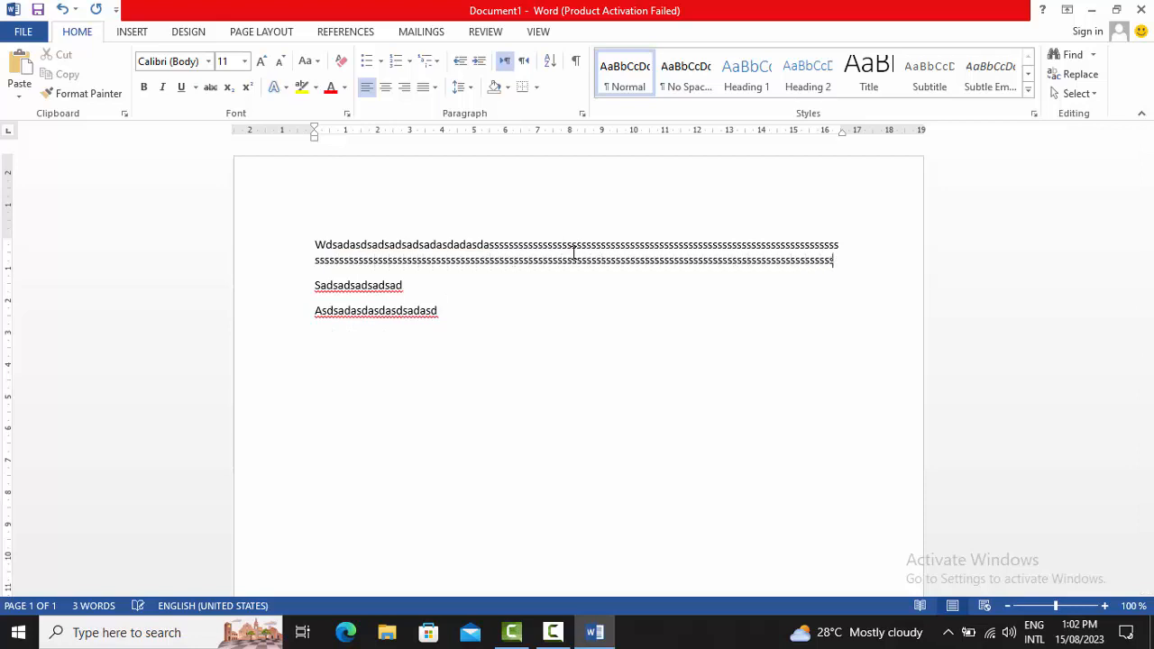
pyautogui.write('sssssssssssssssssssss')
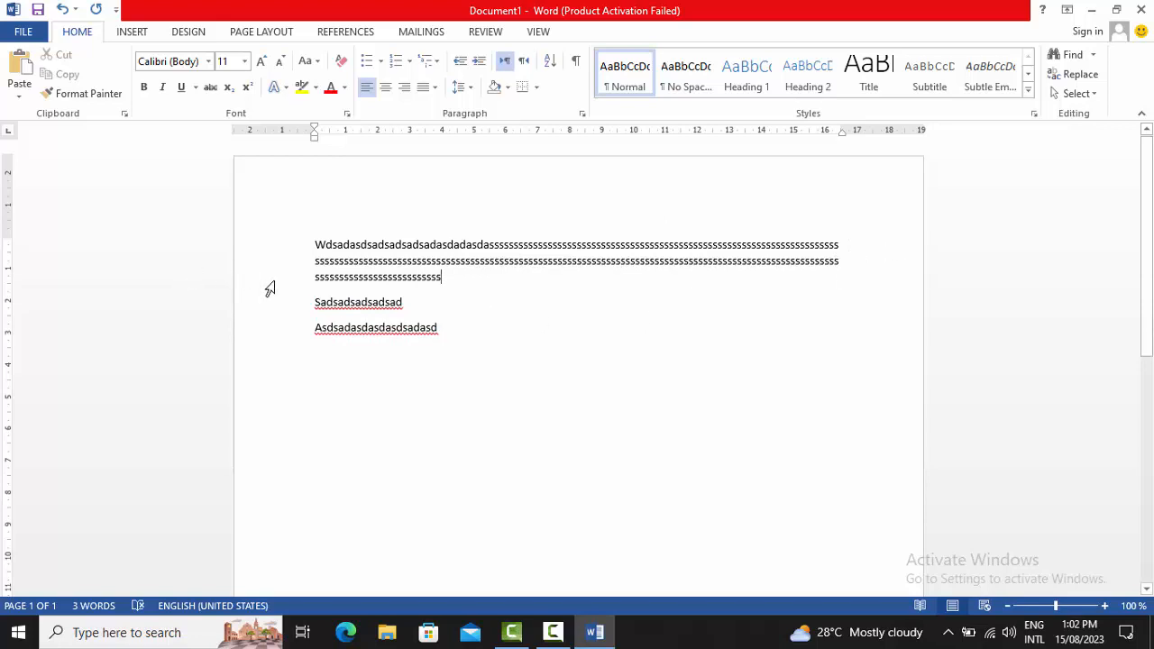
pyautogui.hotkey('ctrl', 'a')
pyautogui.press('Delete')
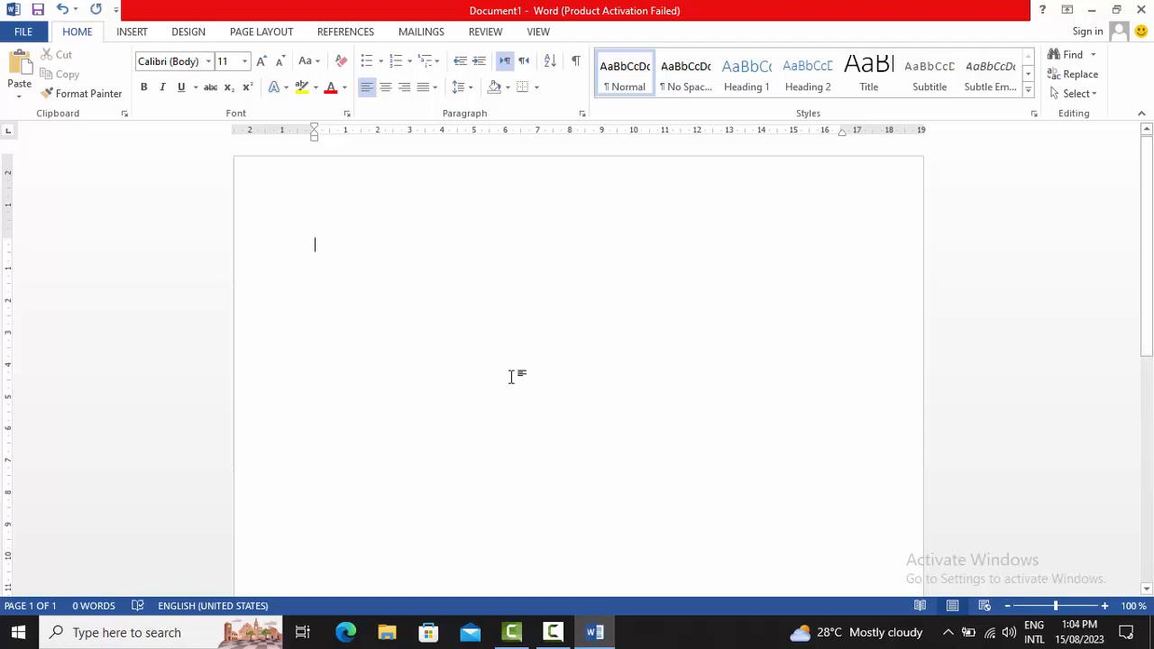
# Step: Generate sample paragraphs with =rand(), and undo and redo the generated text
pyautogui.write('=')
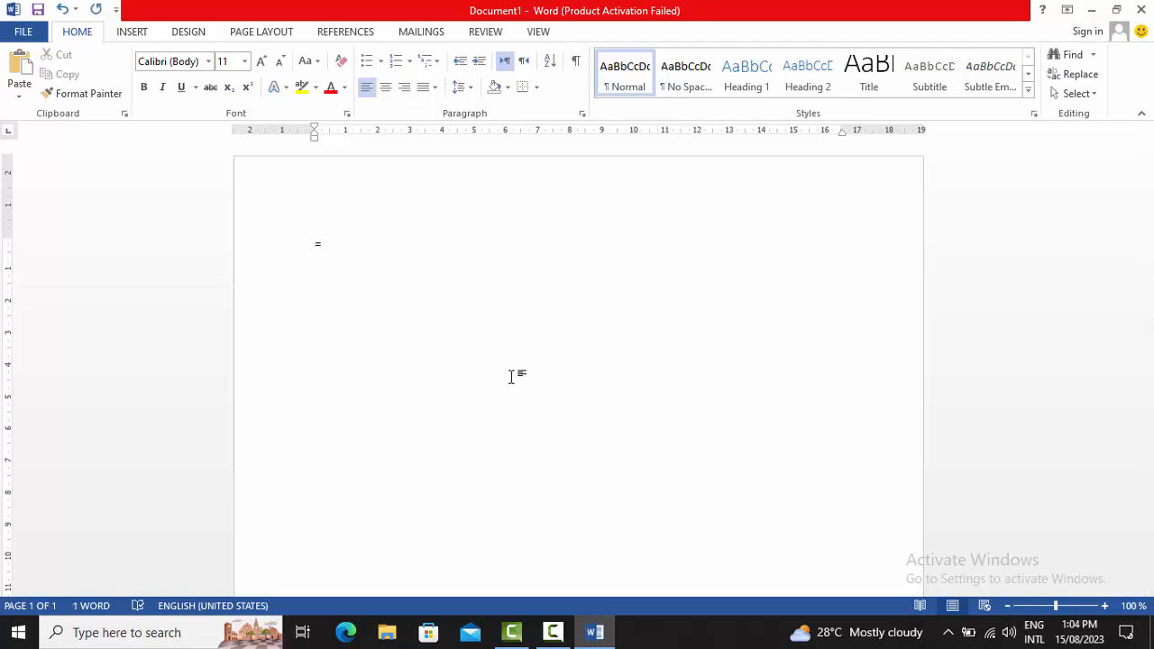
pyautogui.write('rand()')
pyautogui.press('Return')
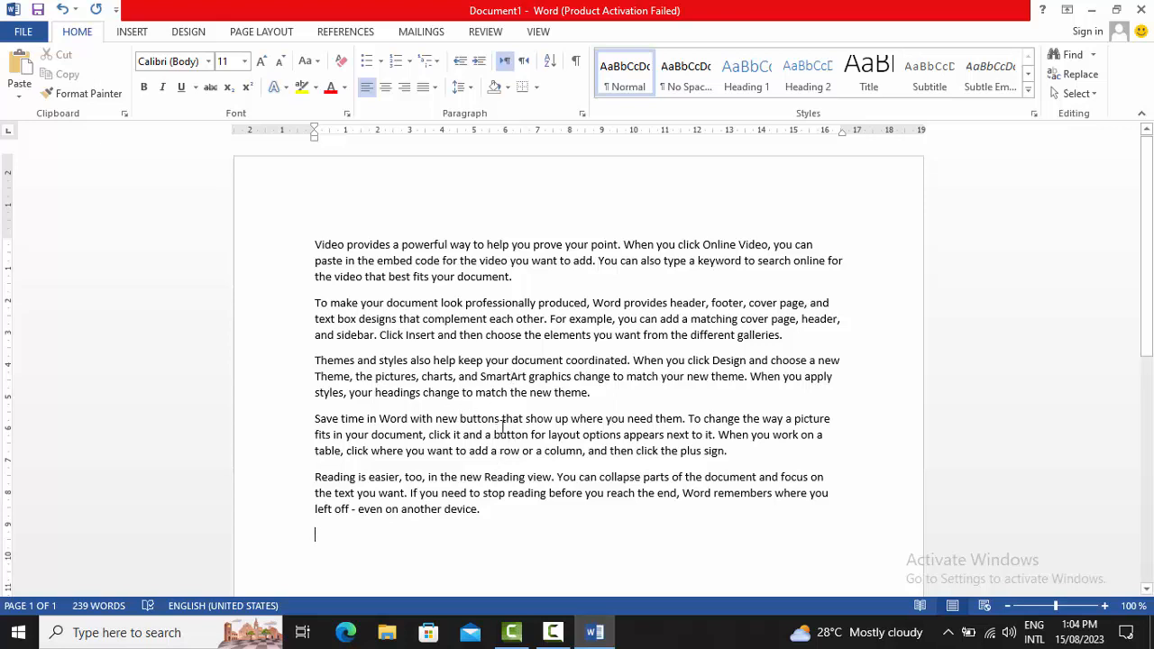
pyautogui.hotkey('ctrl', 'z')
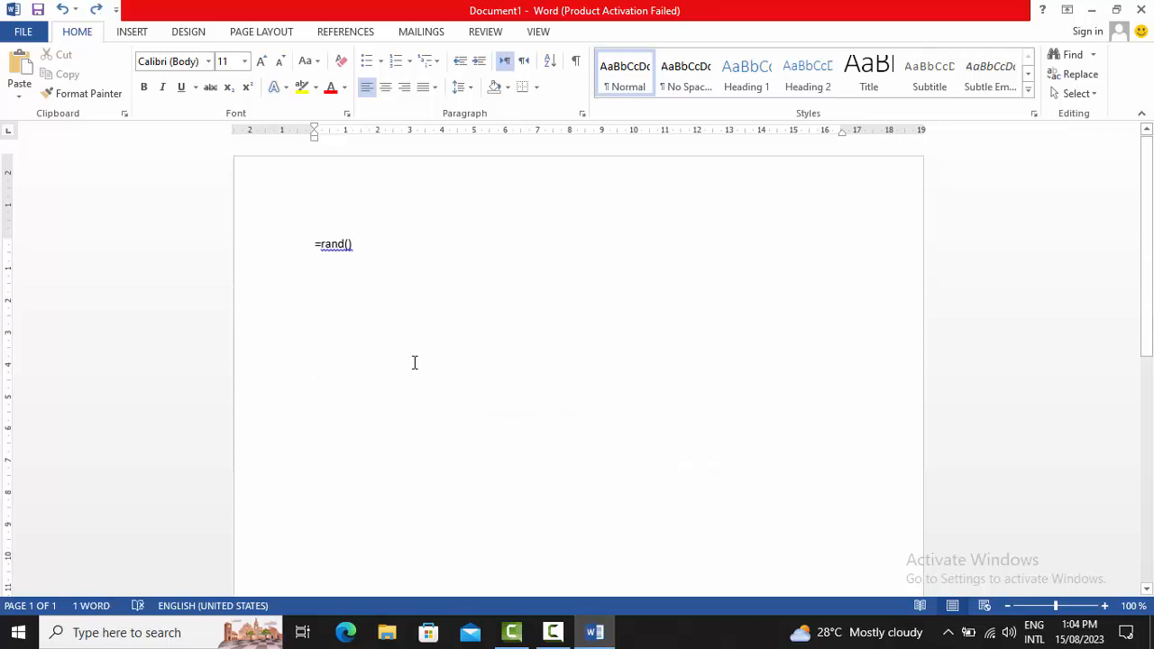
pyautogui.hotkey('ctrl', 'y')
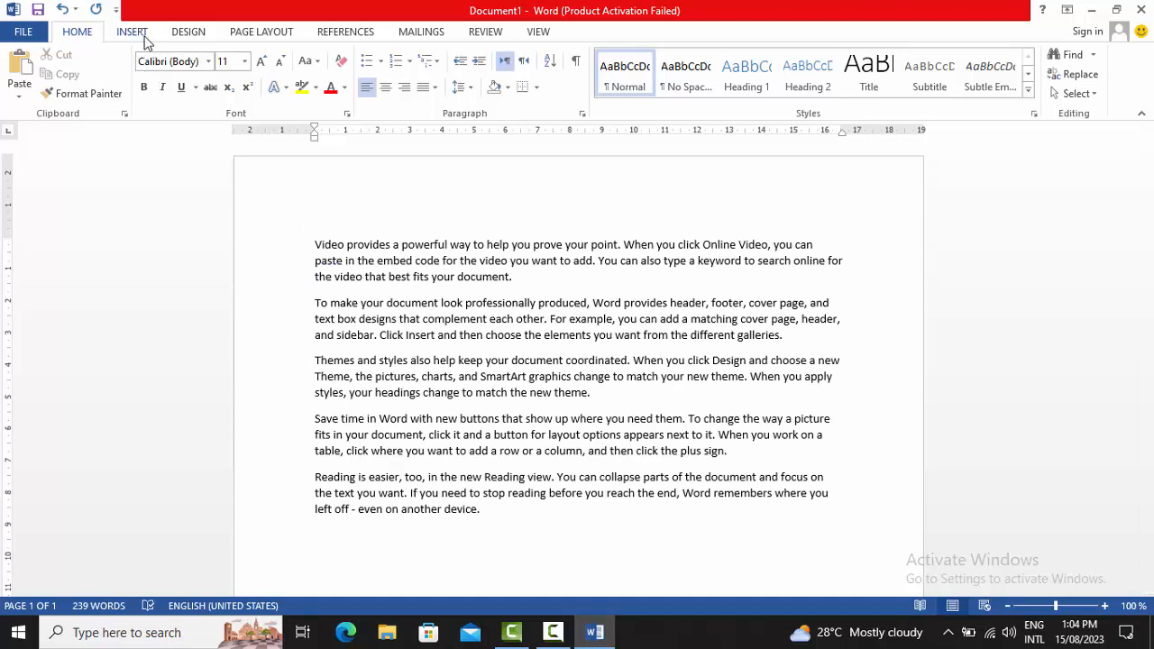
# Step: Try cutting all the sample text from the page, and undo the cut
pyautogui.click(523, 497)
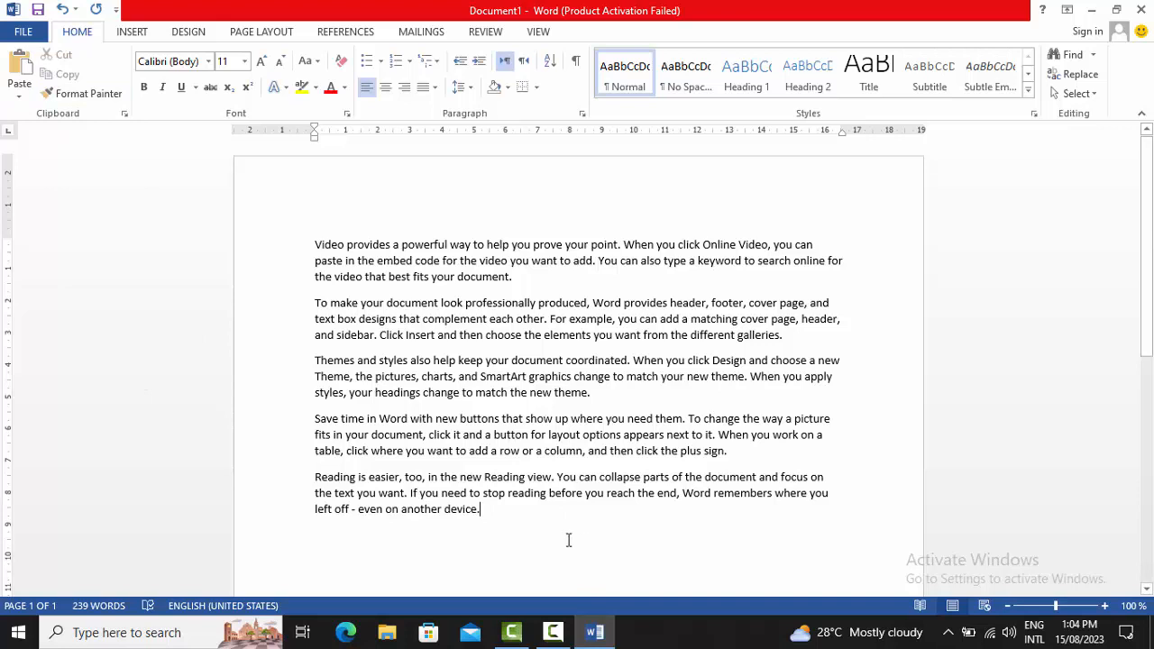
pyautogui.hotkey('ctrl', 'a')
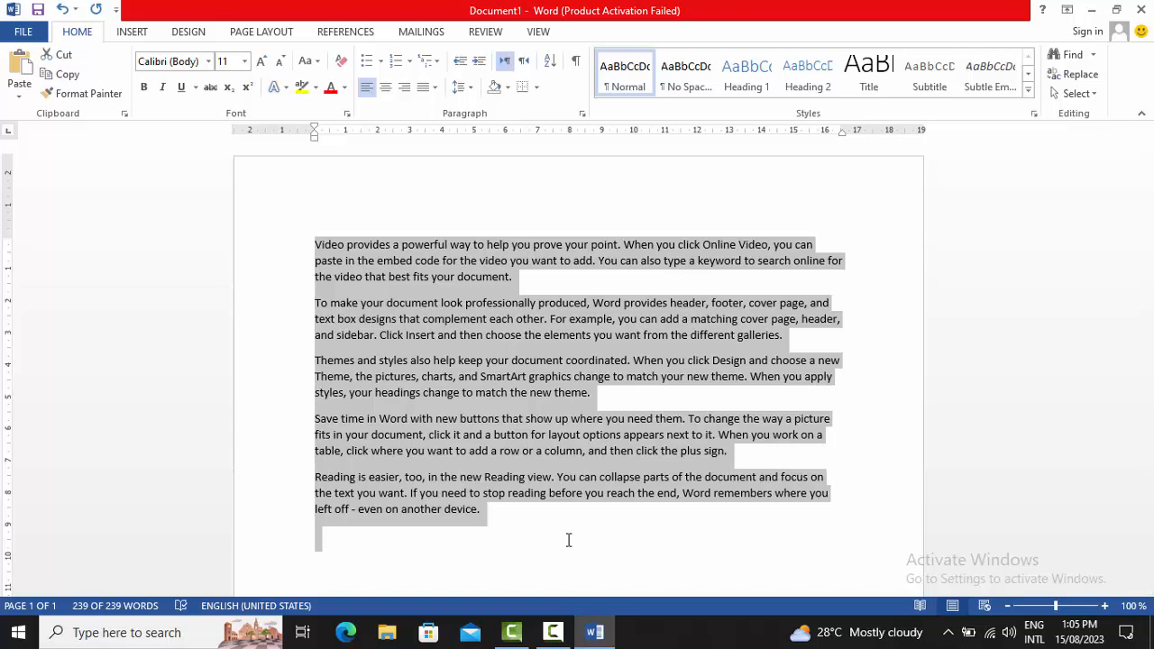
pyautogui.click(66, 67)
pyautogui.hotkey('ctrl', 'z')
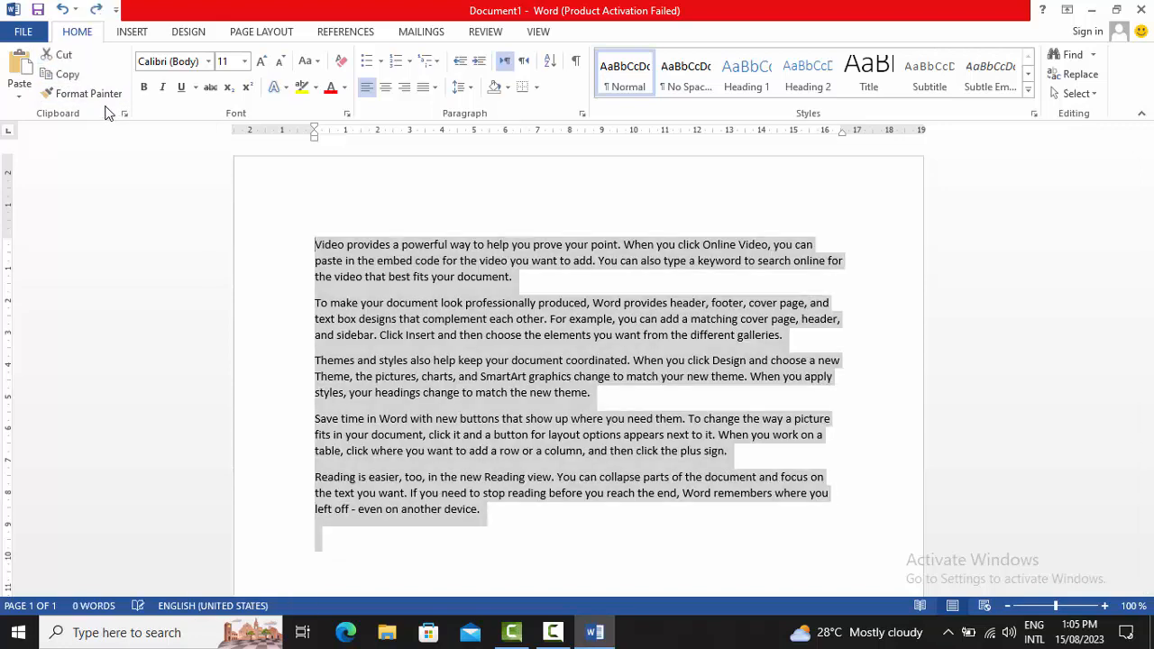
# Step: Copy all the sample text and paste it twice, undoing the second paste
pyautogui.click(78, 80)
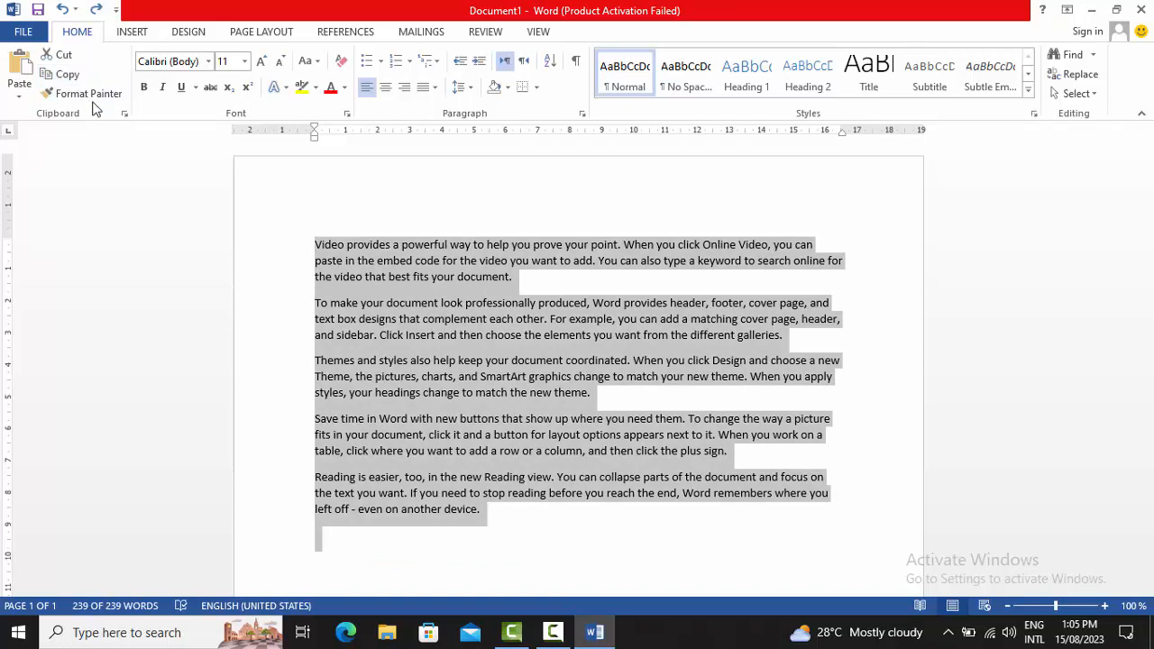
pyautogui.click(21, 69)
pyautogui.click(22, 69)
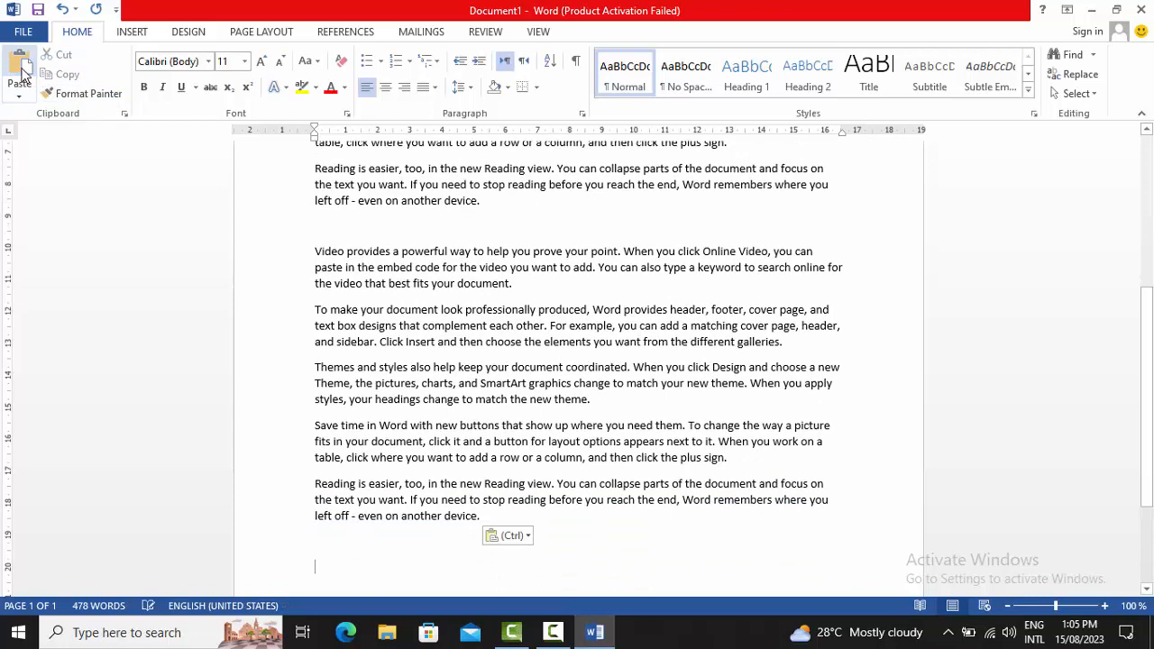
pyautogui.hotkey('ctrl', 'z')
pyautogui.hotkey('ctrl', 'a')
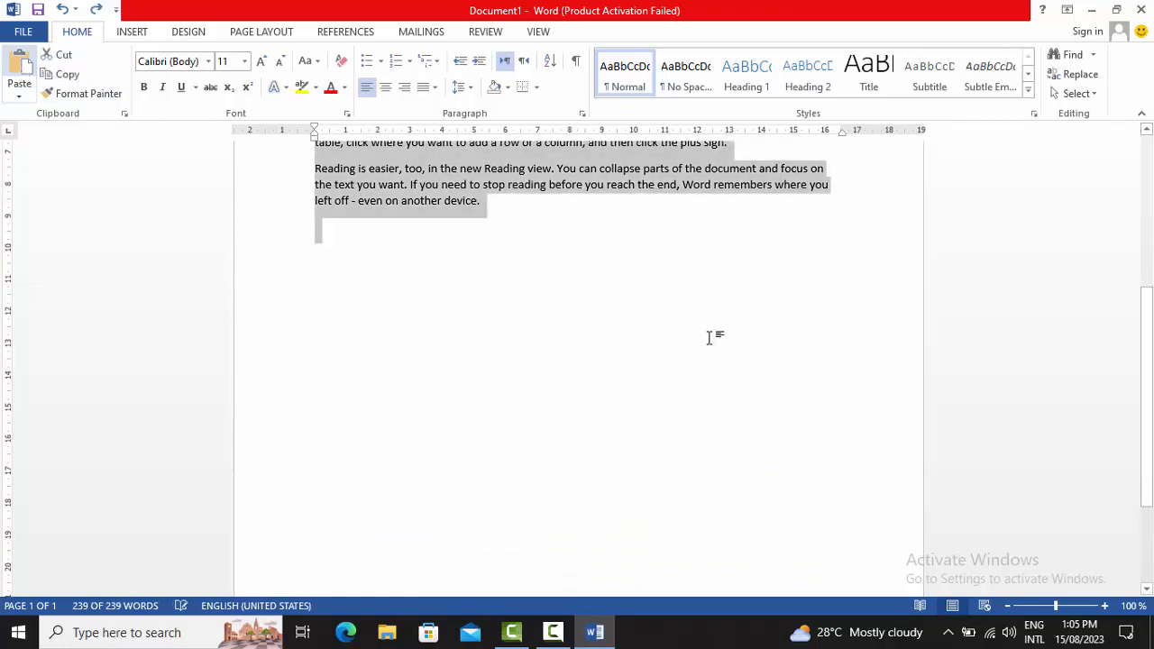
pyautogui.scroll(6, 1151, 242)
pyautogui.click(729, 377)
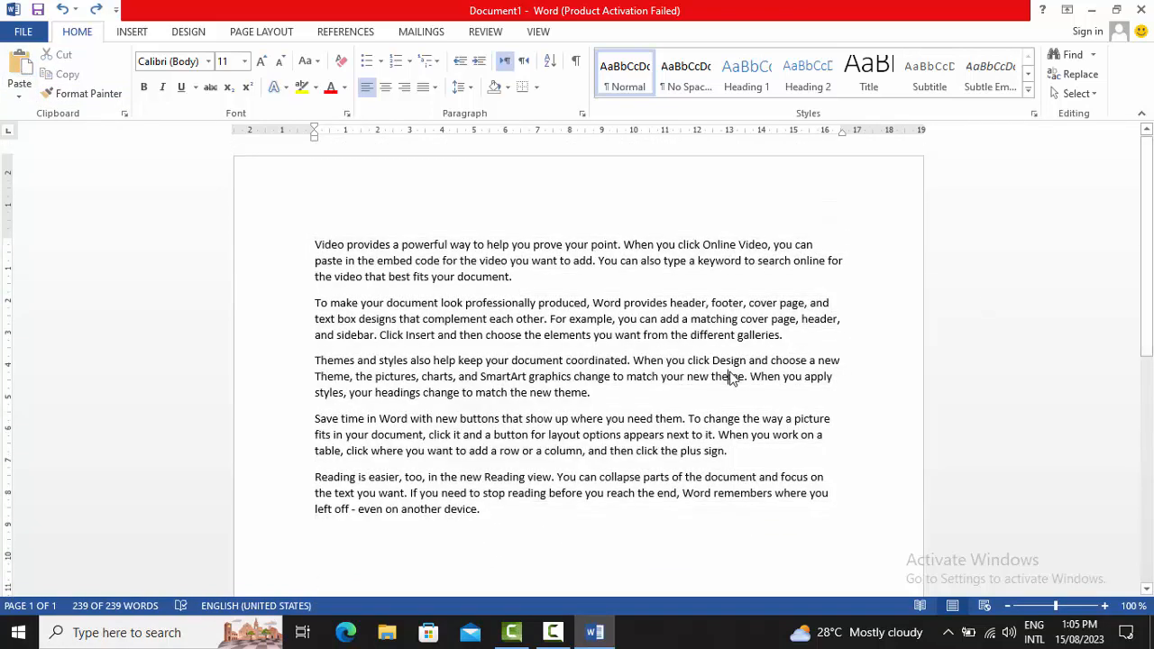
# Step: Write "Ctrl+A" on the empty line below the last sample paragraph
pyautogui.click(530, 547)
pyautogui.write('Ctrl+A')
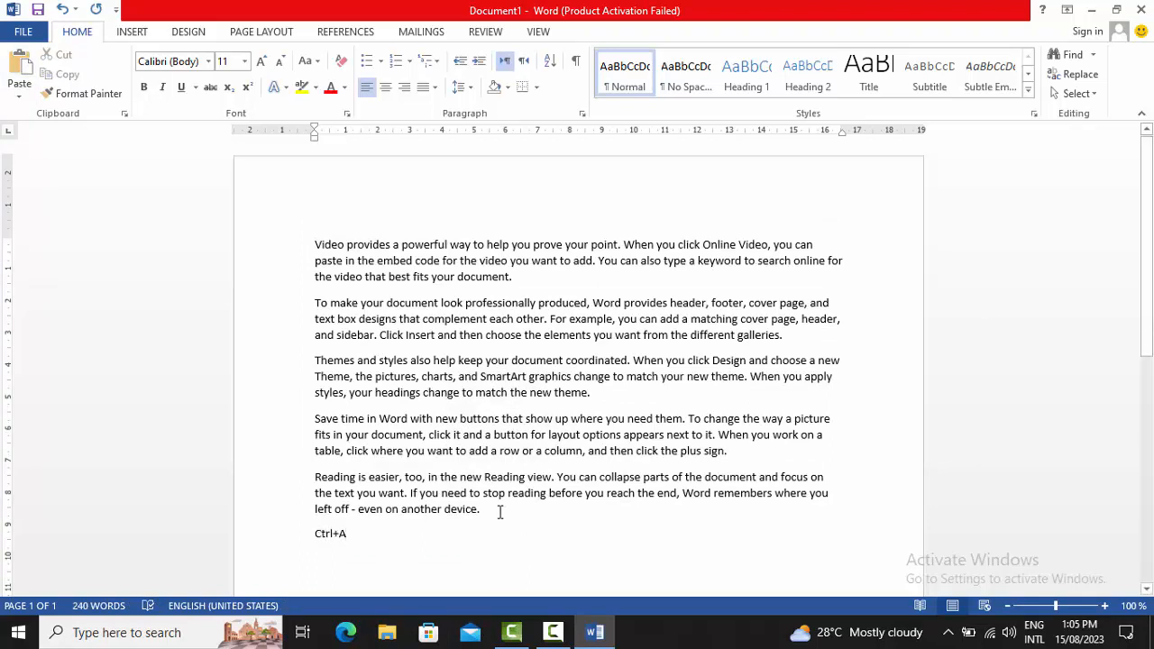
# Step: Remove all the document text and paste it back onto the empty page, undoing and repeating the paste
pyautogui.hotkey('ctrl', 'a')
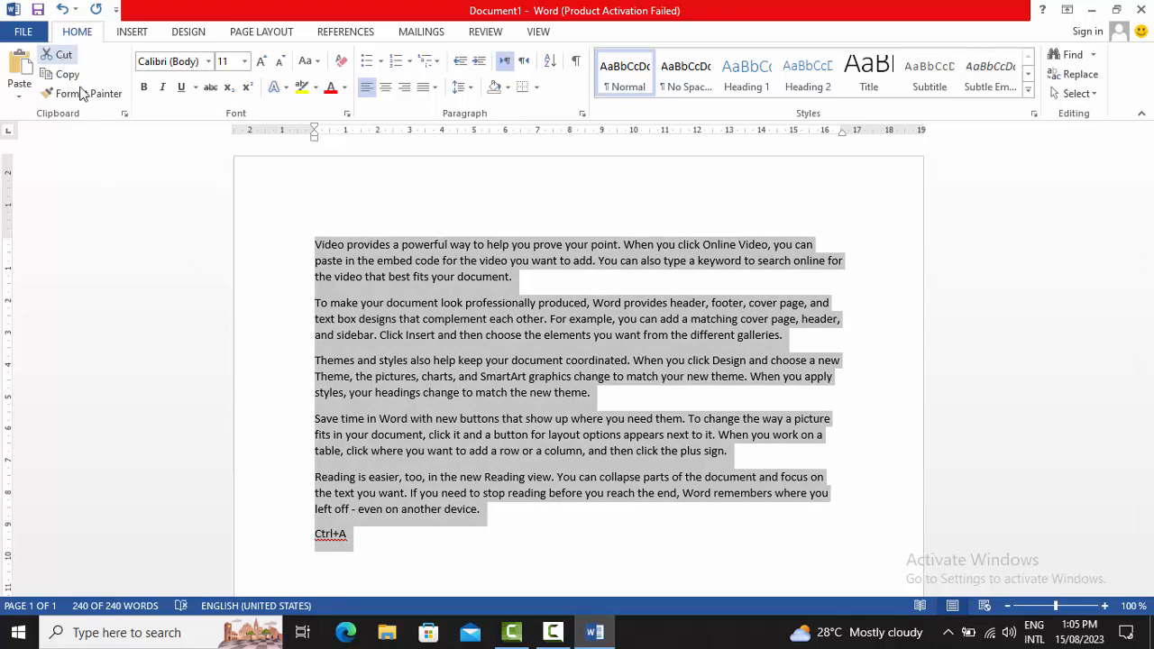
pyautogui.press('Delete')
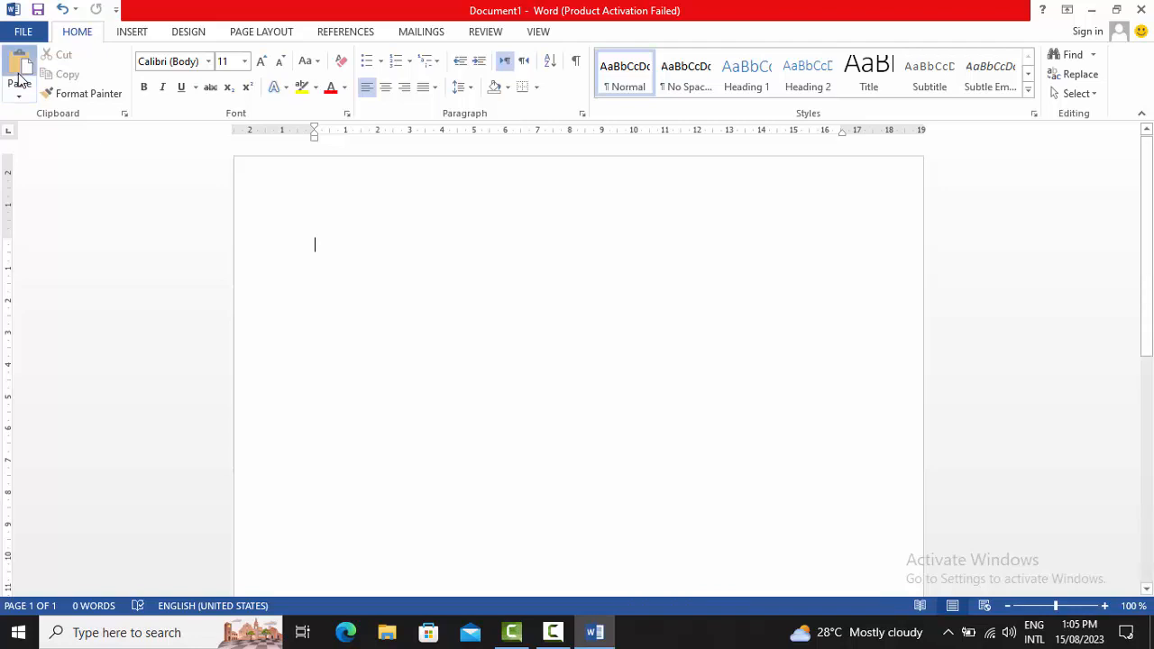
pyautogui.click(20, 79)
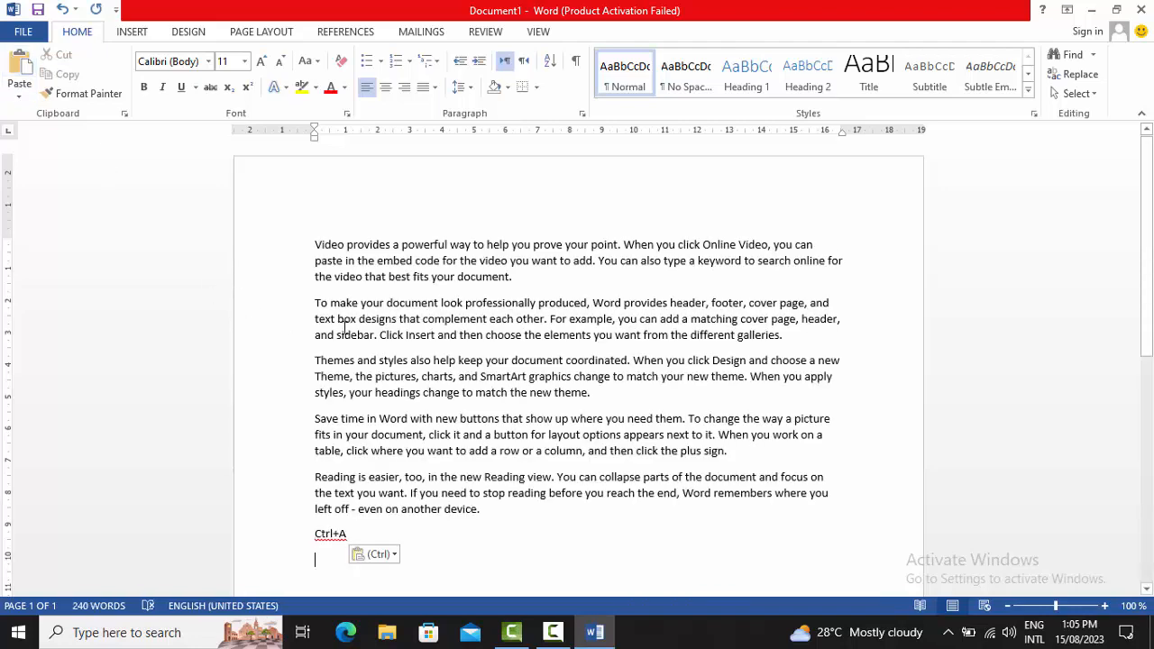
pyautogui.hotkey('ctrl', 'z')
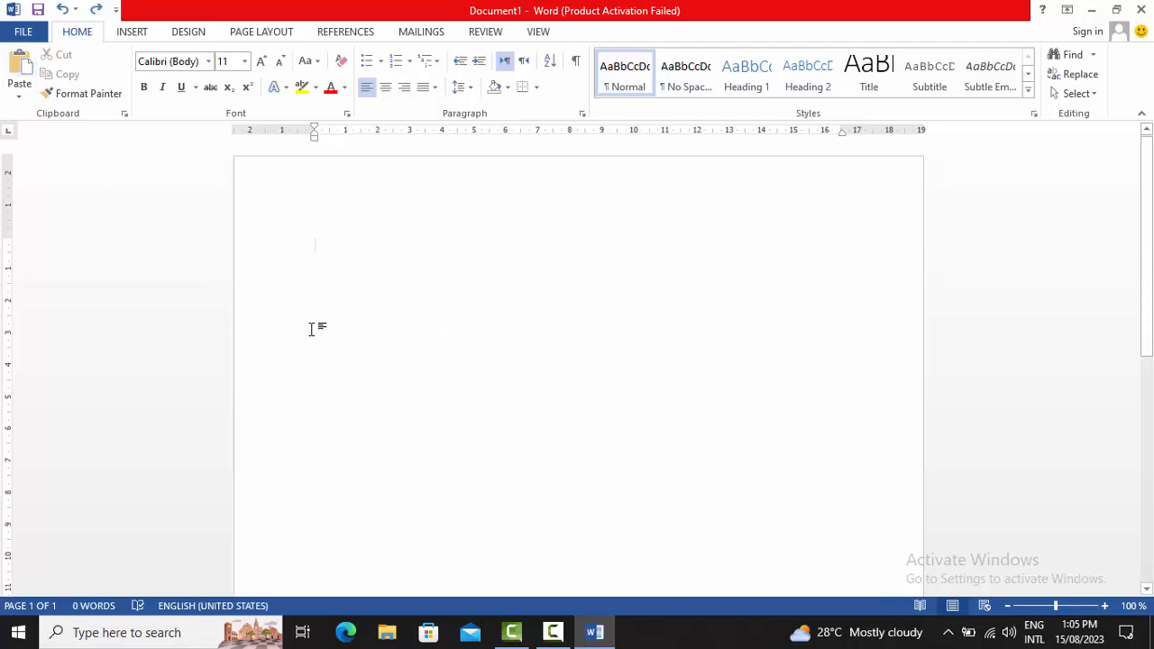
pyautogui.hotkey('ctrl', 'v')
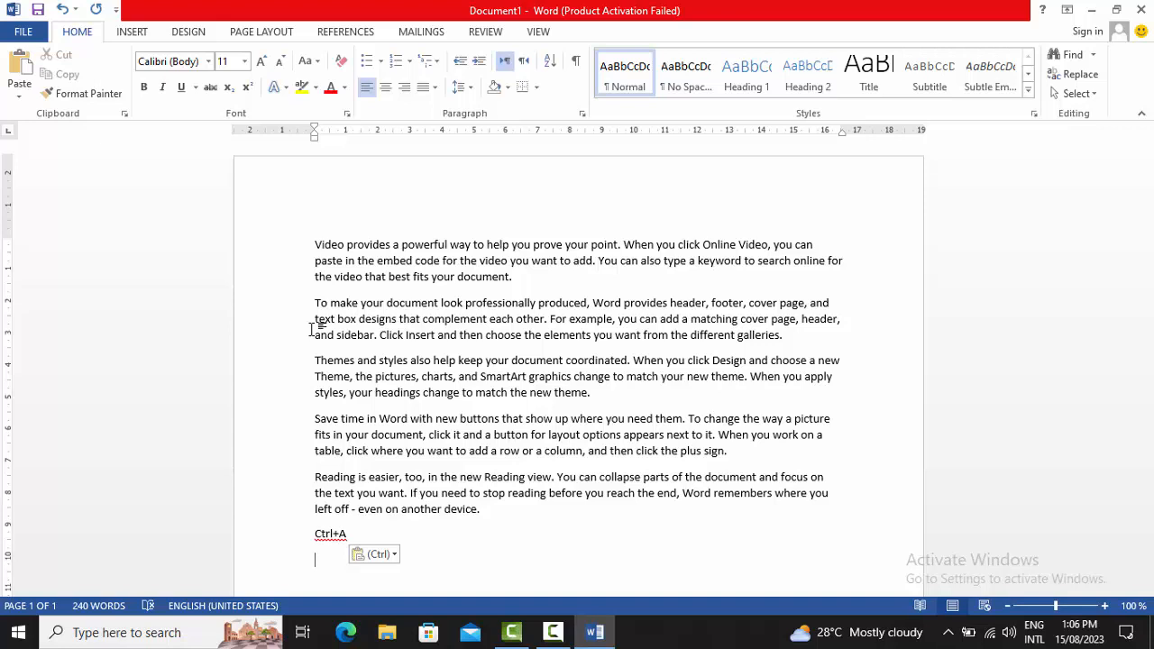
# Step: Add the lines "Ctrl+C" and "Ctrl+x" below the "Ctrl+A" line
pyautogui.write('Ctrl+C')
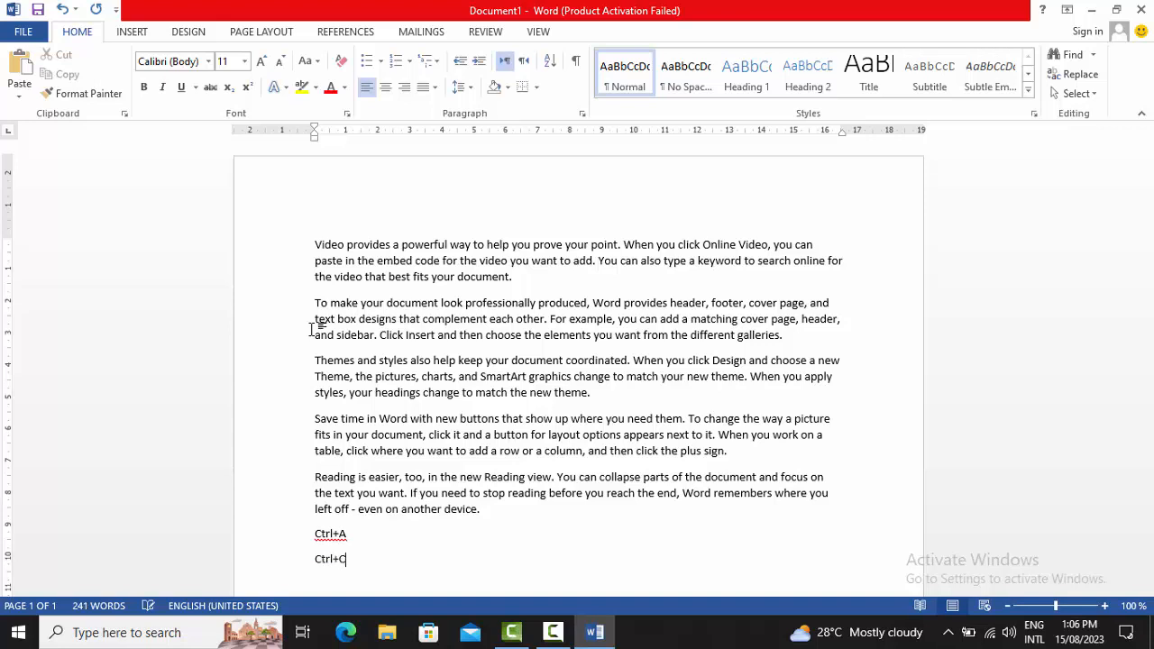
pyautogui.press('Return')
pyautogui.write('Ctrl+x')
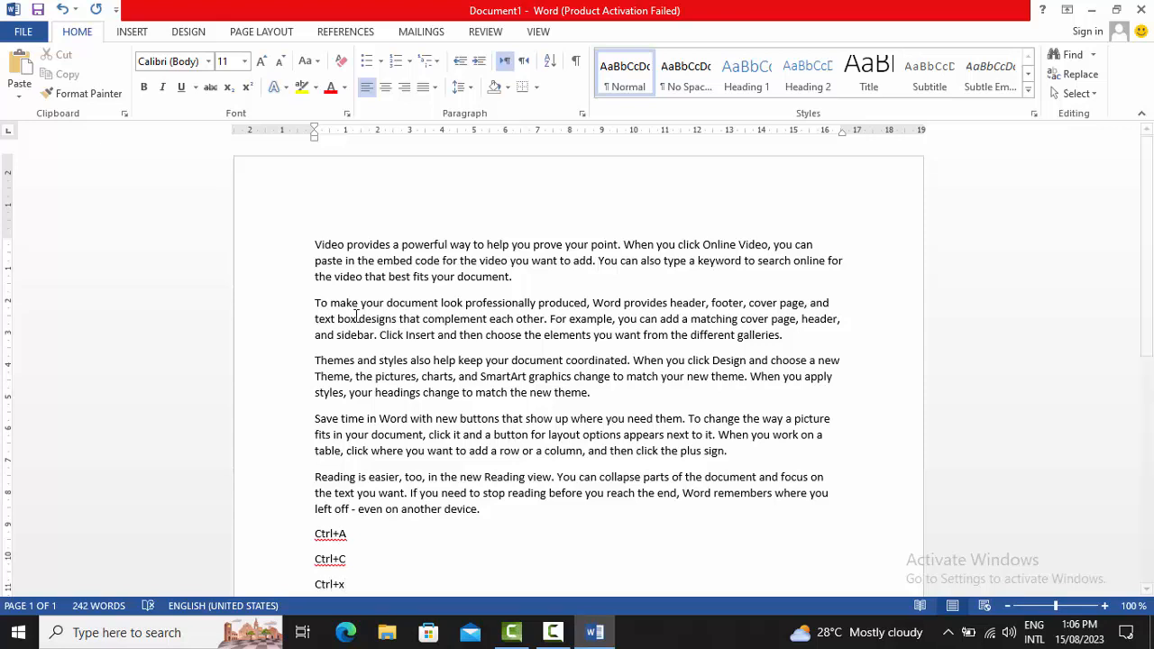
# Step: Select the whole document and clear the selection, placing the cursor at the end of the "Ctrl+A" line
pyautogui.click(438, 540)
pyautogui.moveTo(438, 540); pyautogui.dragTo(440, 568)
pyautogui.click(440, 568)
pyautogui.hotkey('ctrl', 'a')
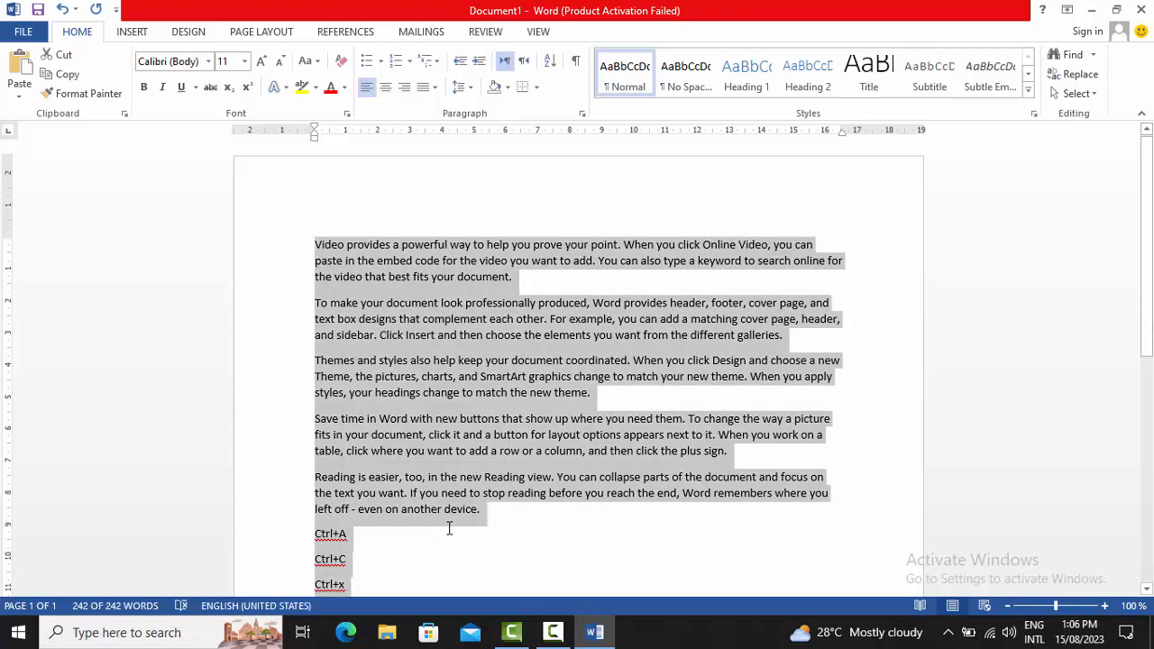
pyautogui.click(483, 538)
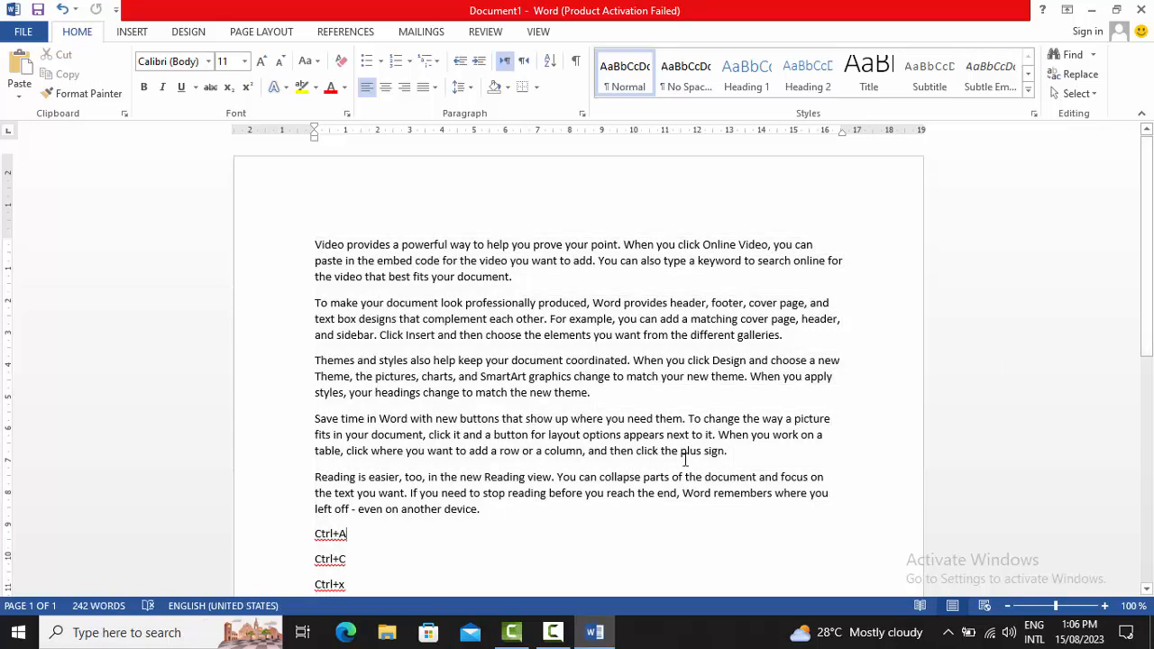
# Step: Cut the whole document, including the shortcut lines, and undo the cut
pyautogui.hotkey('ctrl', 'a')
pyautogui.hotkey('ctrl', 'x')
pyautogui.hotkey('ctrl', 'z')
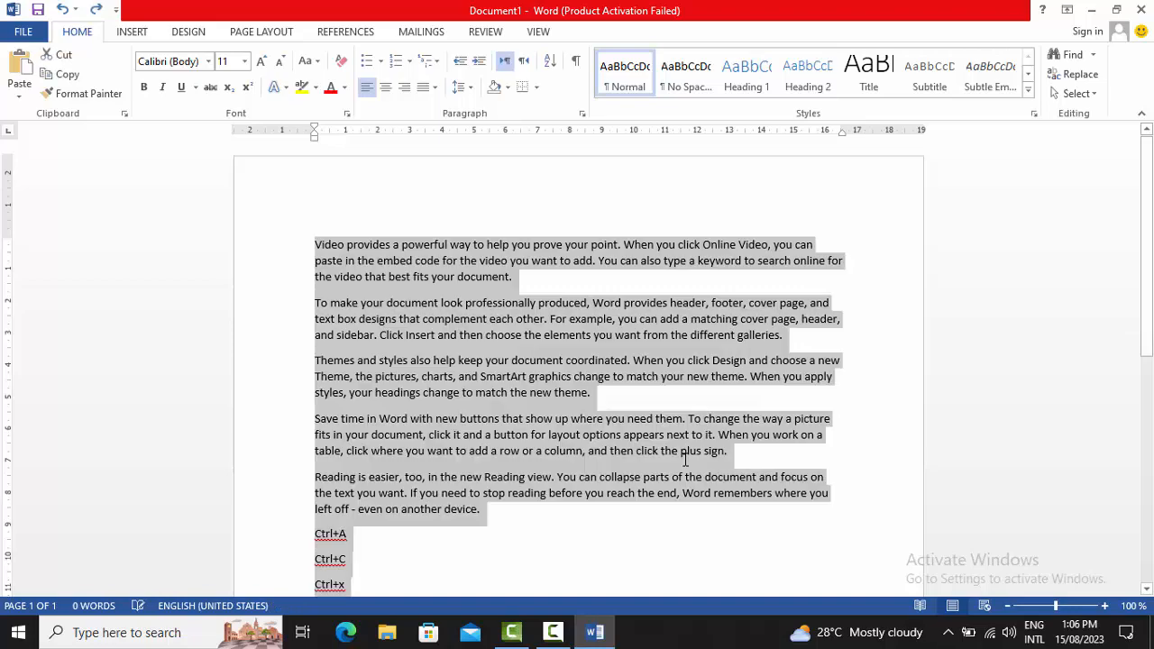
# Step: Add the line "Ctrl+V" below the "Ctrl+x" line at the end of the document
pyautogui.scroll(-2, 1147, 271)
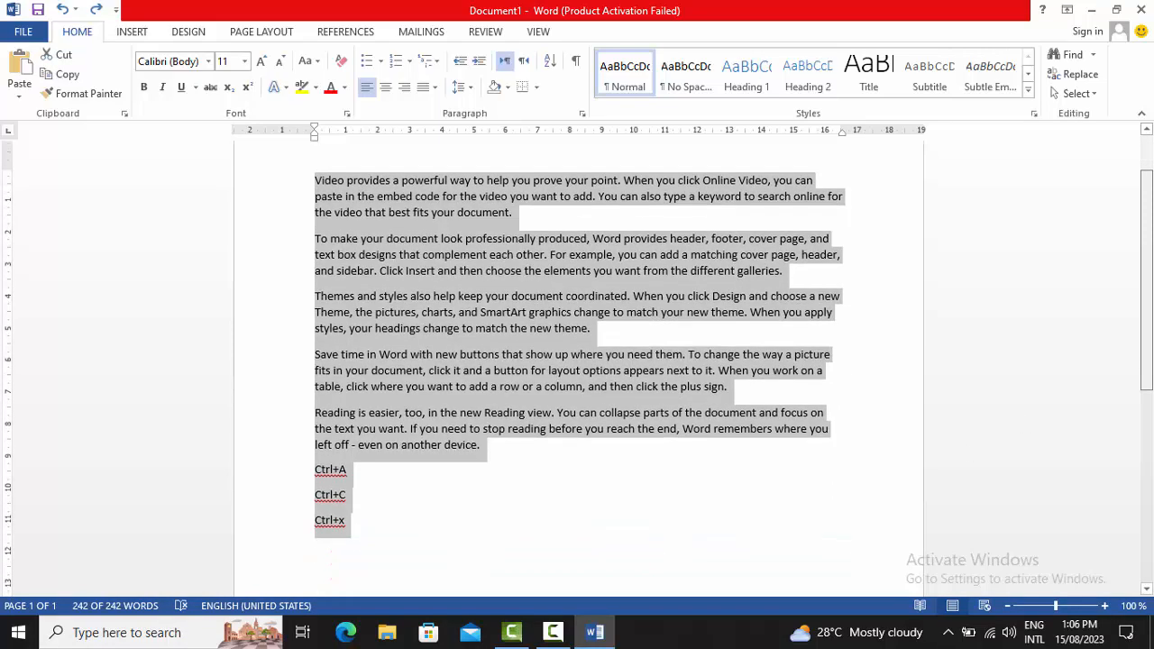
pyautogui.scroll(1, 532, 437)
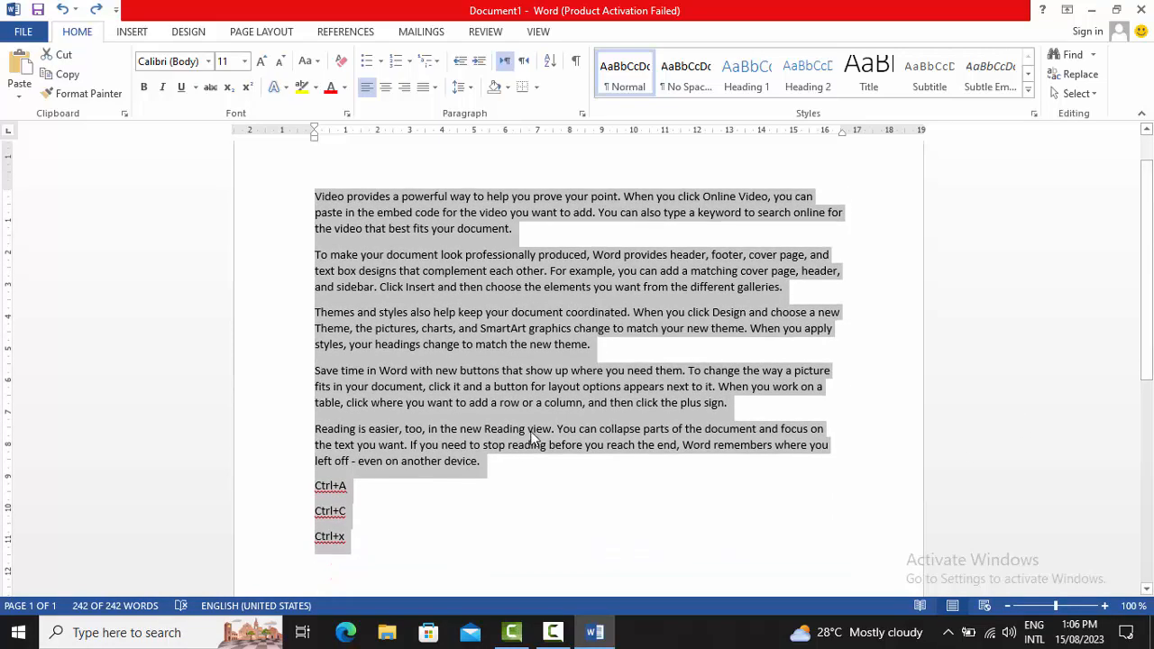
pyautogui.click(334, 574)
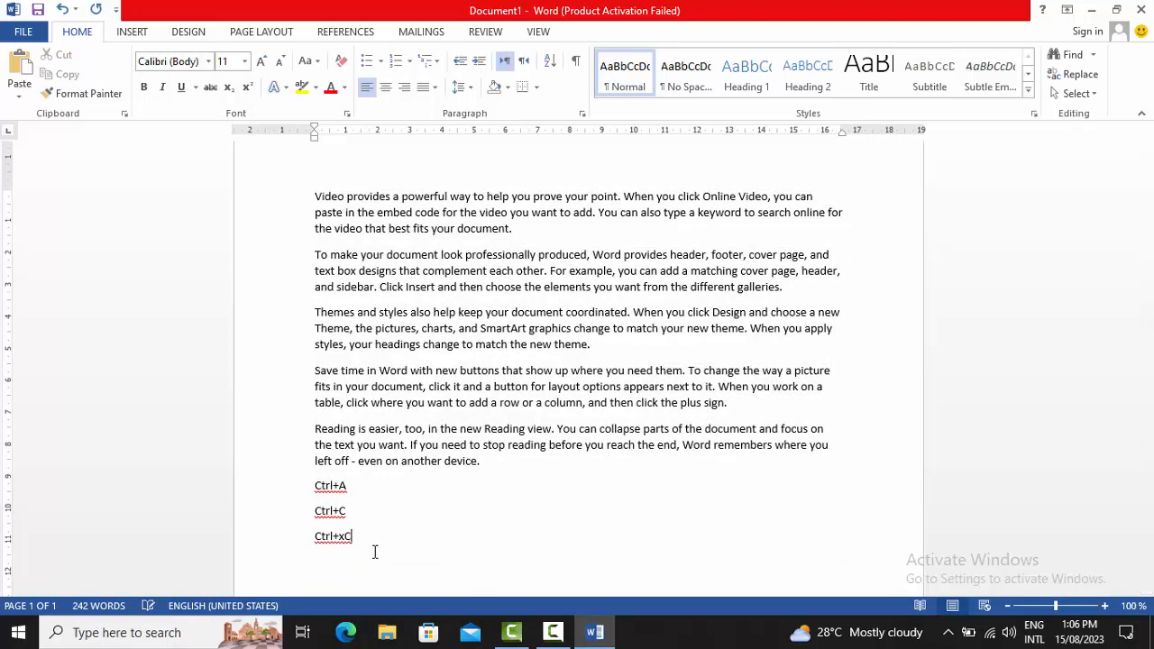
pyautogui.write('Ctrl+V')
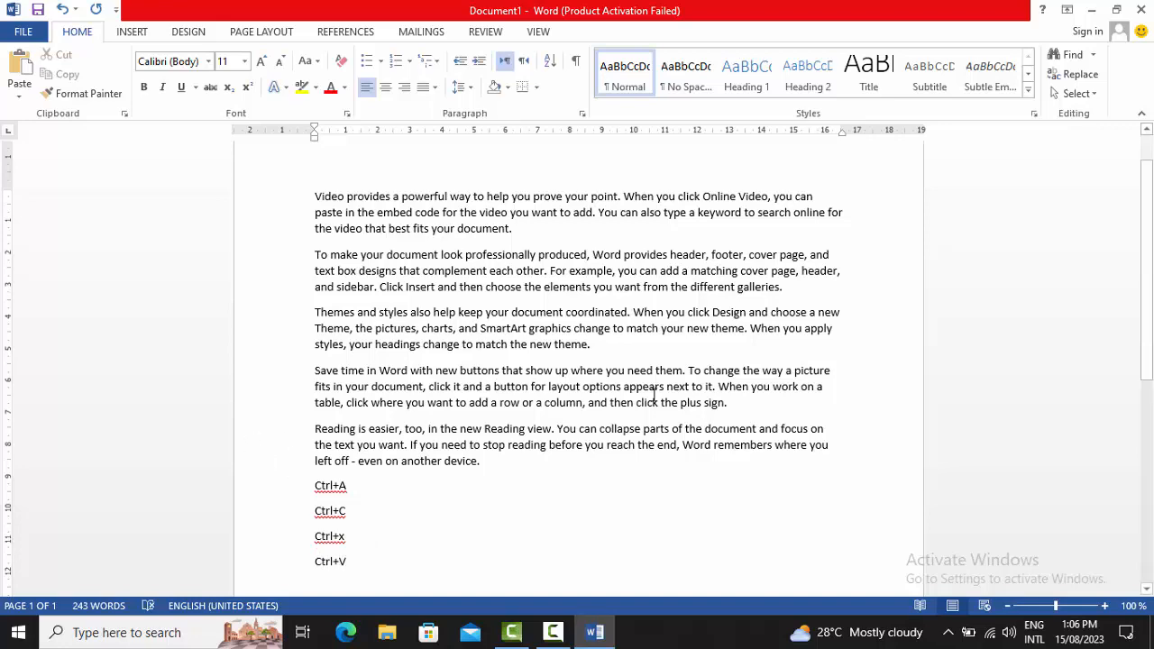
# Step: Cut the whole document, paste it back several times in a row, and revert to the single copy ending in "Ctrl+V"
pyautogui.scroll(1, 673, 391)
pyautogui.hotkey('ctrl', 'a')
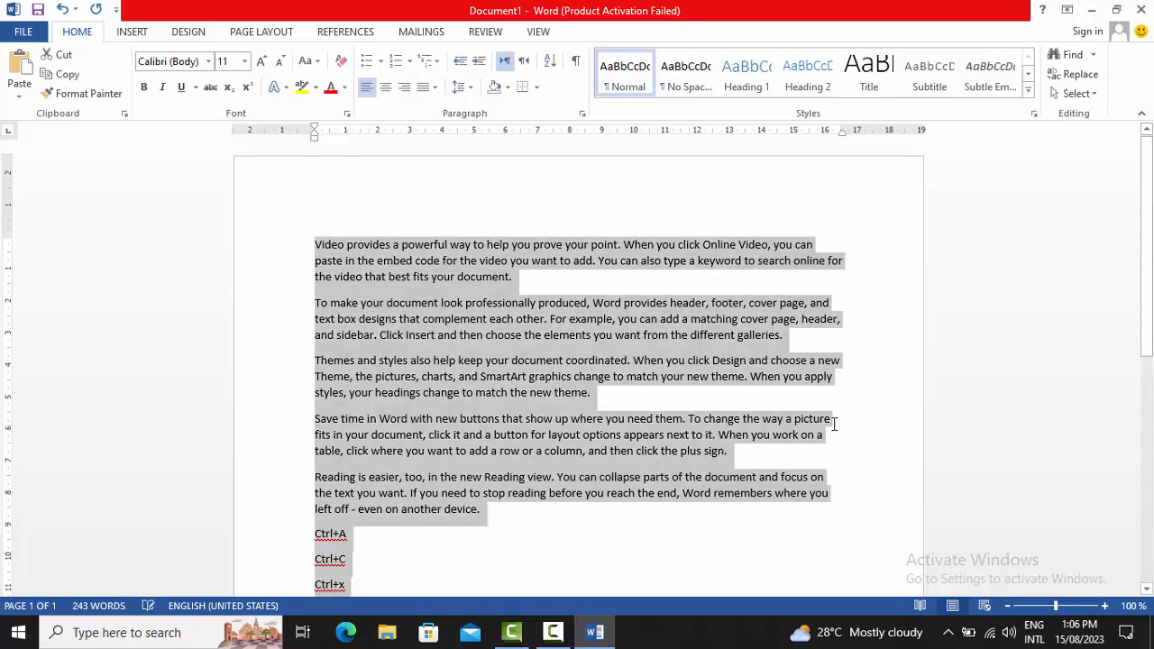
pyautogui.hotkey('ctrl', 'x')
pyautogui.hotkey('ctrl', 'v')
pyautogui.hotkey('ctrl', 'v')
pyautogui.hotkey('ctrl', 'v')
pyautogui.hotkey('ctrl', 'v')
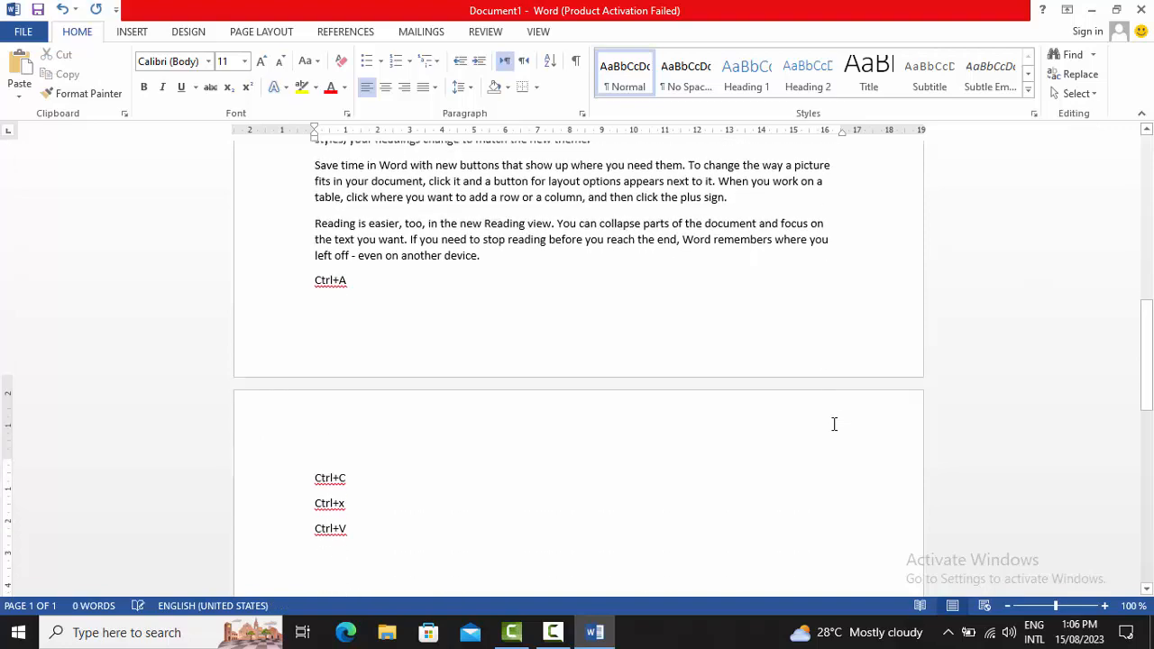
pyautogui.hotkey('ctrl', 'v')
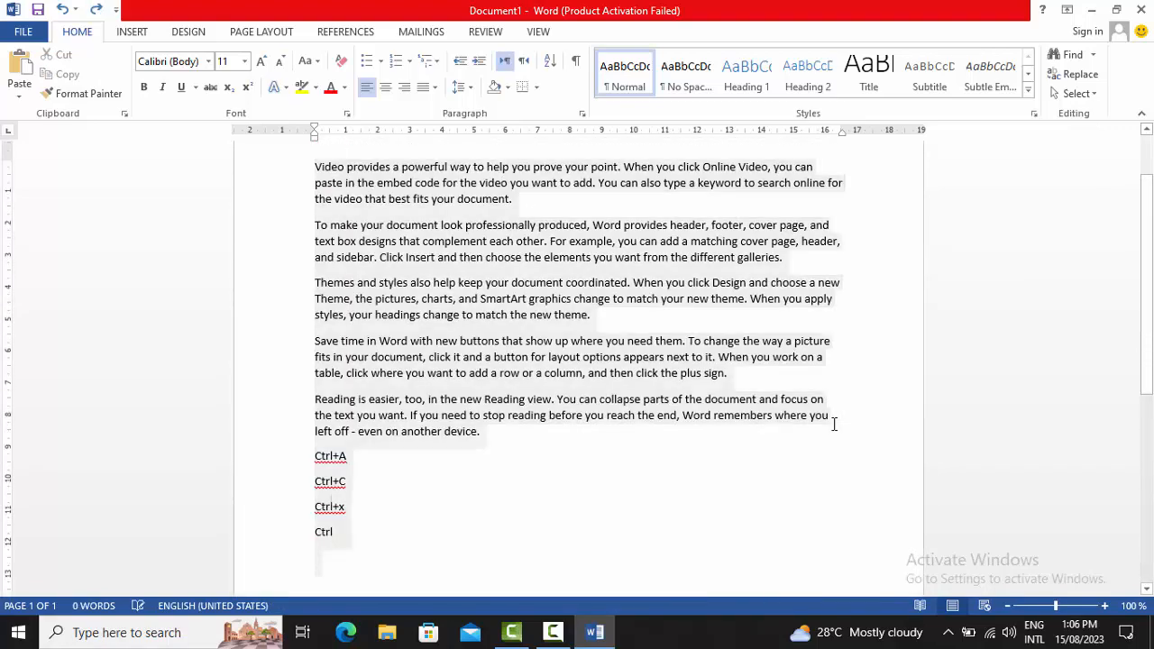
pyautogui.write('trl+V')
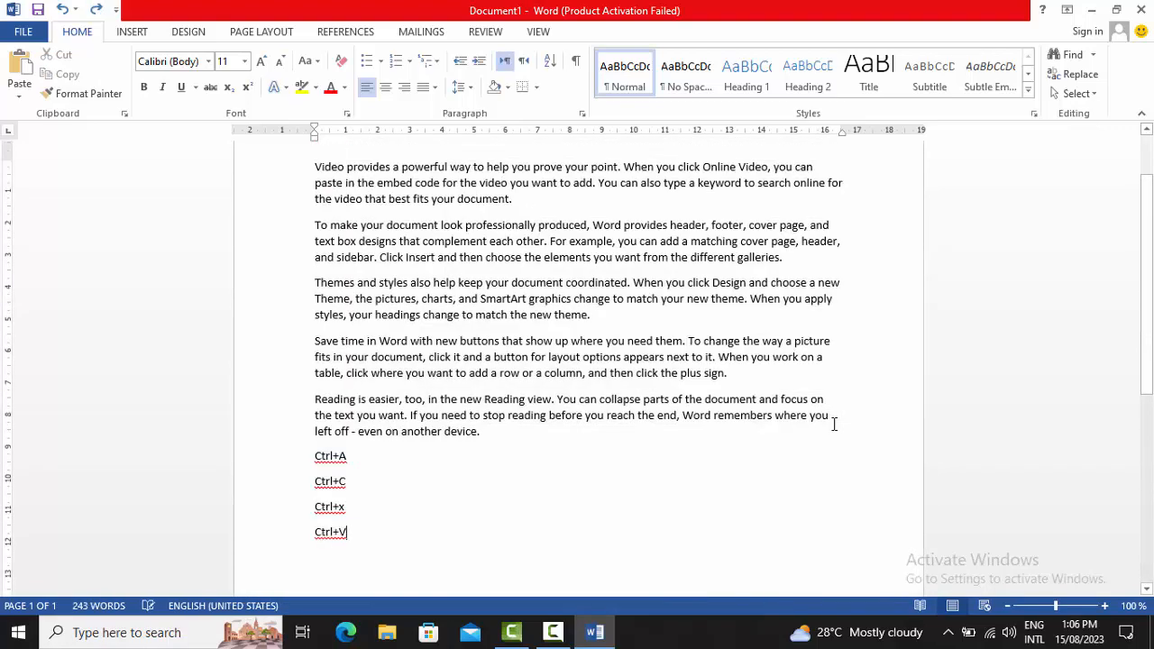
# Step: Select the whole document and set its font to the theme body font Calibri
pyautogui.moveTo(1146, 270); pyautogui.dragTo(1147, 233)
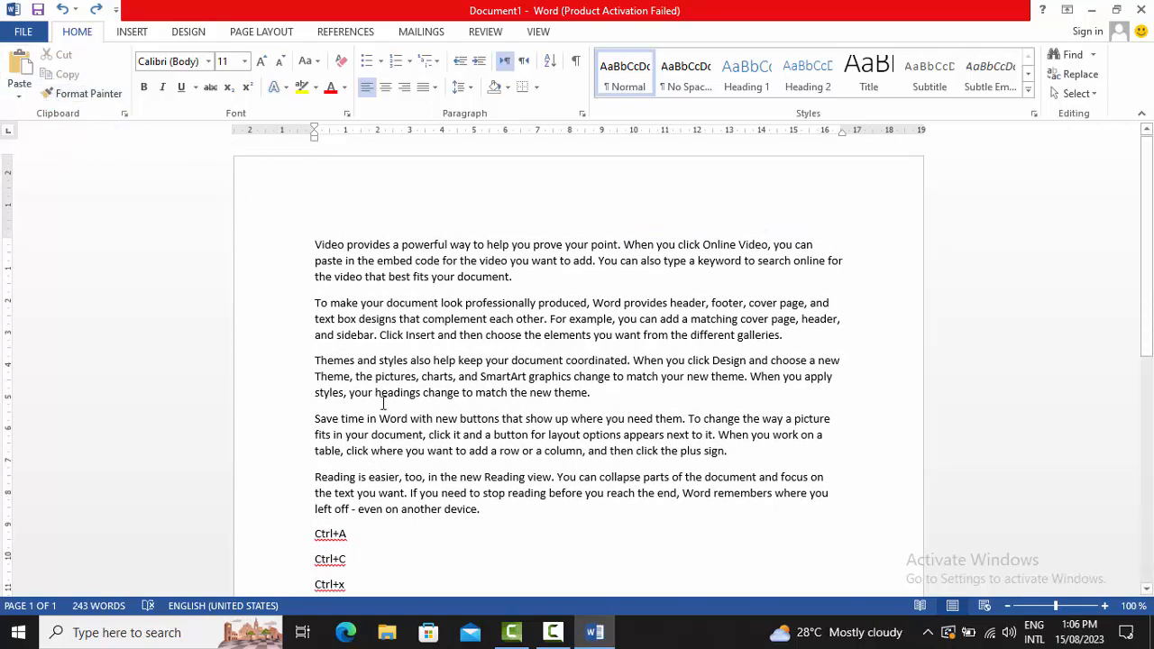
pyautogui.click(394, 261)
pyautogui.hotkey('ctrl', 'a')
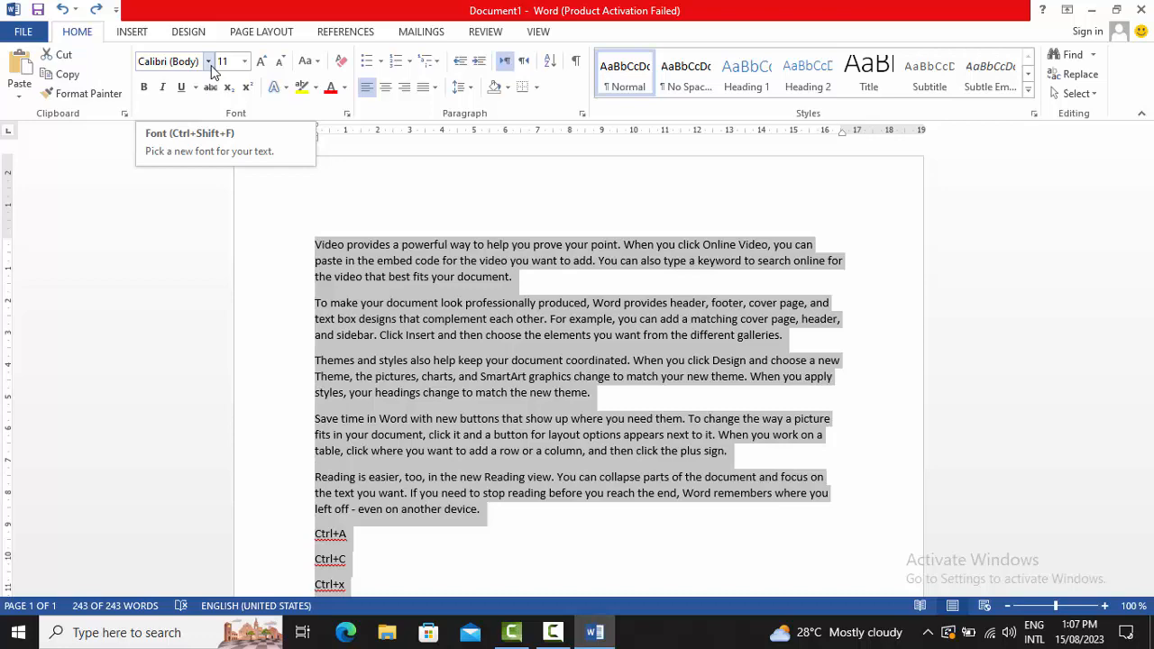
pyautogui.click(208, 61)
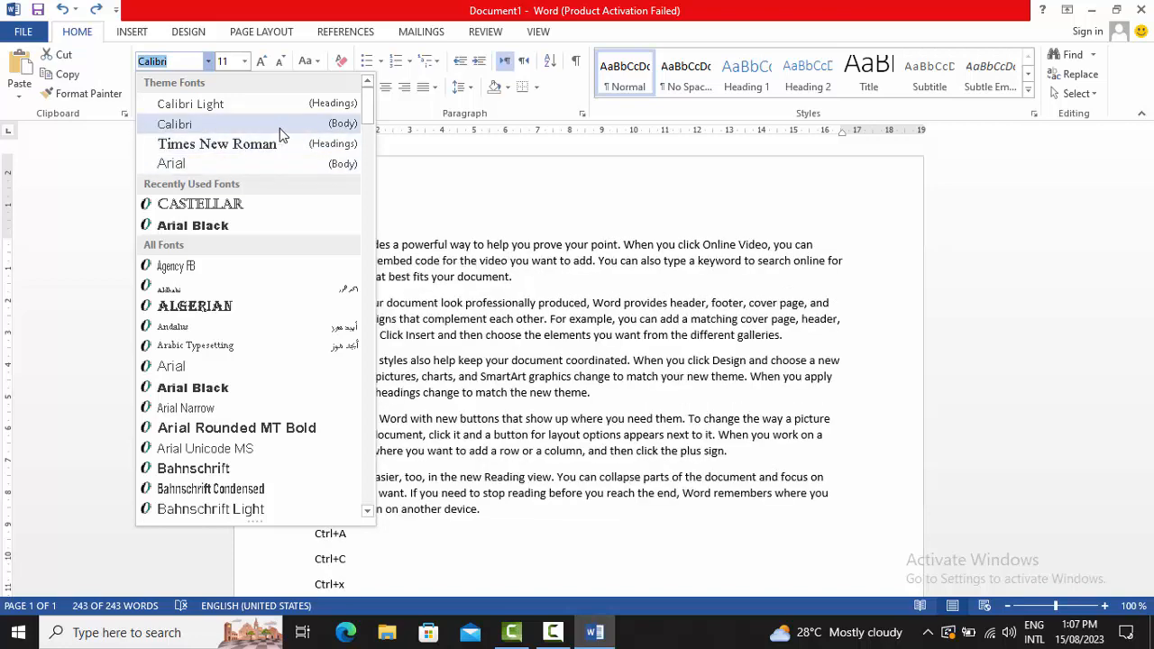
pyautogui.click(282, 128)
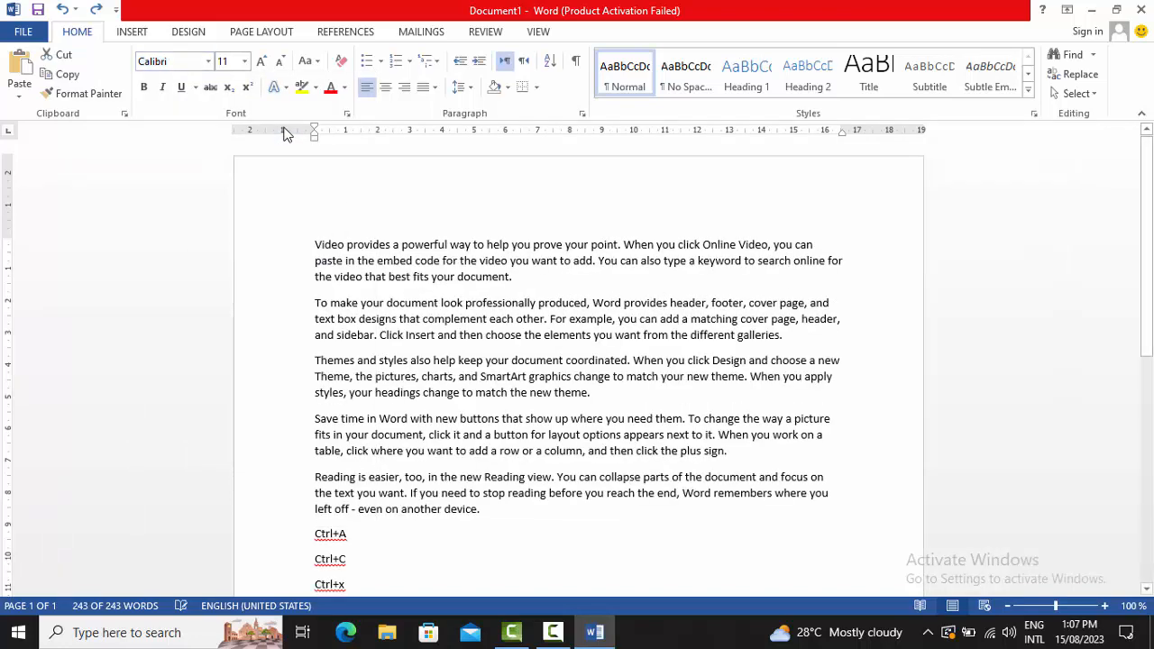
# Step: Insert the title line "Code Script Academy" above the first paragraph
pyautogui.click(342, 220)
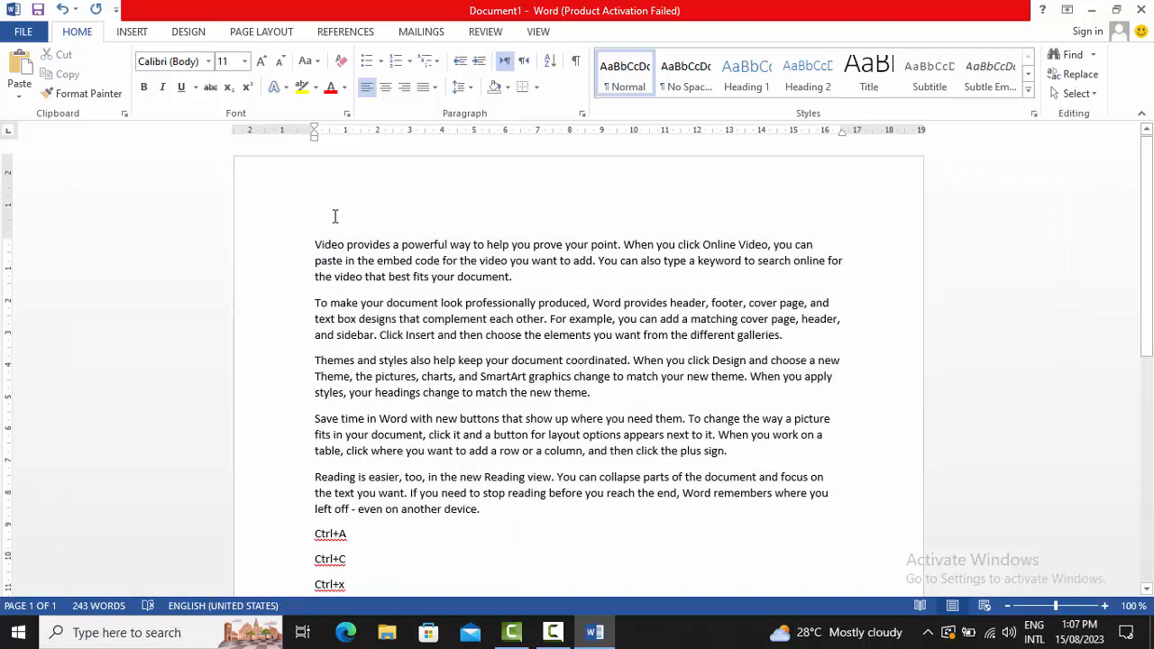
pyautogui.press('Return')
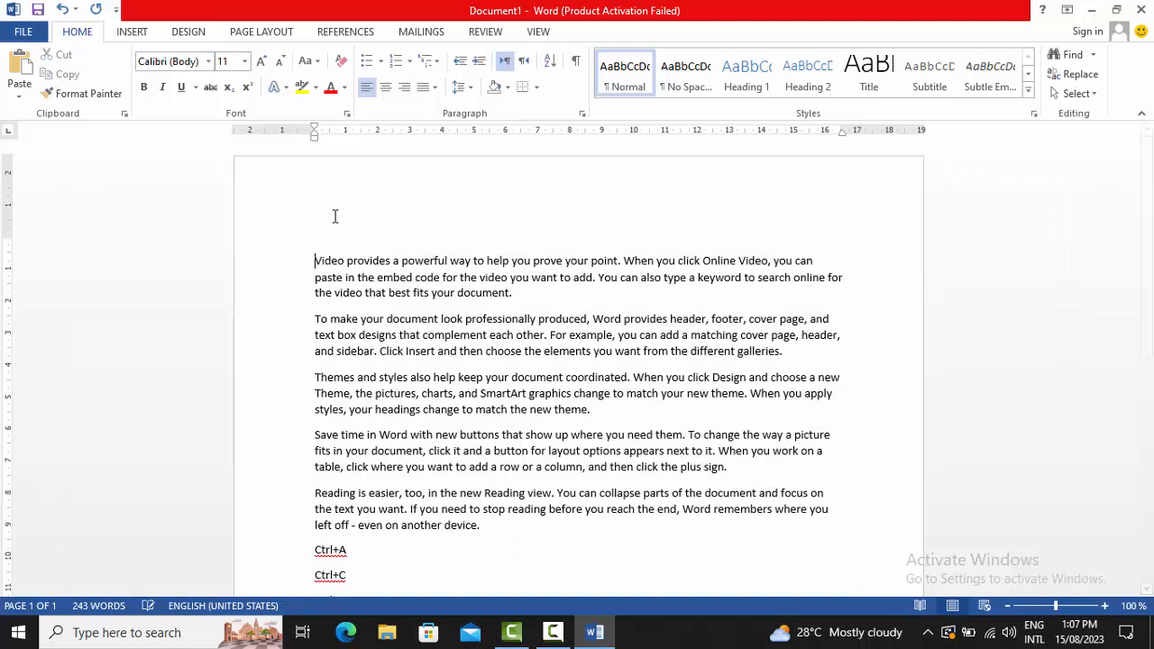
pyautogui.press('Up')
pyautogui.write('Code Script Academy')
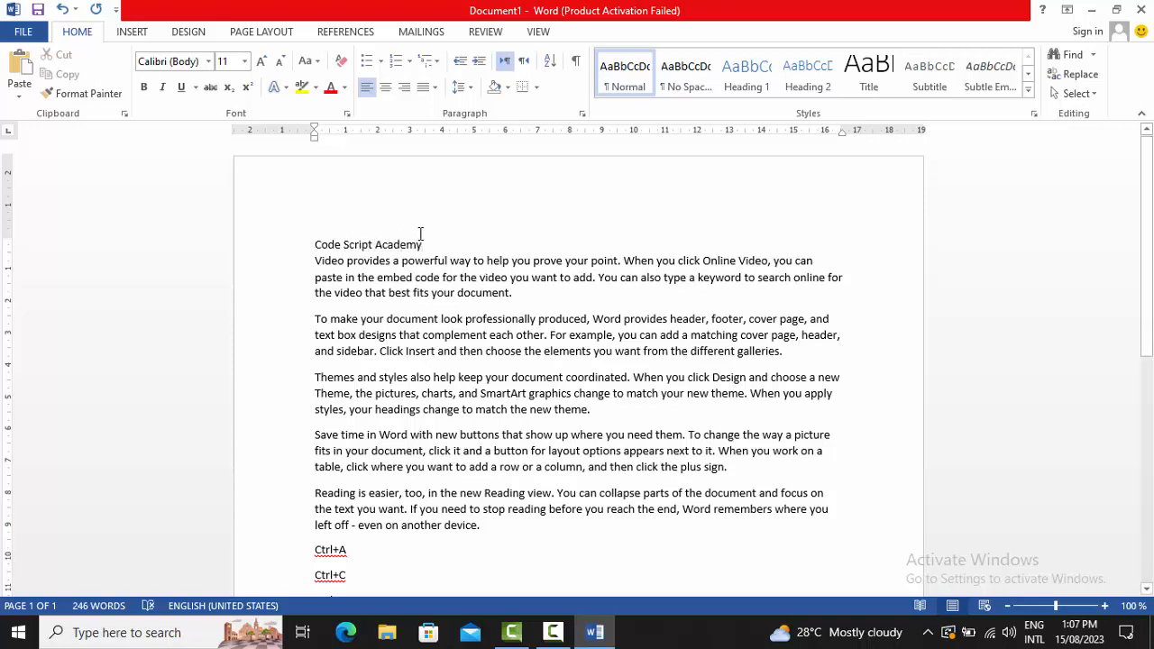
# Step: Try centring the "Code Script Academy" title and return it to left alignment
pyautogui.moveTo(428, 248); pyautogui.dragTo(306, 241)
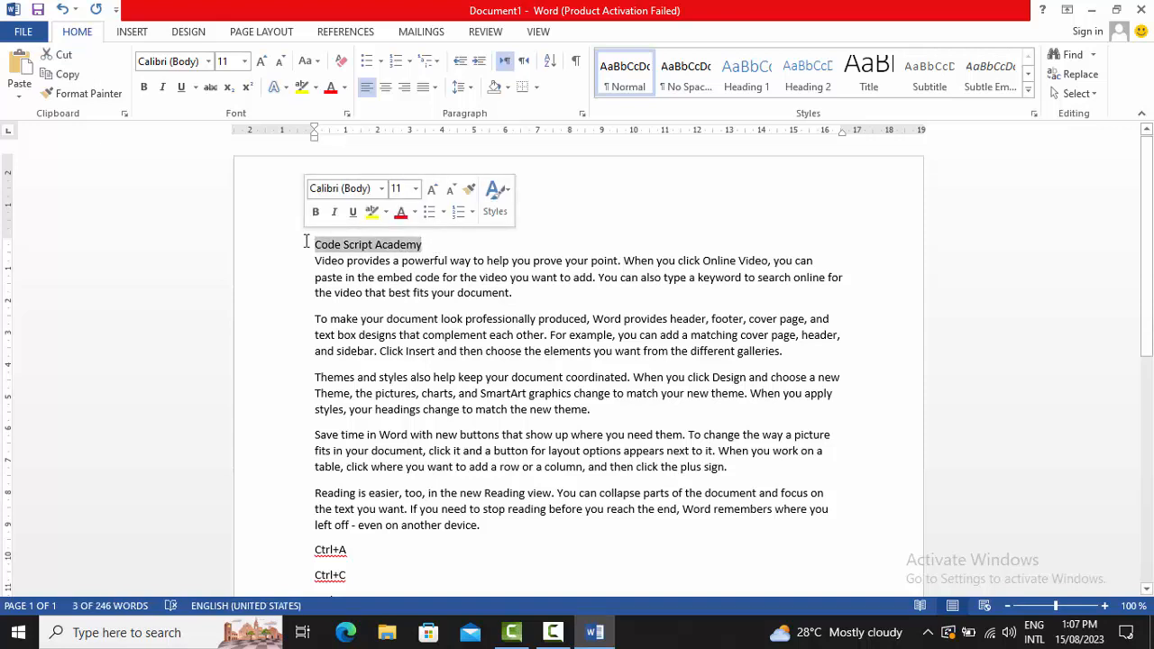
pyautogui.hotkey('ctrl', 'e')
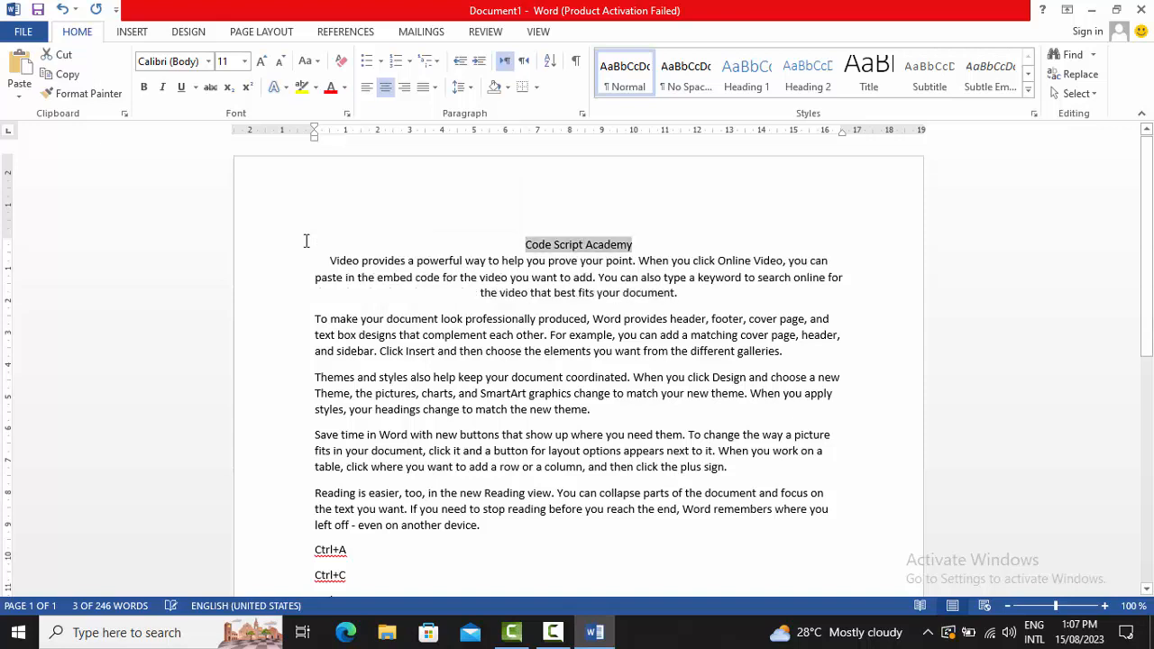
pyautogui.hotkey('ctrl', 'l')
# Step: Separate the "Code Script Academy" title from the first paragraph with a paragraph break and centre only the title
pyautogui.press('End')
pyautogui.press('Return')
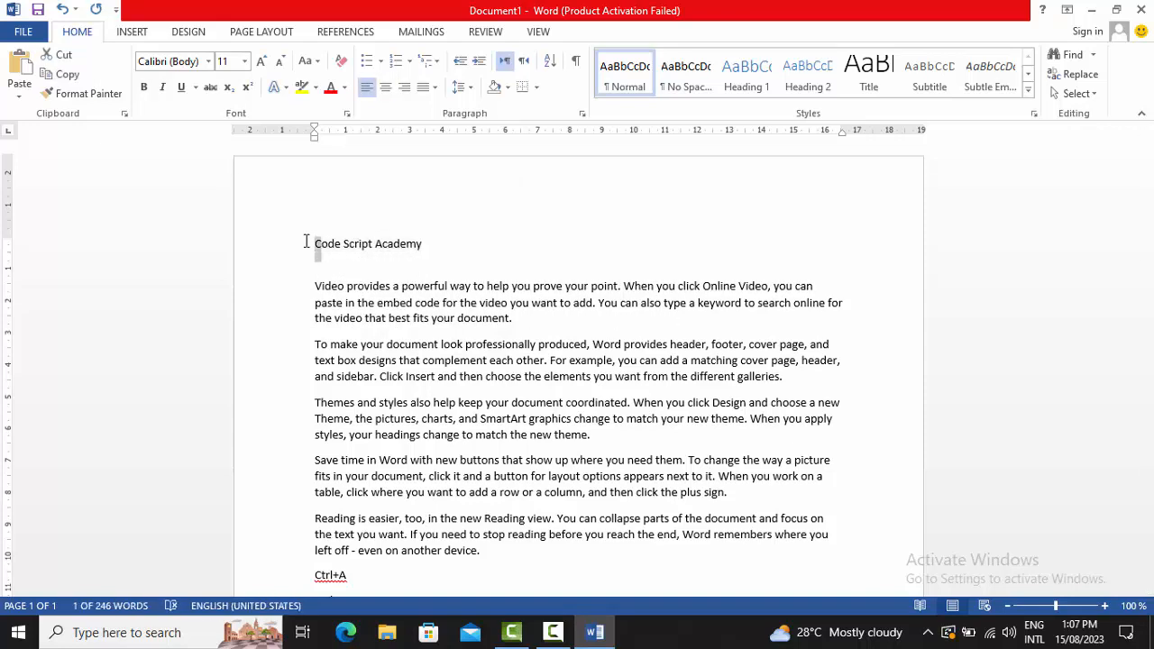
pyautogui.hotkey('shift', 'Right')
pyautogui.hotkey('shift', 'Right')
pyautogui.hotkey('shift', 'Right')
pyautogui.hotkey('shift', 'Right')
pyautogui.hotkey('shift', 'Right')
pyautogui.hotkey('shift', 'Right')
pyautogui.hotkey('shift', 'Right')
pyautogui.hotkey('shift', 'Right')
pyautogui.hotkey('shift', 'Right')
pyautogui.hotkey('shift', 'Right')
pyautogui.hotkey('shift', 'Right')
pyautogui.hotkey('shift', 'Right')
pyautogui.hotkey('shift', 'Right')
pyautogui.hotkey('shift', 'Right')
pyautogui.hotkey('shift', 'Right')
pyautogui.hotkey('shift', 'Right')
pyautogui.hotkey('shift', 'Right')
pyautogui.hotkey('shift', 'Right')
pyautogui.hotkey('shift', 'Right')
pyautogui.hotkey('shift', 'Right')
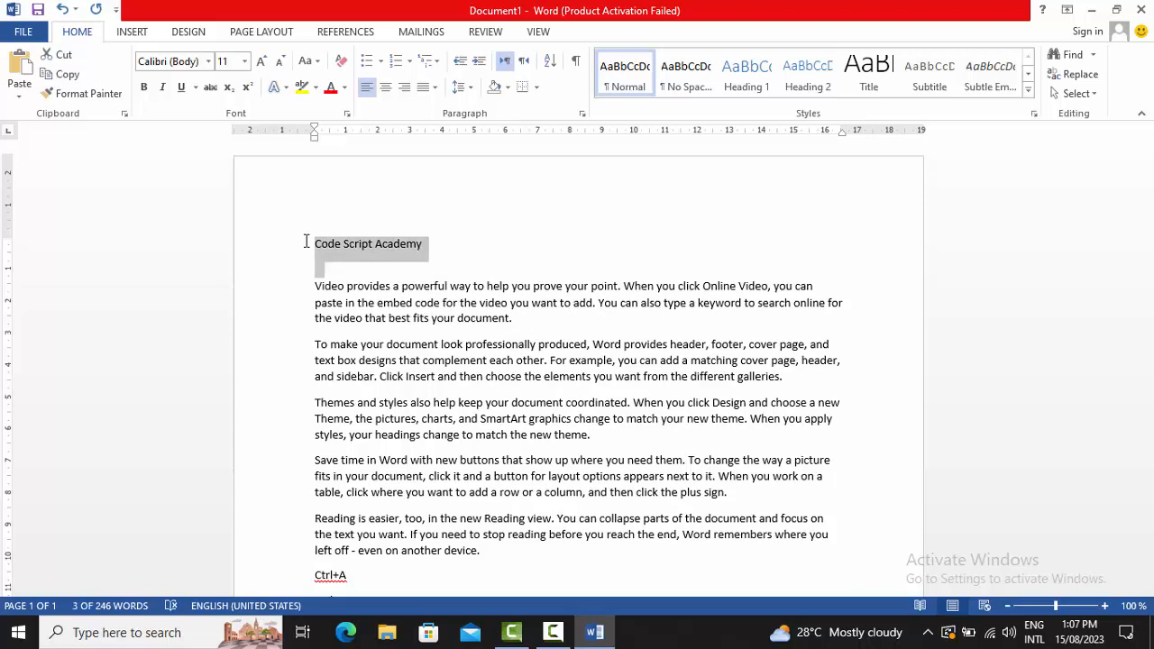
pyautogui.hotkey('shift', 'Left')
pyautogui.hotkey('ctrl', 'e')
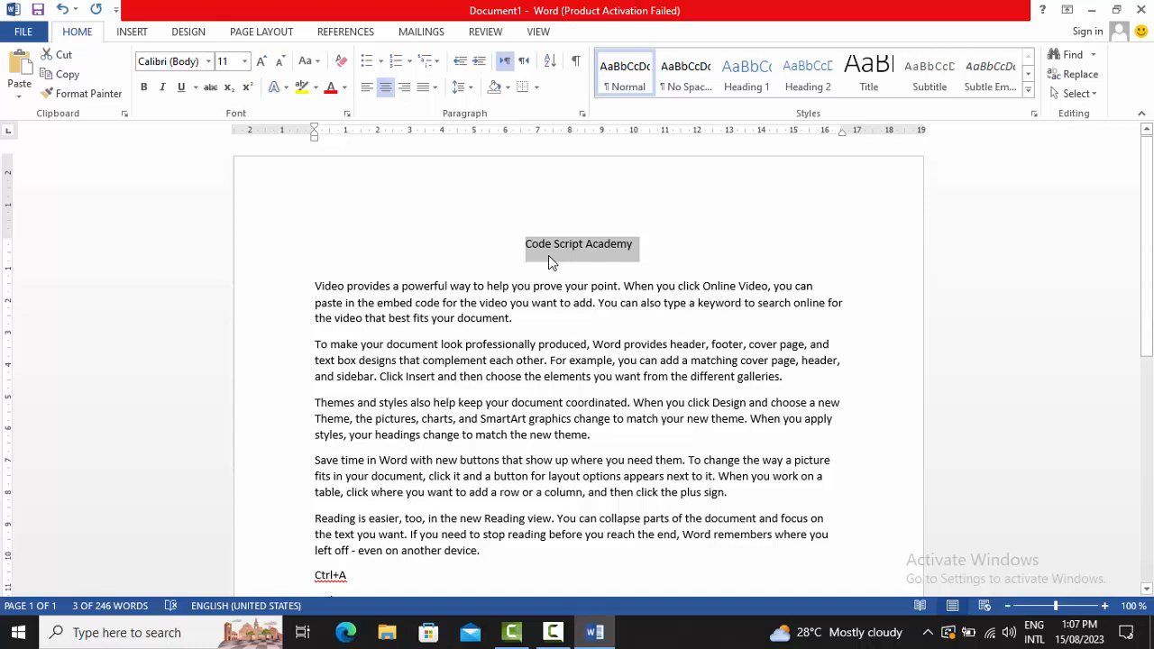
# Step: Align the title left, right and back to the centre, and clear the selection
pyautogui.hotkey('ctrl', 'l')
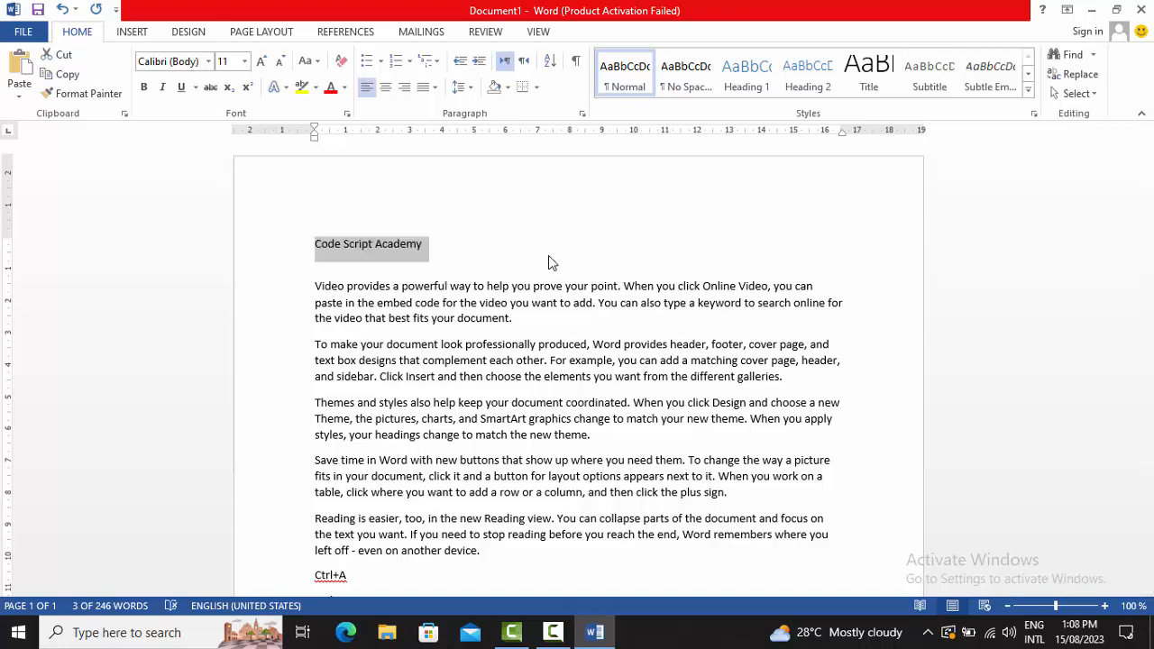
pyautogui.hotkey('ctrl', 'r')
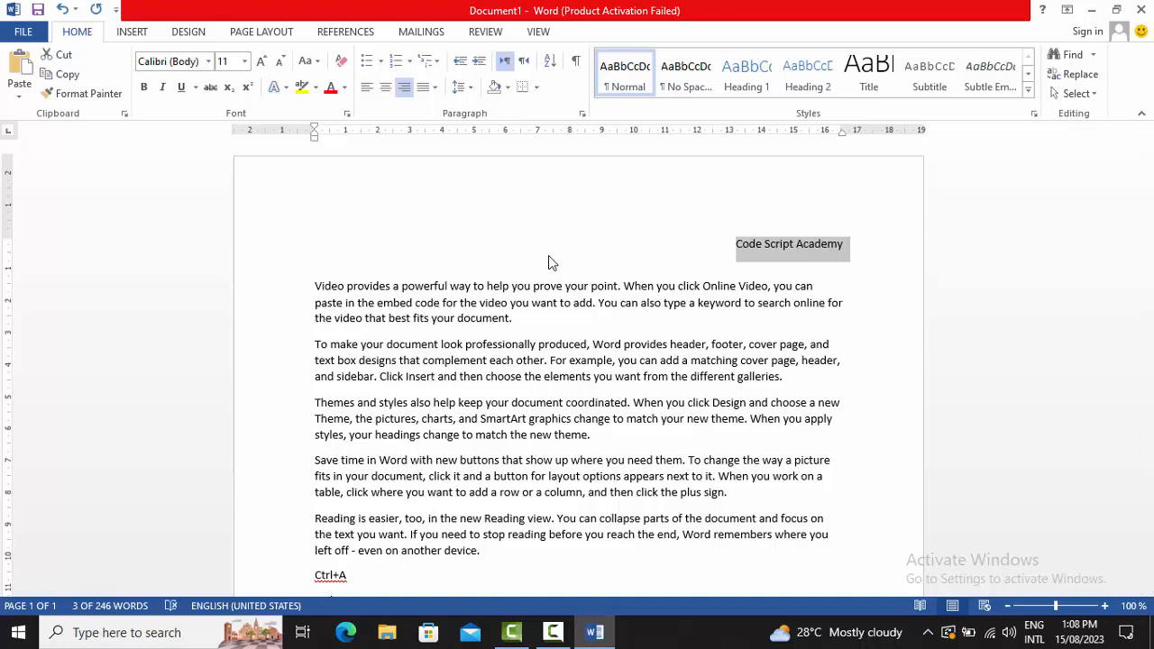
pyautogui.hotkey('ctrl', 'e')
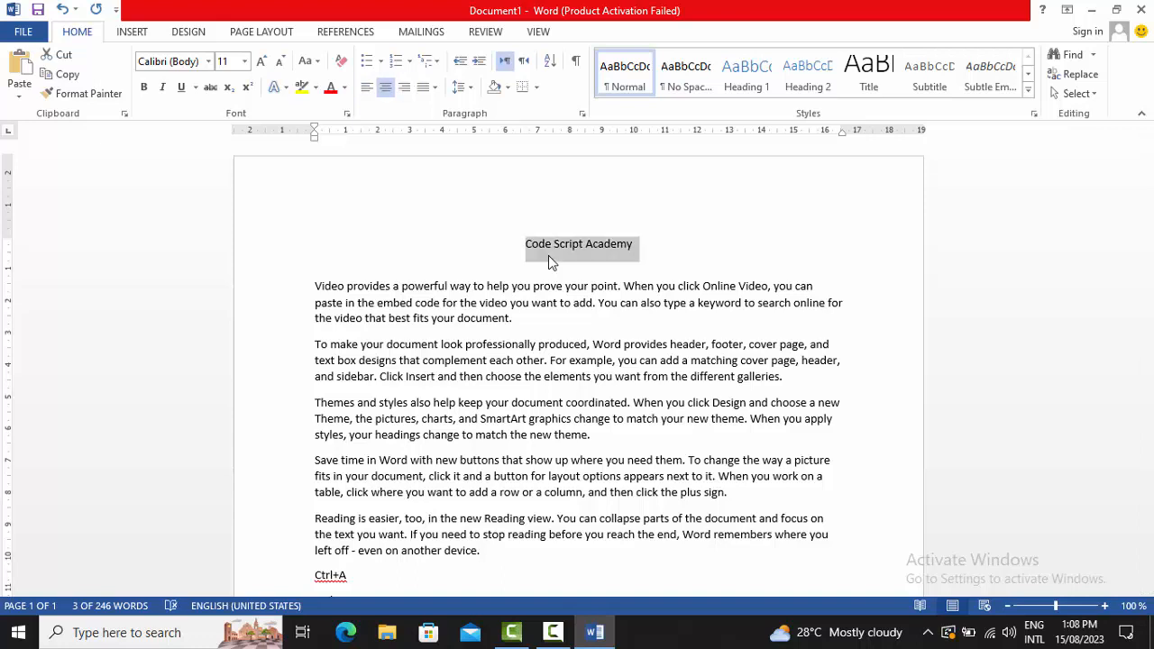
pyautogui.click(635, 263)
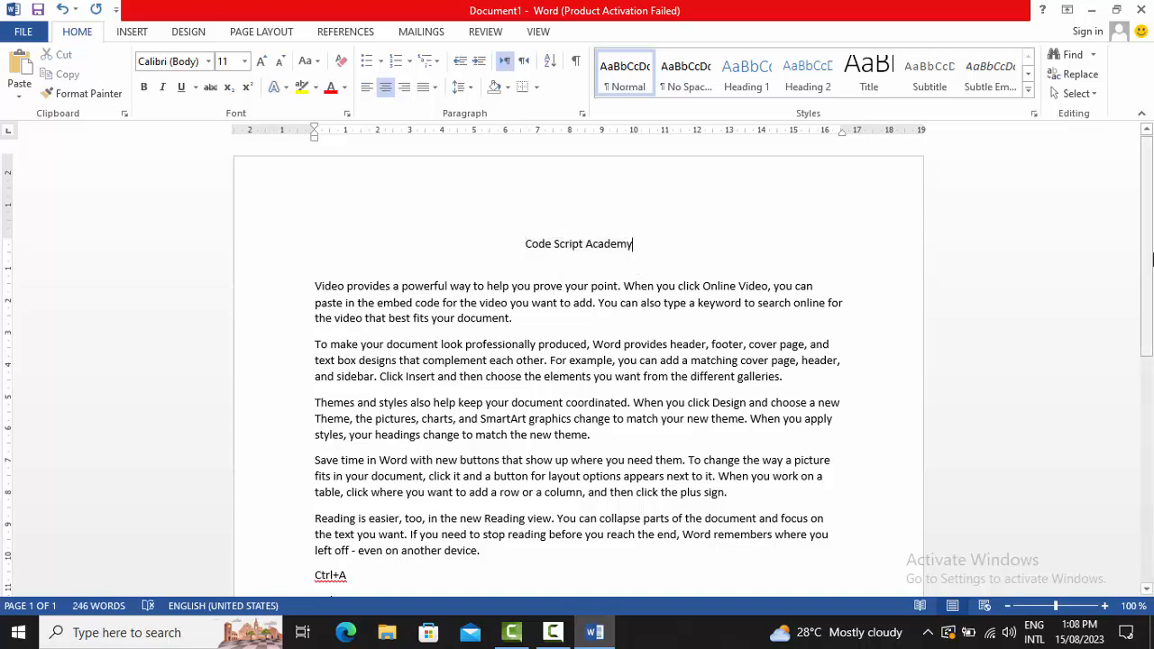
# Step: Add the lines "Ctrl+L Left alignment", "Ctrl+R Right alignment" and "Ctrl+E Align Center" below the "Ctrl+V" line
pyautogui.scroll(-4, 888, 436)
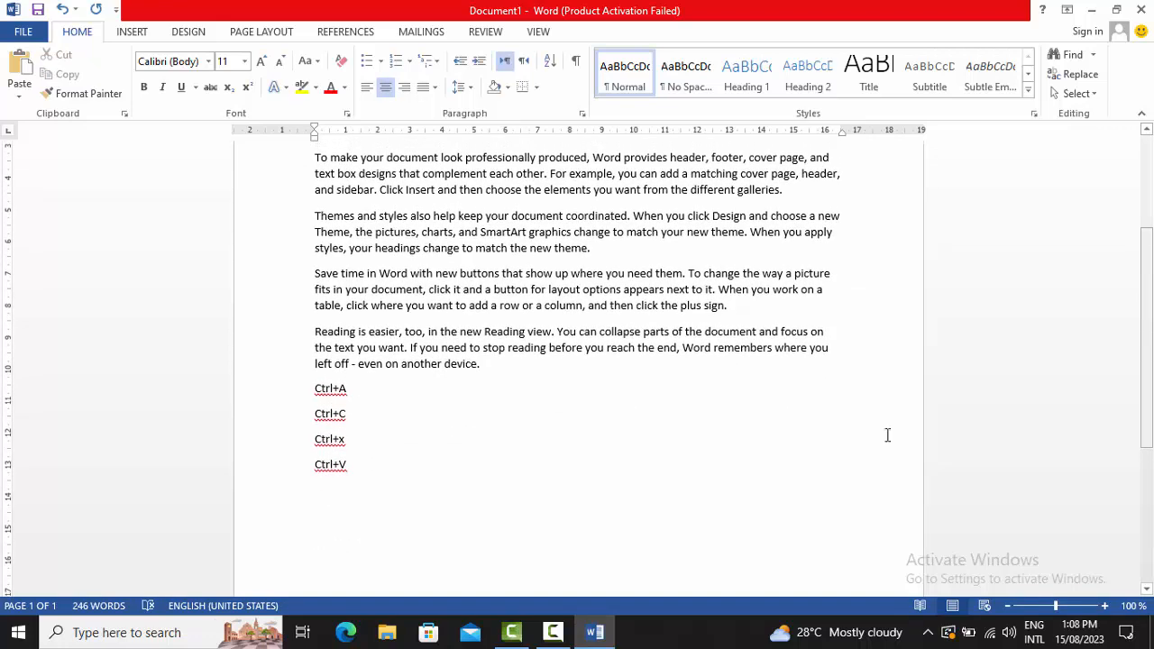
pyautogui.click(423, 513)
pyautogui.press('Return')
pyautogui.write('Ctrl')
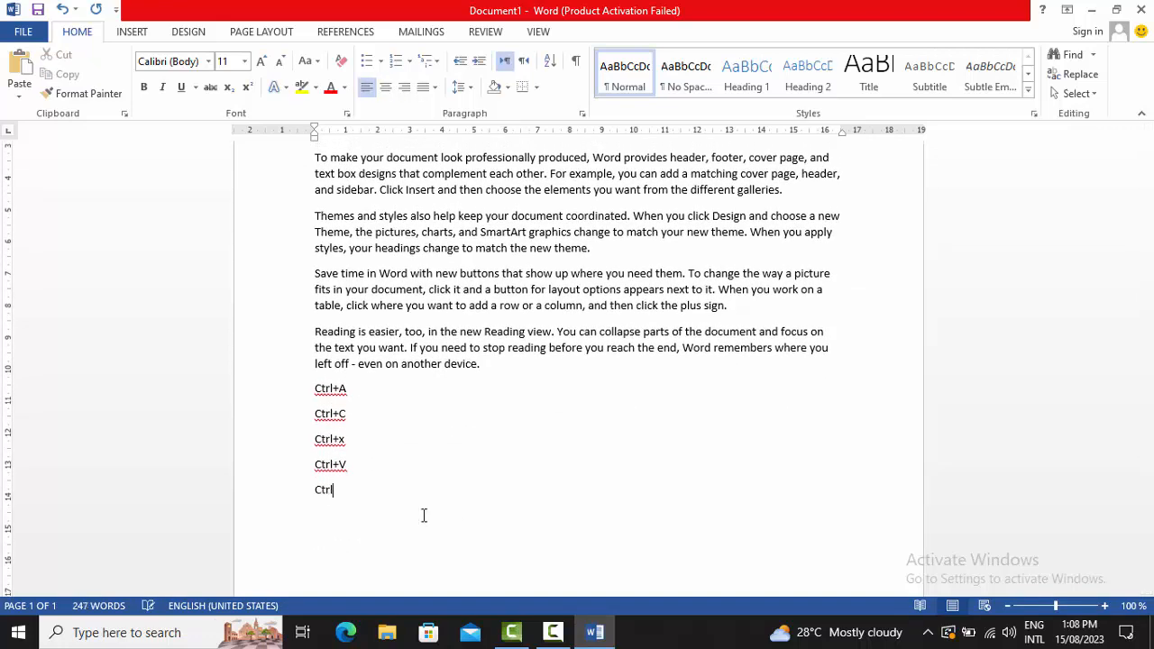
pyautogui.write('+L Left alignment Ct')
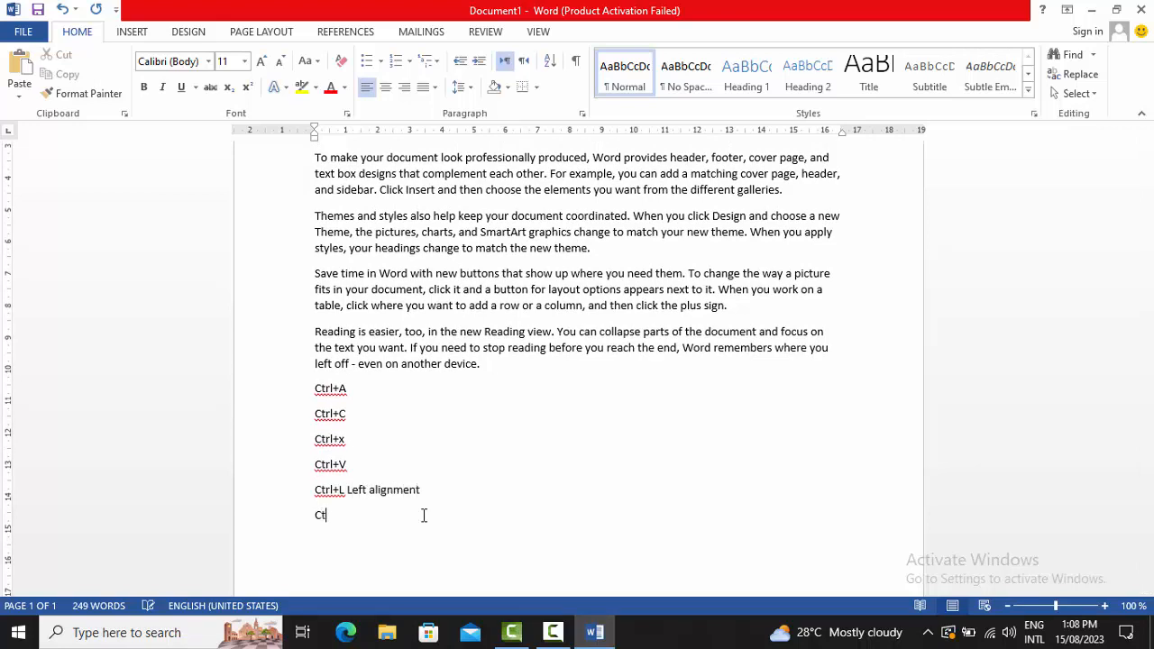
pyautogui.write('rl+R Right alignment')
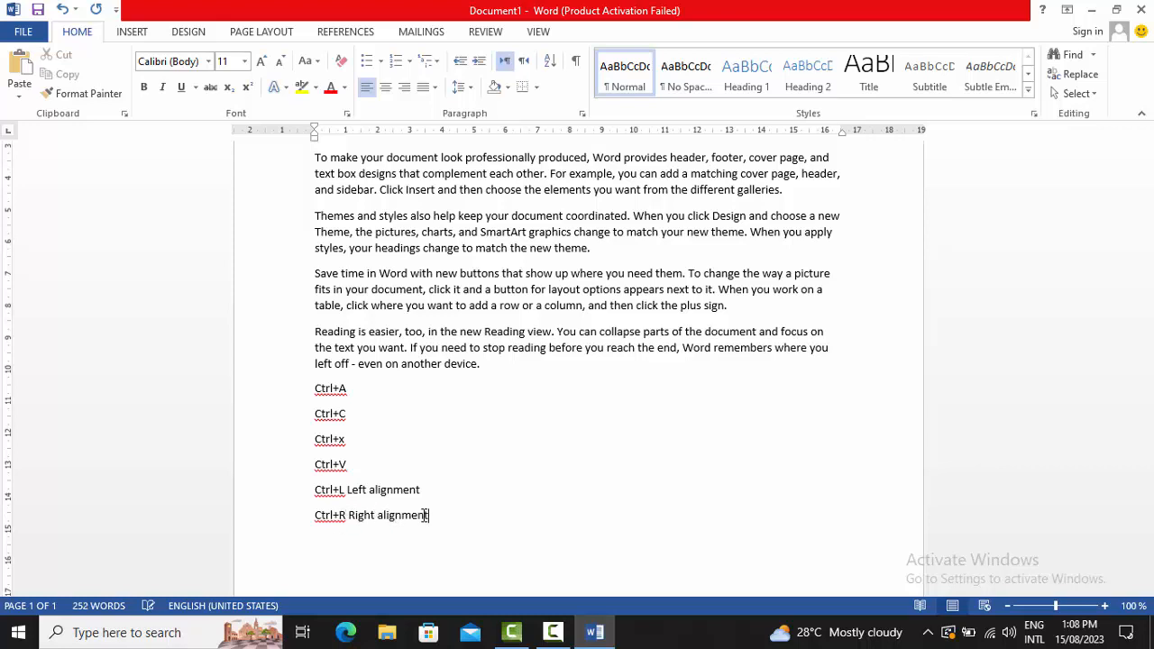
pyautogui.write('Ctrl+E Align Center')
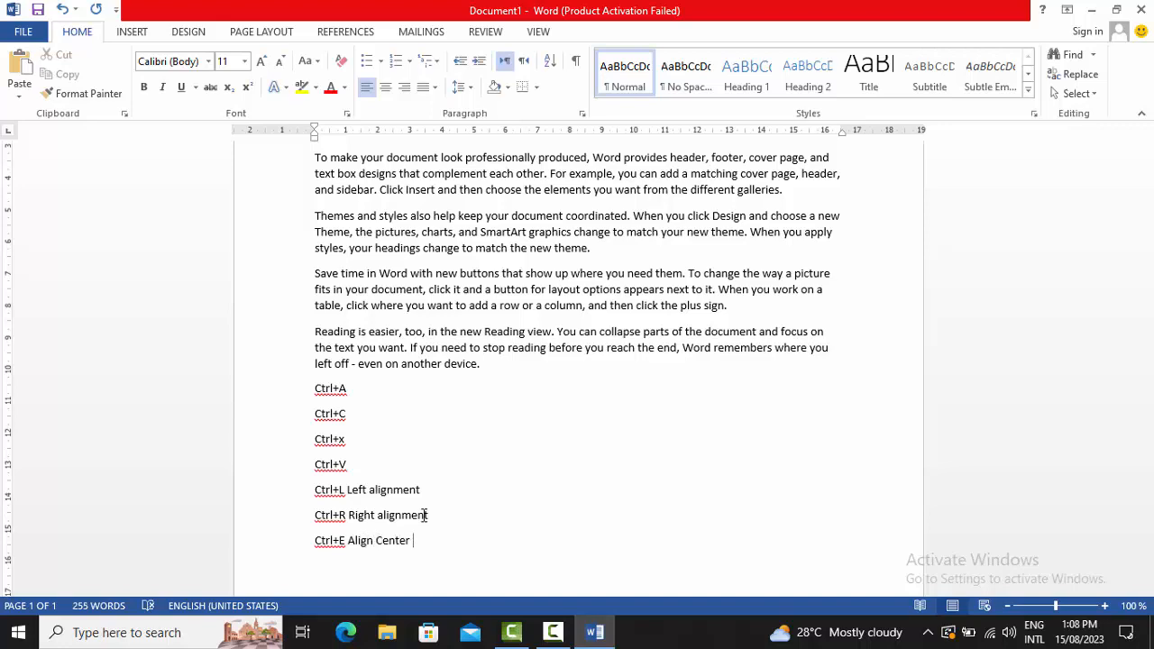
# Step: Select the "Code Script Academy" title again and demonstrate left, right and centre alignment on it
pyautogui.hotkey('ctrl', 'Home')
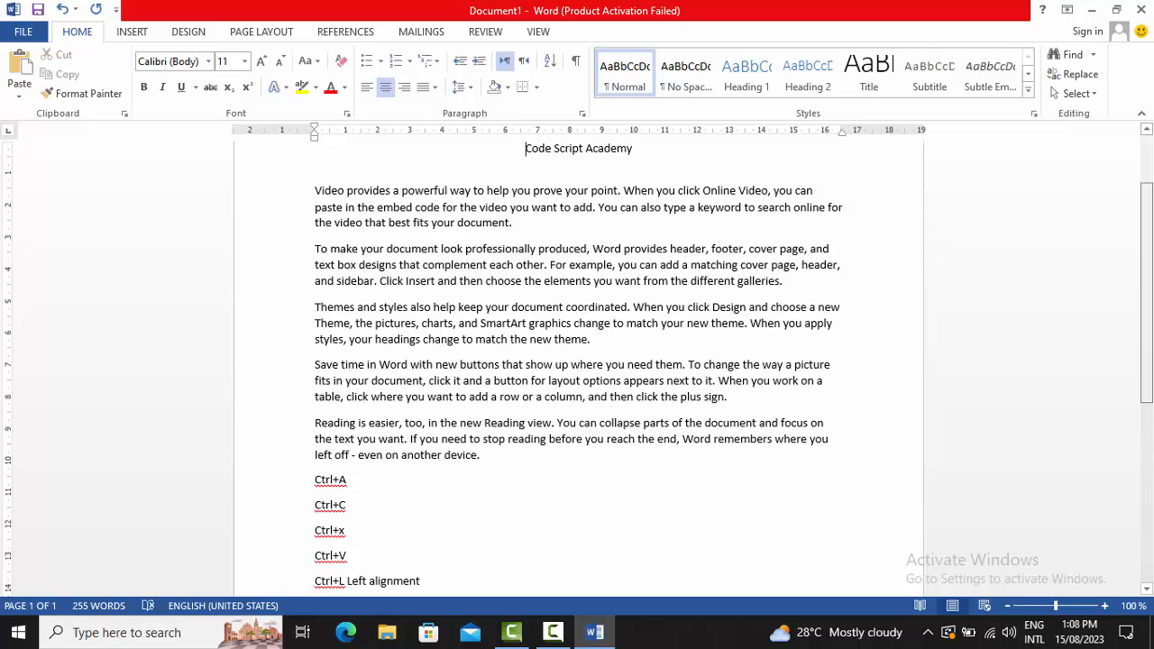
pyautogui.scroll(2, 877, 239)
pyautogui.tripleClick(557, 244)
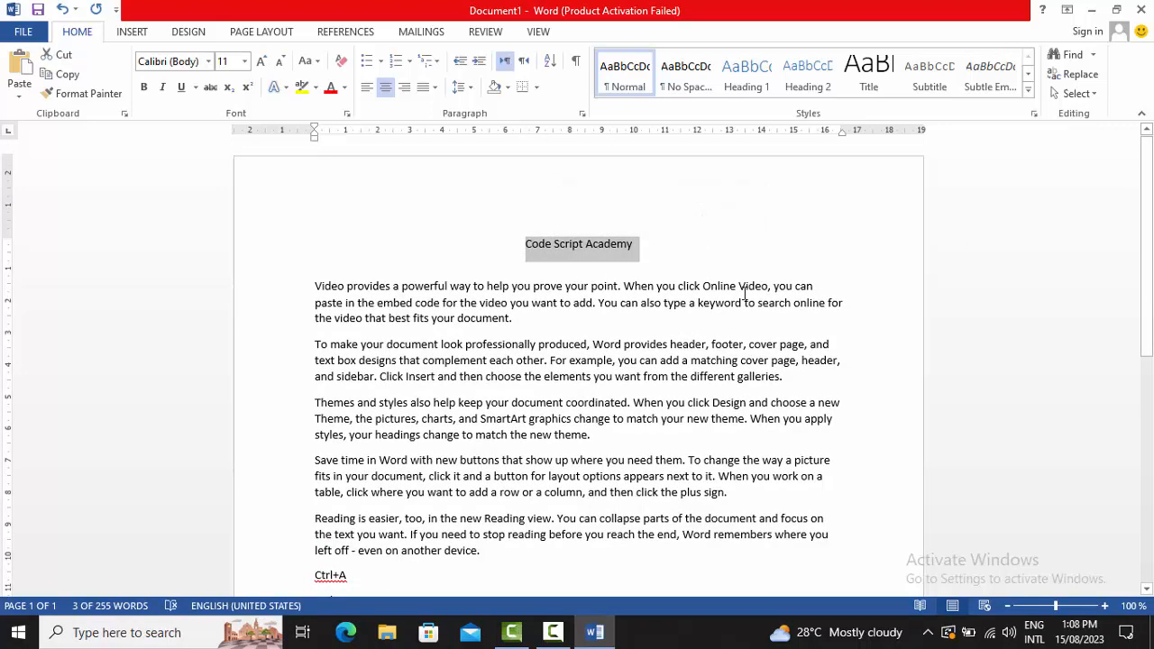
pyautogui.hotkey('ctrl', 'l')
pyautogui.hotkey('ctrl', 'r')
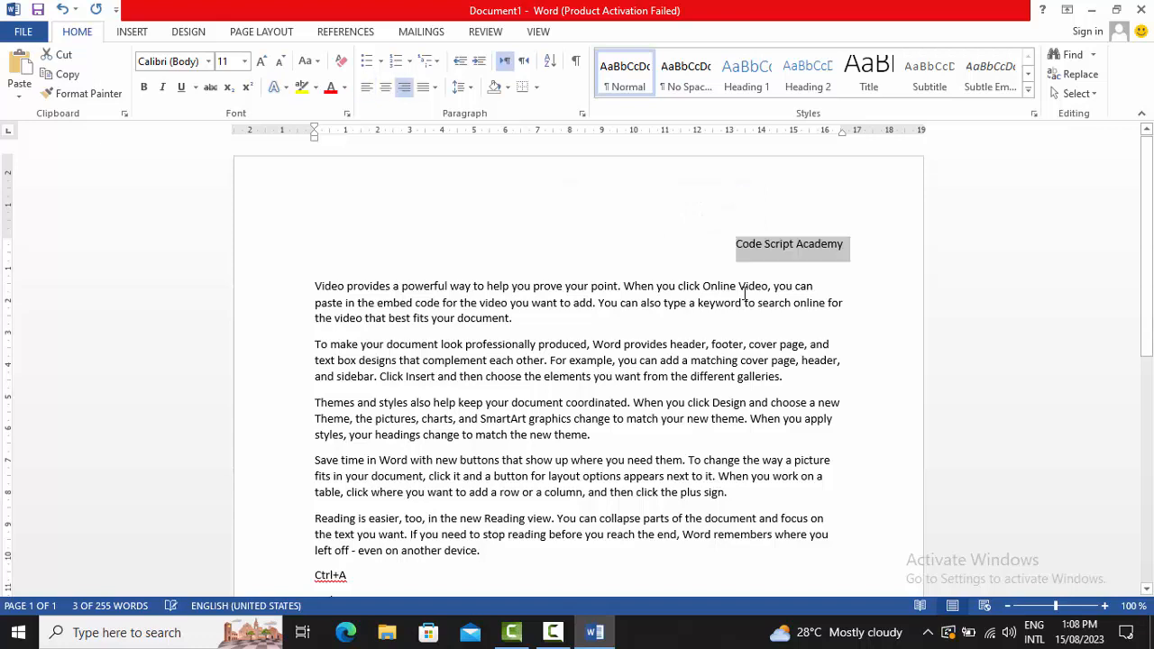
pyautogui.hotkey('ctrl', 'e')
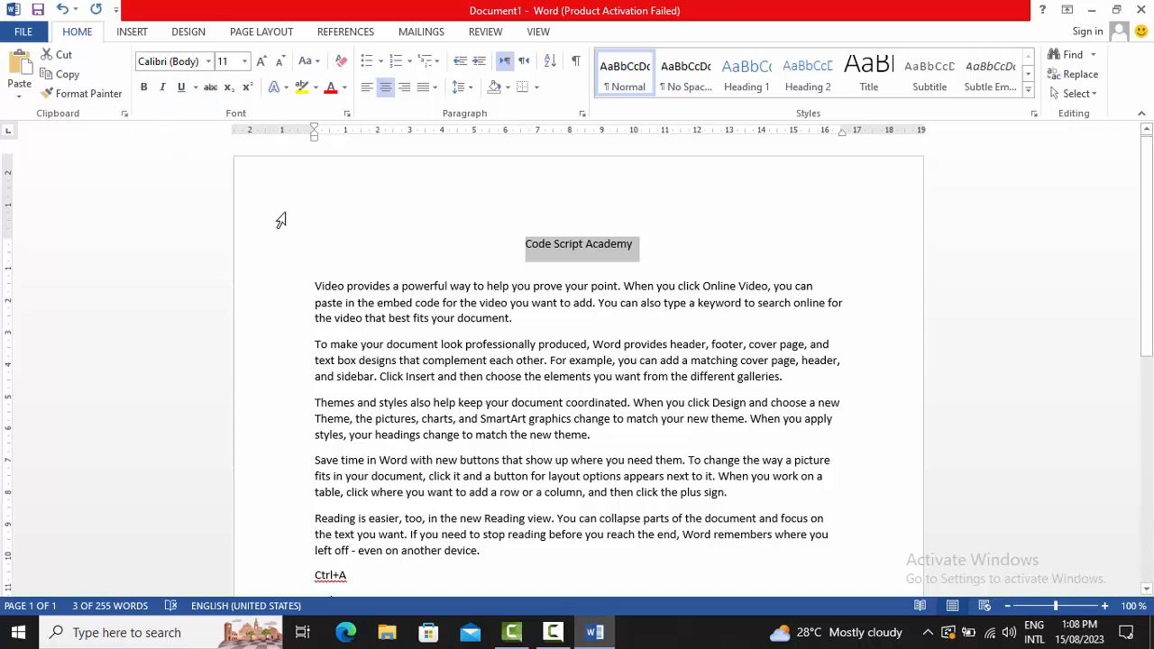
# Step: Make the selected title bold and remove the bold formatting again
pyautogui.hotkey('ctrl', 'b')
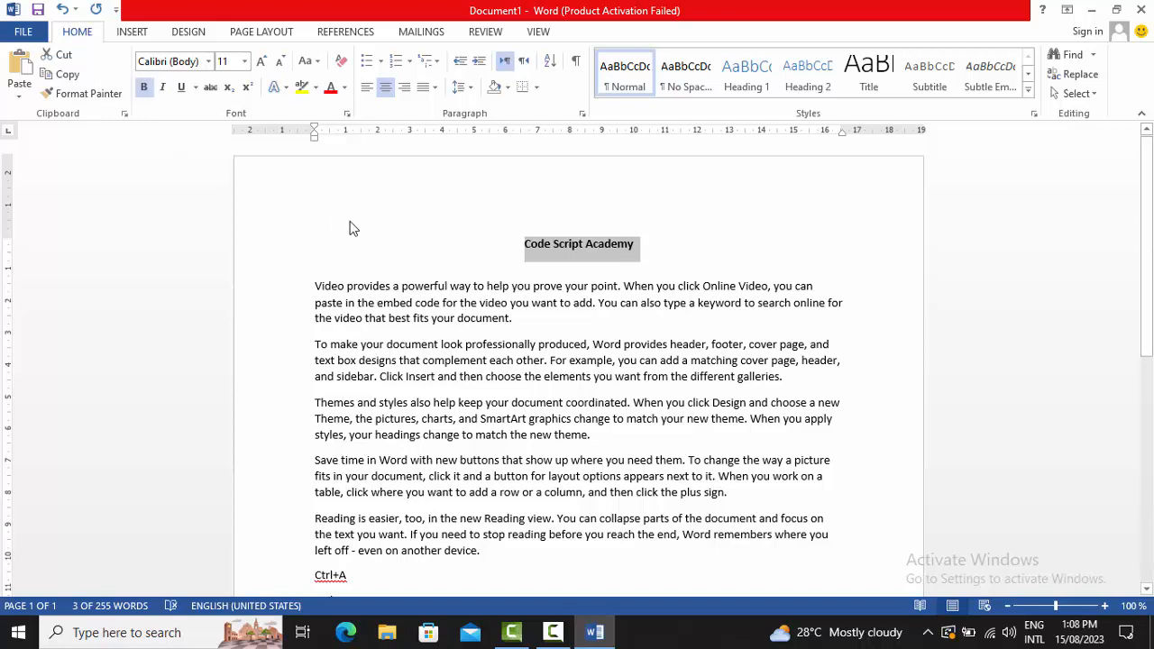
pyautogui.click(147, 92)
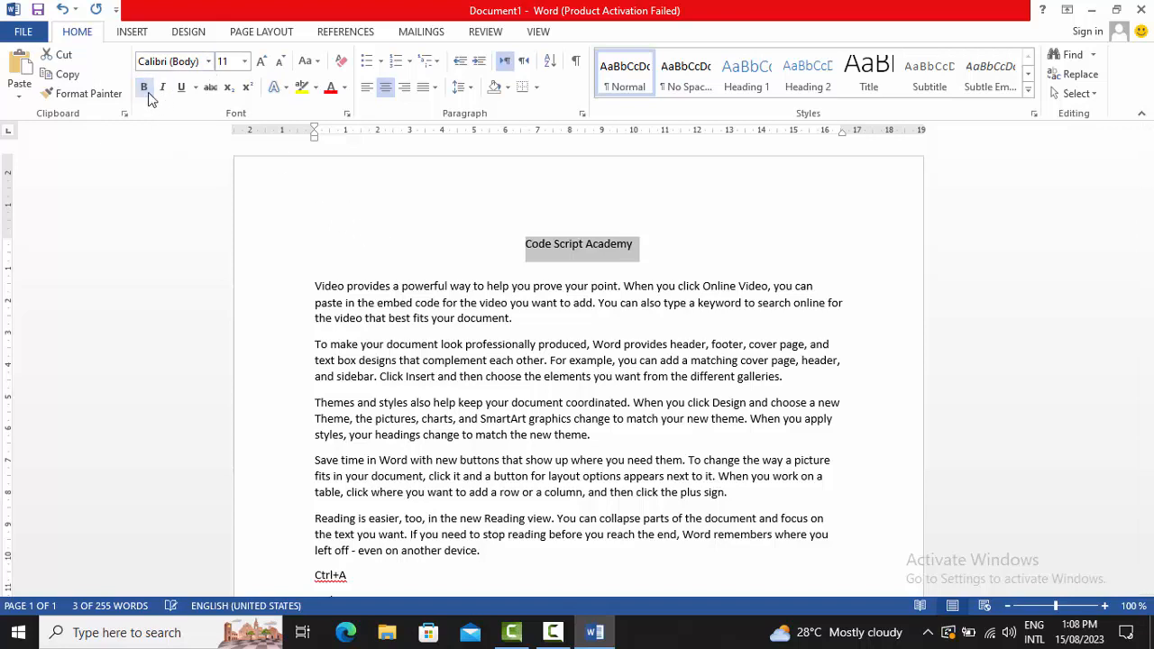
# Step: Make the selected "Code Script Academy" title bold, underlined and italic, and clear the selection
pyautogui.click(147, 92)
pyautogui.click(166, 93)
pyautogui.click(166, 92)
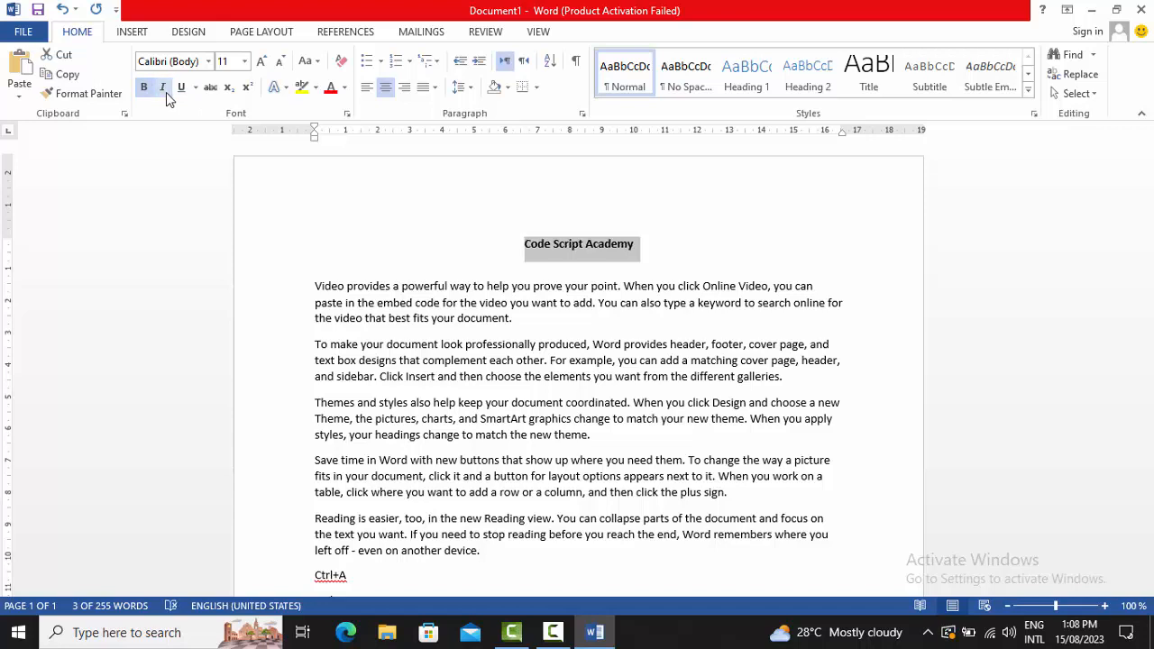
pyautogui.click(181, 87)
pyautogui.click(181, 87)
pyautogui.click(195, 87)
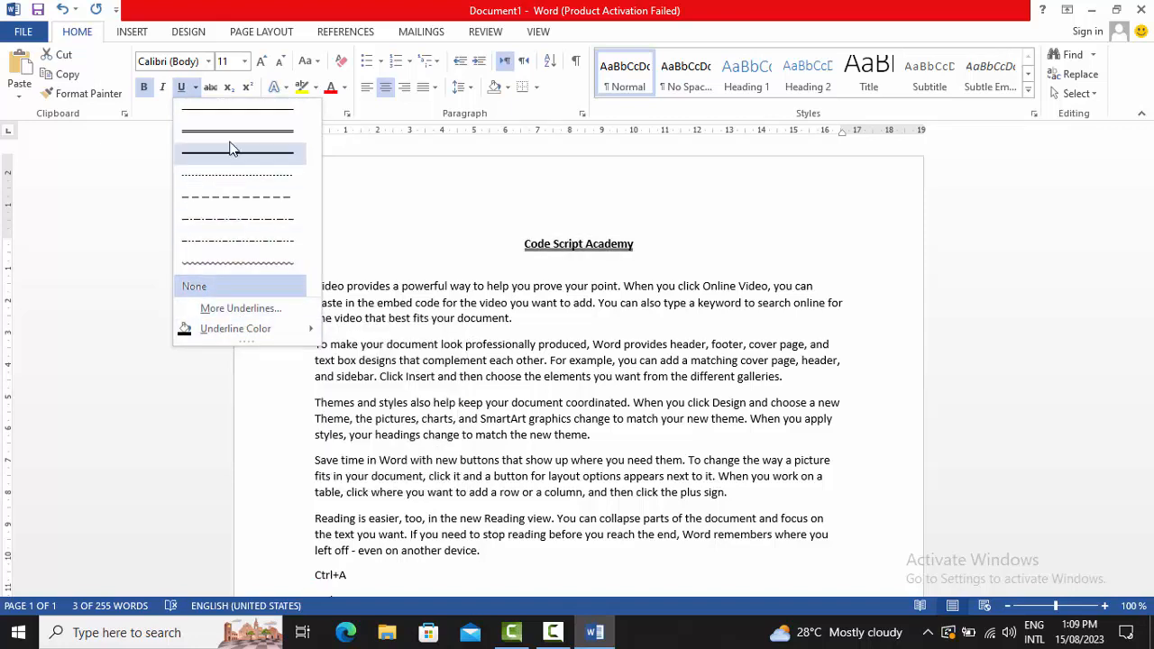
pyautogui.click(181, 85)
pyautogui.click(163, 88)
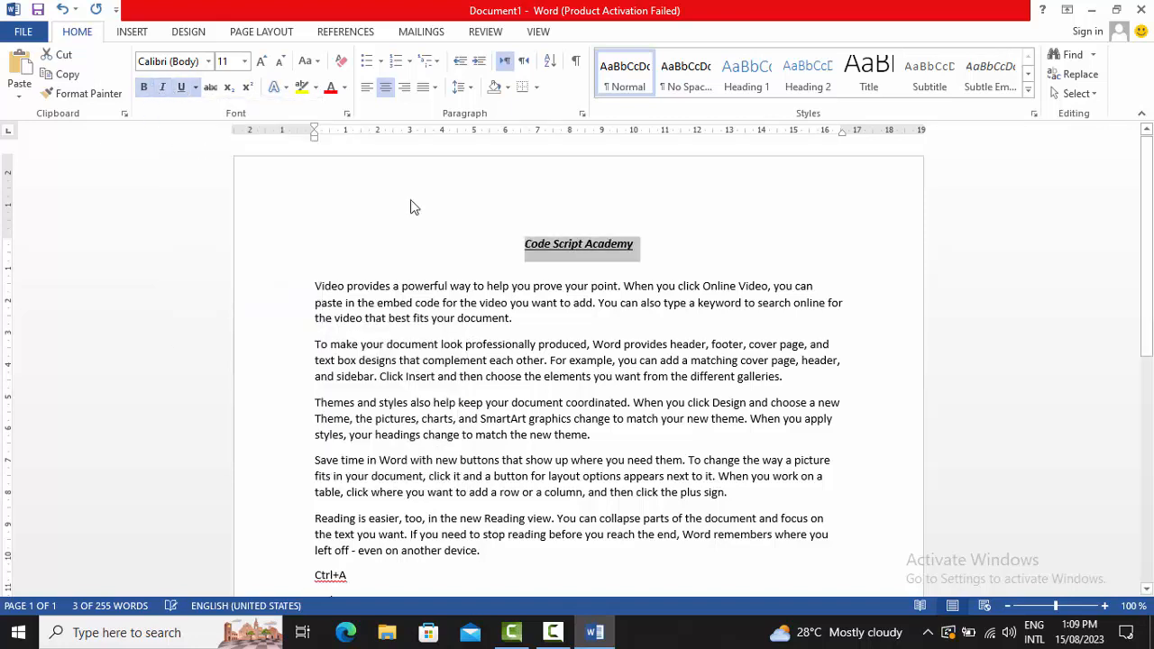
pyautogui.click(696, 233)
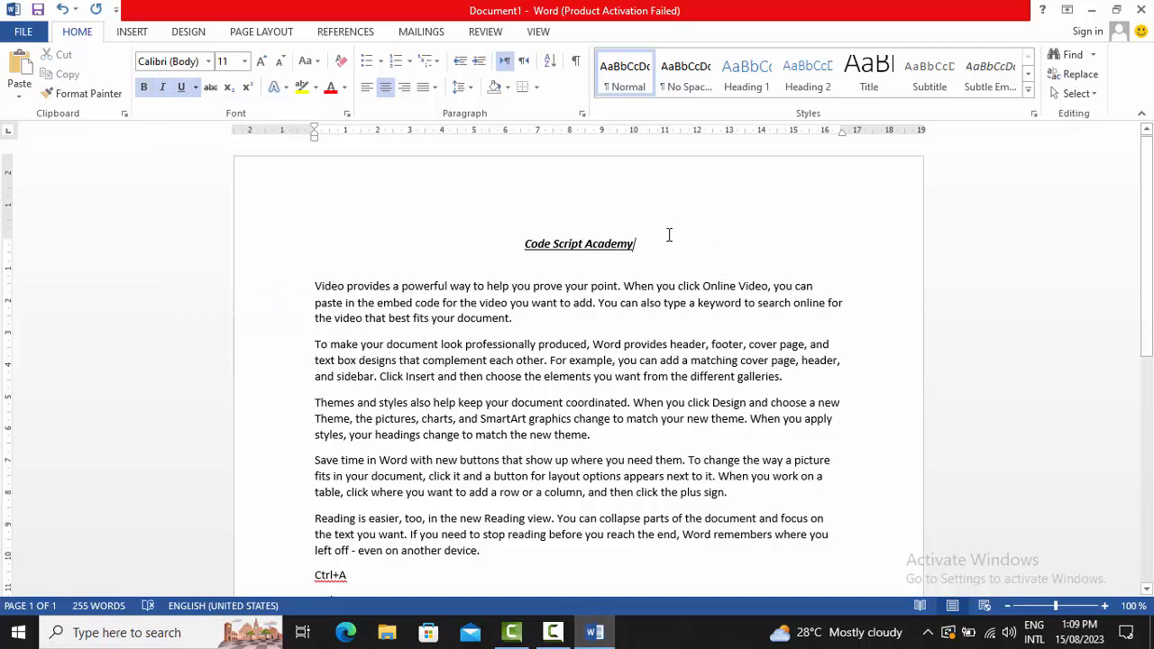
# Step: Select the title again and remove its bold, italic and underline formatting
pyautogui.moveTo(665, 244); pyautogui.dragTo(492, 240)
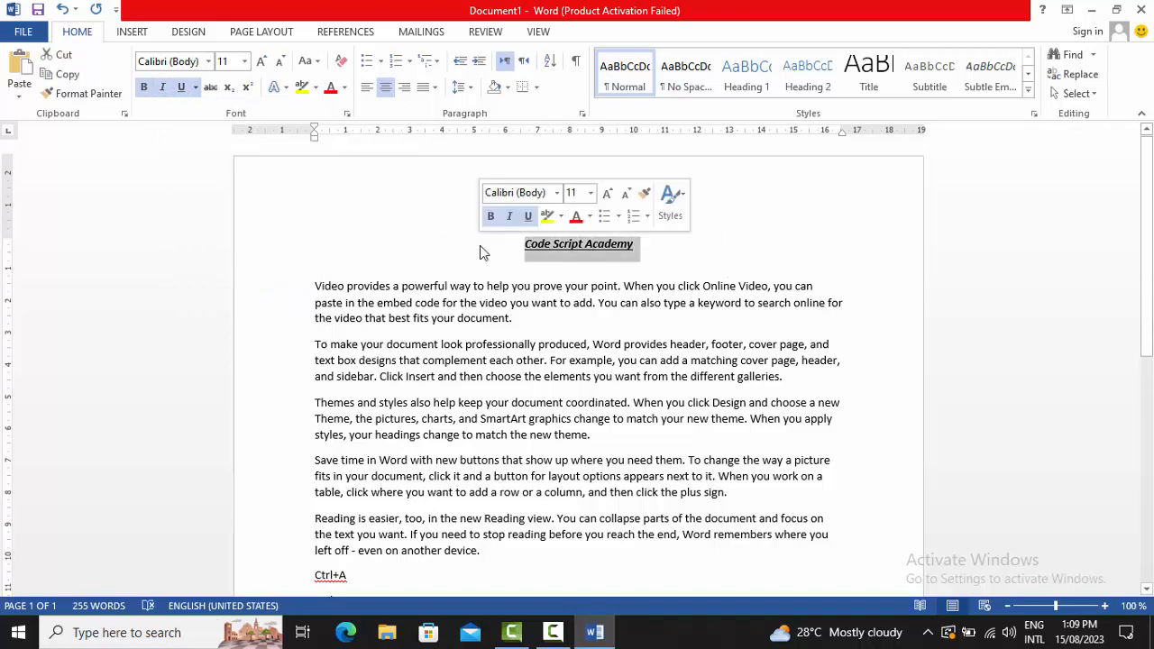
pyautogui.hotkey('ctrl', 'b')
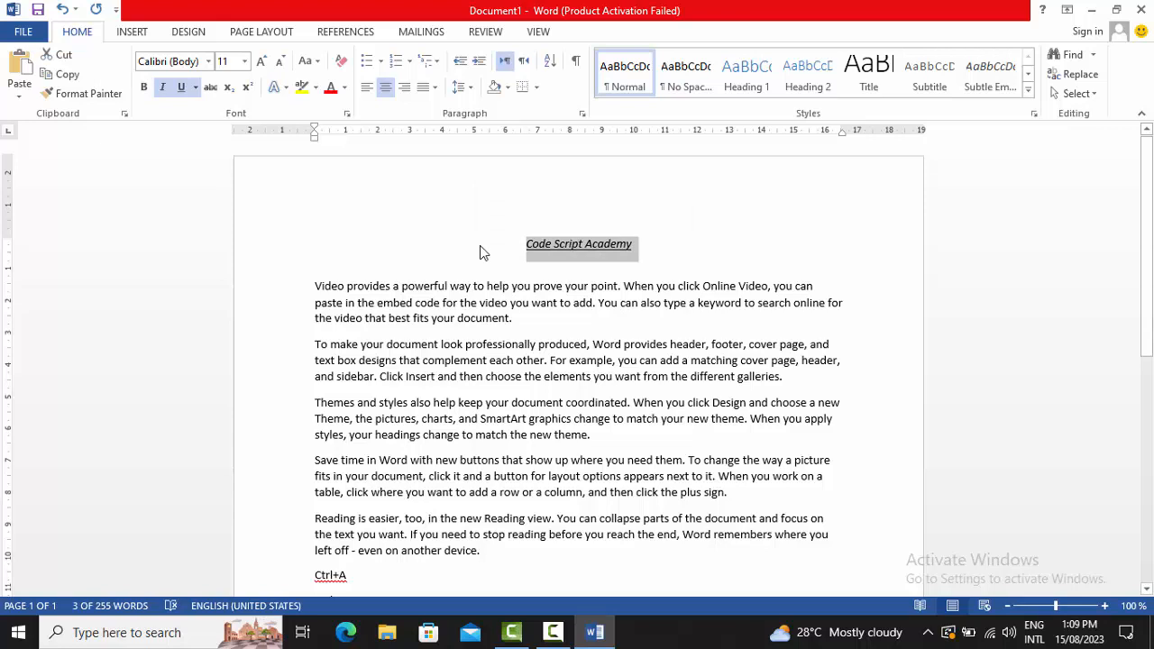
pyautogui.hotkey('ctrl', 'i')
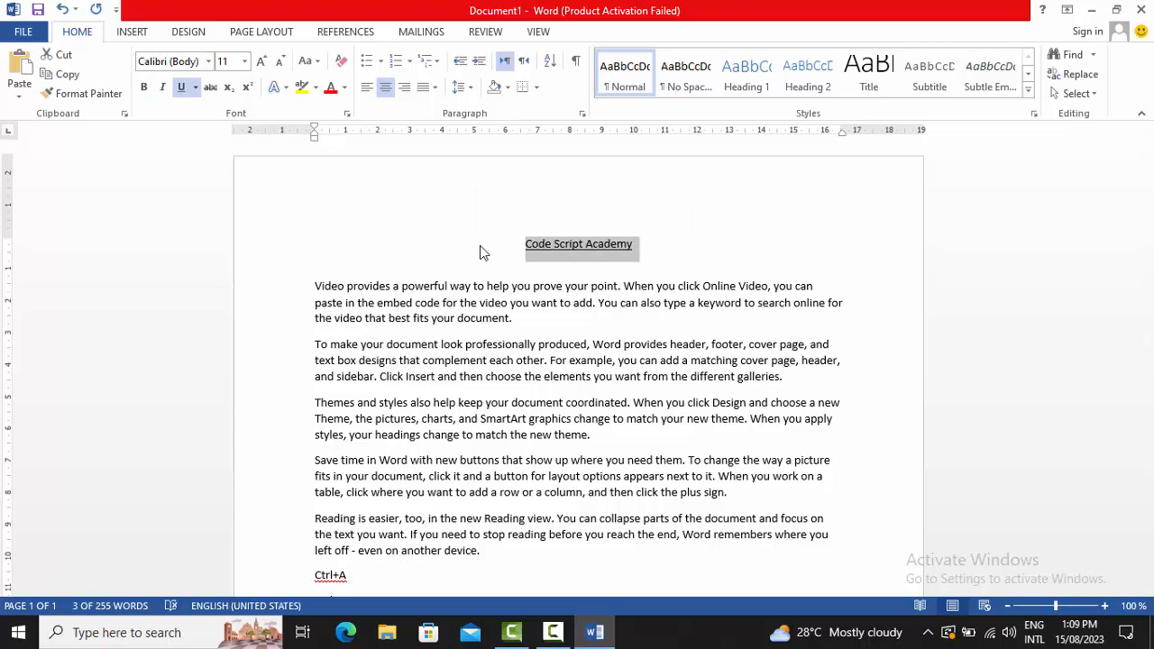
pyautogui.hotkey('ctrl', 'u')
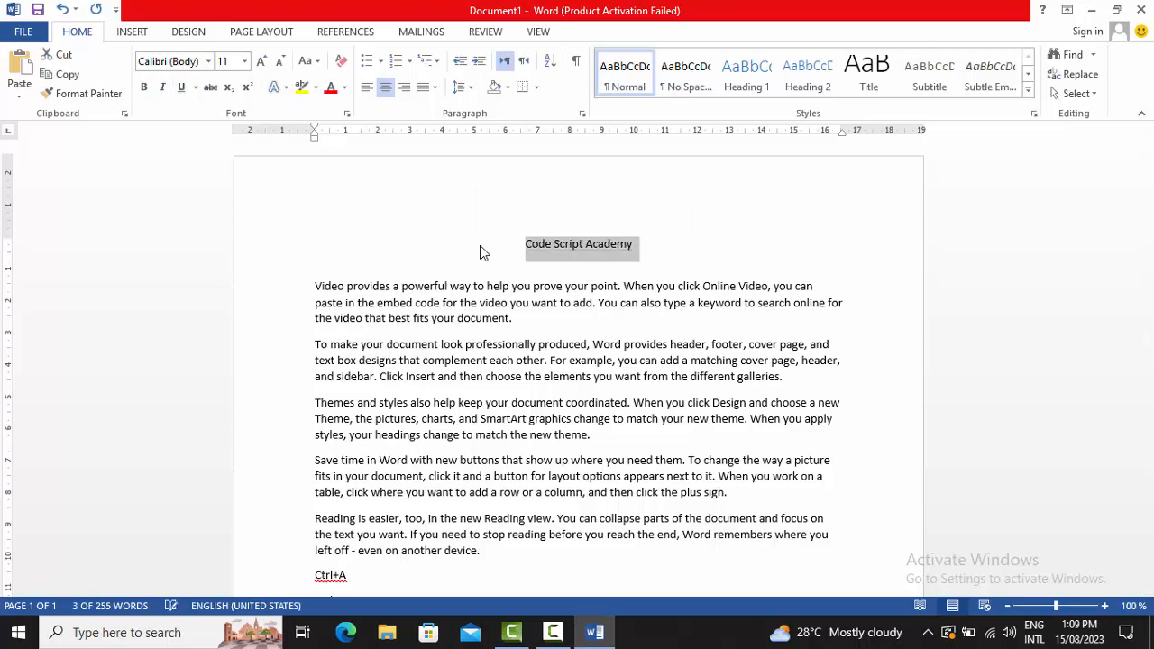
# Step: Add the line "Ctrl+B | Ctrl+I | Ctrl+U" directly below the title
pyautogui.click(644, 245)
pyautogui.press('Return')
pyautogui.write('C')
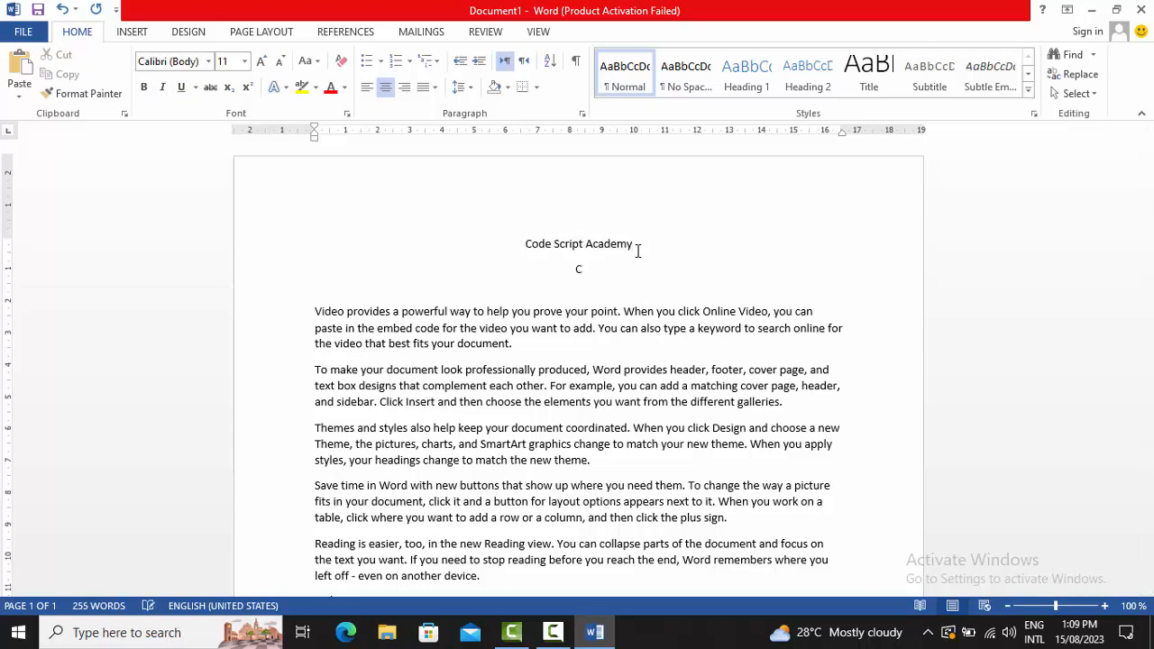
pyautogui.write('trl+B | Ctrl+I | Ctrl')
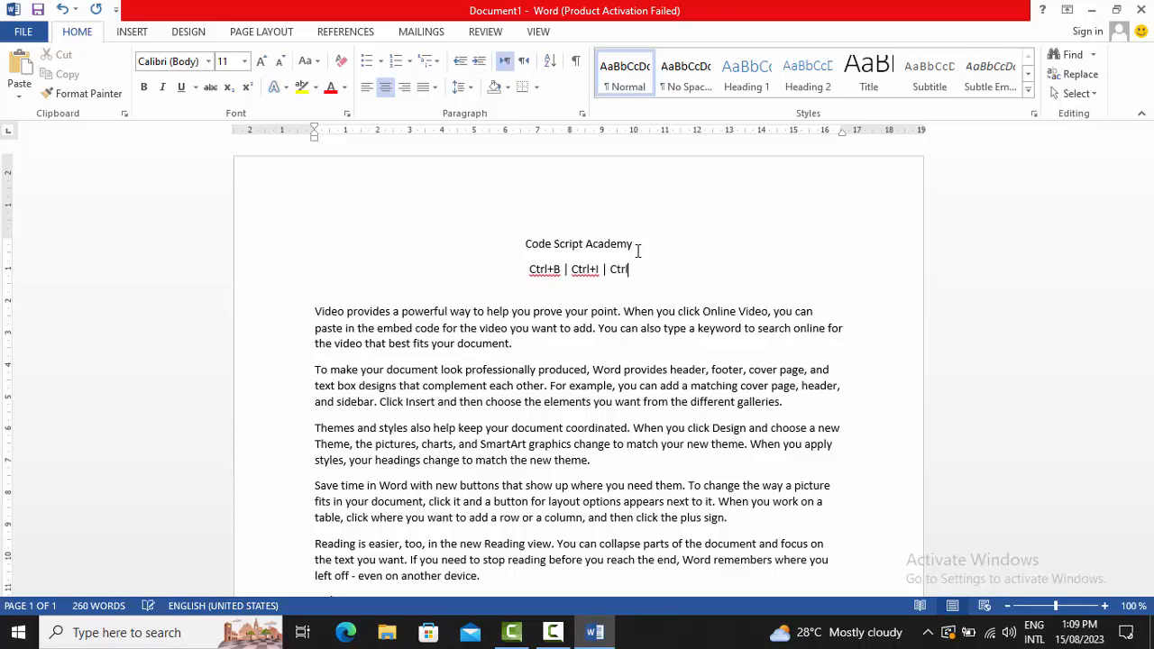
pyautogui.write('+U')
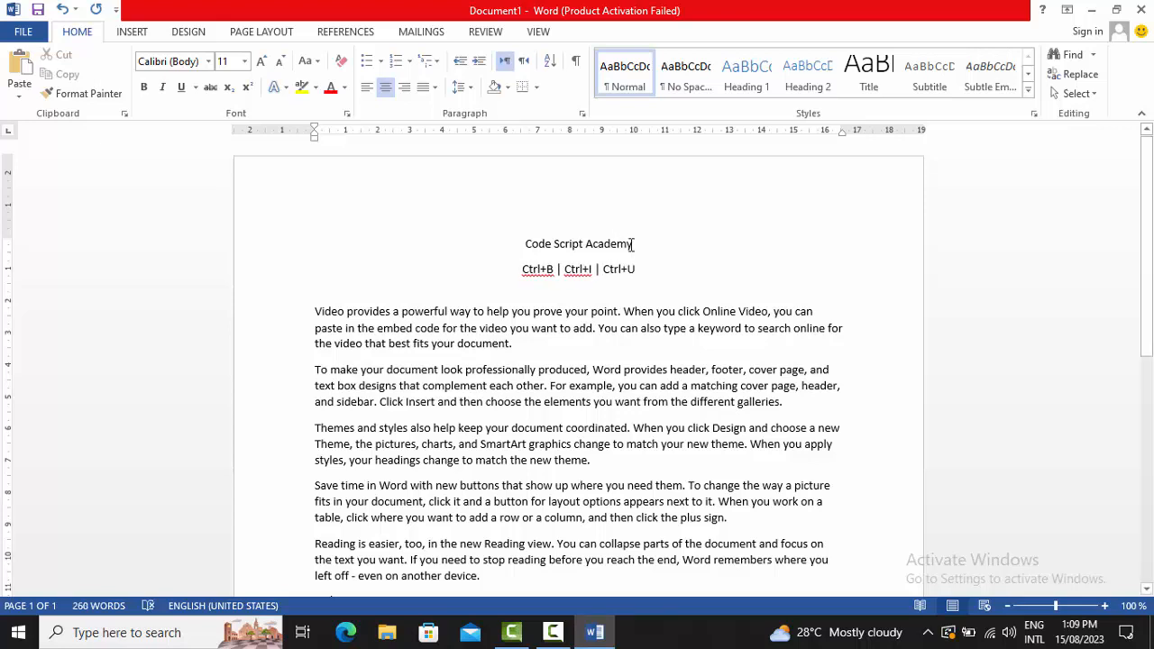
# Step: Make the "Code Script Academy" title bold and underlined, and switch italics on and off again
pyautogui.moveTo(639, 244); pyautogui.dragTo(524, 243)
pyautogui.hotkey('ctrl', 'b')
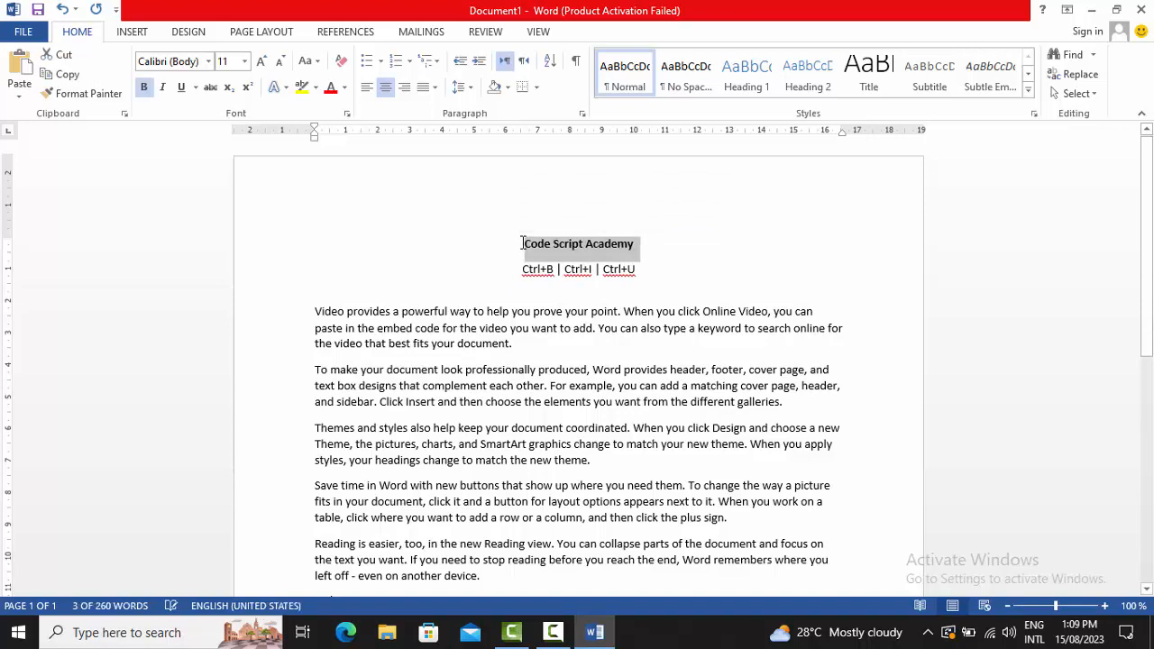
pyautogui.hotkey('ctrl', 'u')
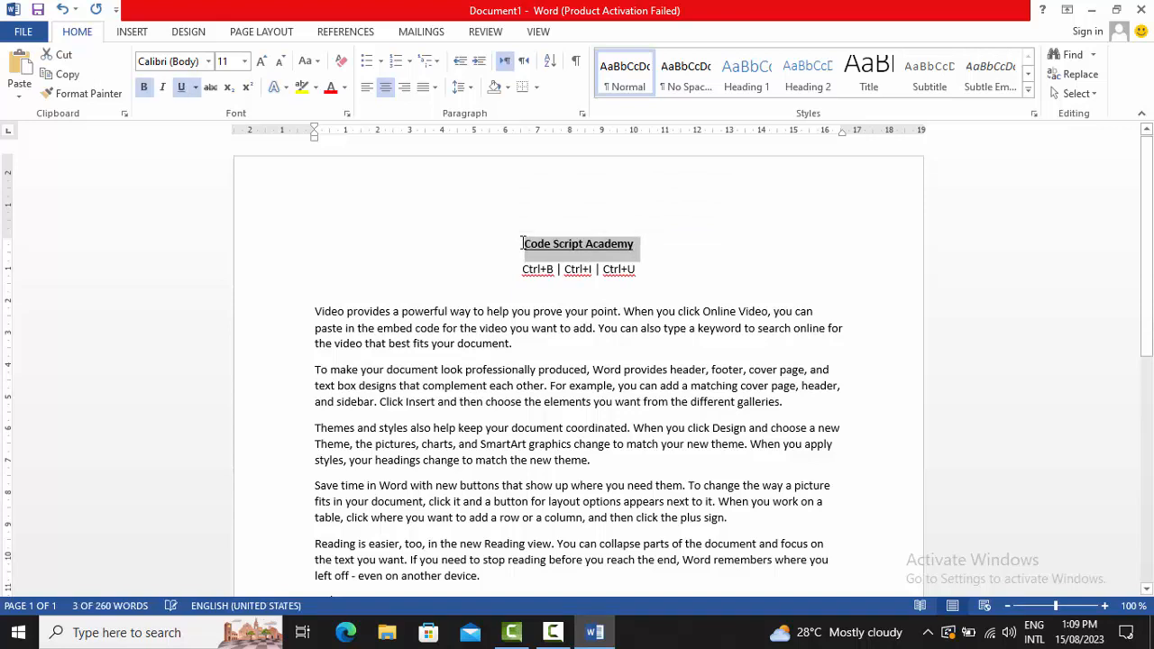
pyautogui.hotkey('ctrl', 'i')
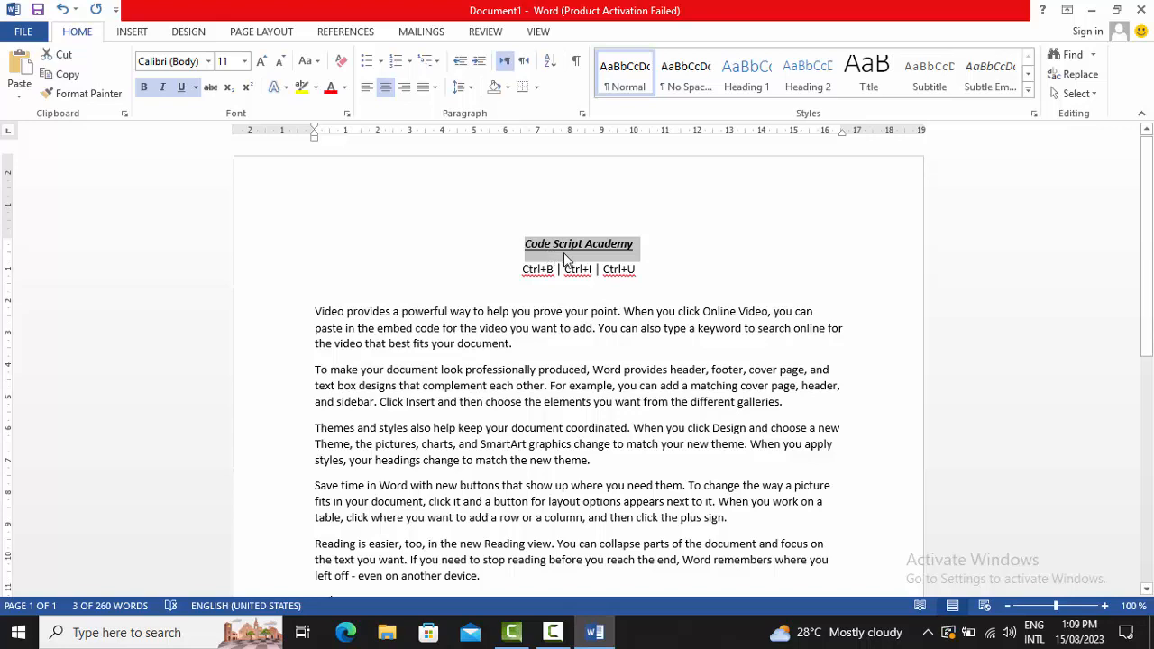
pyautogui.hotkey('ctrl', 'i')
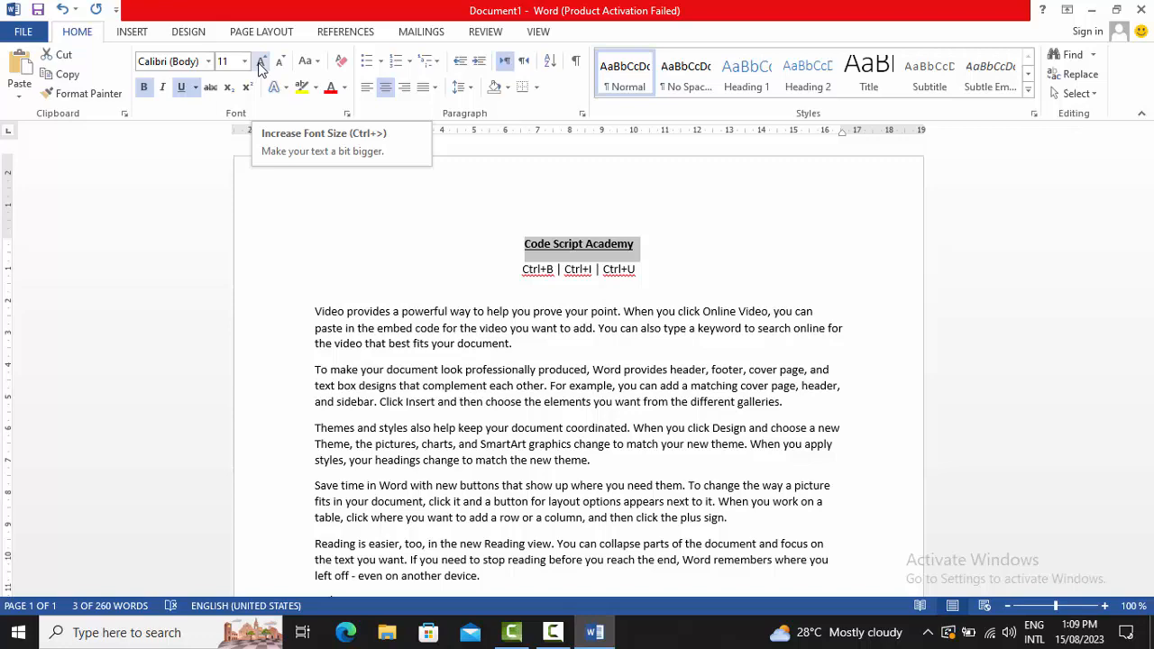
# Step: Increase the title's font size stepwise to 20 and reduce it back to 11
pyautogui.click(260, 65)
pyautogui.click(260, 65)
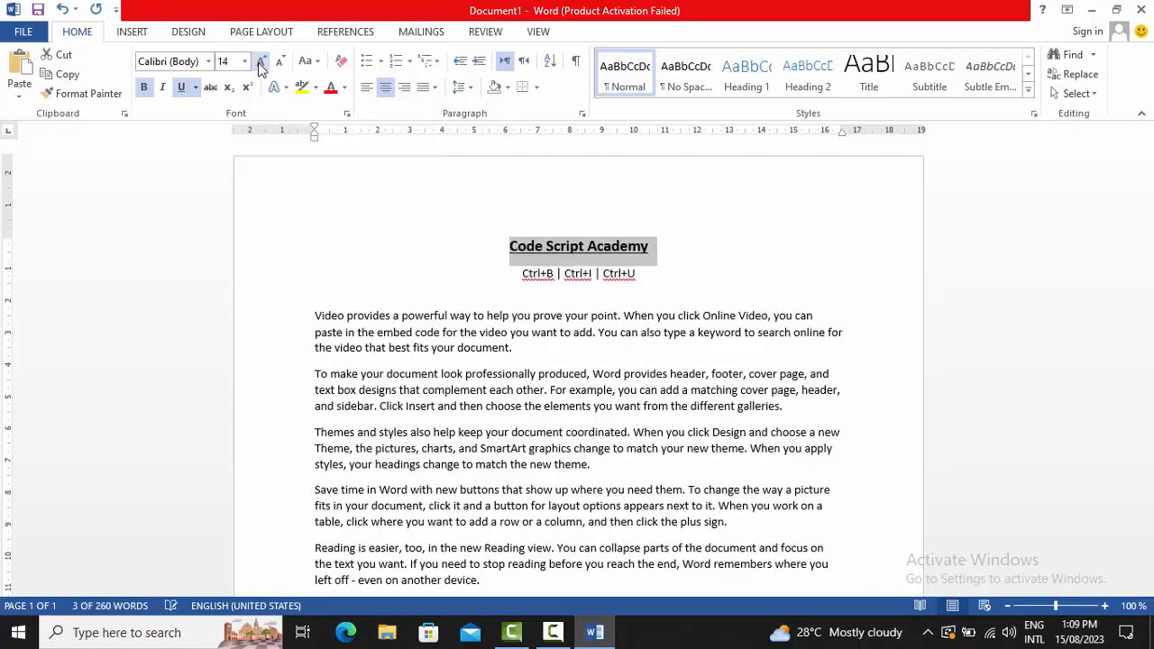
pyautogui.click(259, 64)
pyautogui.click(260, 65)
pyautogui.click(260, 65)
pyautogui.click(280, 65)
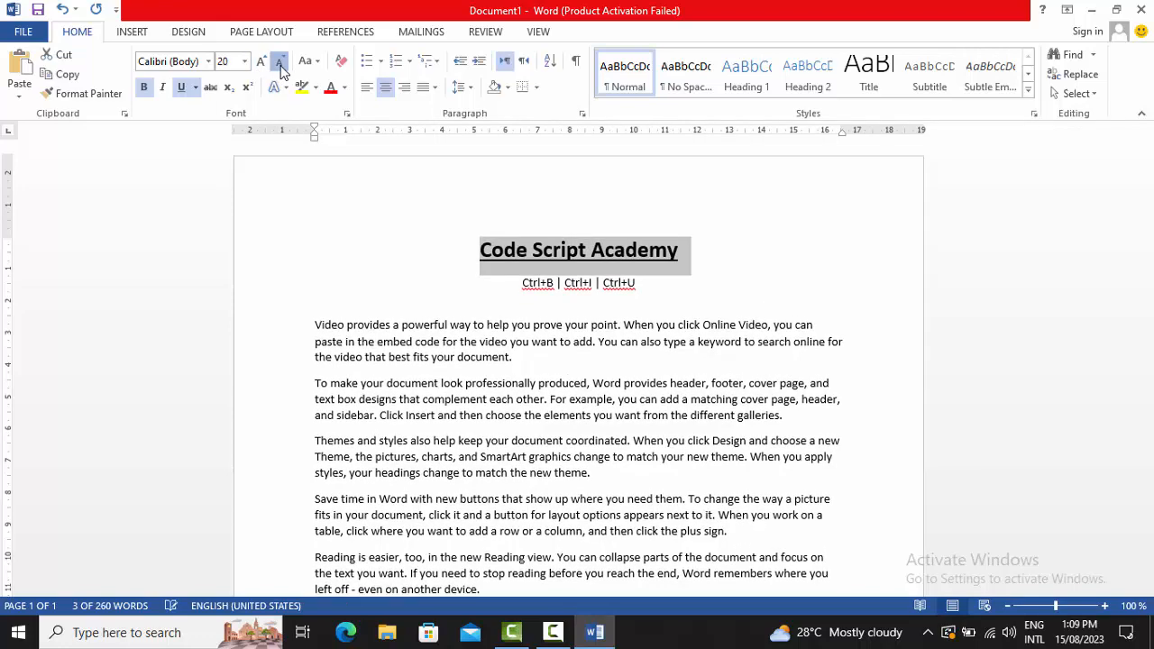
pyautogui.click(280, 65)
pyautogui.click(280, 65)
pyautogui.click(281, 65)
pyautogui.click(281, 65)
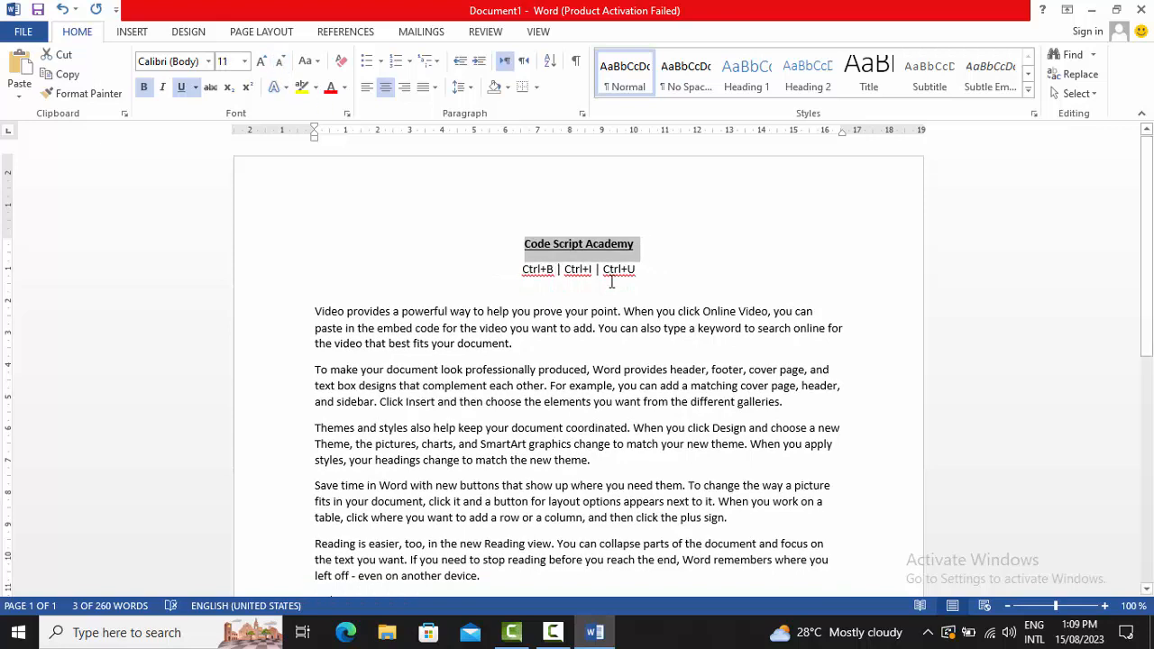
# Step: Add the line "Ctrl+[" below the "Ctrl+B | Ctrl+I | Ctrl+U" line
pyautogui.click(650, 276)
pyautogui.press('Return')
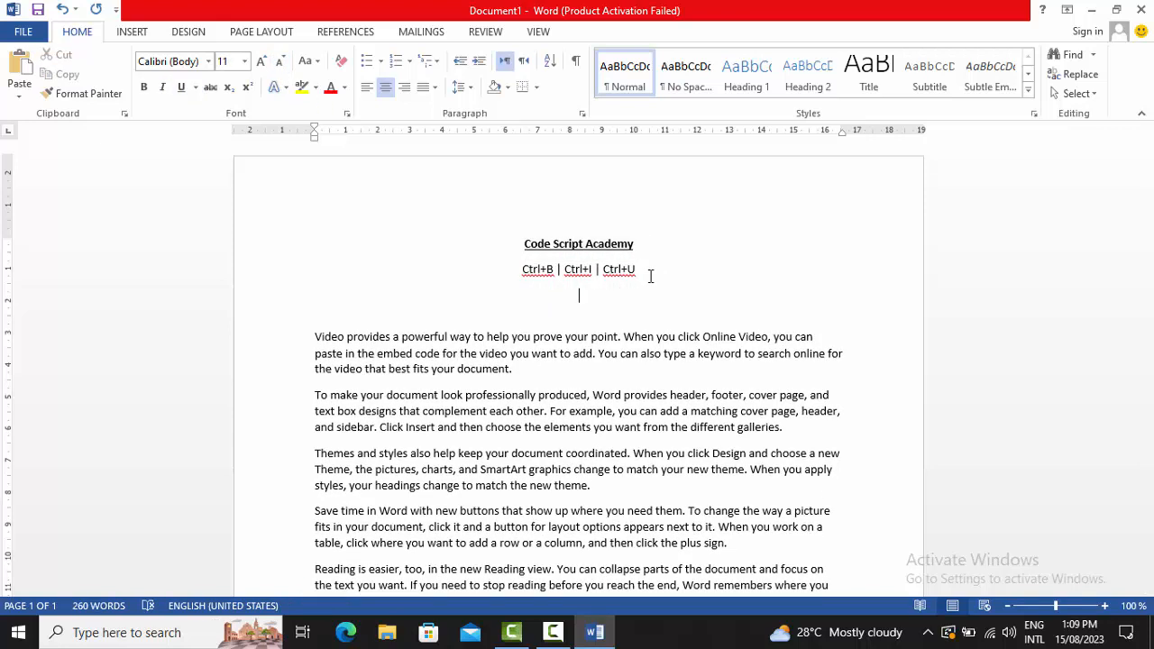
pyautogui.write('[]')
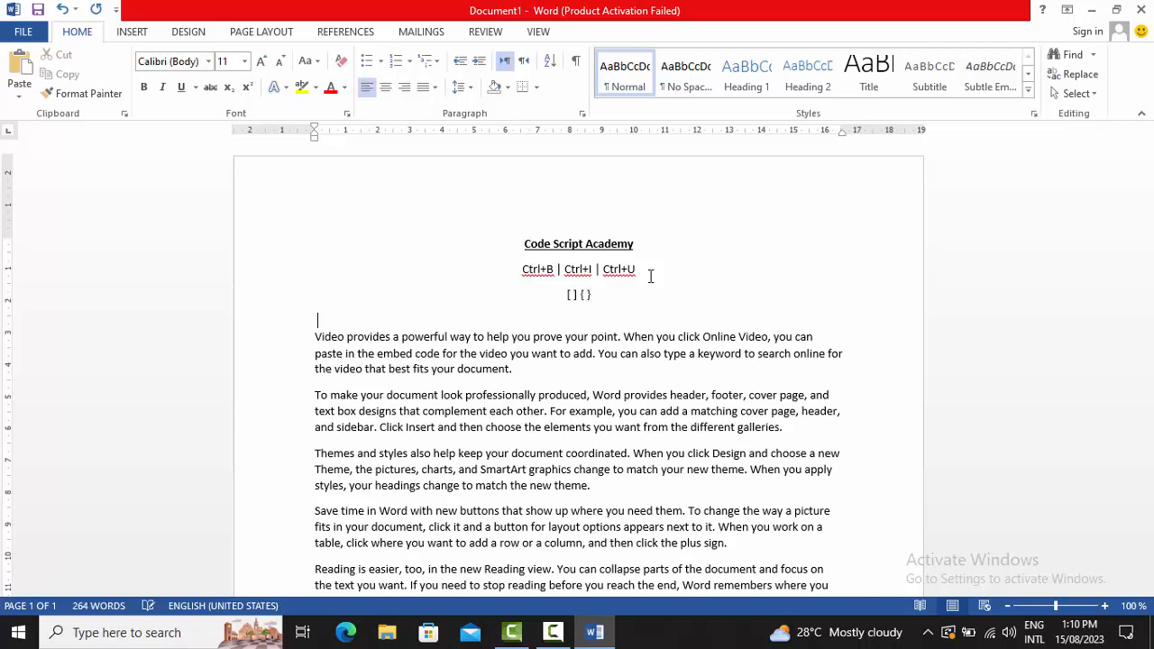
pyautogui.press('Delete')
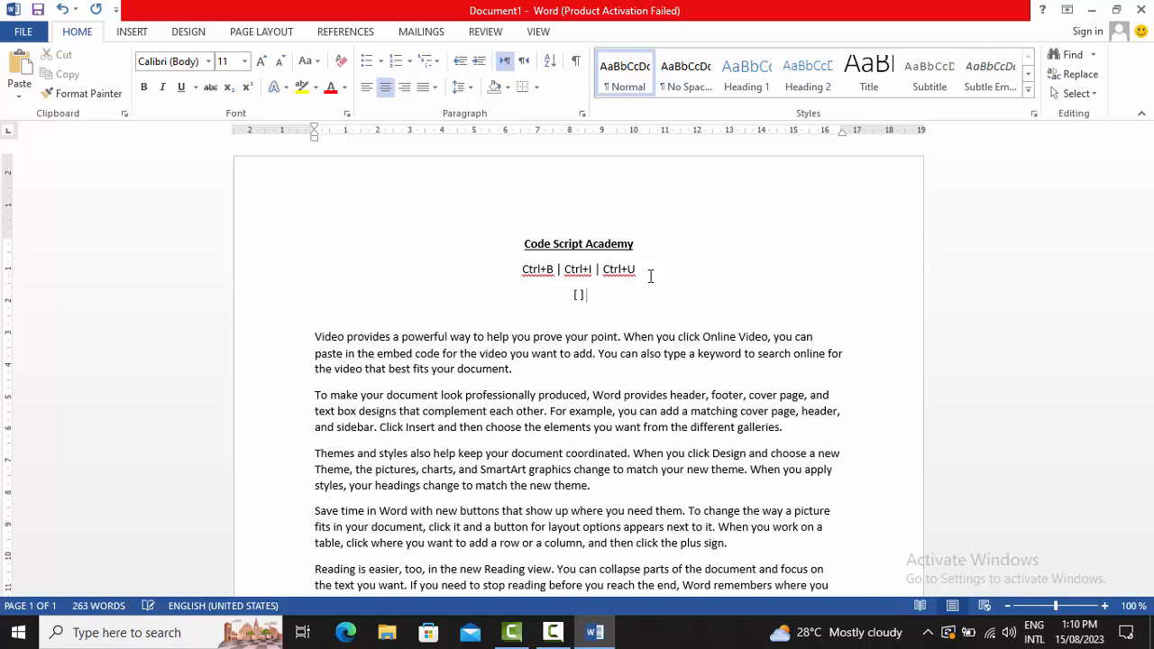
pyautogui.press('Delete')
pyautogui.press('BackSpace')
pyautogui.write('ctrl+[')
# Step: Select the first body paragraph, starting "Video provides", and shrink its font size stepwise to 5
pyautogui.moveTo(656, 276); pyautogui.dragTo(523, 271)
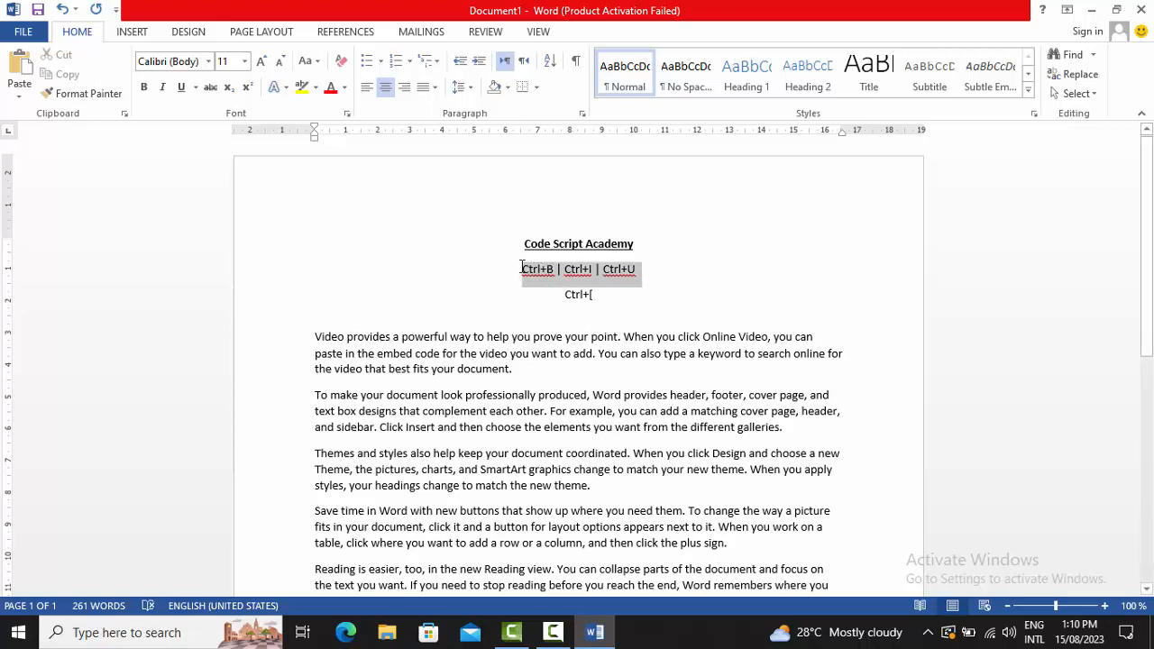
pyautogui.click(531, 368)
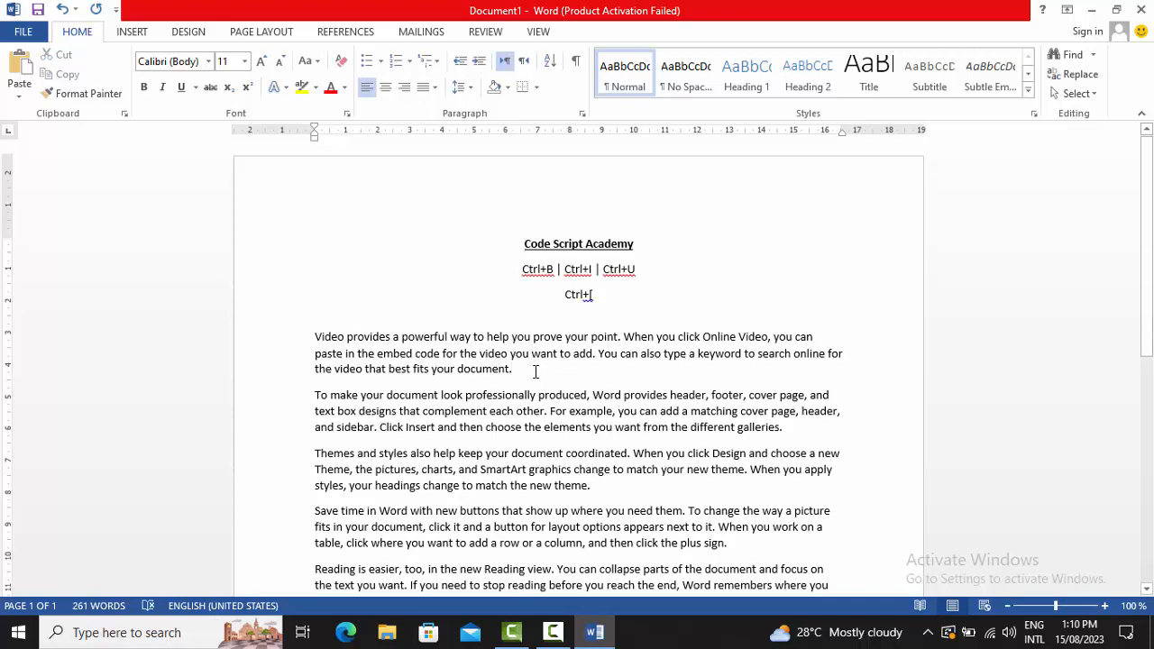
pyautogui.hotkey('shift', 'Right')
pyautogui.moveTo(320, 339); pyautogui.dragTo(526, 370)
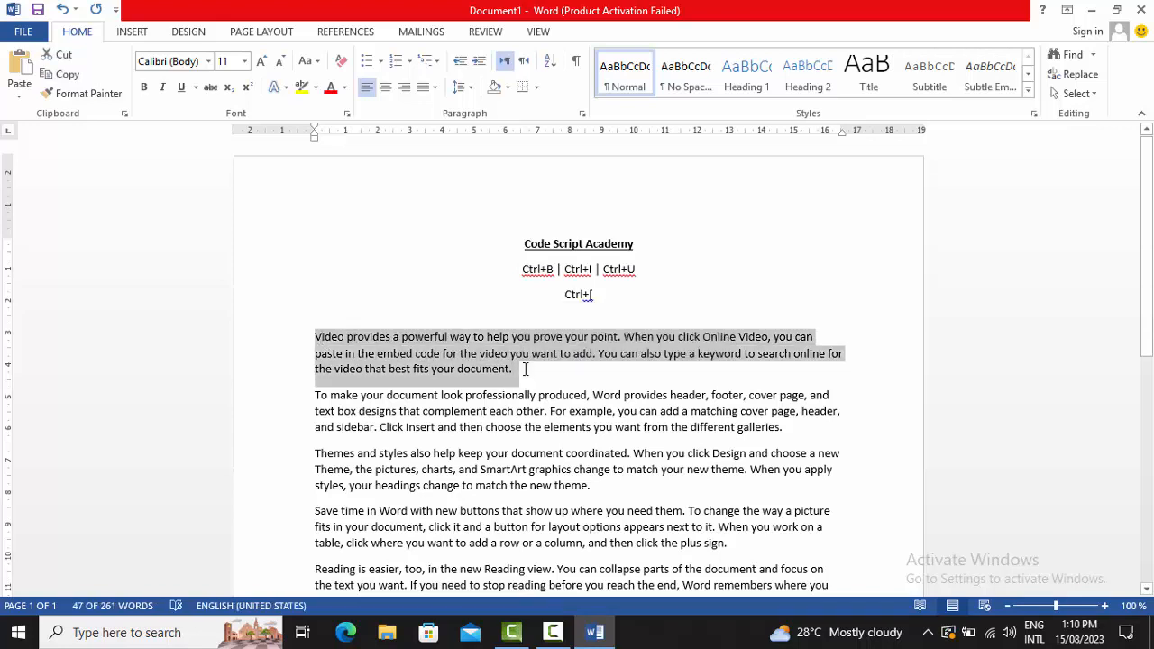
pyautogui.hotkey('ctrl', ']')
pyautogui.hotkey('ctrl', '[')
pyautogui.hotkey('ctrl', '[')
pyautogui.hotkey('ctrl', '[')
pyautogui.hotkey('ctrl', '[')
pyautogui.hotkey('ctrl', '[')
pyautogui.hotkey('ctrl', '[')
pyautogui.hotkey('ctrl', '[')
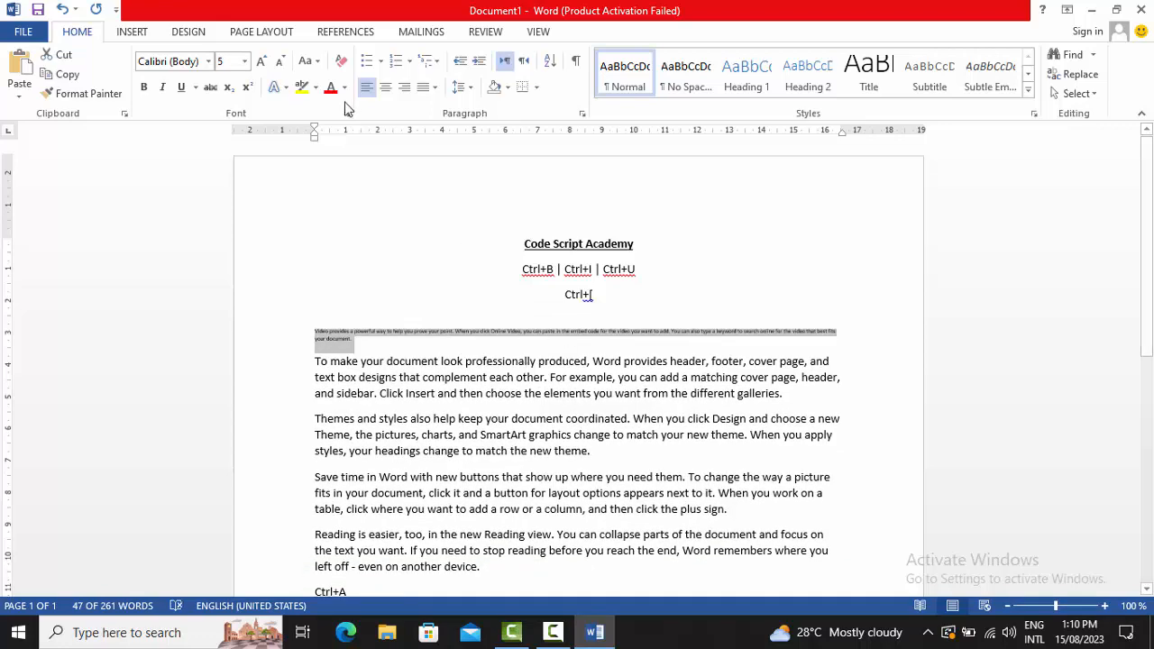
# Step: Reduce the selected paragraph's font size to 1 and enlarge it stepwise to 9
pyautogui.click(285, 64)
pyautogui.click(285, 63)
pyautogui.click(287, 61)
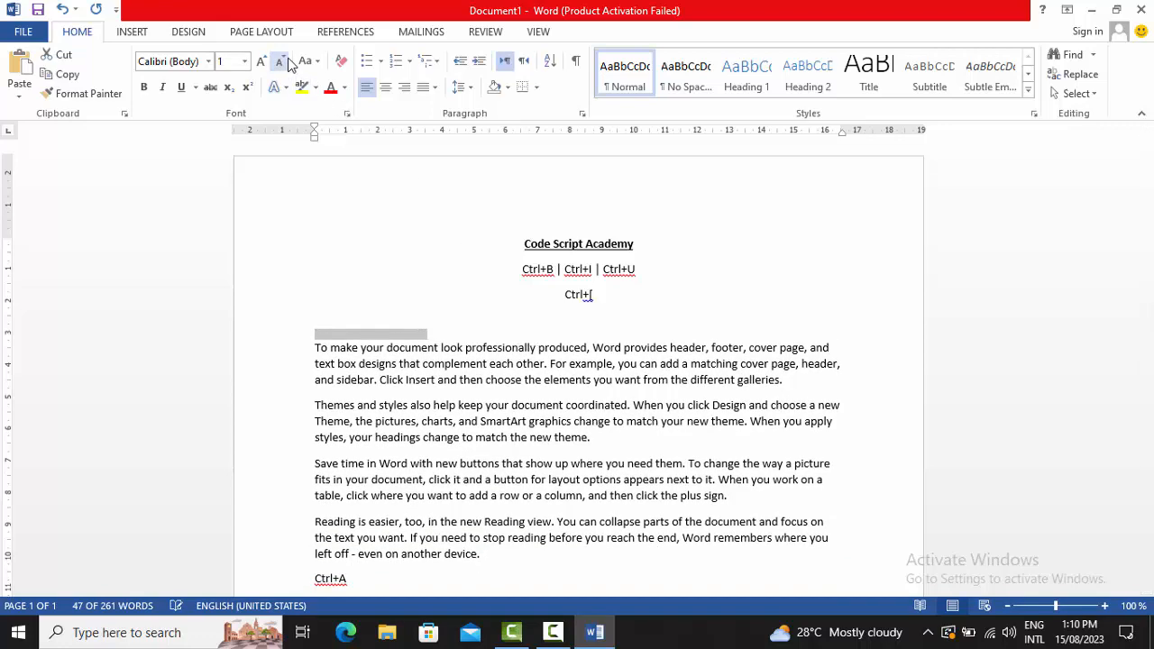
pyautogui.click(267, 65)
pyautogui.click(267, 65)
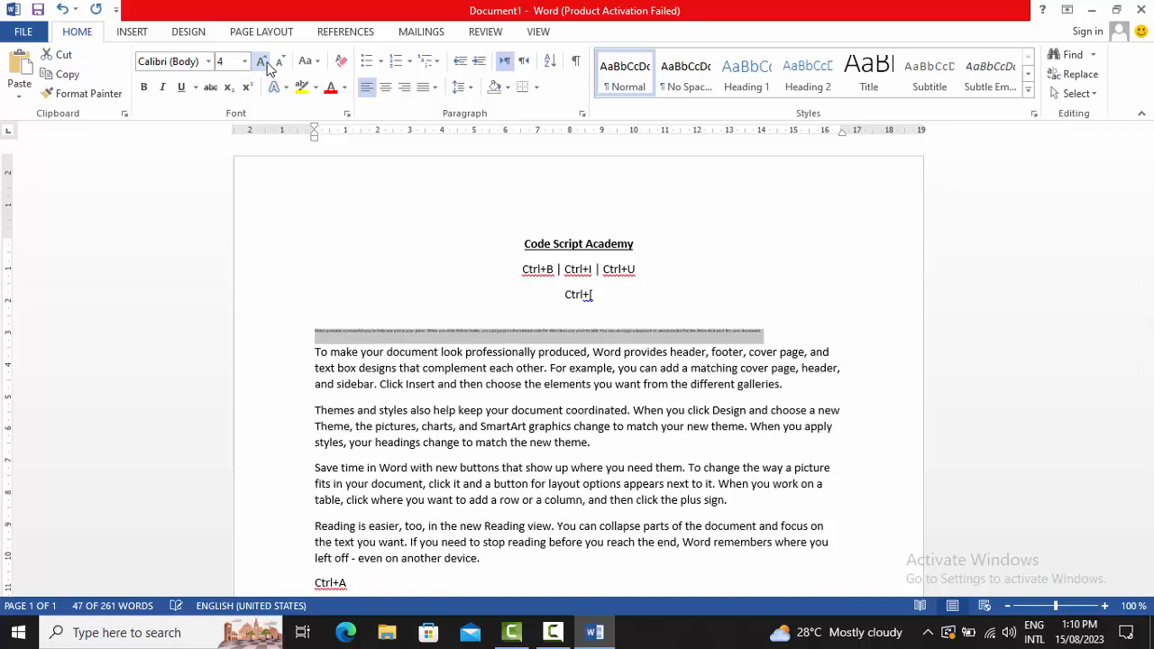
pyautogui.click(267, 65)
pyautogui.click(267, 65)
pyautogui.click(267, 65)
pyautogui.click(267, 65)
pyautogui.click(267, 65)
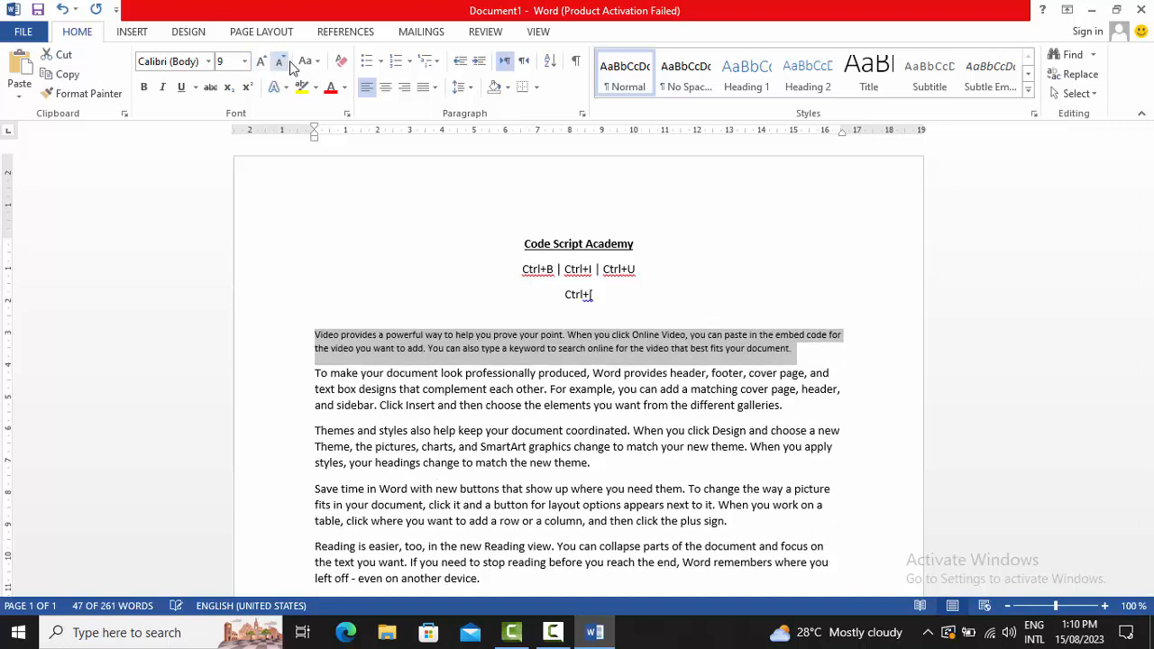
# Step: Shrink the selected paragraph's font size stepwise to 2
pyautogui.click(285, 65)
pyautogui.click(285, 65)
pyautogui.click(285, 65)
pyautogui.click(285, 65)
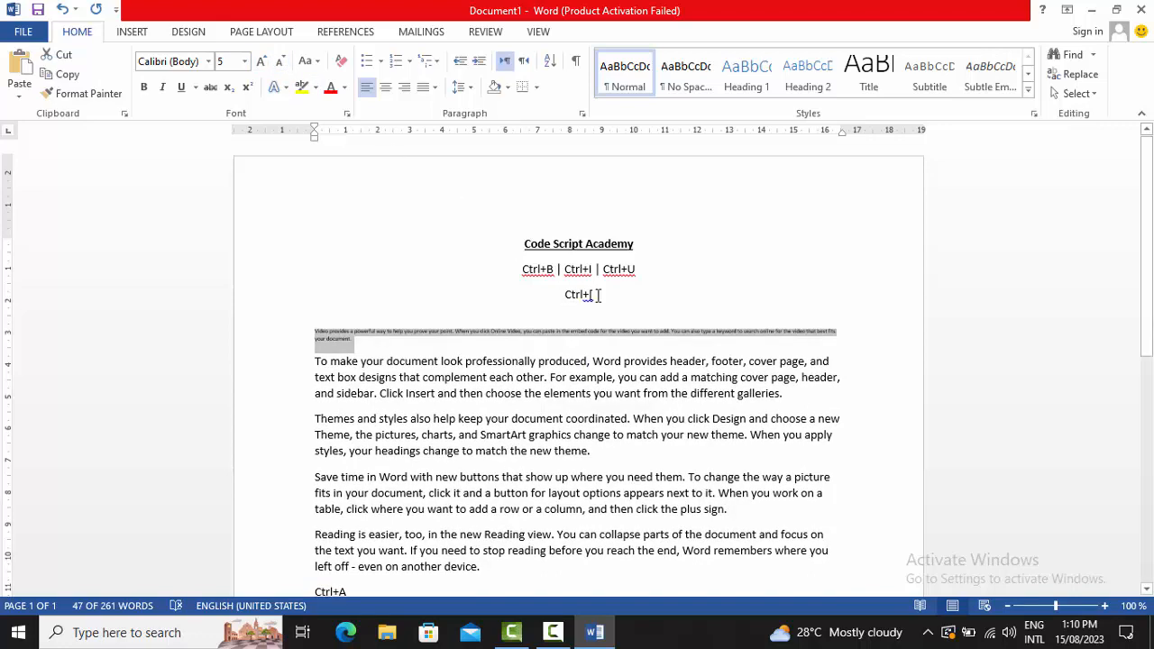
pyautogui.hotkey('ctrl', '[')
pyautogui.hotkey('ctrl', '[')
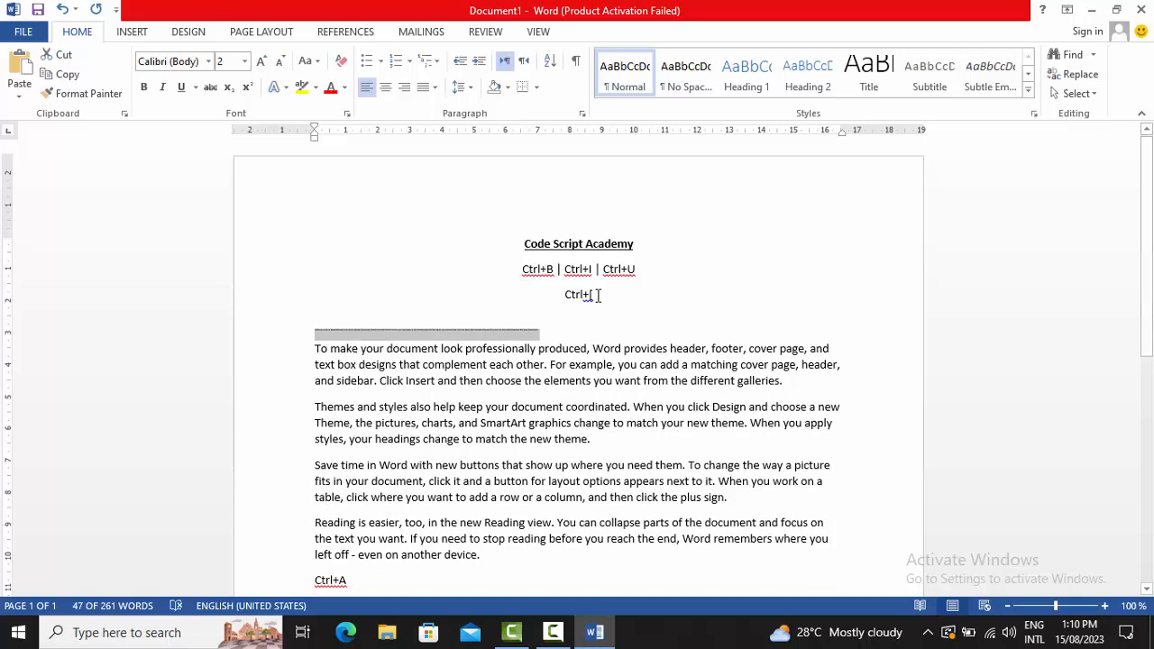
# Step: Add the line "Ctrl+]" below the "Ctrl+[" line
pyautogui.click(600, 296)
pyautogui.press('Return')
pyautogui.write('C')
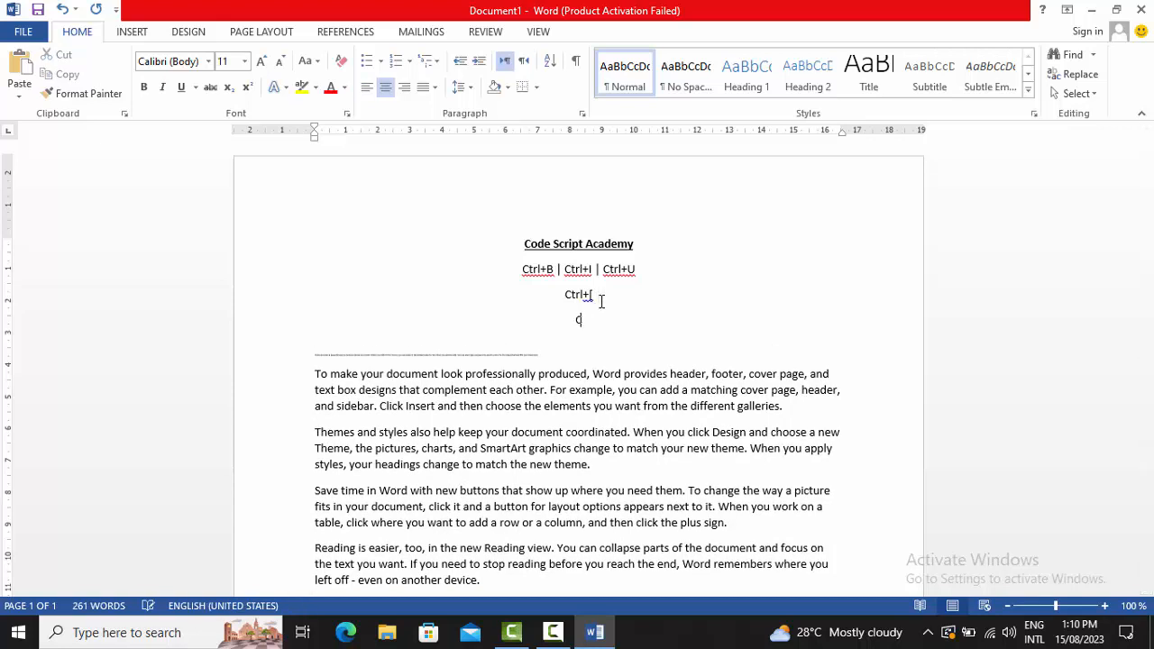
pyautogui.write('trl+]')
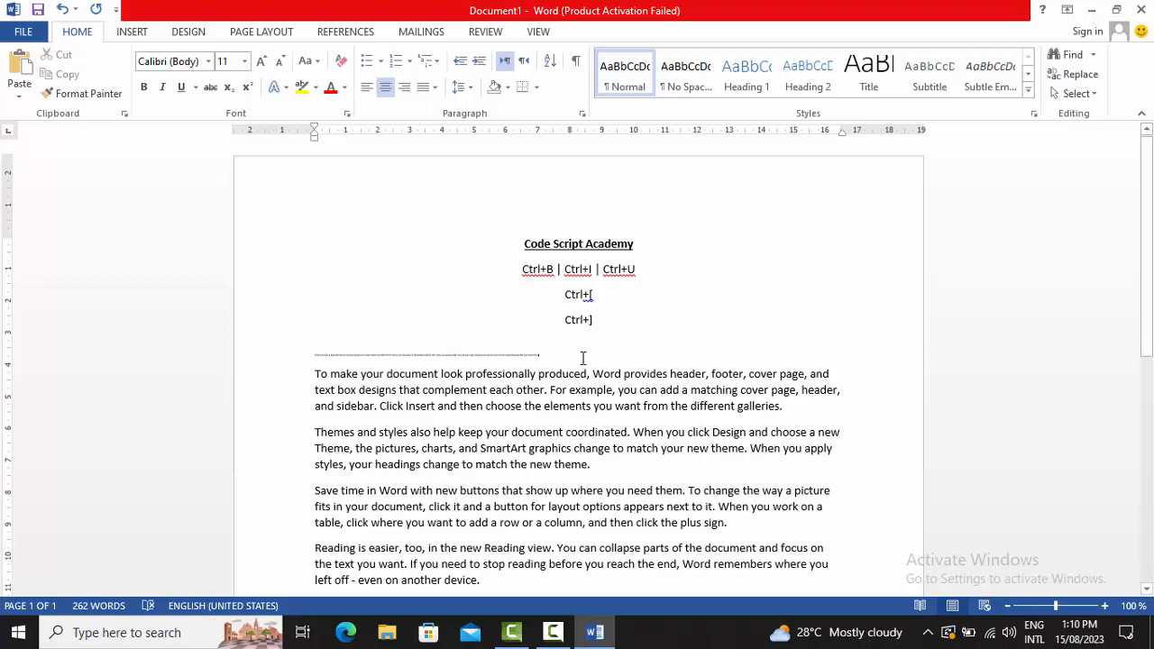
# Step: Select the shrunken first body paragraph and enlarge its font size stepwise to 11
pyautogui.moveTo(583, 358); pyautogui.dragTo(375, 348)
pyautogui.hotkey('ctrl', ']')
pyautogui.hotkey('ctrl', ']')
pyautogui.hotkey('ctrl', ']')
pyautogui.hotkey('ctrl', ']')
pyautogui.hotkey('ctrl', ']')
pyautogui.hotkey('ctrl', ']')
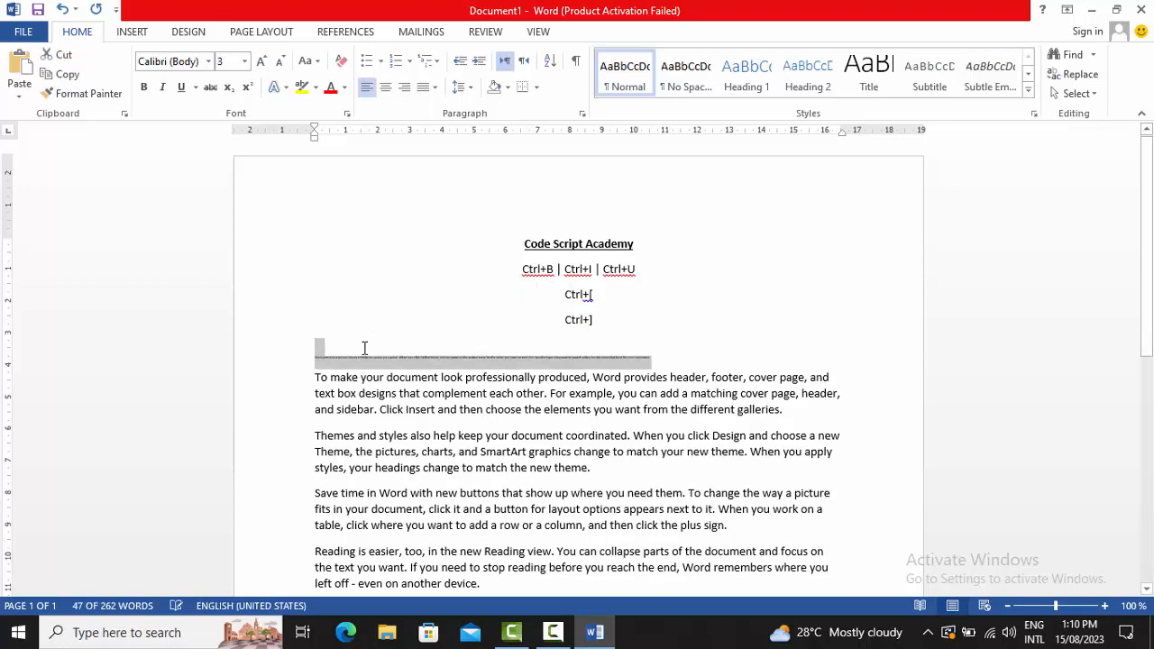
pyautogui.hotkey('ctrl', ']')
pyautogui.hotkey('ctrl', ']')
pyautogui.hotkey('ctrl', ']')
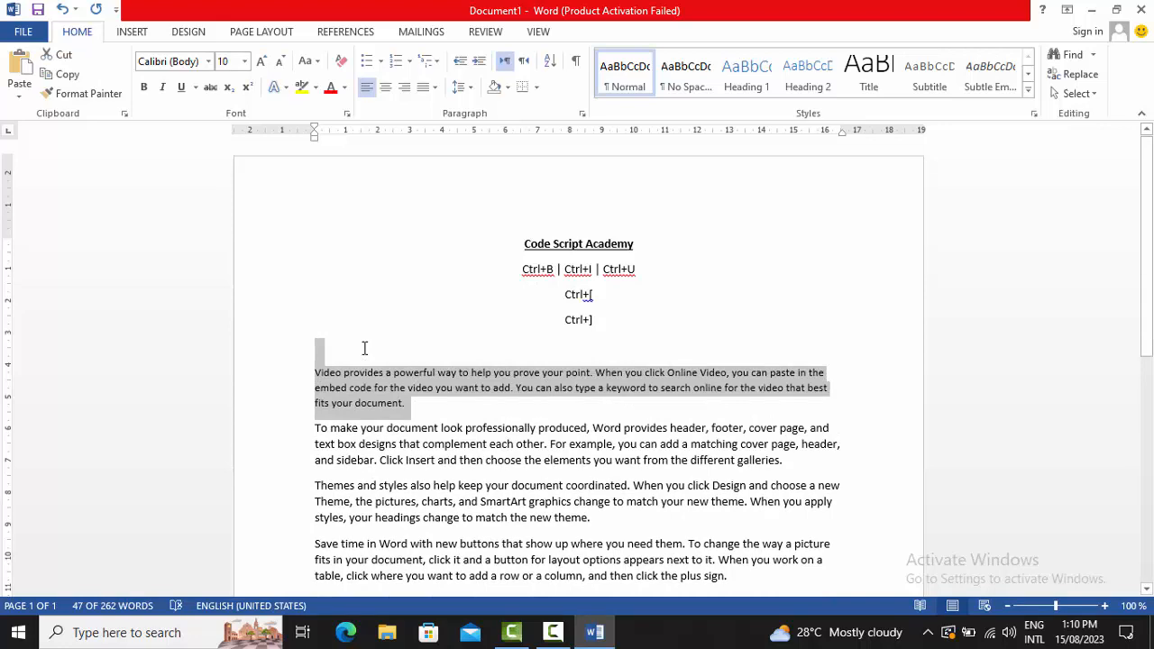
pyautogui.hotkey('ctrl', ']')
pyautogui.hotkey('ctrl', ']')
pyautogui.hotkey('ctrl', '[')
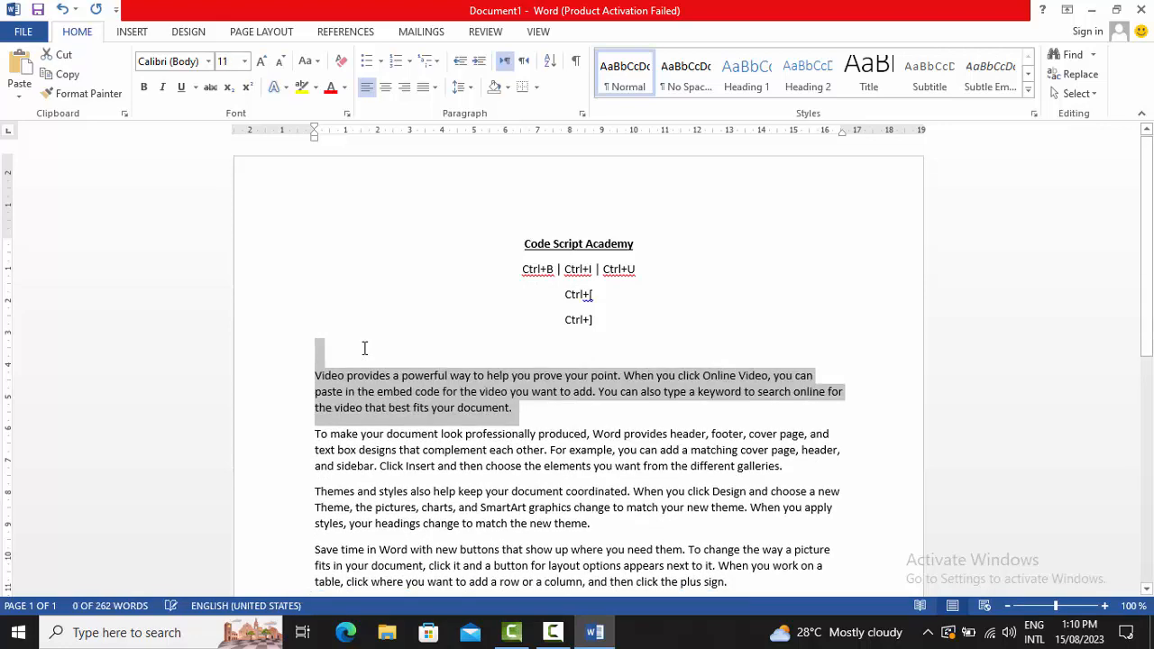
# Step: Shrink the selected paragraph's font size stepwise and enlarge it again stepwise to 14
pyautogui.hotkey('ctrl', '[')
pyautogui.hotkey('ctrl', '[')
pyautogui.hotkey('ctrl', '[')
pyautogui.hotkey('ctrl', ']')
pyautogui.hotkey('ctrl', ']')
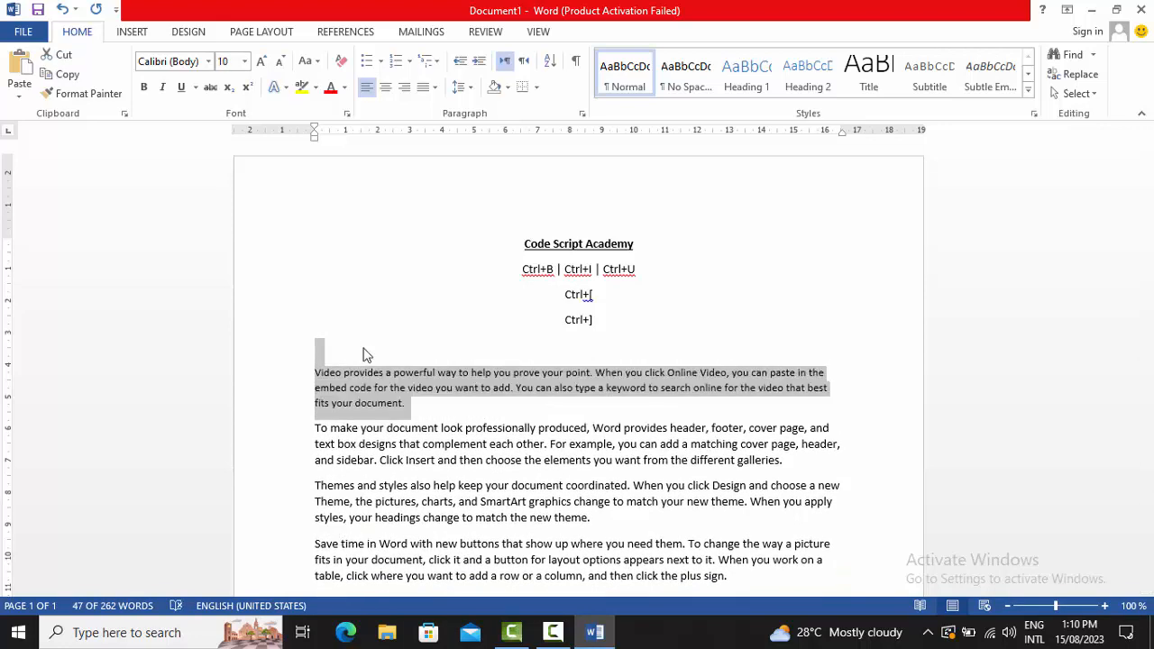
pyautogui.click(257, 61)
pyautogui.click(257, 61)
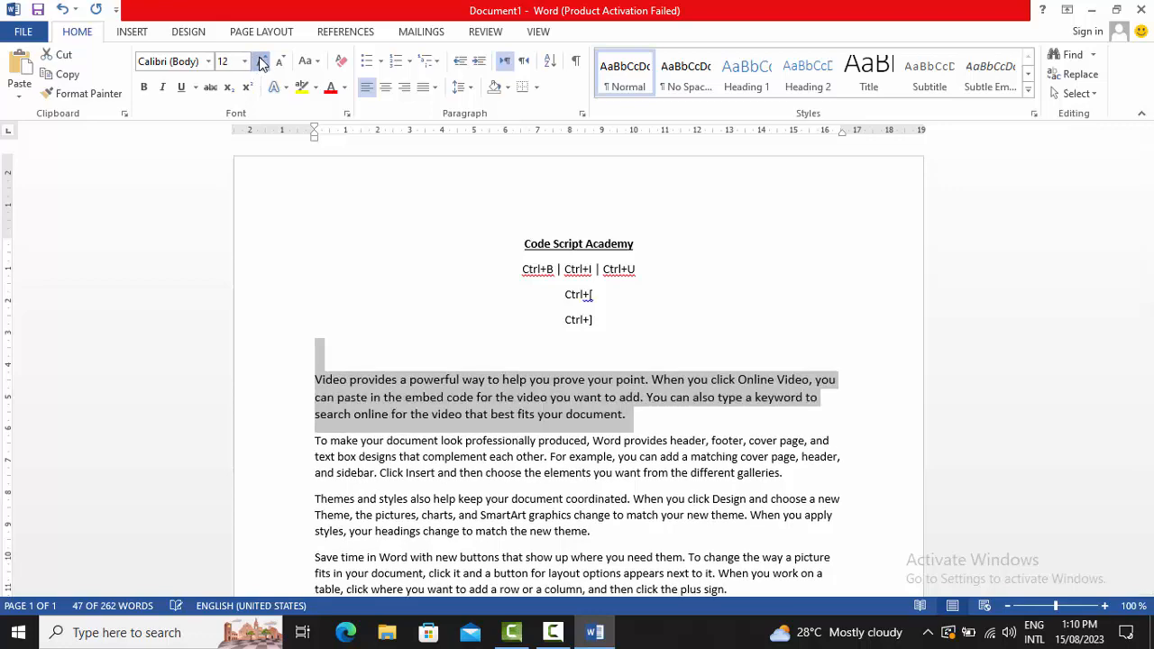
pyautogui.click(257, 61)
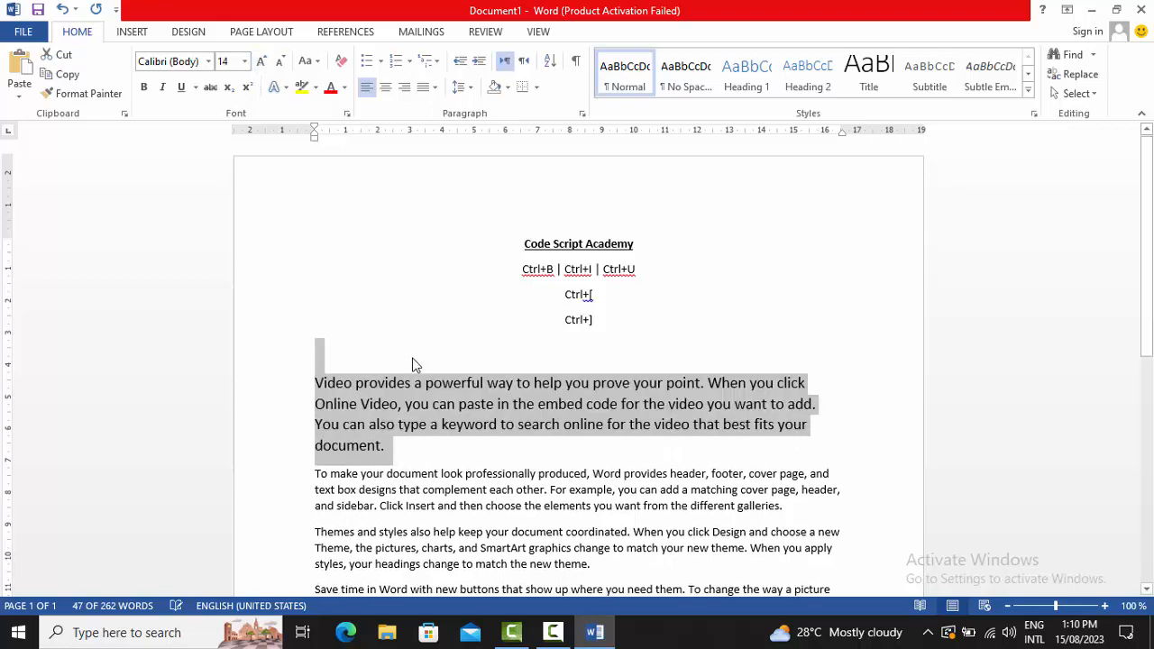
# Step: Select only the paragraph starting "Video provides a powerful way" and set its font size to 11
pyautogui.click(475, 471)
pyautogui.moveTo(446, 453); pyautogui.dragTo(313, 382)
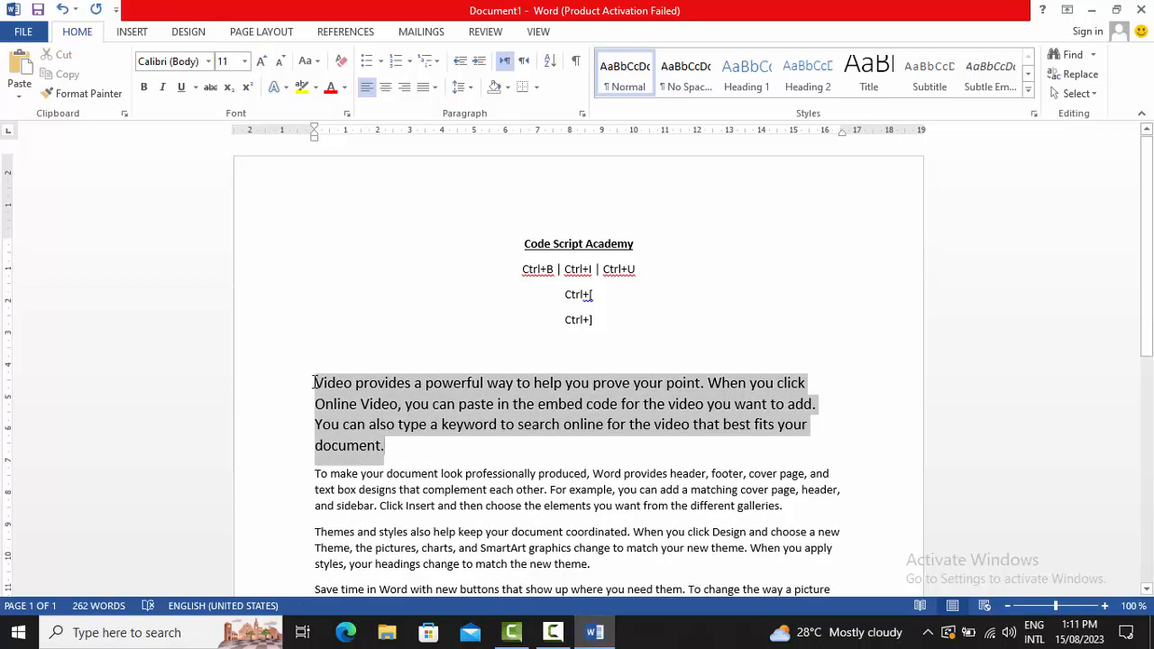
pyautogui.click(225, 64)
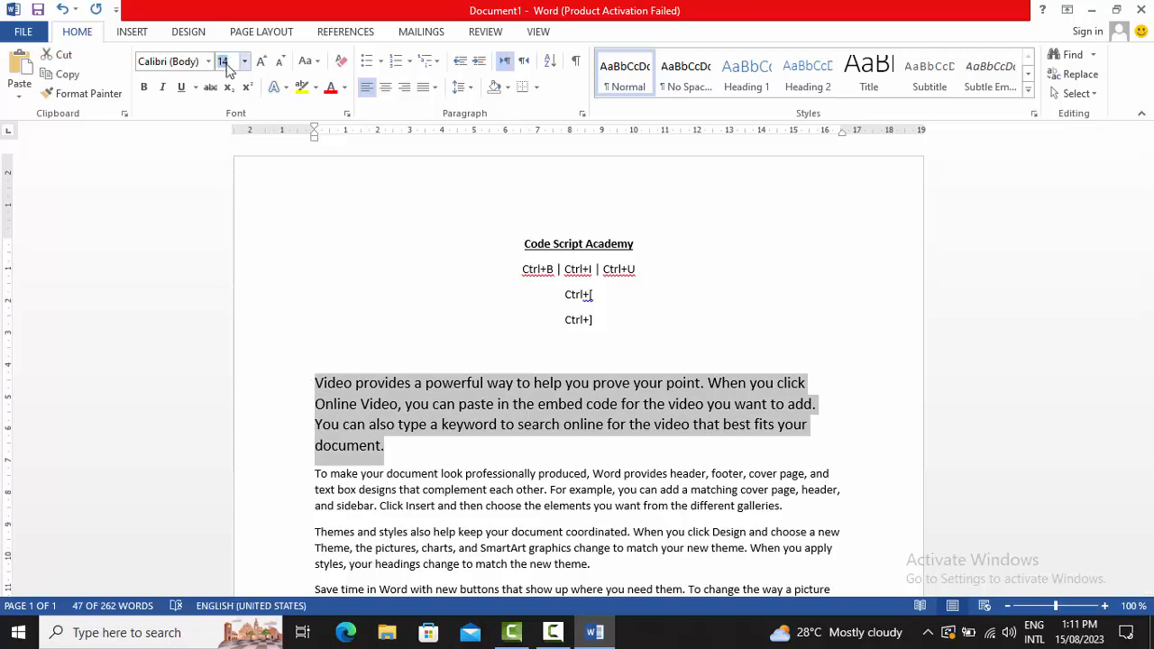
pyautogui.write('11')
pyautogui.press('Return')
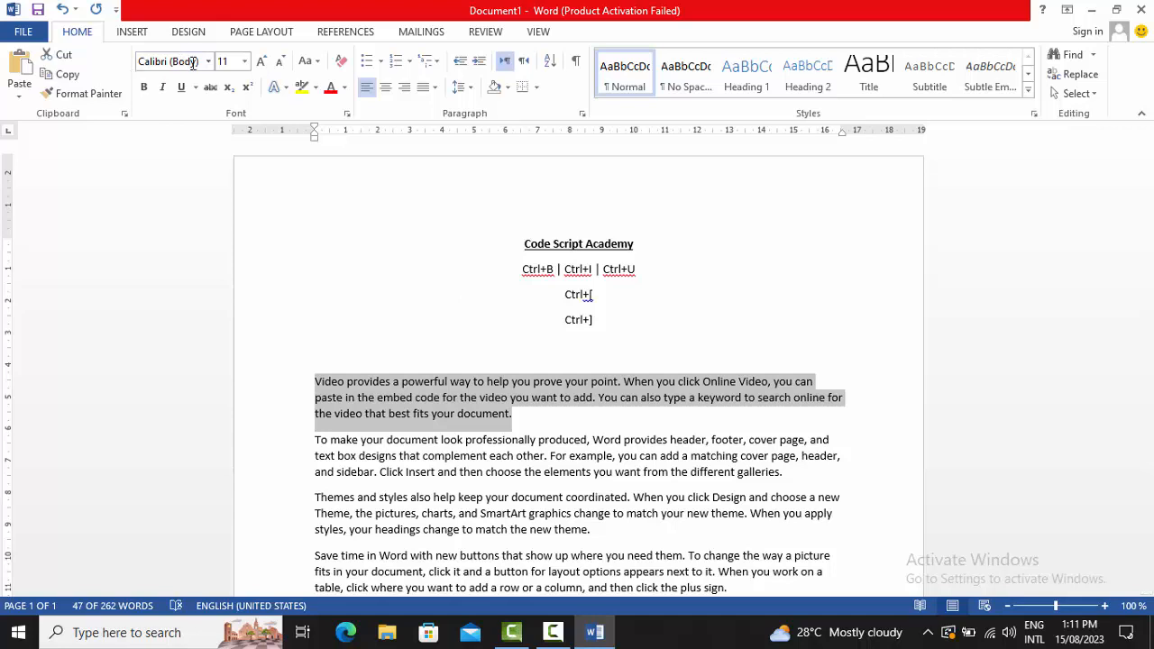
pyautogui.click(619, 410)
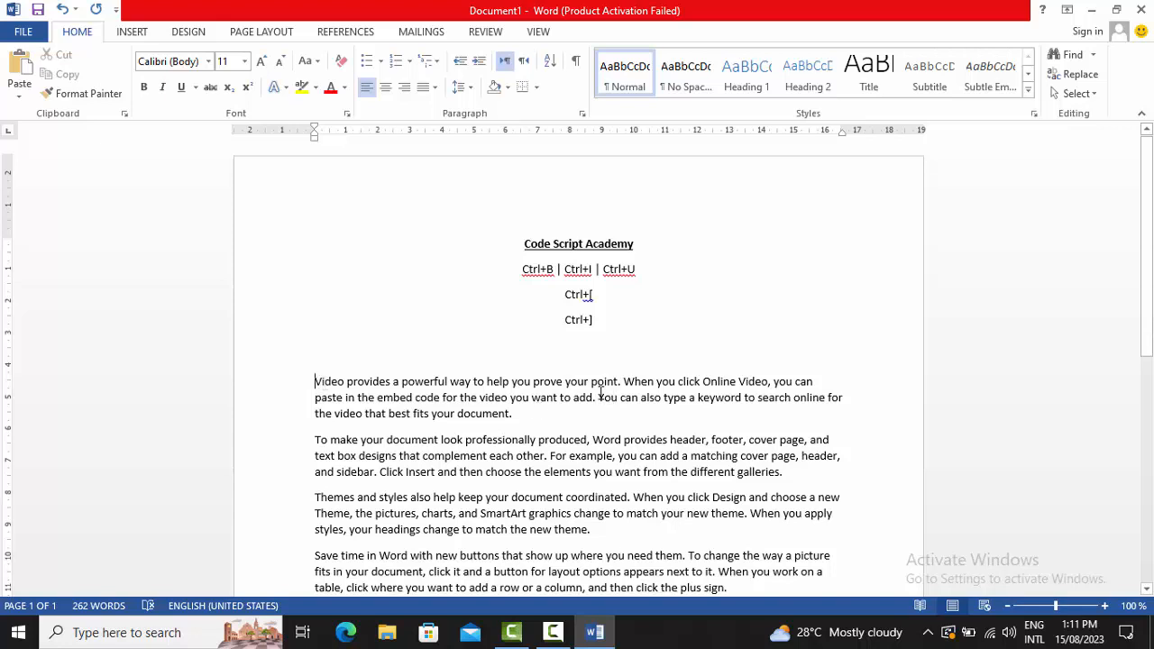
# Step: Apply strikethrough to "Video provides a powerful way to help you prove your point" in the first body paragraph
pyautogui.moveTo(619, 381); pyautogui.dragTo(314, 382)
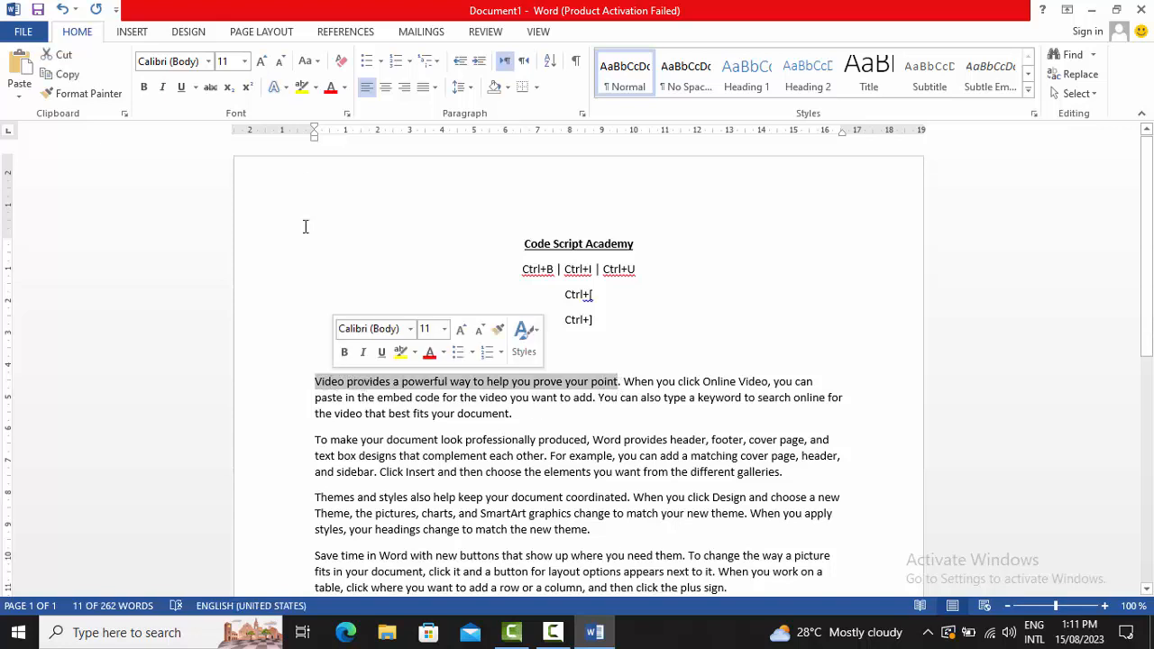
pyautogui.click(209, 92)
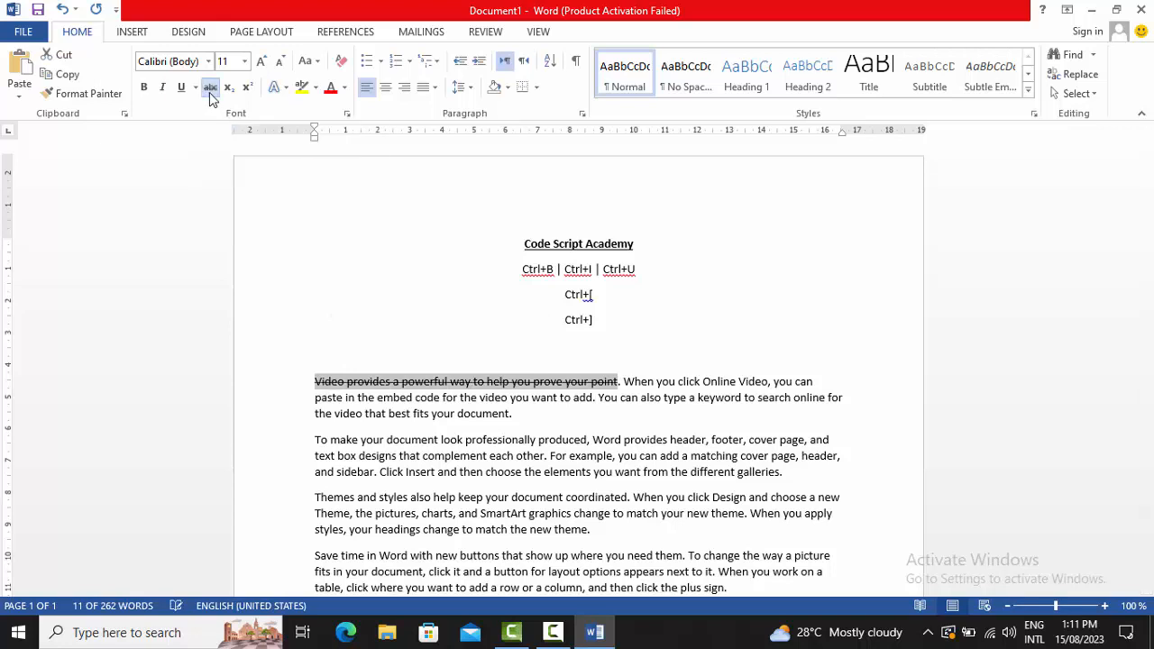
pyautogui.click(541, 471)
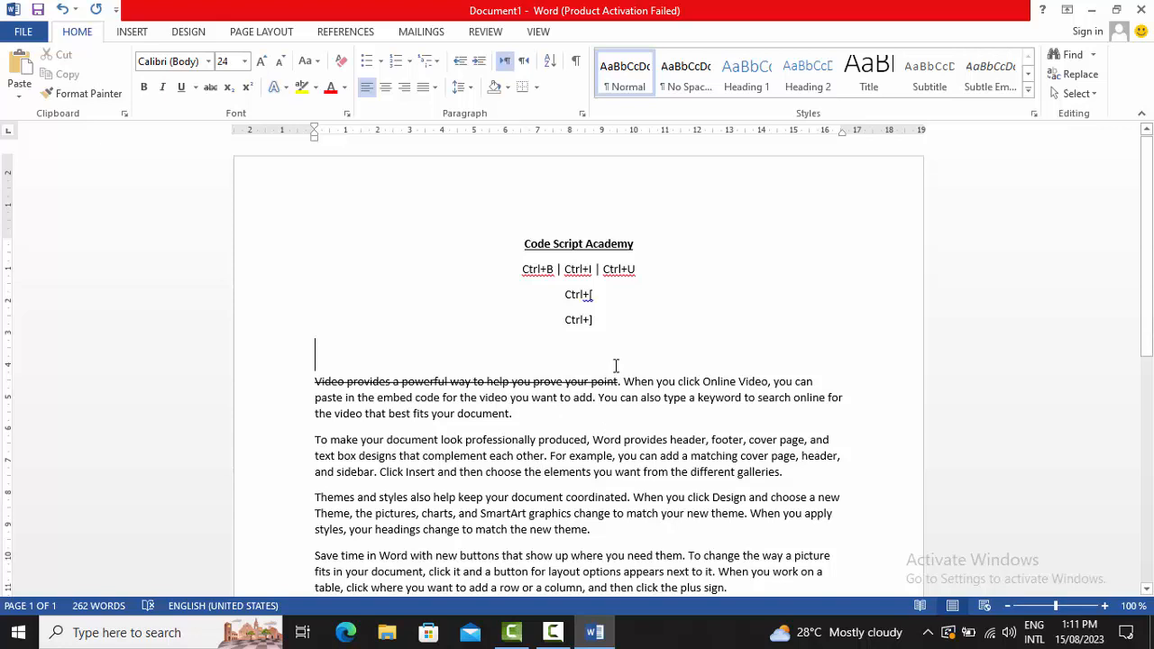
# Step: Enter "A2" on the empty line above the struck-through sentence
pyautogui.write('a2')
pyautogui.press('BackSpace')
pyautogui.press('BackSpace')
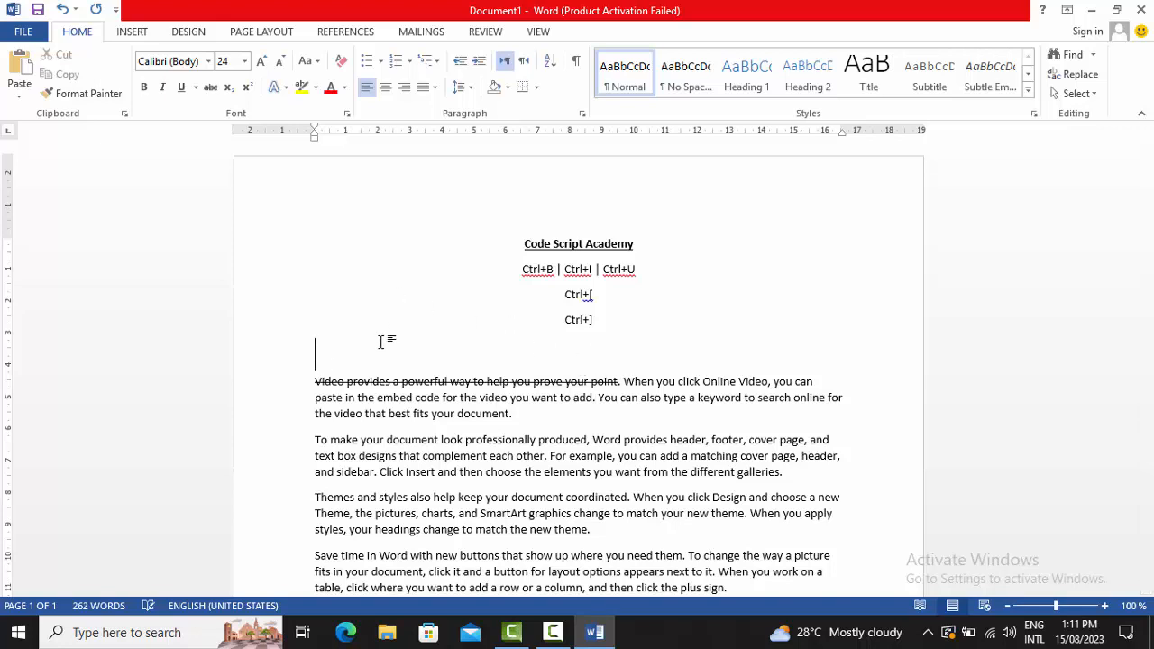
pyautogui.write('a2')
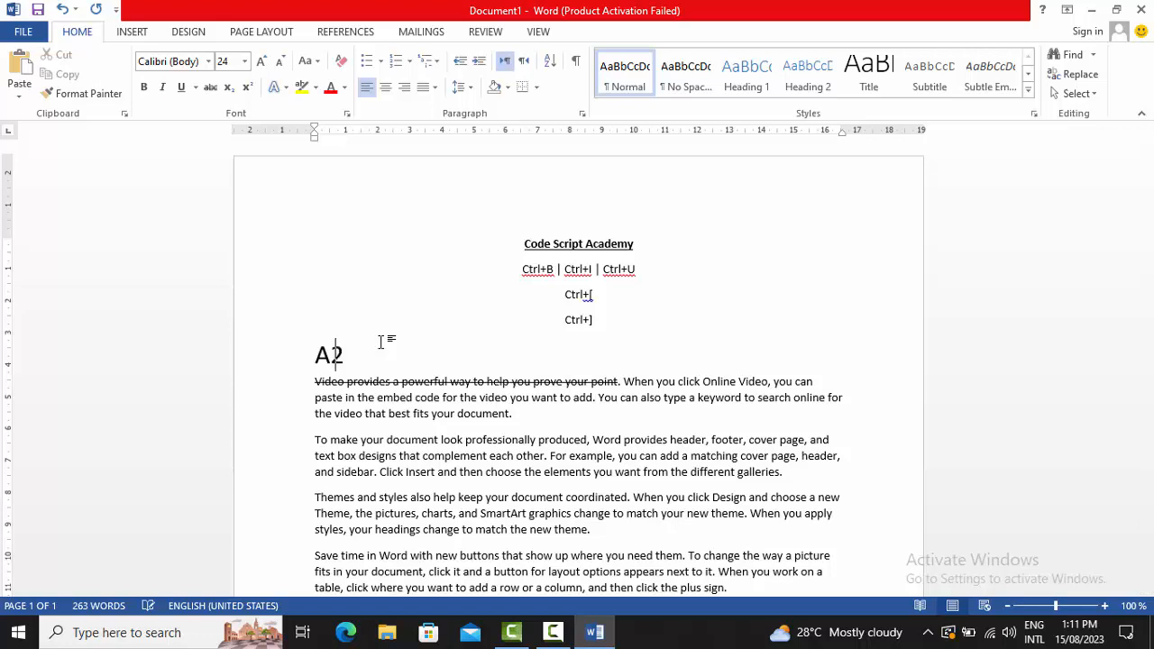
pyautogui.doubleClick(334, 355)
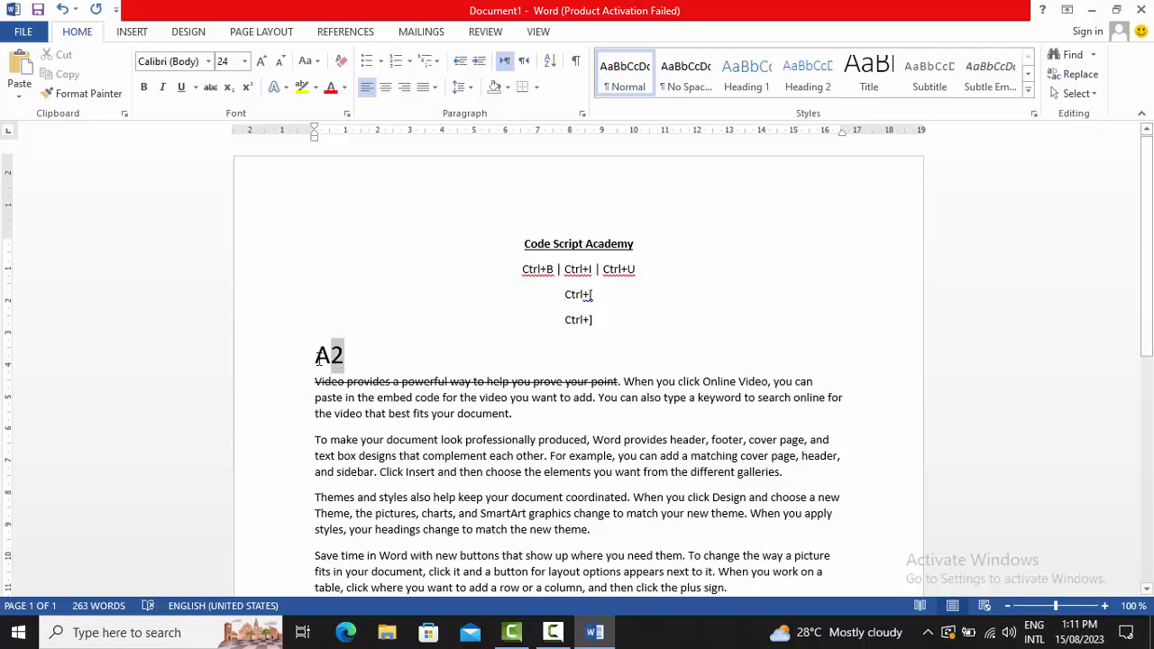
pyautogui.click(250, 94)
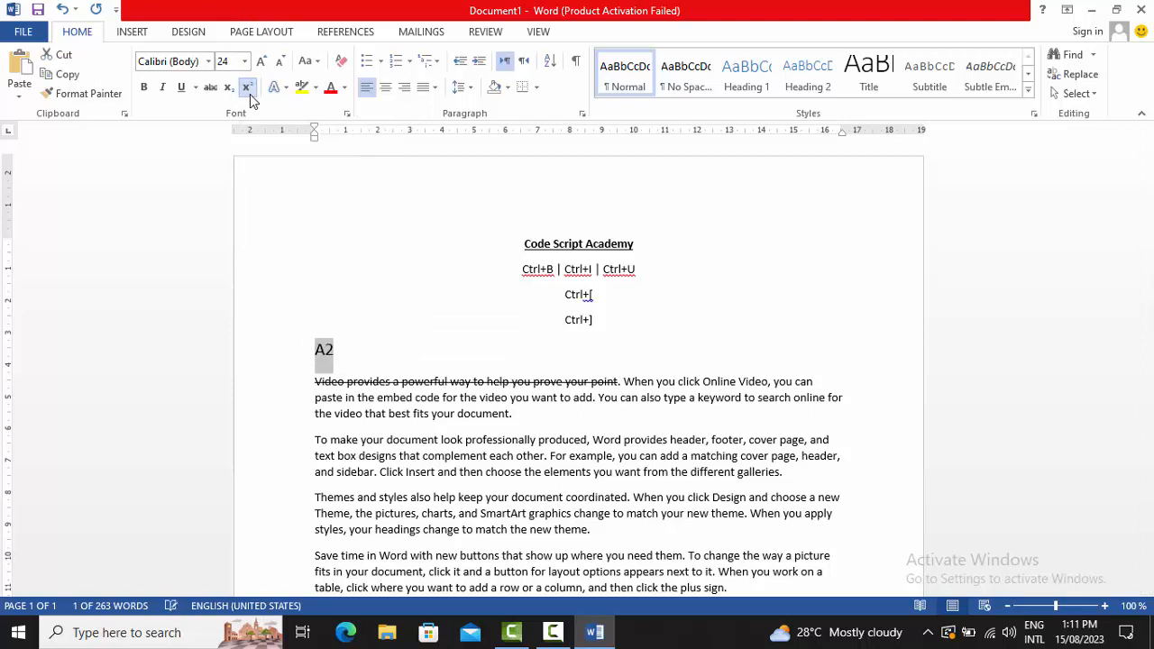
pyautogui.click(250, 94)
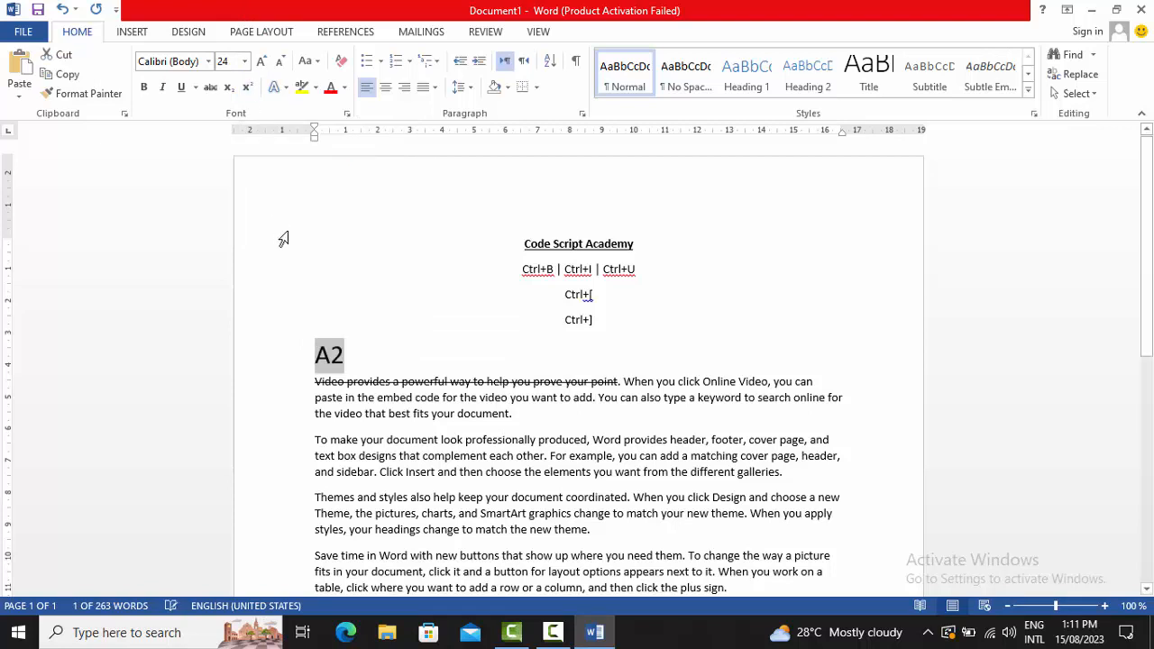
# Step: Format only the 2 in "A2" as superscript
pyautogui.click(333, 338)
pyautogui.moveTo(333, 340); pyautogui.dragTo(339, 352)
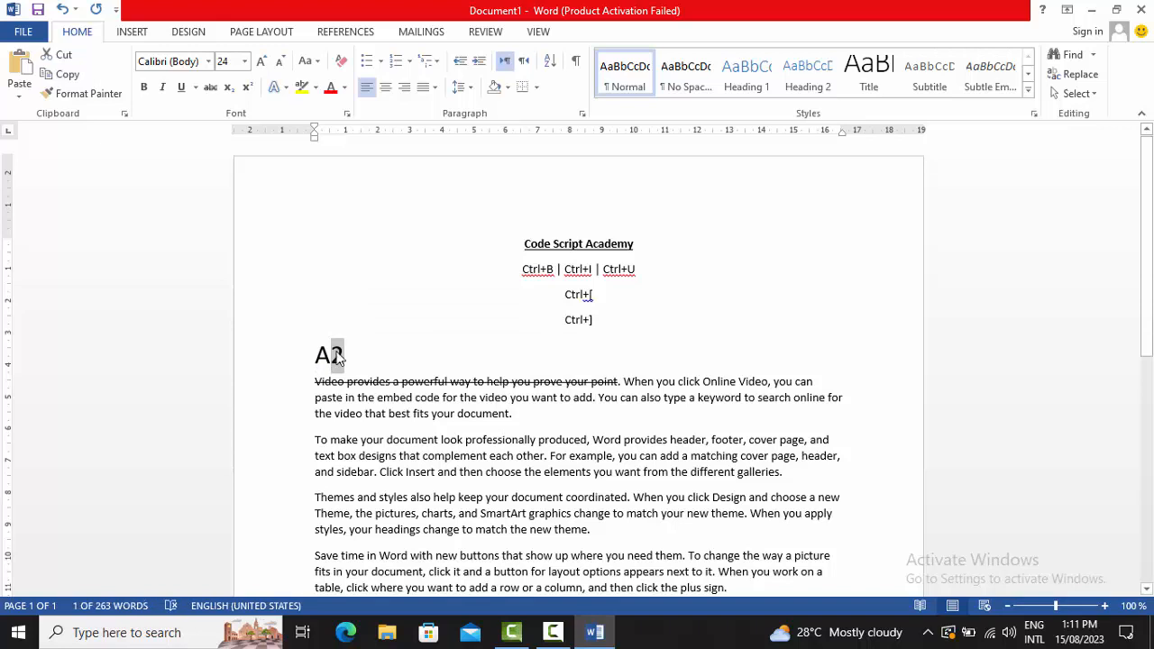
pyautogui.click(247, 88)
pyautogui.click(338, 365)
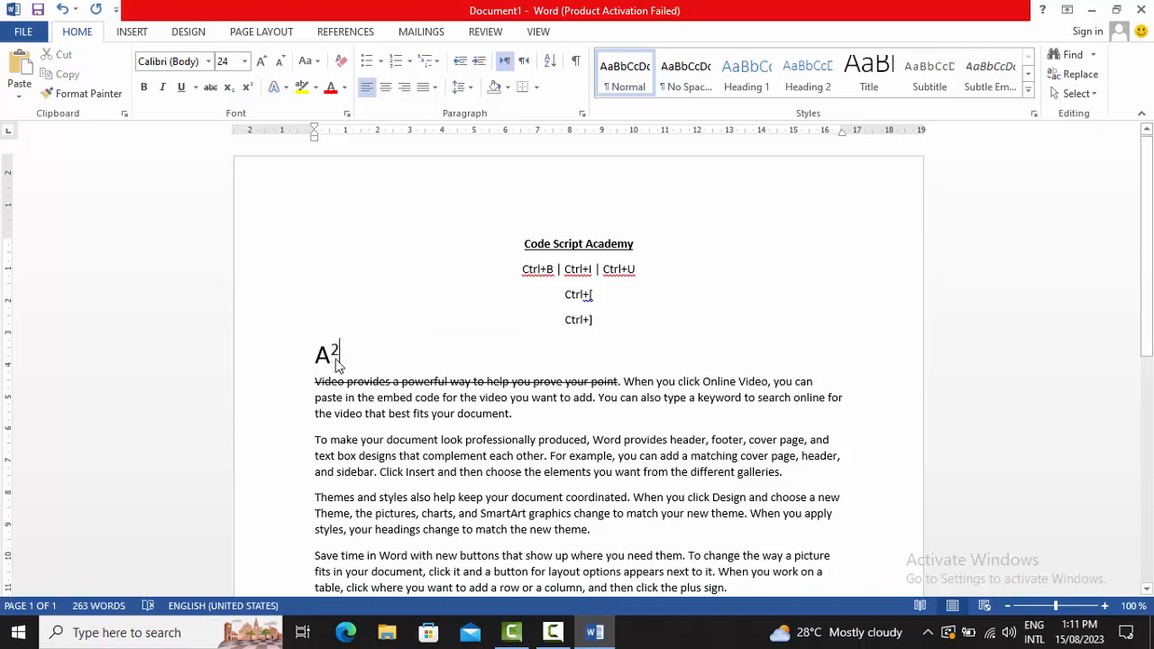
# Step: Replace the capital A before the superscript 2 with a lowercase a
pyautogui.press('Left')
pyautogui.press('BackSpace')
pyautogui.write('a')
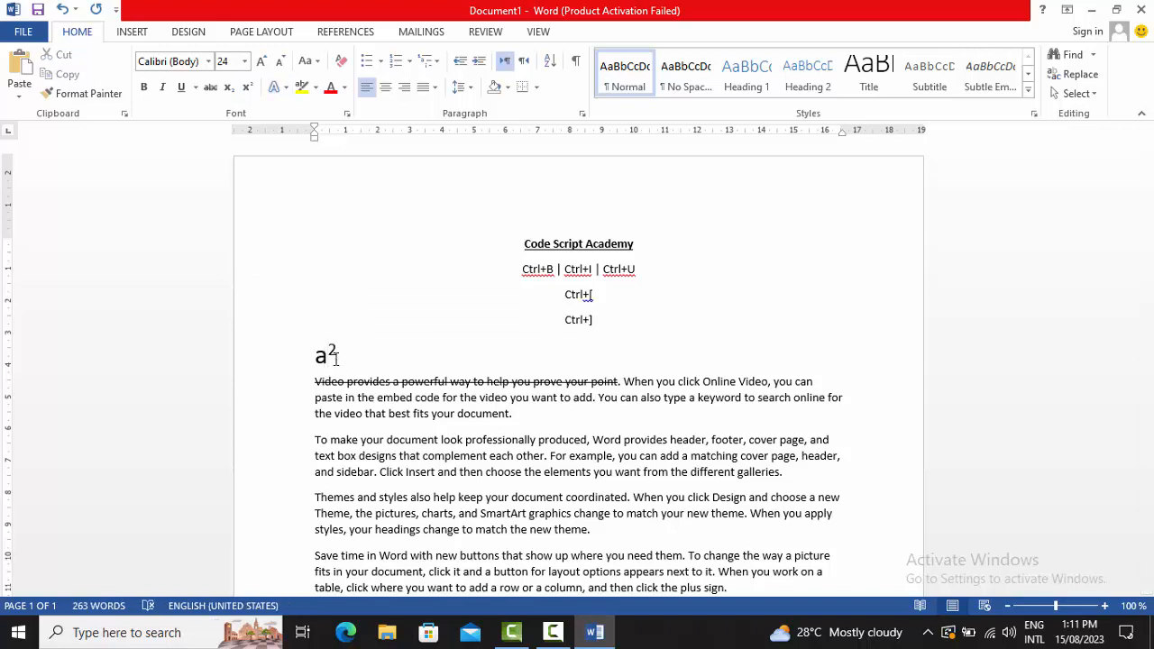
# Step: Extend the expression with "+b2" and format its trailing 2 as superscript
pyautogui.press('Right')
pyautogui.write('+b')
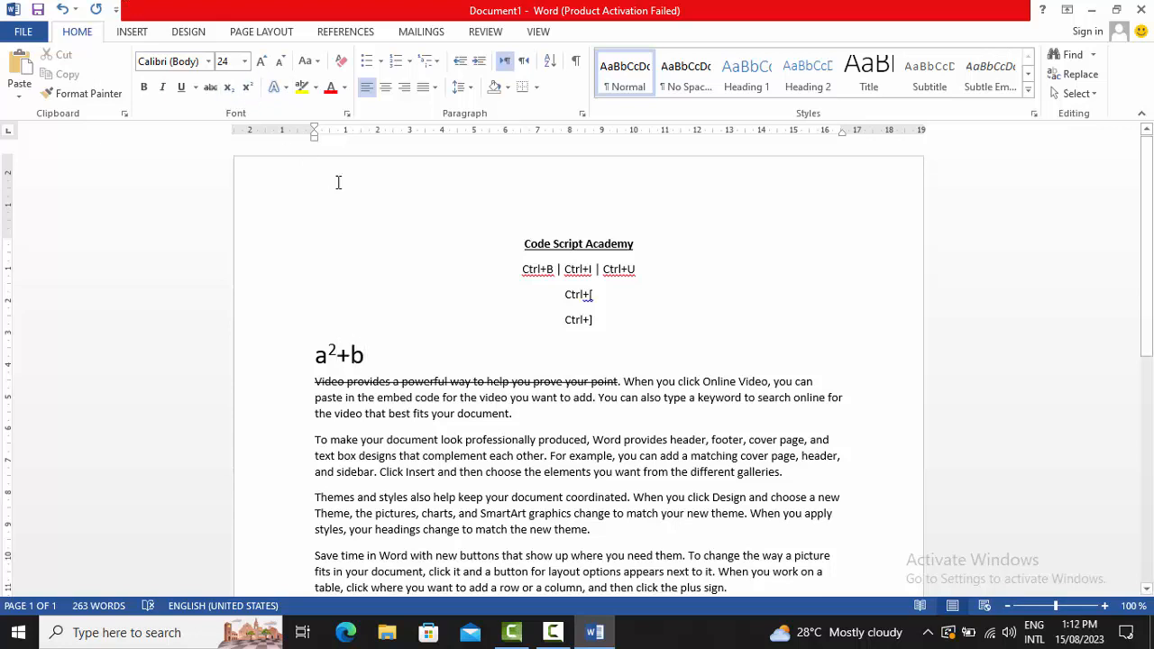
pyautogui.write('2')
pyautogui.hotkey('shift', 'Left')
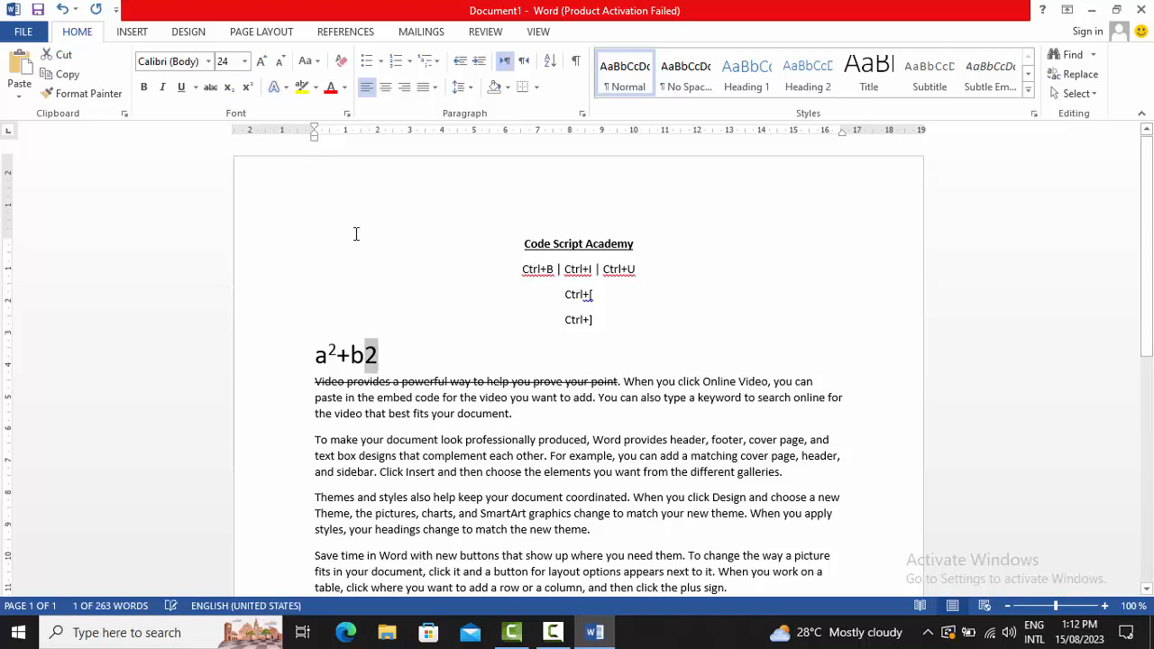
pyautogui.click(248, 92)
pyautogui.click(399, 326)
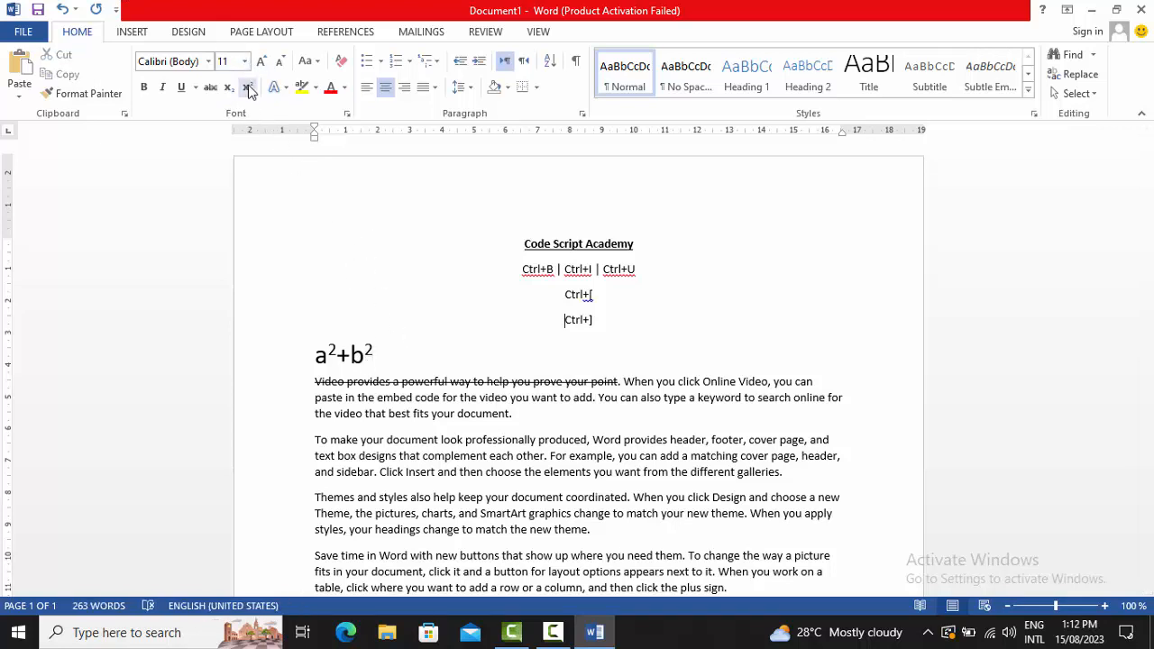
# Step: Add "2ab" after the a²+b² expression and toggle subscript on its "ab", leaving it as subscript
pyautogui.click(416, 365)
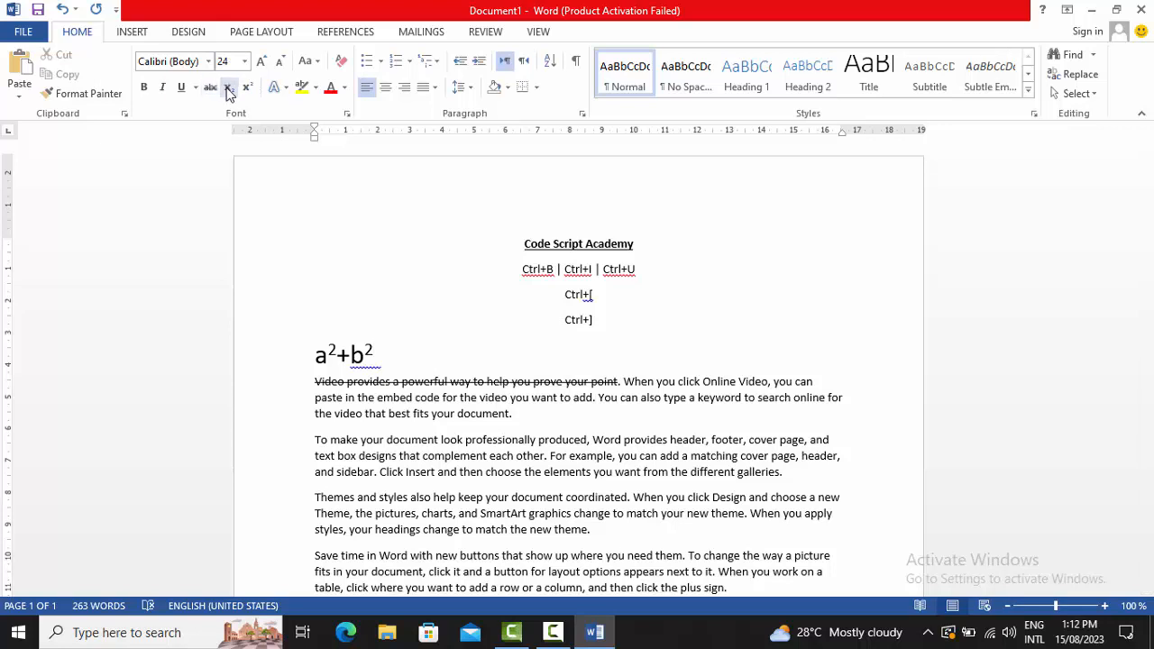
pyautogui.write('2ab')
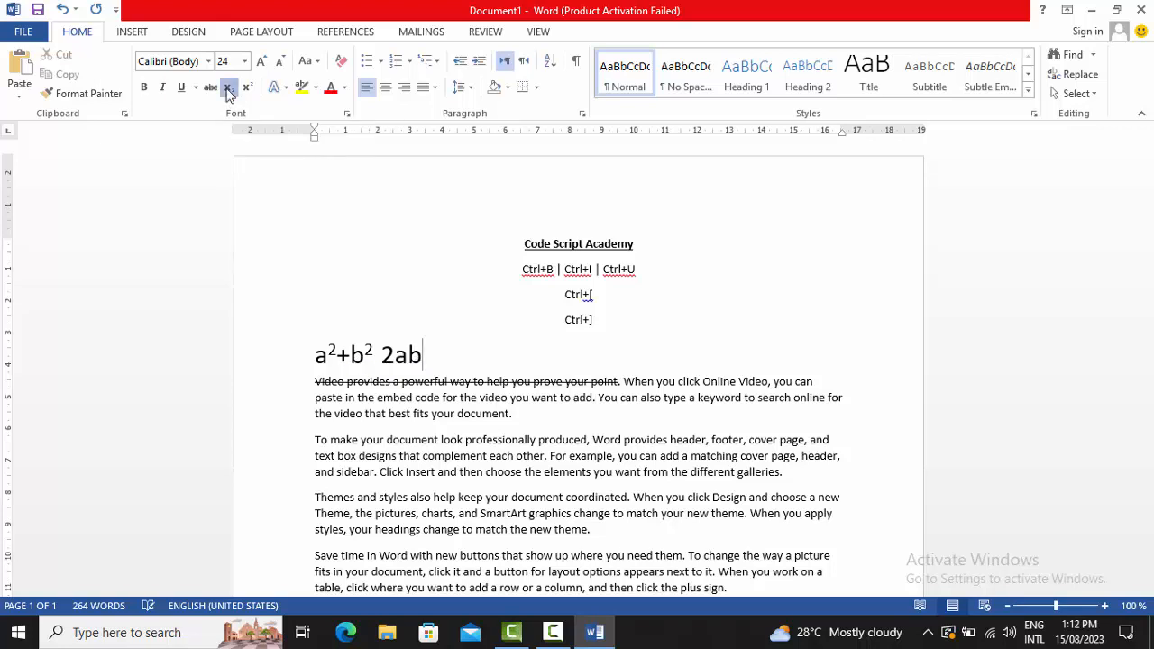
pyautogui.moveTo(425, 357); pyautogui.dragTo(395, 357)
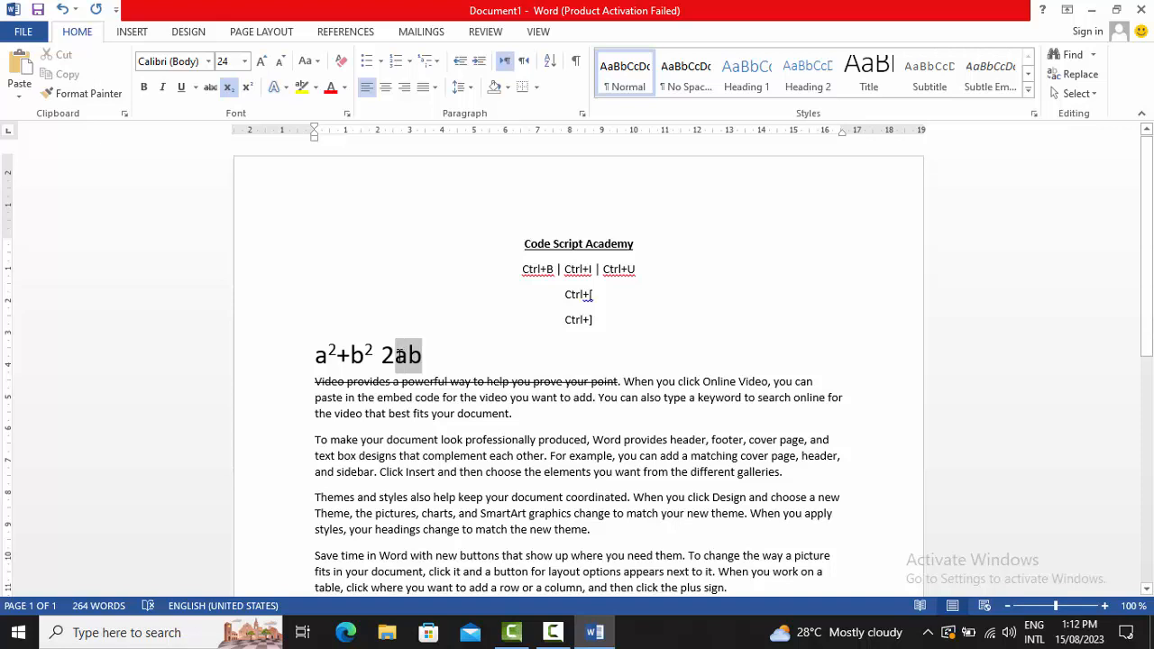
pyautogui.click(228, 88)
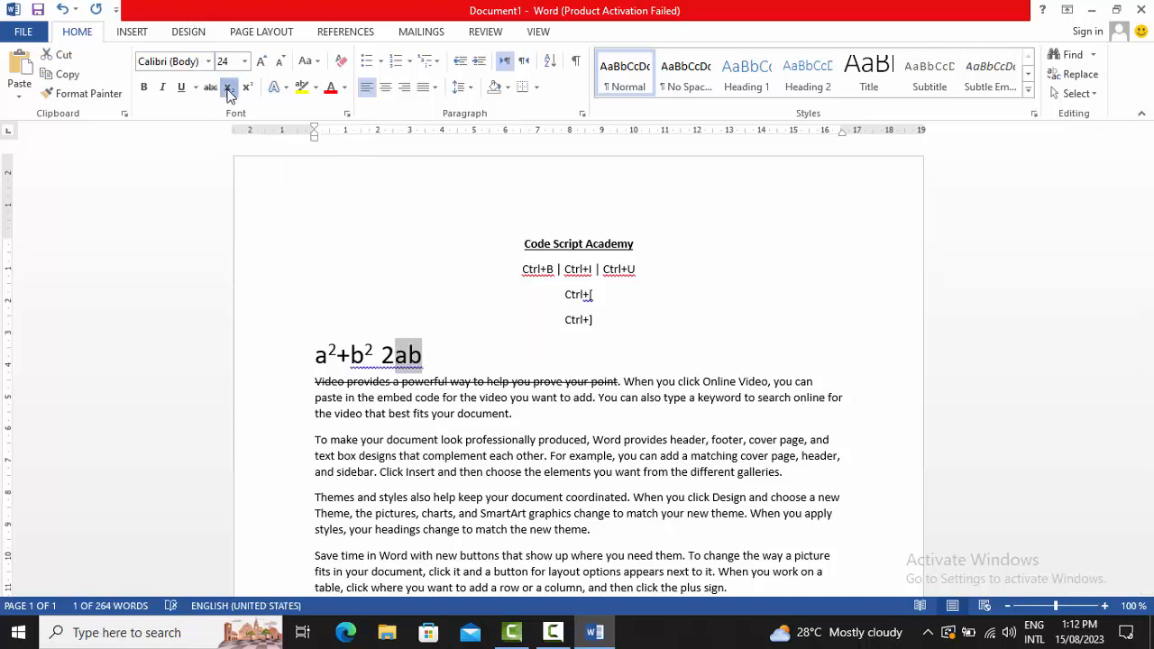
pyautogui.click(229, 93)
pyautogui.click(229, 90)
pyautogui.click(228, 91)
pyautogui.click(228, 90)
pyautogui.click(228, 90)
pyautogui.click(229, 90)
pyautogui.click(229, 91)
pyautogui.click(229, 90)
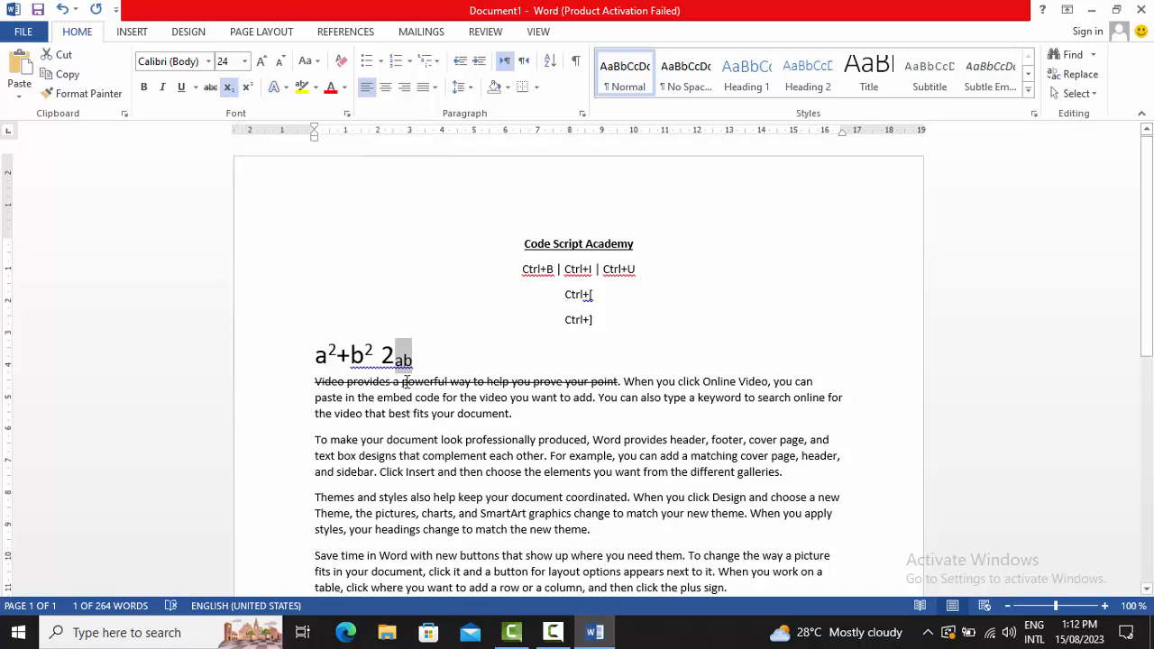
# Step: Select "b2" in the expression and toggle its superscript formatting on and off repeatedly
pyautogui.moveTo(369, 352); pyautogui.dragTo(353, 352)
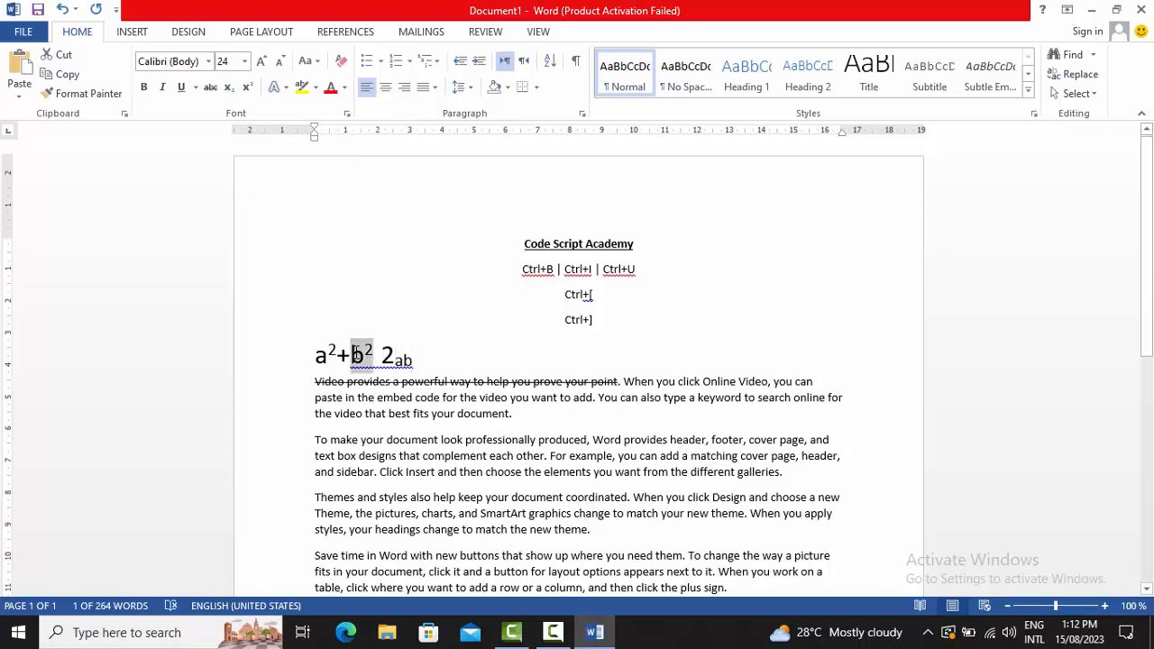
pyautogui.hotkey('ctrl', 'shift', '=')
pyautogui.hotkey('ctrl', 'shift', '=')
pyautogui.hotkey('ctrl', 'shift', '=')
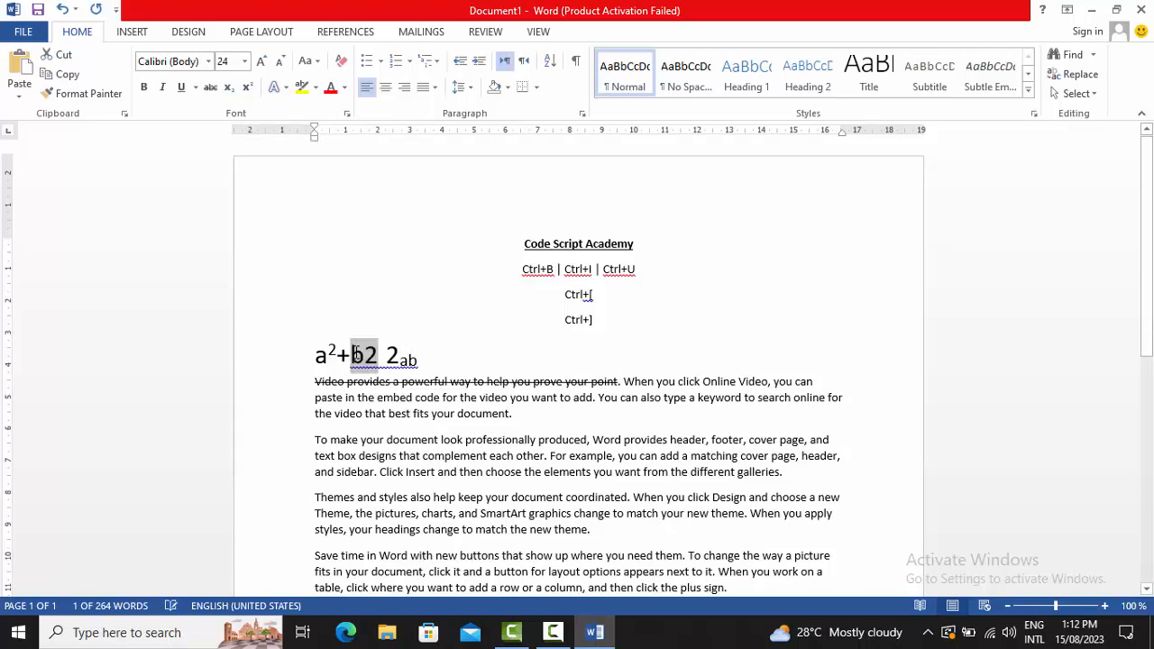
pyautogui.hotkey('ctrl', 'shift', '=')
pyautogui.hotkey('ctrl', 'shift', '=')
pyautogui.hotkey('ctrl', 'shift', '=')
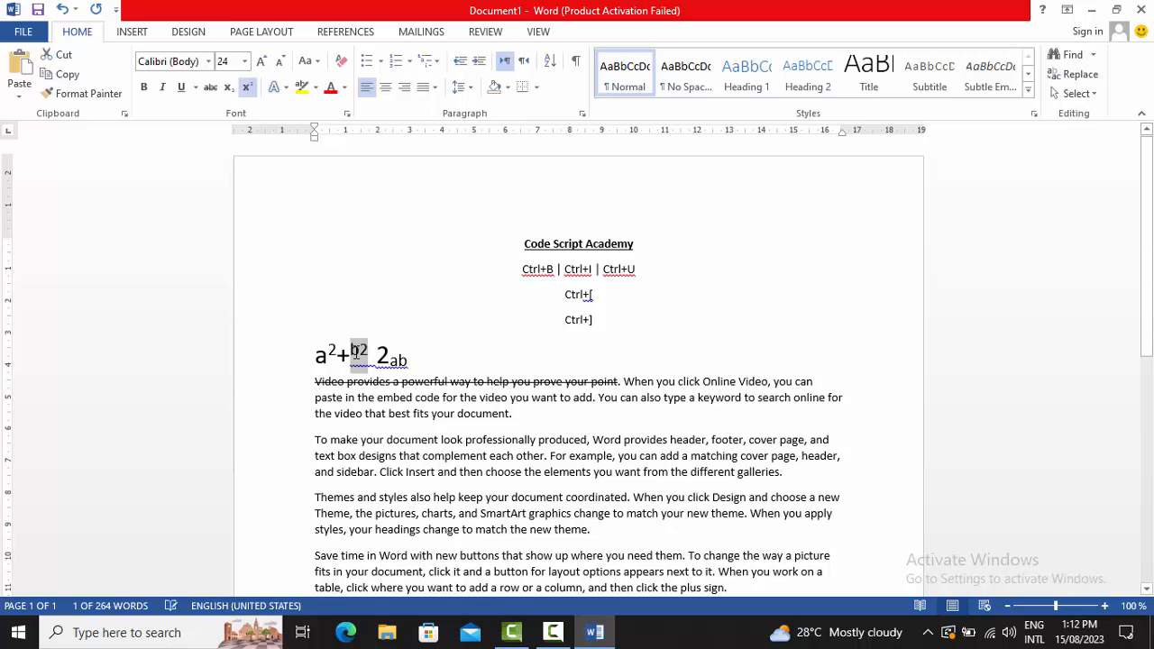
pyautogui.hotkey('ctrl', 'shift', '=')
pyautogui.hotkey('ctrl', 'shift', '=')
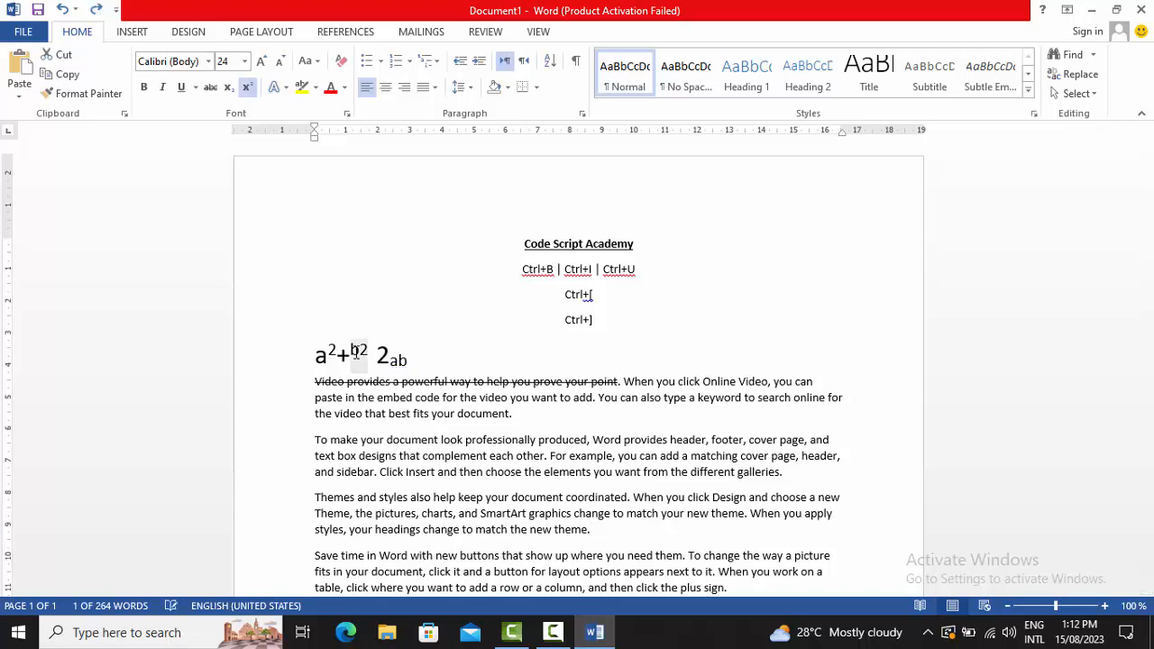
pyautogui.hotkey('ctrl', 'shift', '=')
pyautogui.hotkey('ctrl', 'shift', '=')
pyautogui.hotkey('ctrl', 'shift', '=')
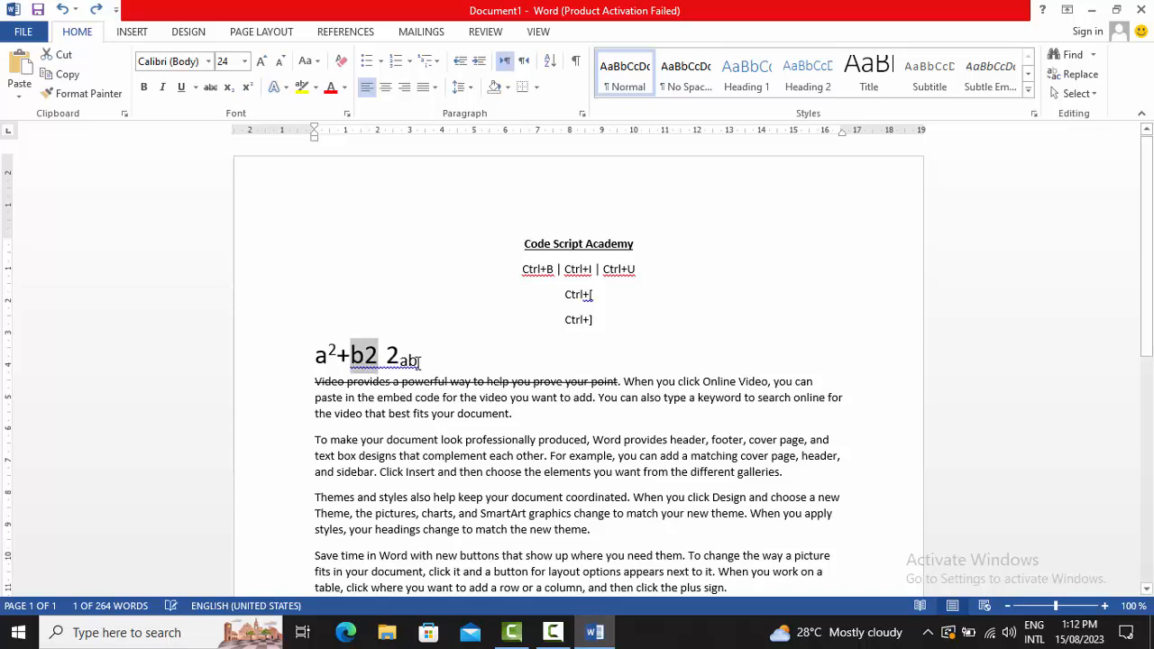
pyautogui.hotkey('ctrl', 'shift', '=')
pyautogui.hotkey('ctrl', 'shift', '=')
# Step: Undo the superscript toggling on "b2" so that only its 2 is raised
pyautogui.click(441, 365)
pyautogui.hotkey('ctrl', 'z')
pyautogui.hotkey('ctrl', 'z')
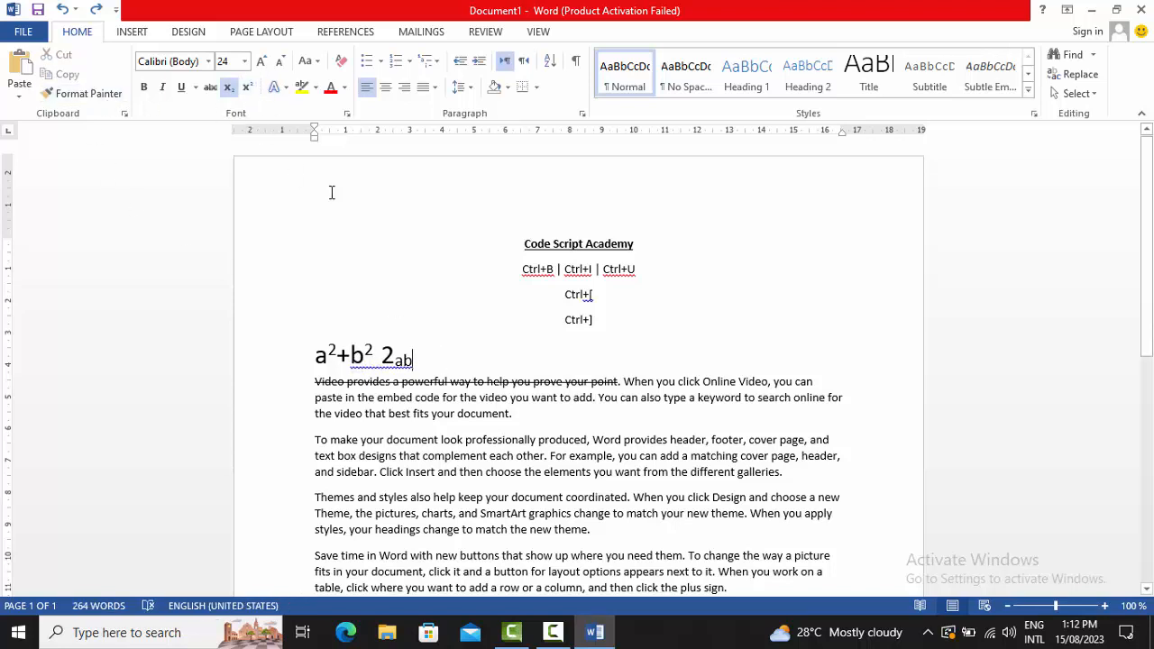
pyautogui.click(227, 87)
# Step: Convert the paragraph starting "To make your document look professionally produced" to UPPERCASE
pyautogui.moveTo(271, 472); pyautogui.dragTo(296, 439)
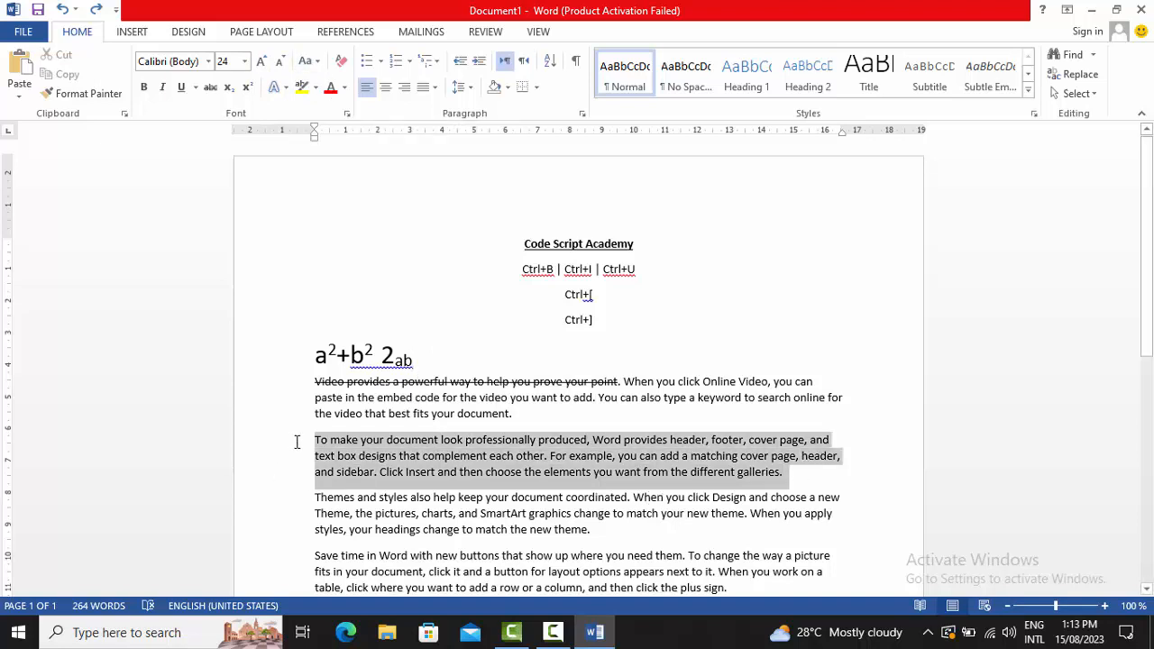
pyautogui.click(312, 69)
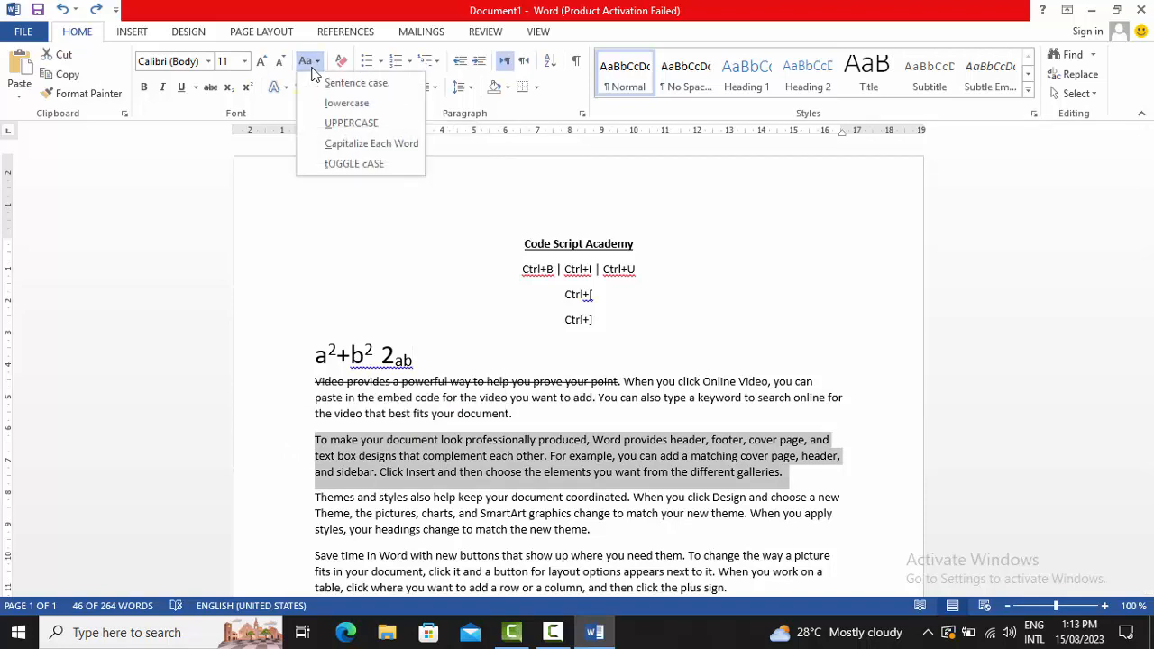
pyautogui.click(343, 126)
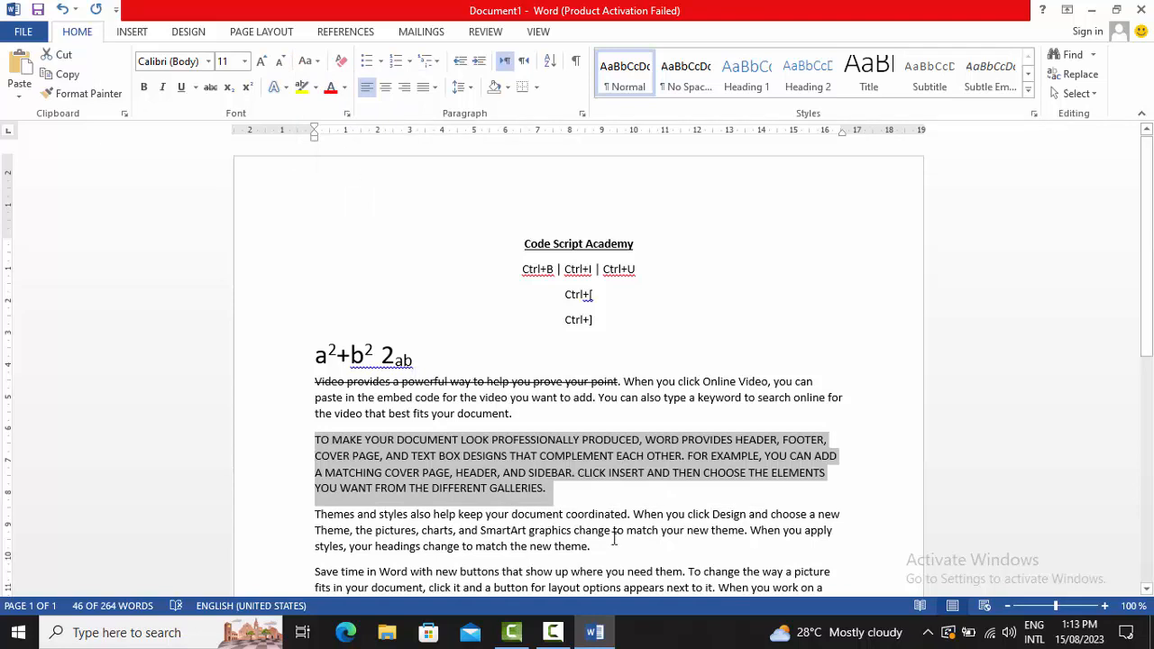
# Step: Convert the paragraph starting "Themes and styles also help" to lowercase
pyautogui.moveTo(613, 546); pyautogui.dragTo(301, 513)
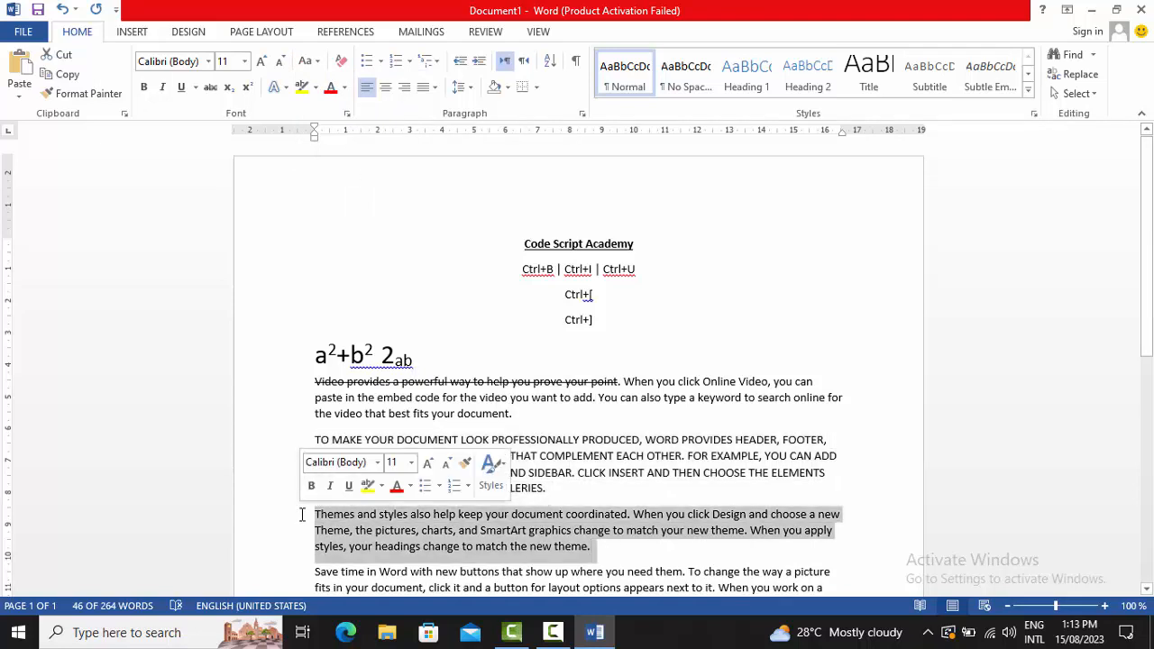
pyautogui.click(308, 61)
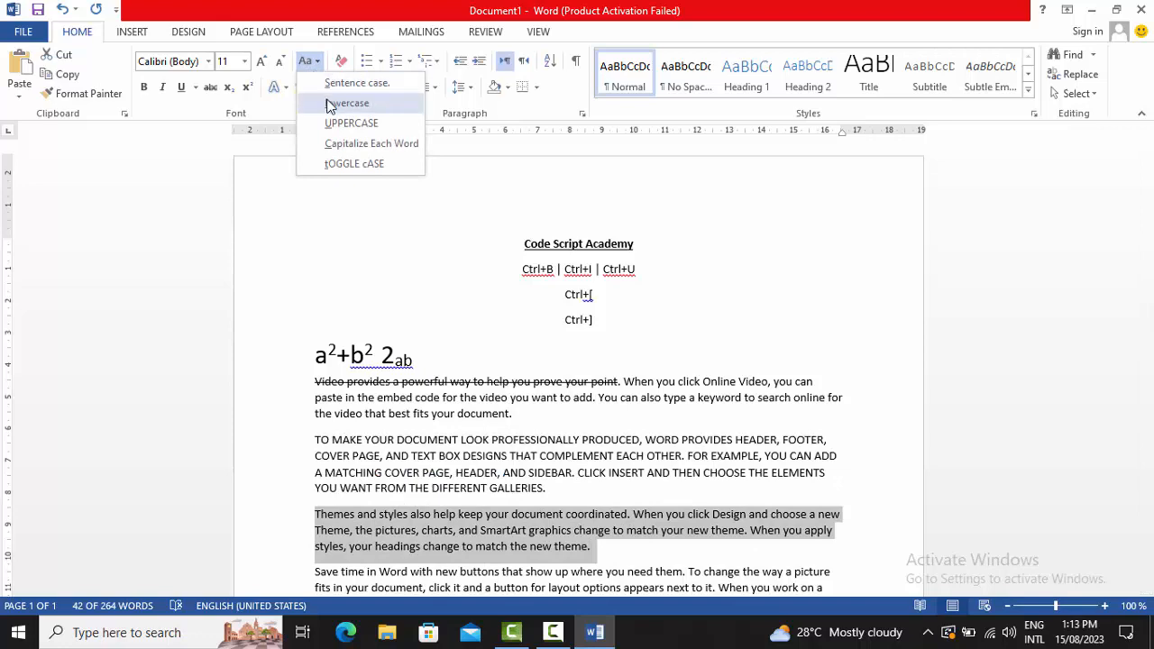
pyautogui.click(330, 104)
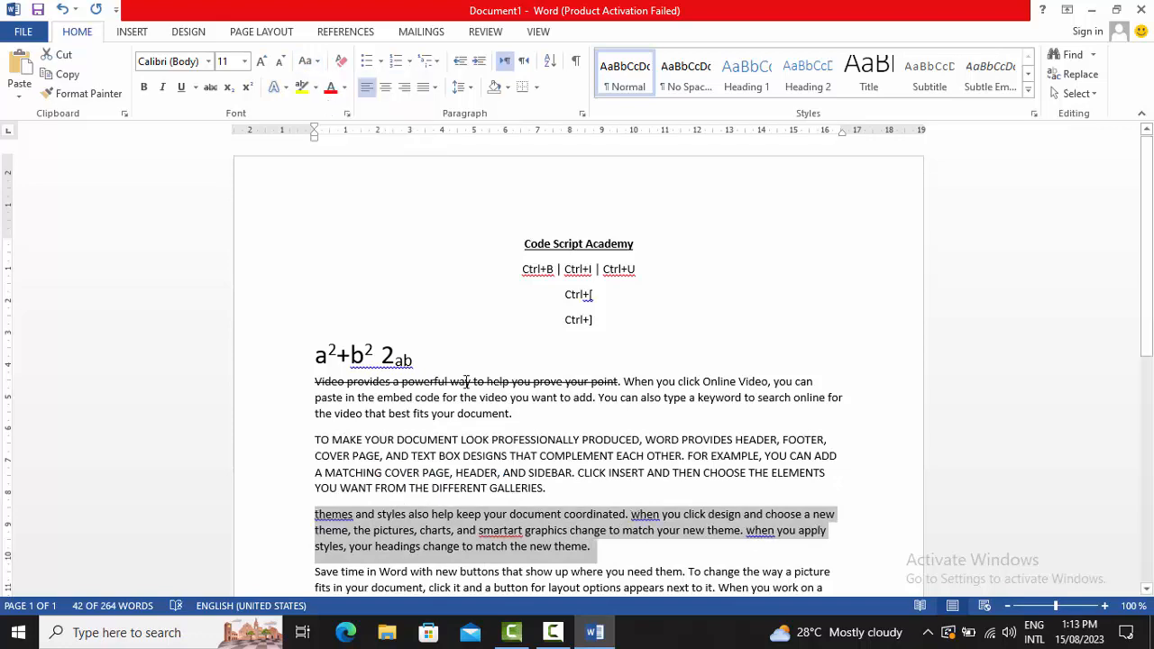
# Step: Apply Sentence case to the paragraph starting "Save time in Word with new buttons"
pyautogui.scroll(-1, 721, 528)
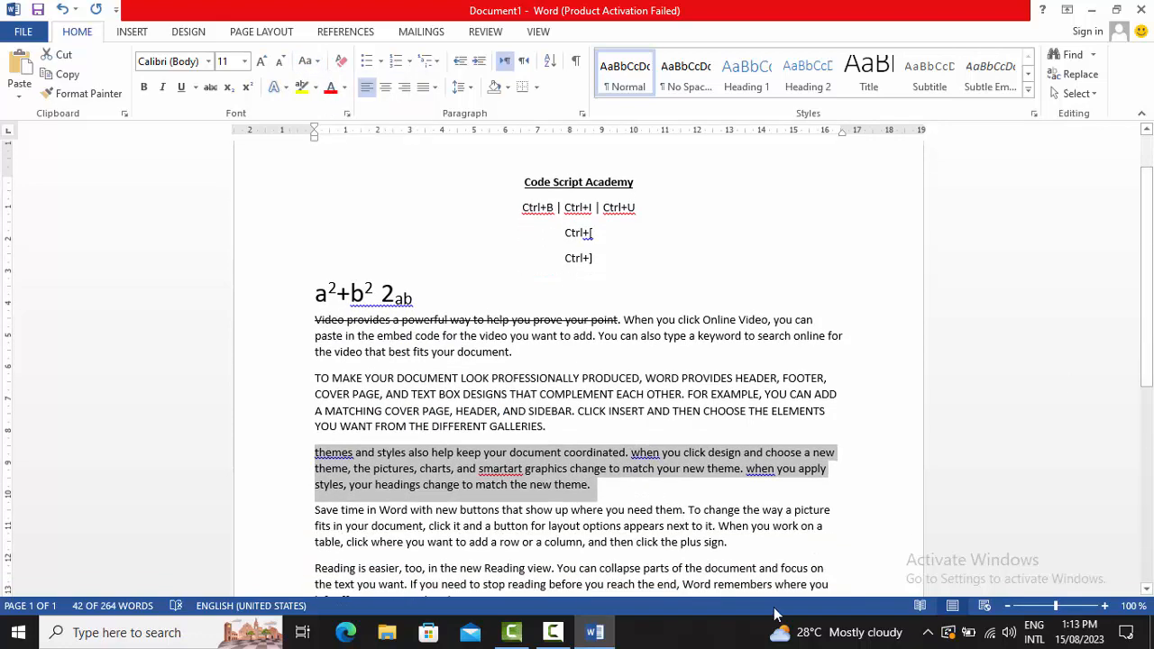
pyautogui.moveTo(734, 547); pyautogui.dragTo(315, 510)
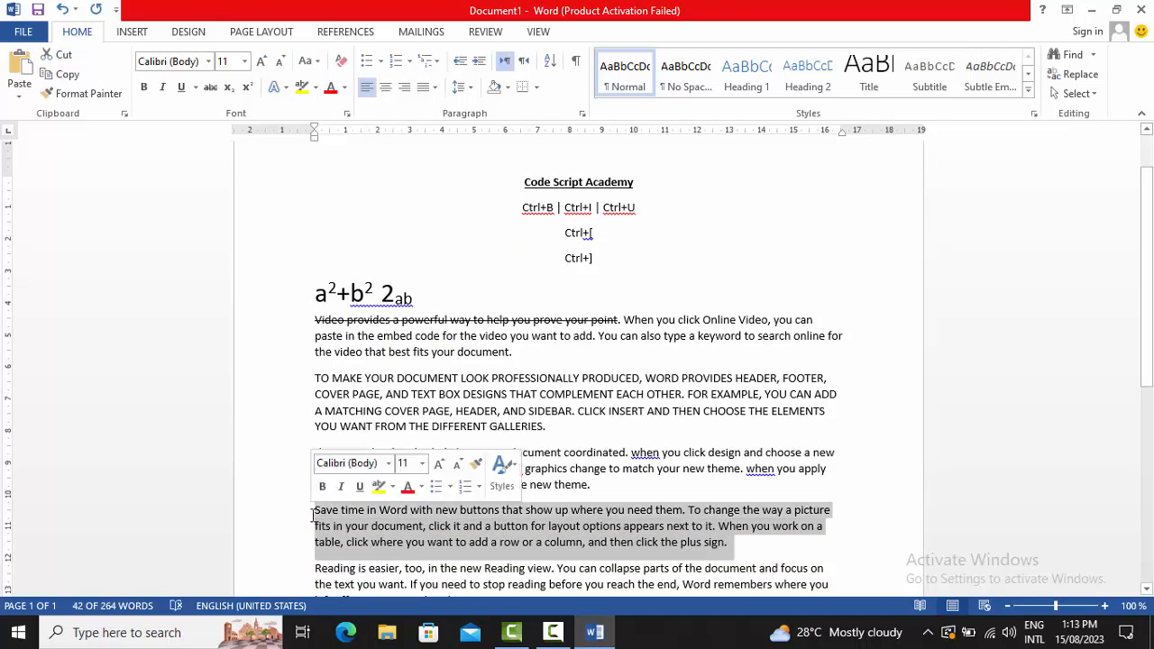
pyautogui.click(307, 60)
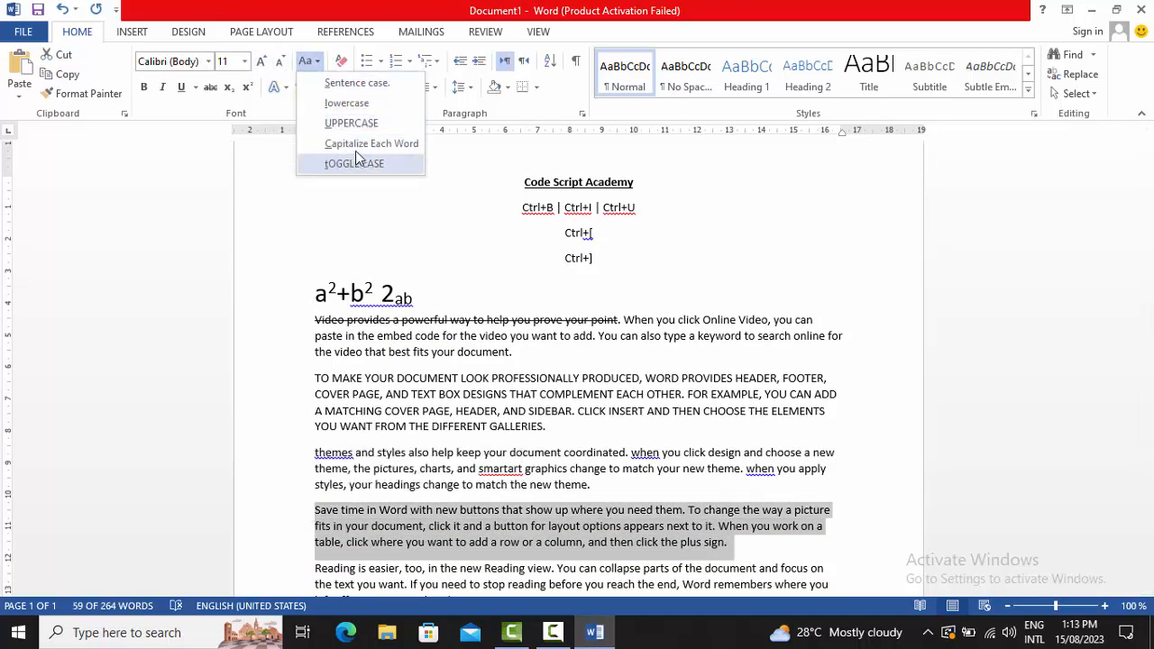
pyautogui.click(383, 83)
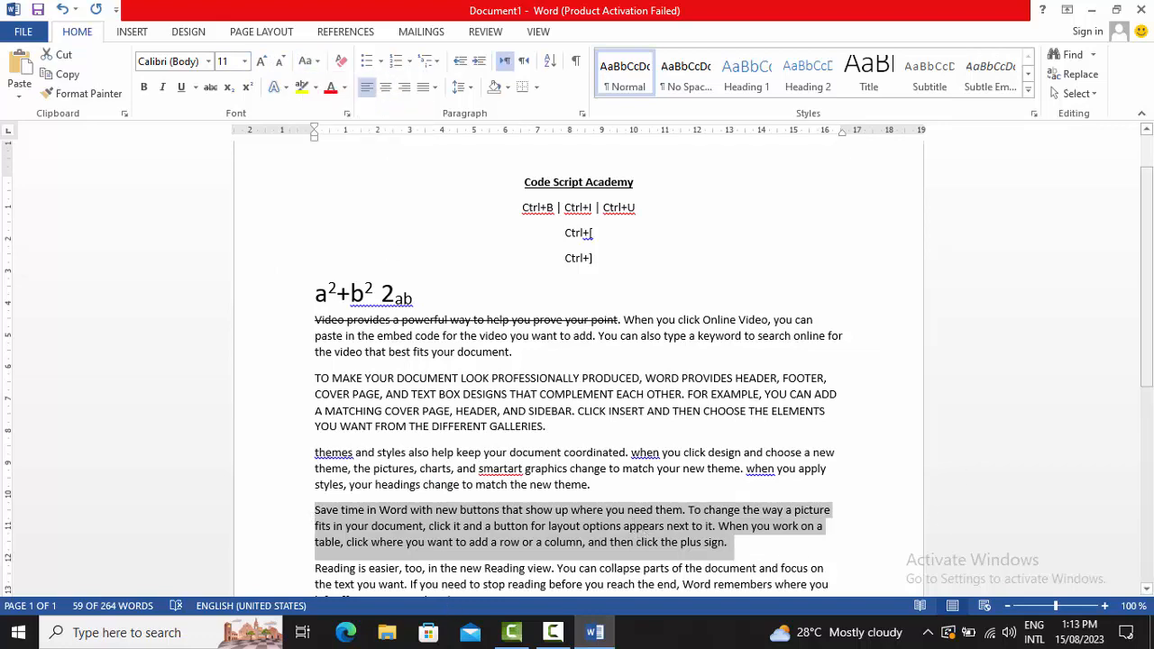
# Step: Apply Capitalize Each Word to the paragraph starting "Reading is easier, too"
pyautogui.scroll(-2, 449, 568)
pyautogui.moveTo(491, 541); pyautogui.dragTo(302, 494)
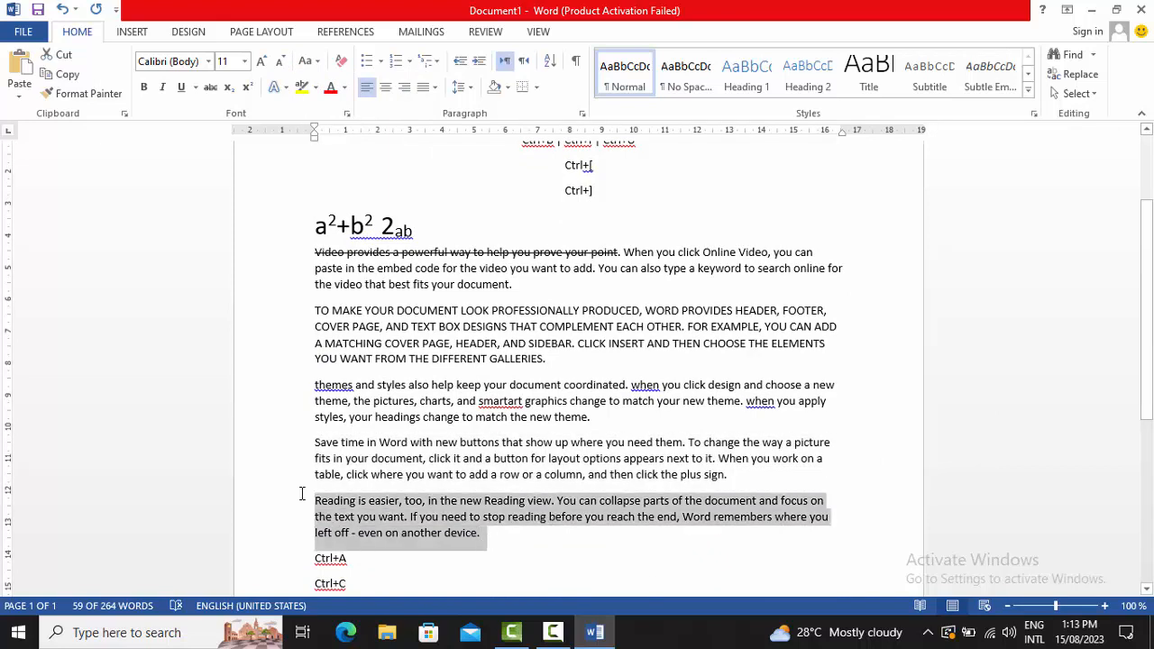
pyautogui.click(305, 60)
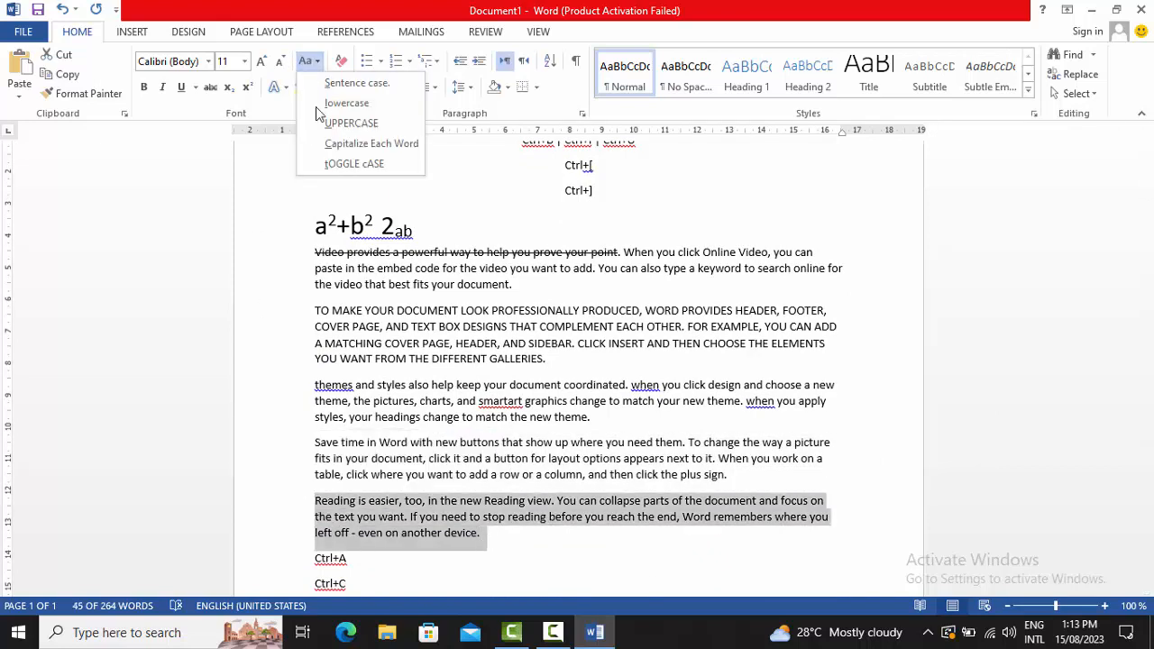
pyautogui.click(357, 145)
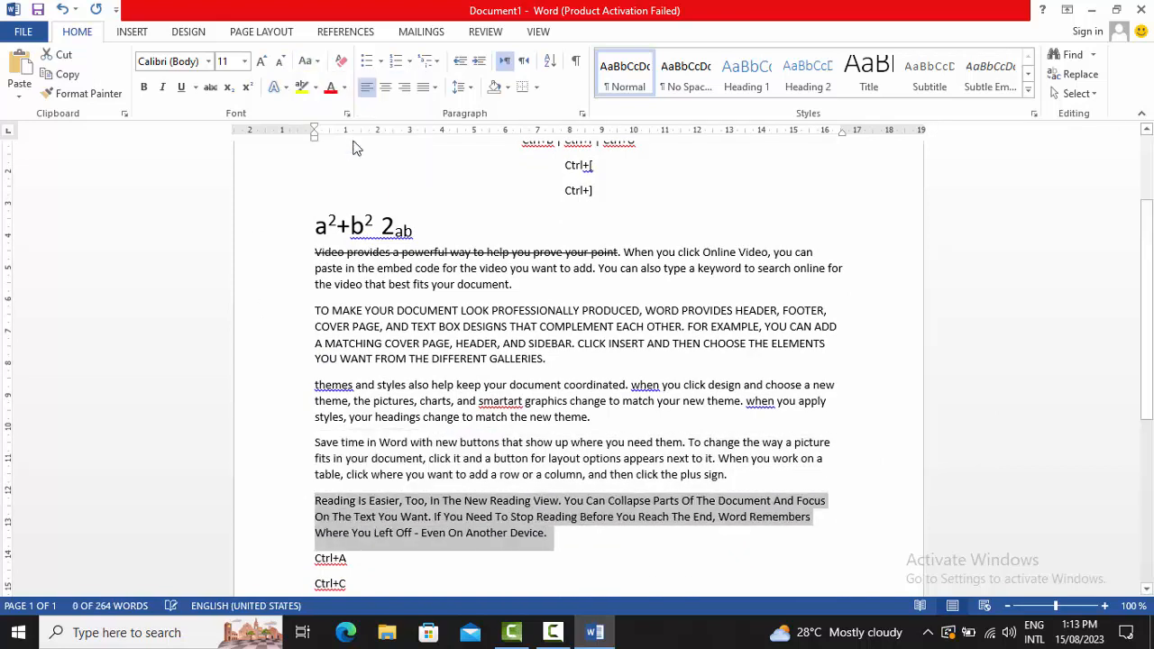
pyautogui.click(321, 509)
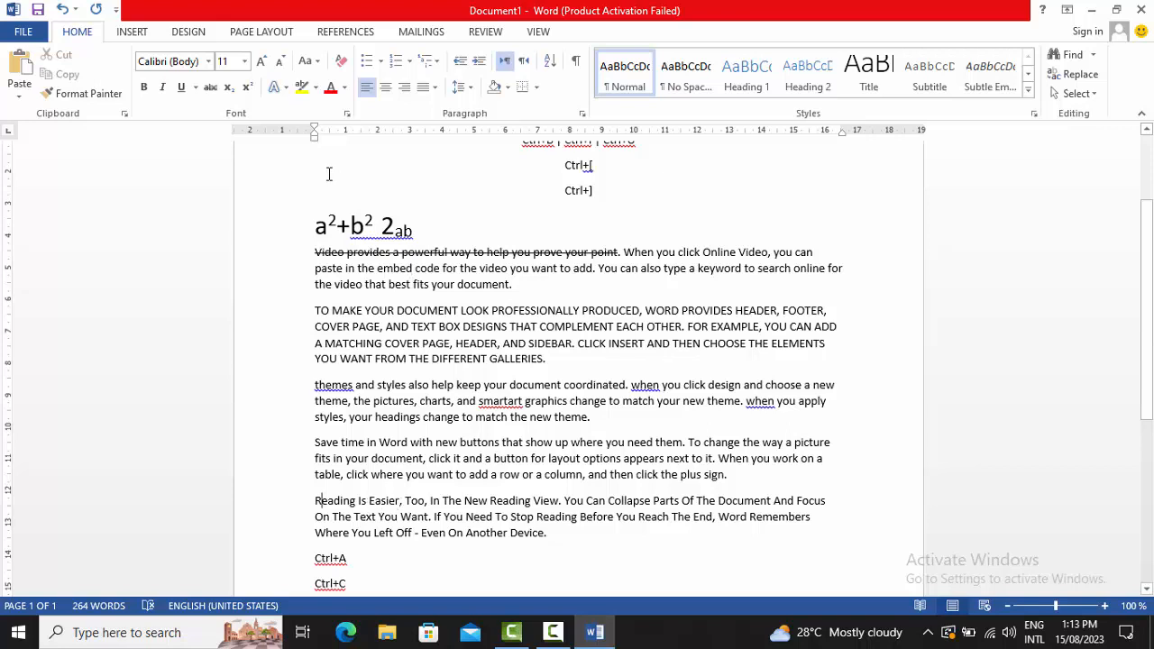
pyautogui.click(279, 60)
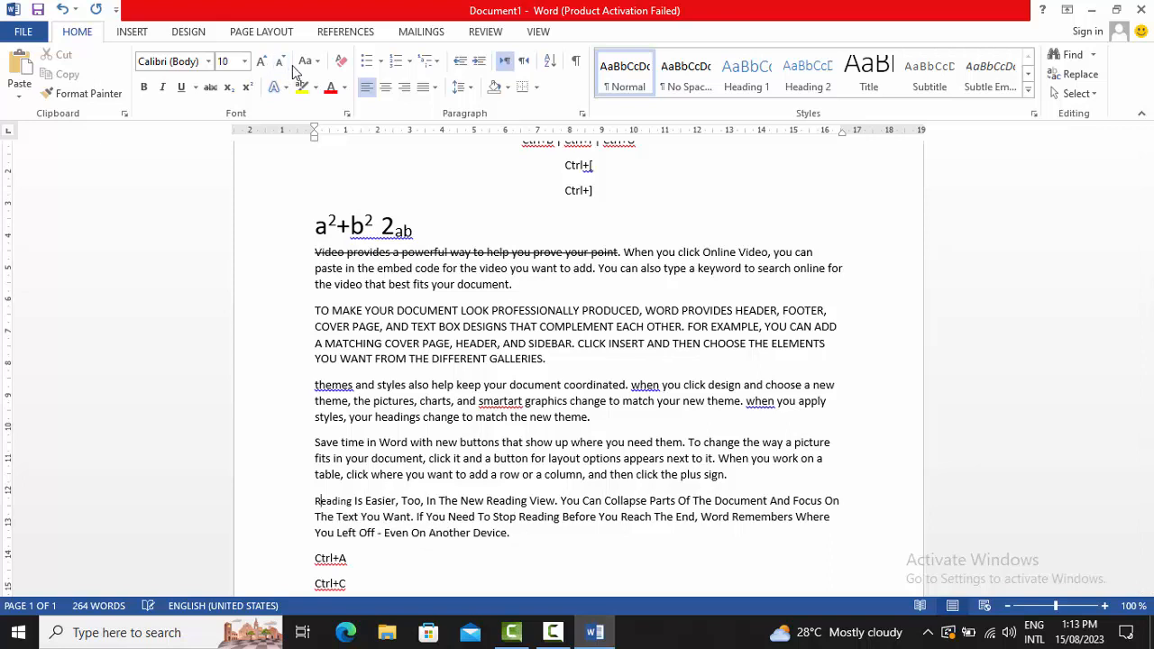
pyautogui.hotkey('ctrl', ']')
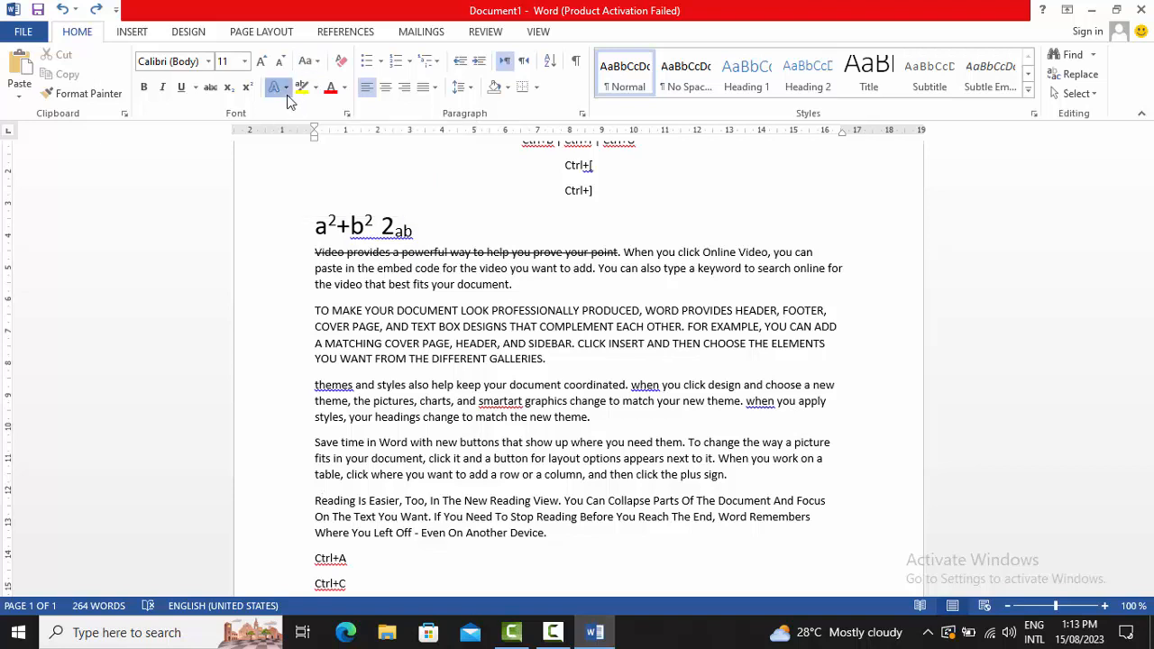
pyautogui.click(286, 87)
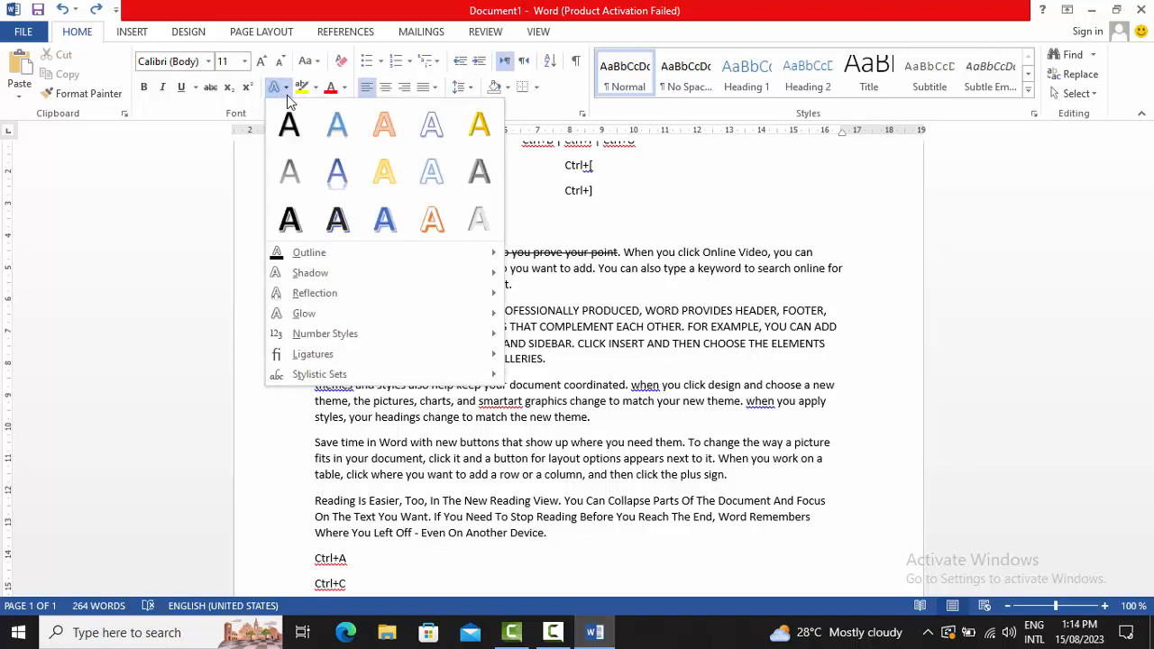
pyautogui.press('Escape')
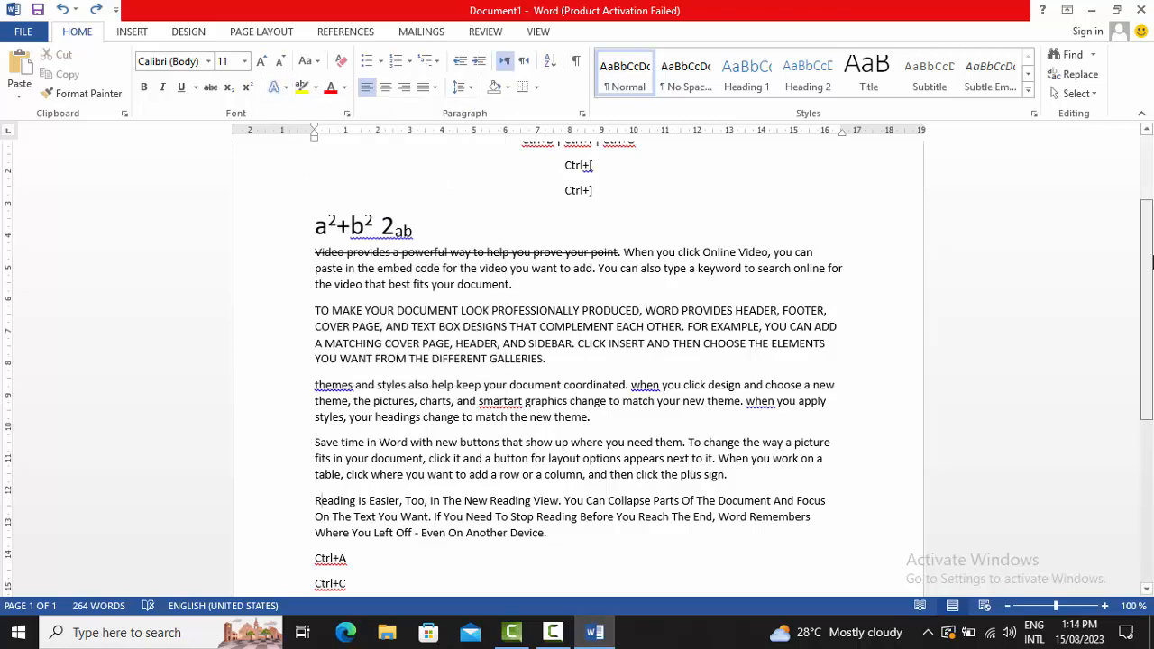
# Step: Add the line "DREAM CODE ACHIEVE" at the end of the document, leaving an empty line after "Ctrl+E Align Center"
pyautogui.moveTo(1147, 307); pyautogui.dragTo(1147, 462)
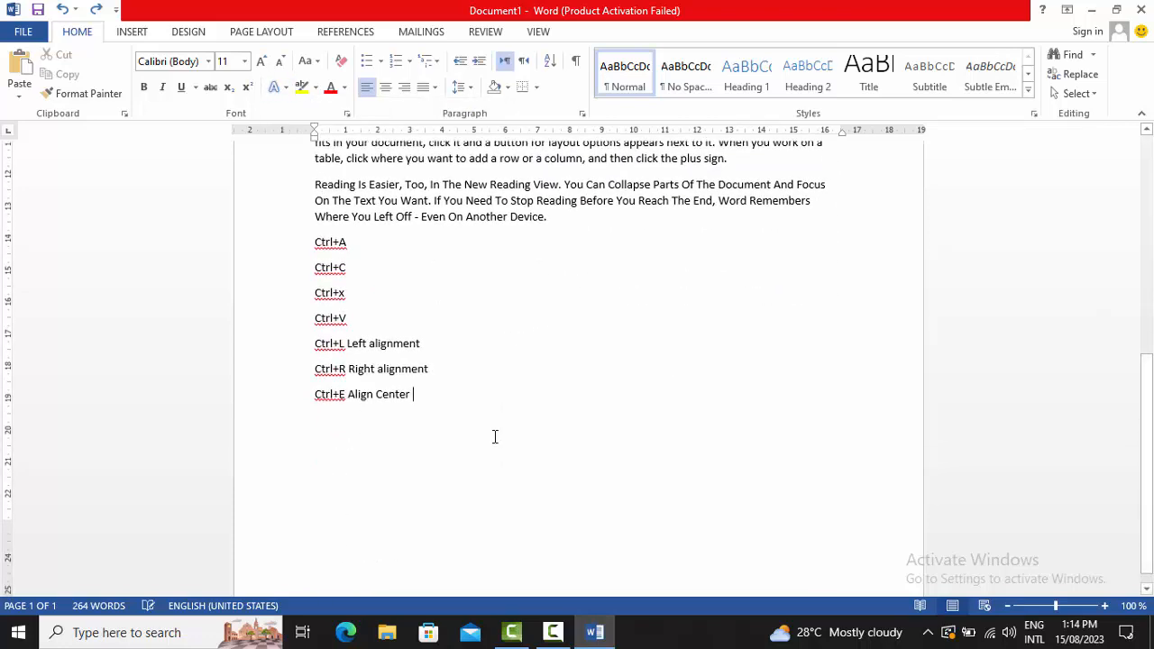
pyautogui.press('Return')
pyautogui.press('Return')
pyautogui.write('CODE A')
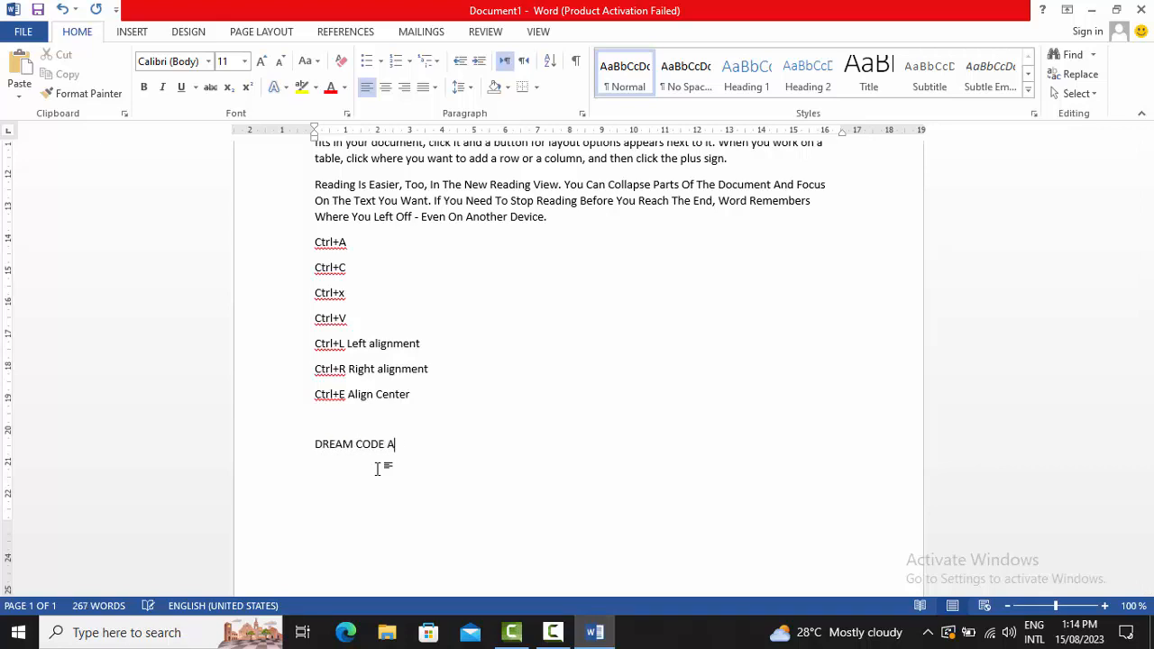
pyautogui.write('EVE')
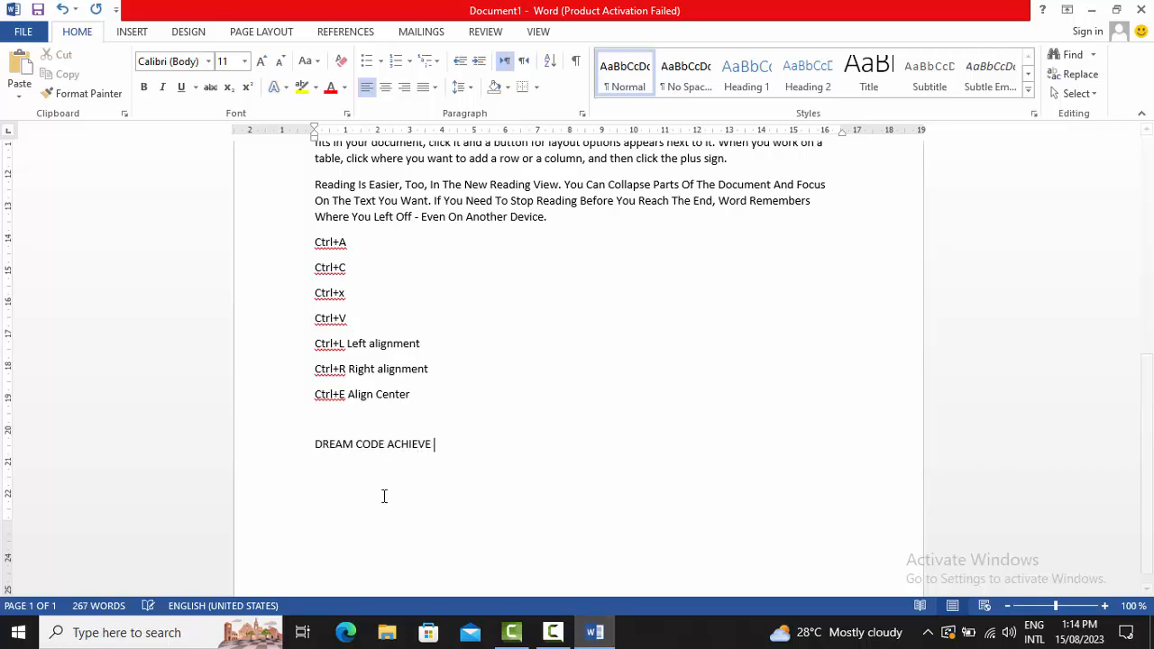
# Step: Switch to the desktop to view the slogan on the wallpaper, and return to the Word document
pyautogui.press('alt')
pyautogui.click(595, 633)
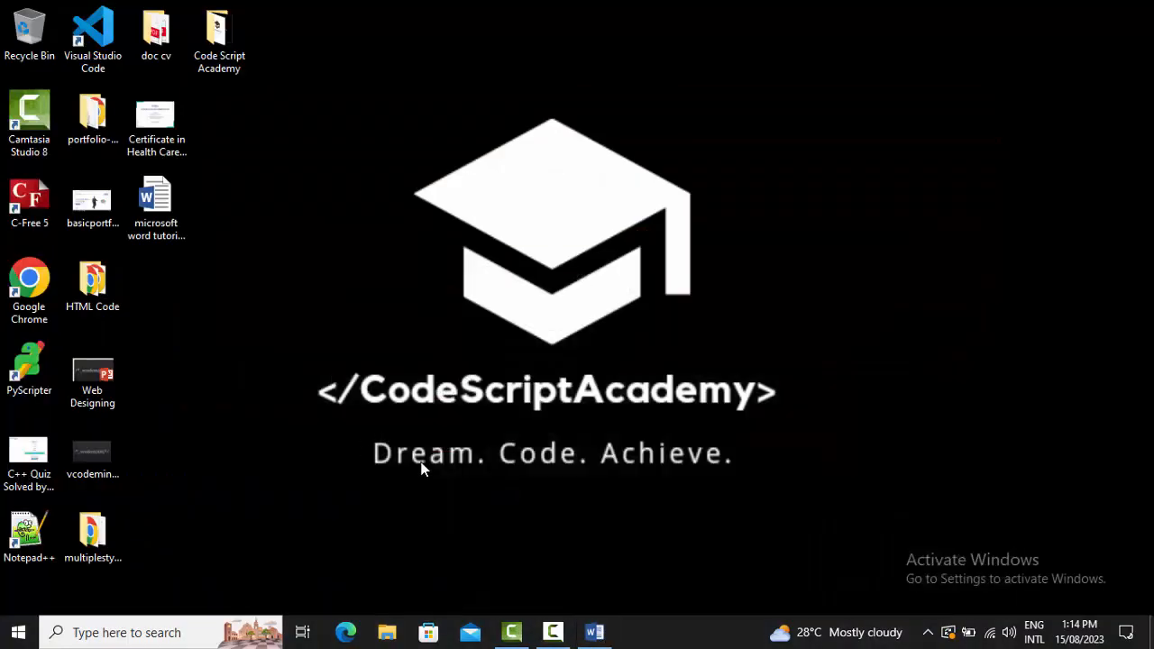
pyautogui.click(595, 633)
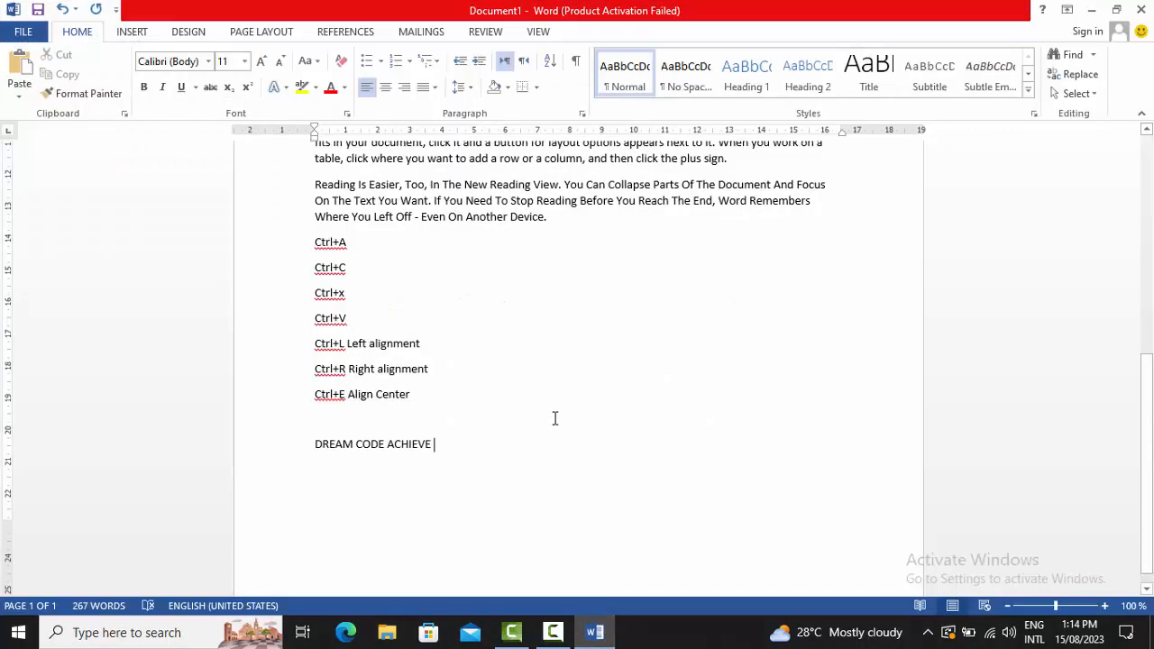
# Step: Examine the text effects available for "DREAM CODE ACHIEVE", including the Shadow, Reflection, Glow and Stylistic Sets options
pyautogui.doubleClick(326, 444)
pyautogui.click(431, 443)
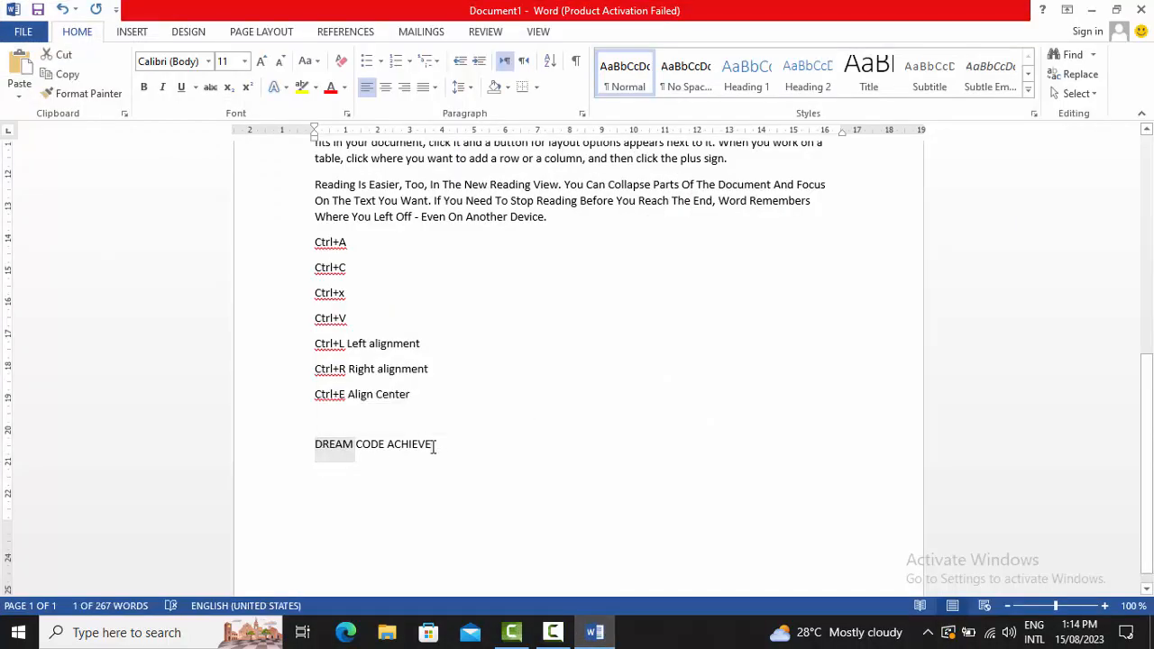
pyautogui.doubleClick(424, 444)
pyautogui.moveTo(314, 447); pyautogui.dragTo(448, 449)
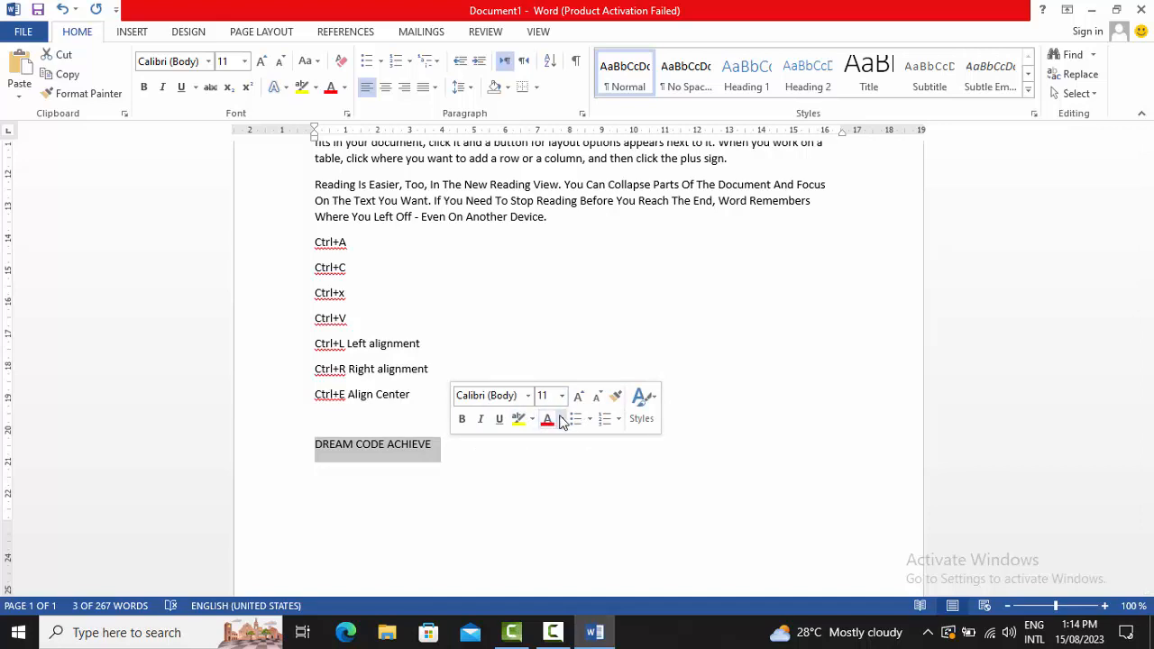
pyautogui.click(280, 86)
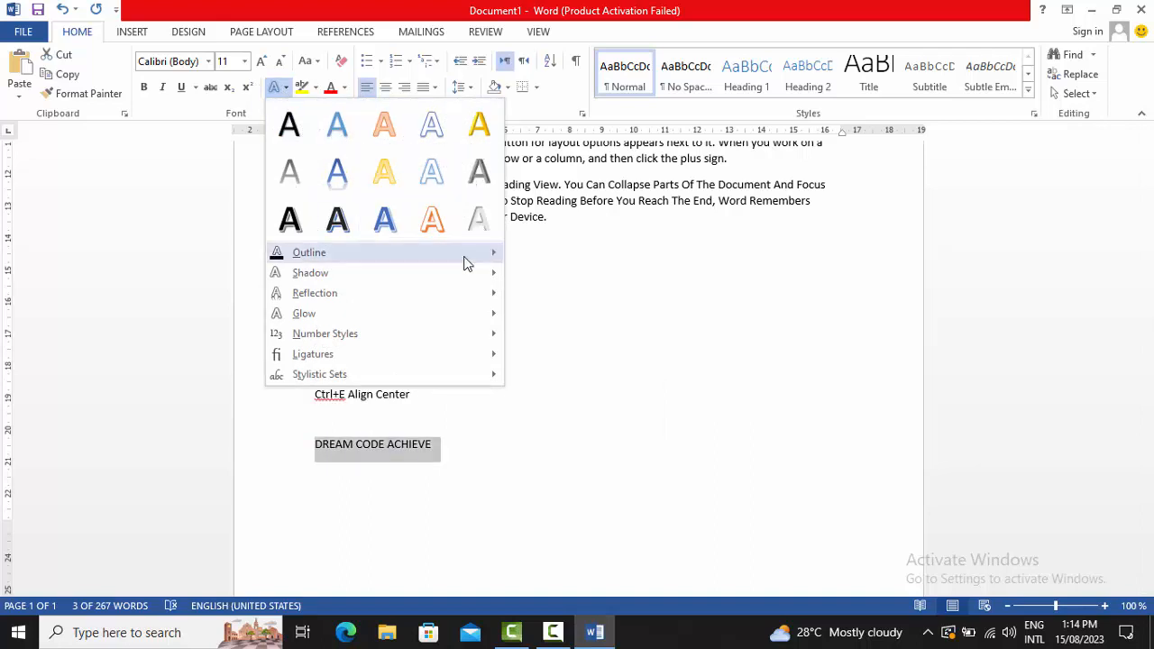
pyautogui.moveTo(468, 274)
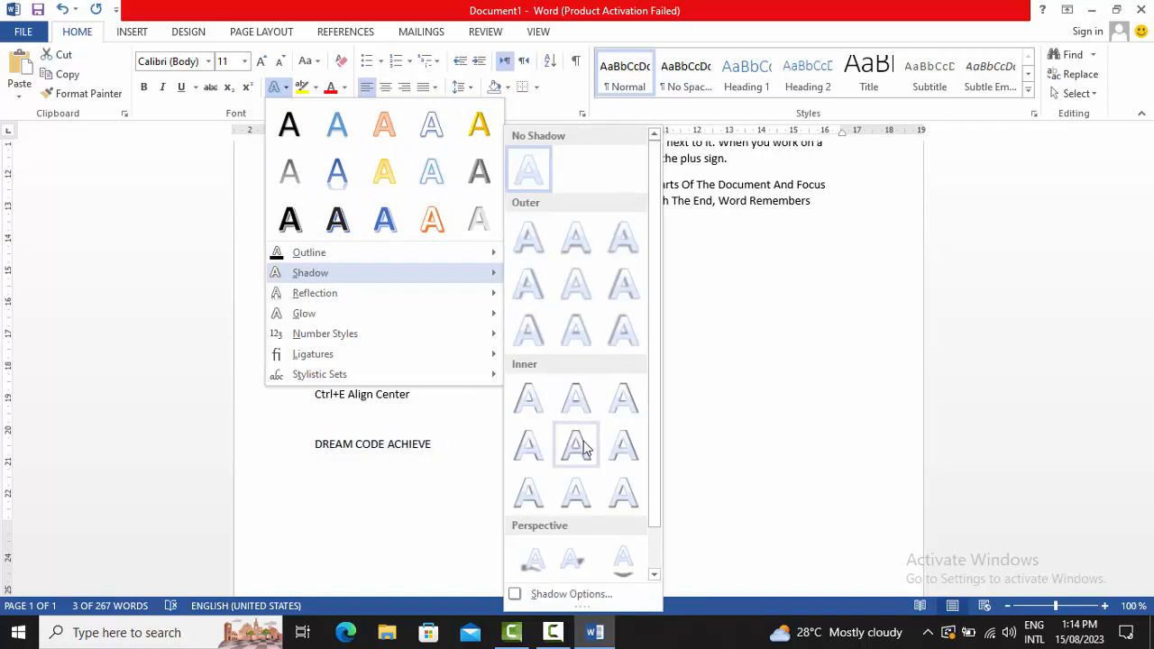
pyautogui.moveTo(388, 295)
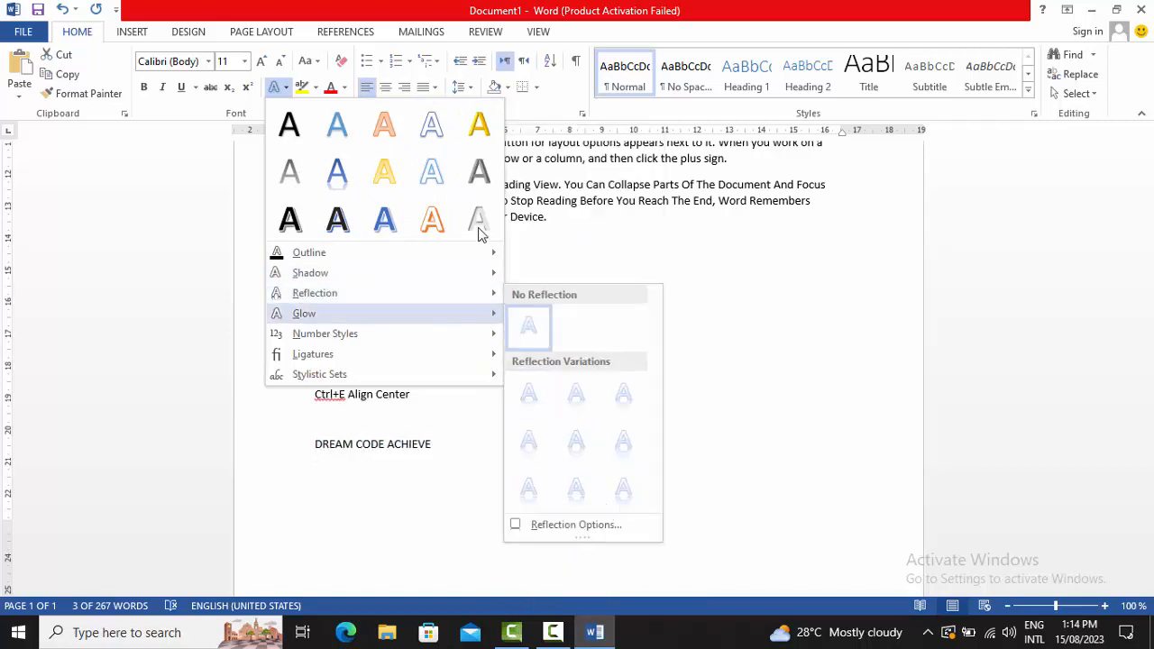
pyautogui.moveTo(440, 309)
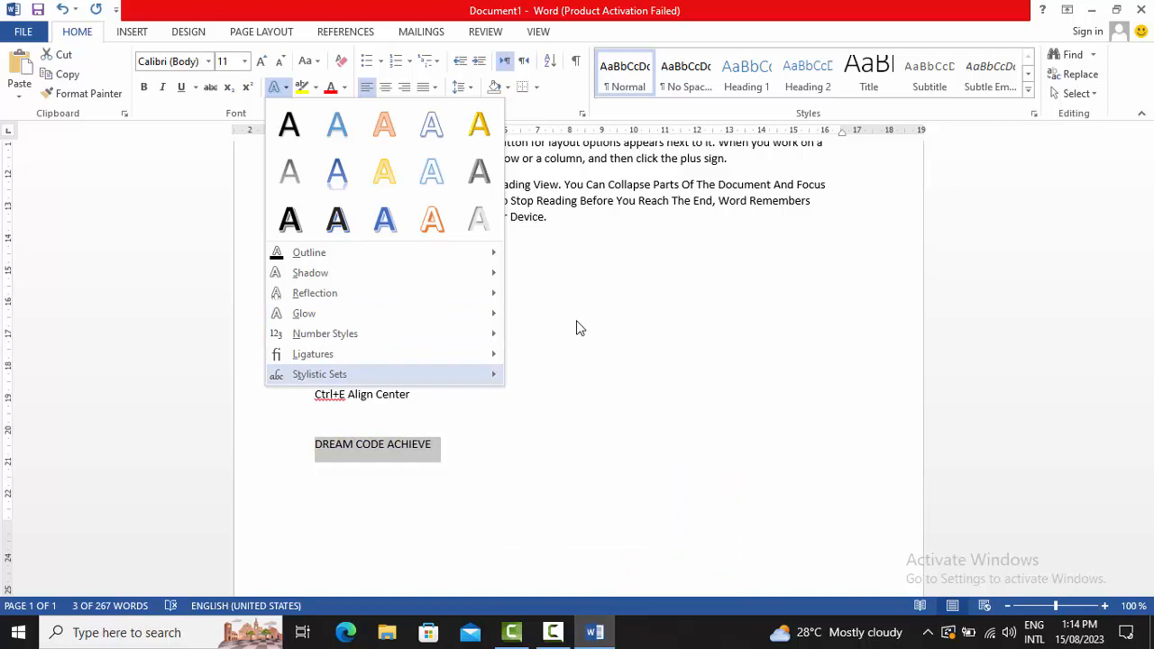
pyautogui.press('Escape')
pyautogui.click(382, 174)
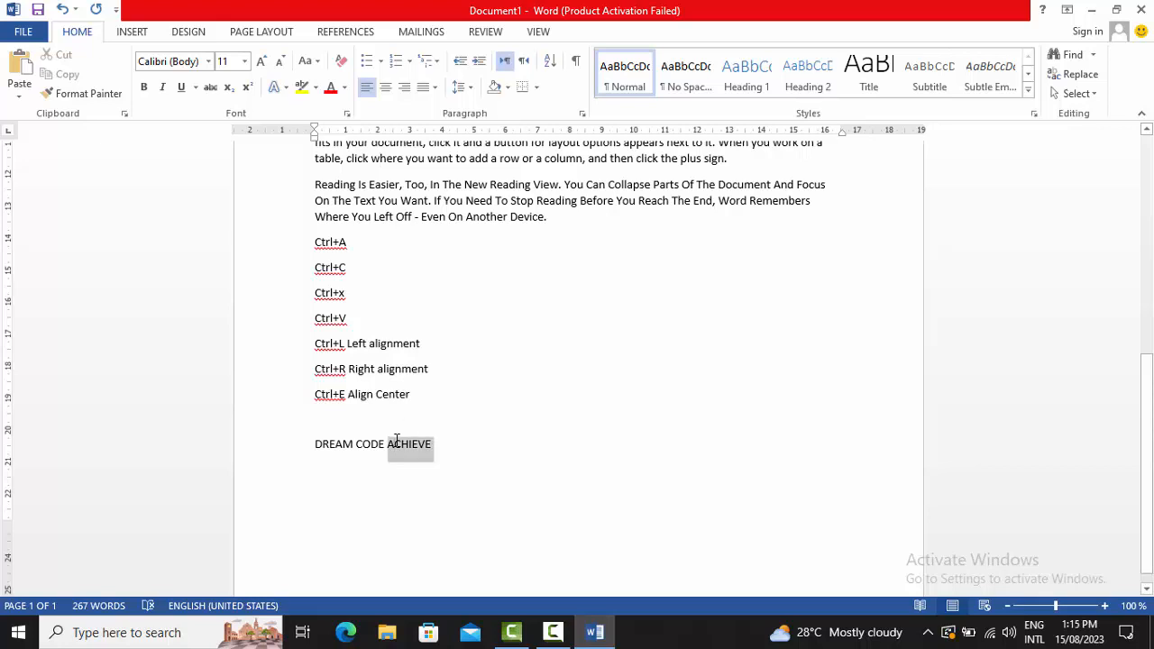
# Step: Apply the gold outlined text effect to the whole "DREAM CODE ACHIEVE" line
pyautogui.tripleClick(397, 441)
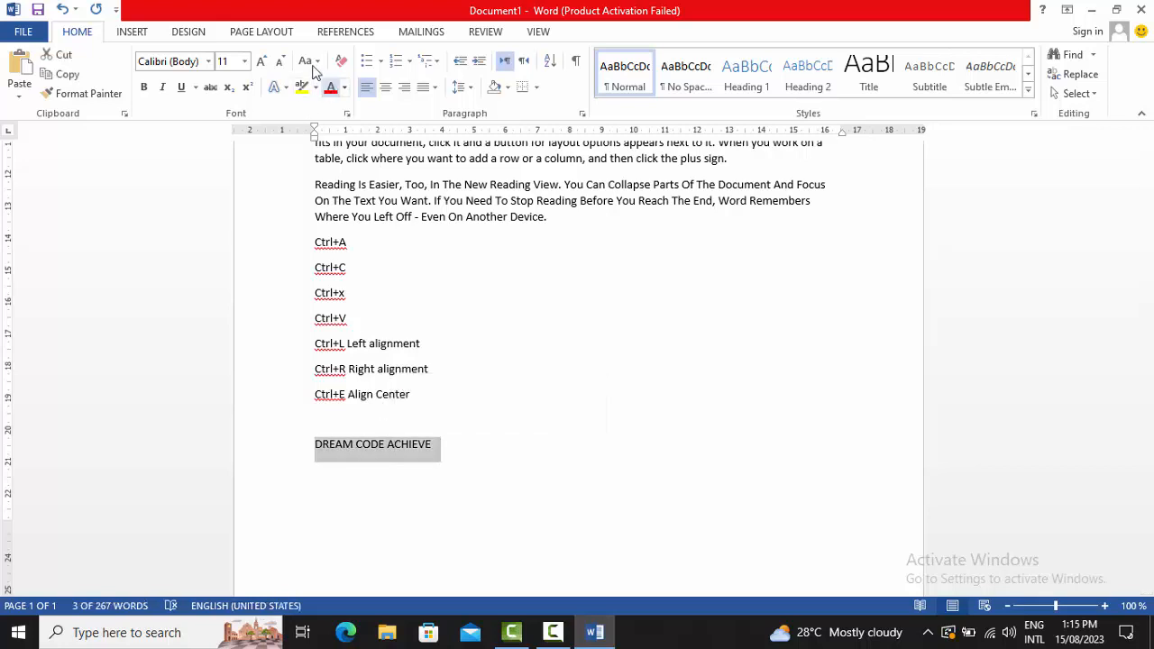
pyautogui.click(276, 87)
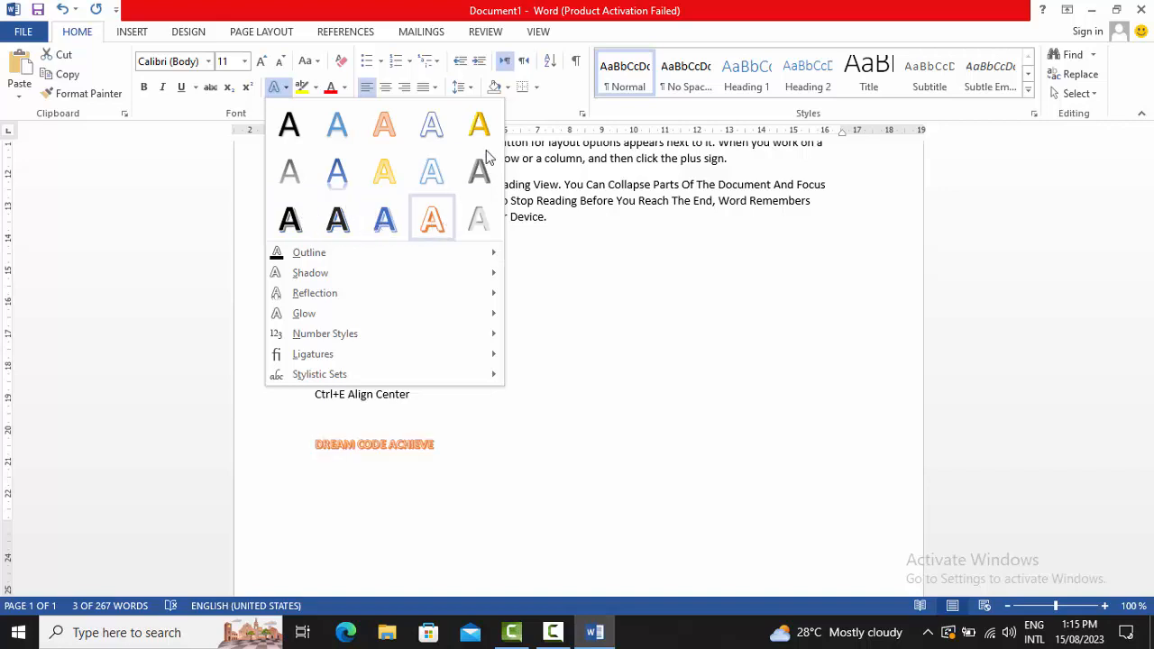
pyautogui.click(386, 172)
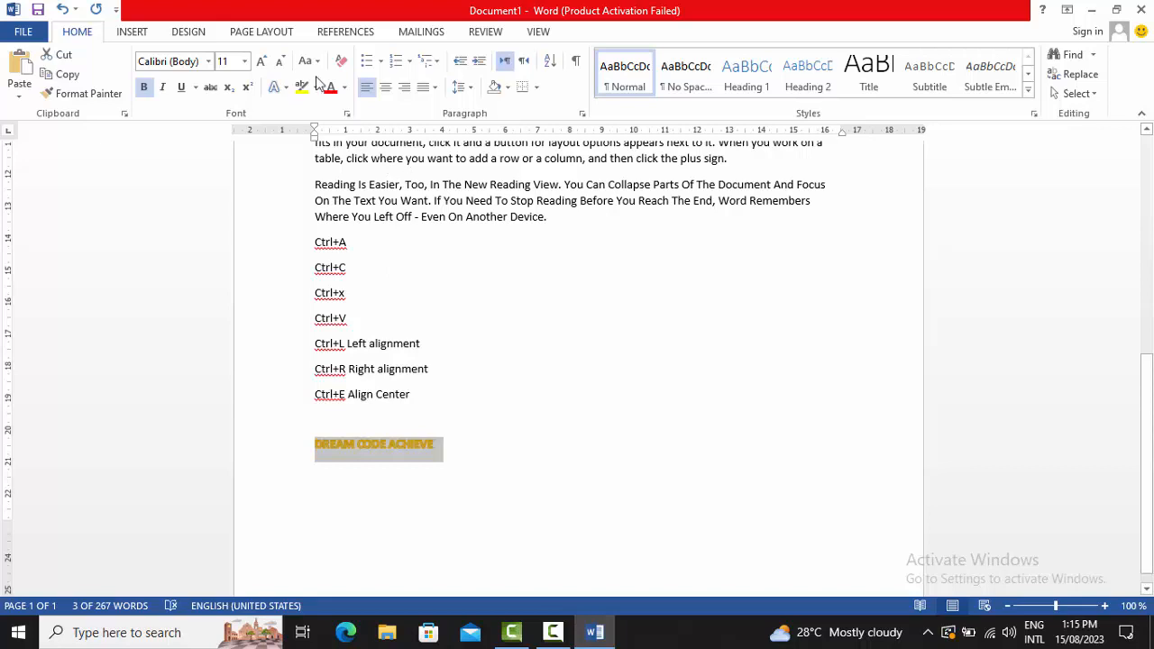
# Step: Enlarge the "DREAM CODE ACHIEVE" text by six font size increments and deselect it
pyautogui.click(261, 61)
pyautogui.click(261, 60)
pyautogui.click(261, 60)
pyautogui.click(261, 61)
pyautogui.click(261, 60)
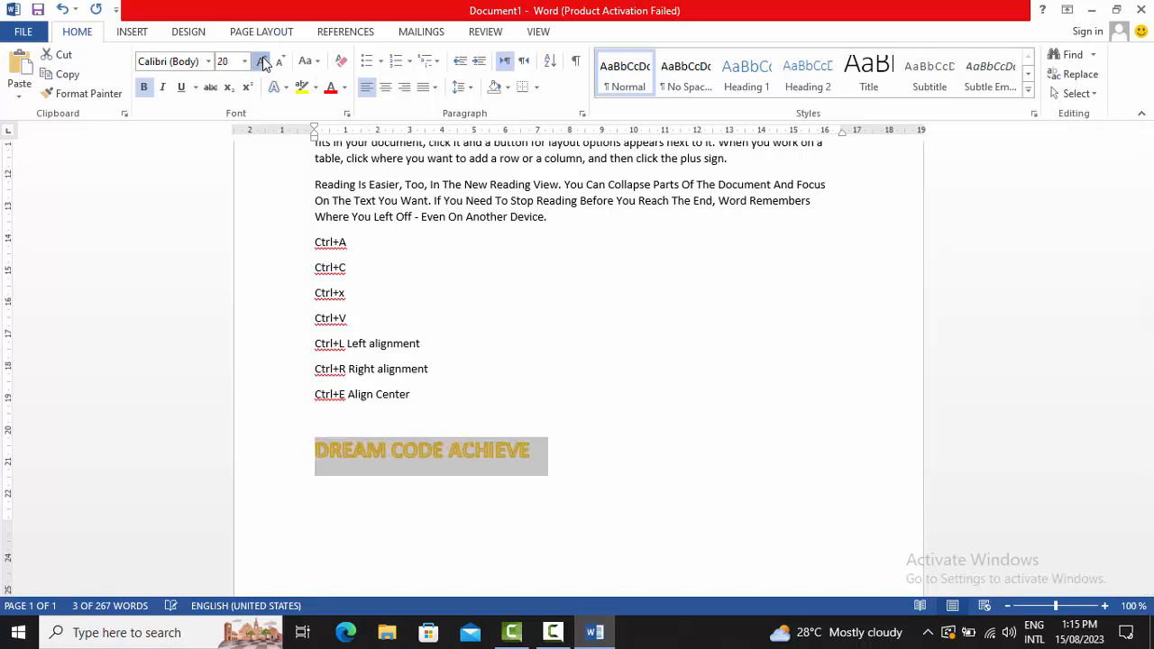
pyautogui.click(261, 60)
pyautogui.click(584, 381)
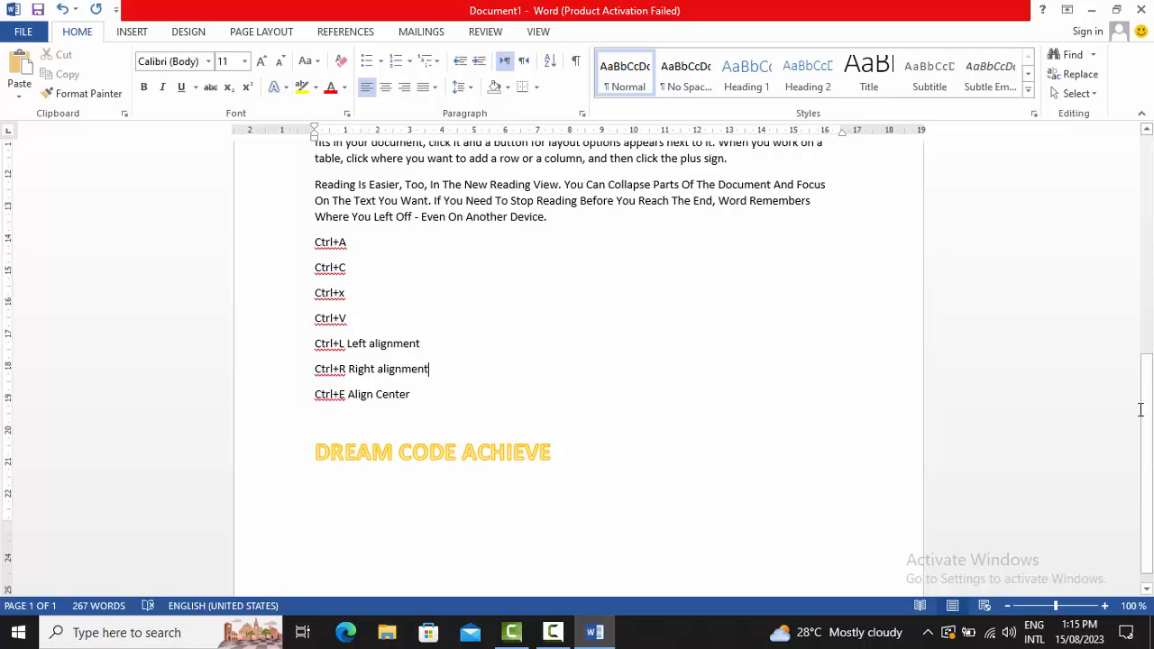
# Step: Highlight the word "smartart" in yellow and deselect it
pyautogui.scroll(4, 1141, 411)
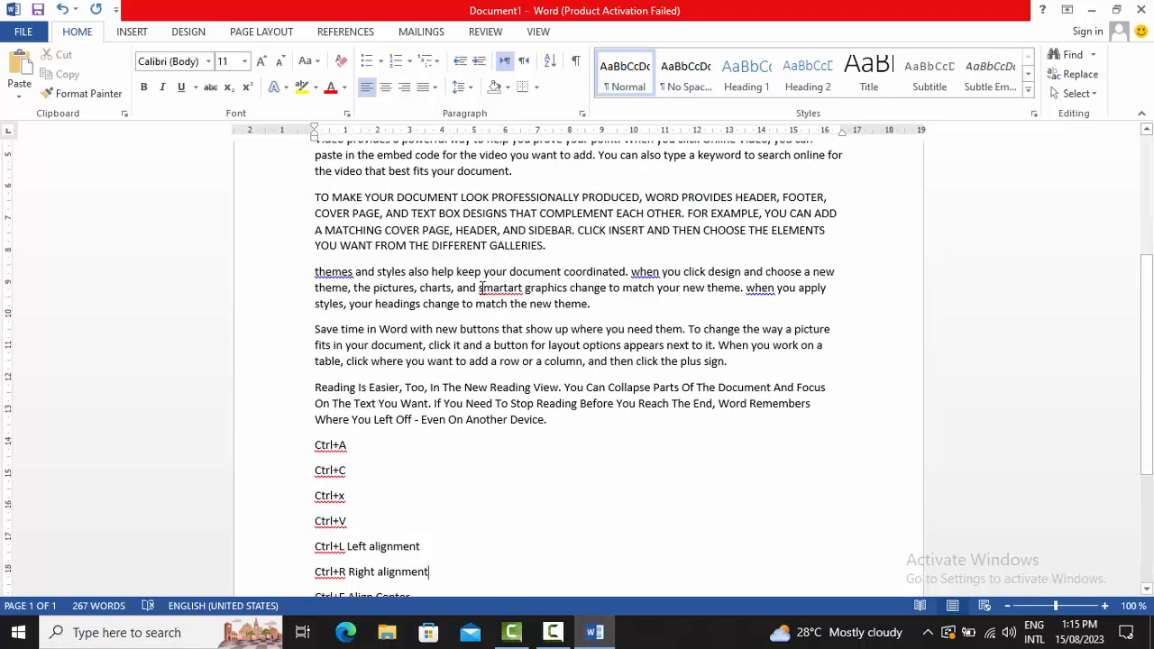
pyautogui.moveTo(479, 287); pyautogui.dragTo(524, 289)
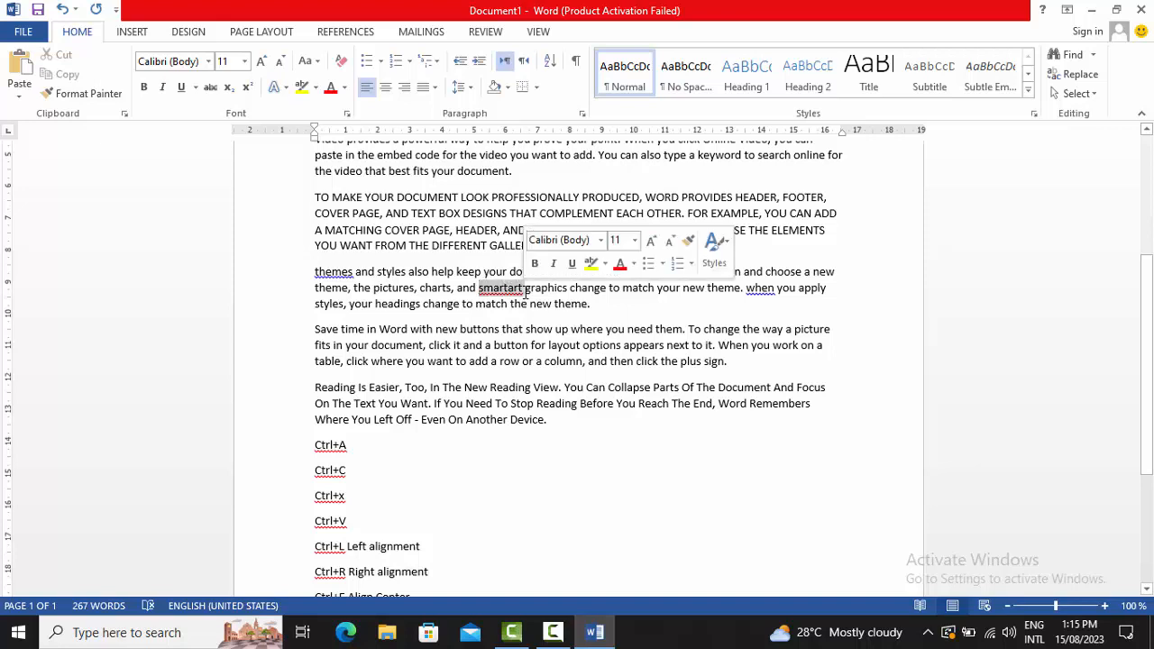
pyautogui.click(316, 90)
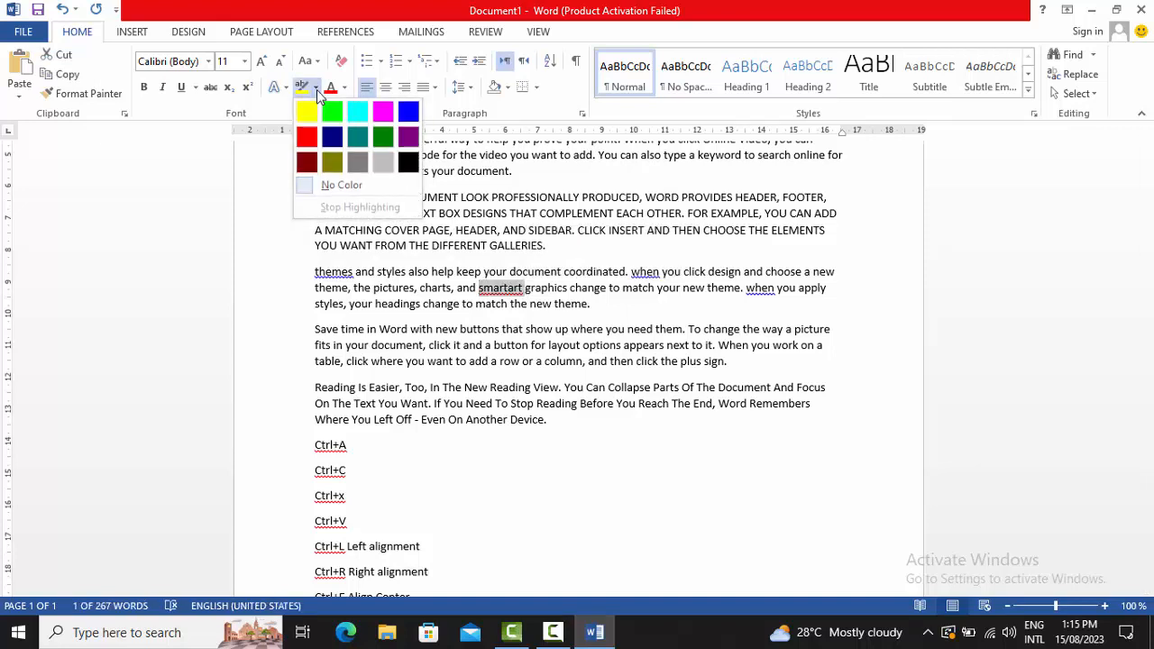
pyautogui.click(317, 89)
pyautogui.click(316, 89)
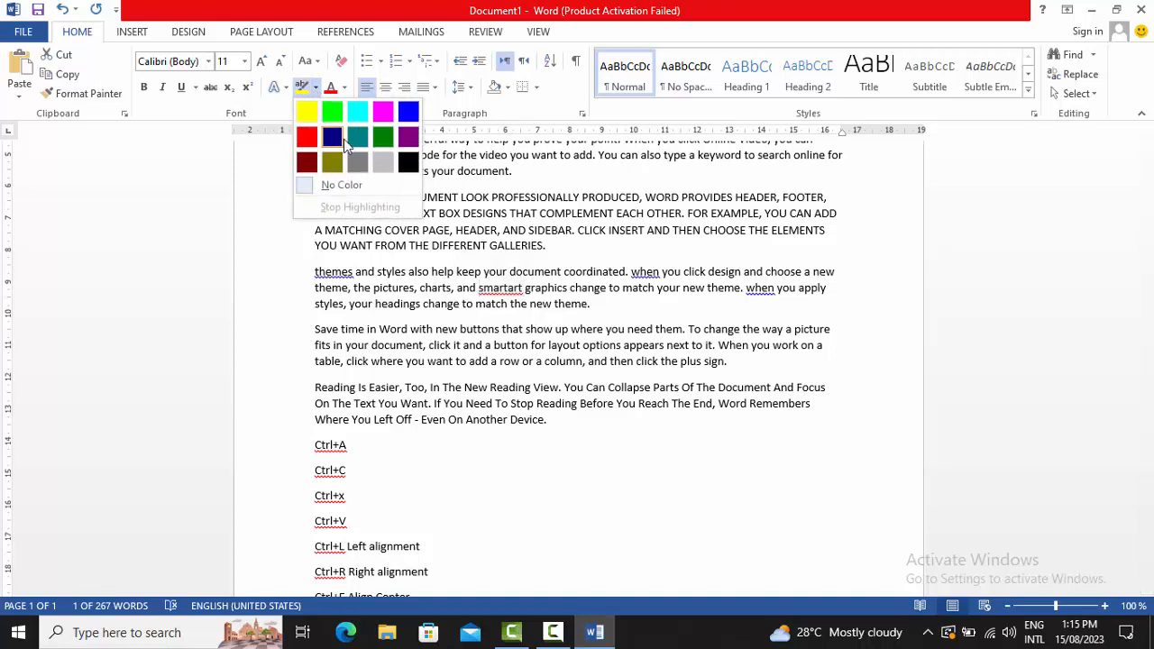
pyautogui.click(308, 111)
pyautogui.click(375, 196)
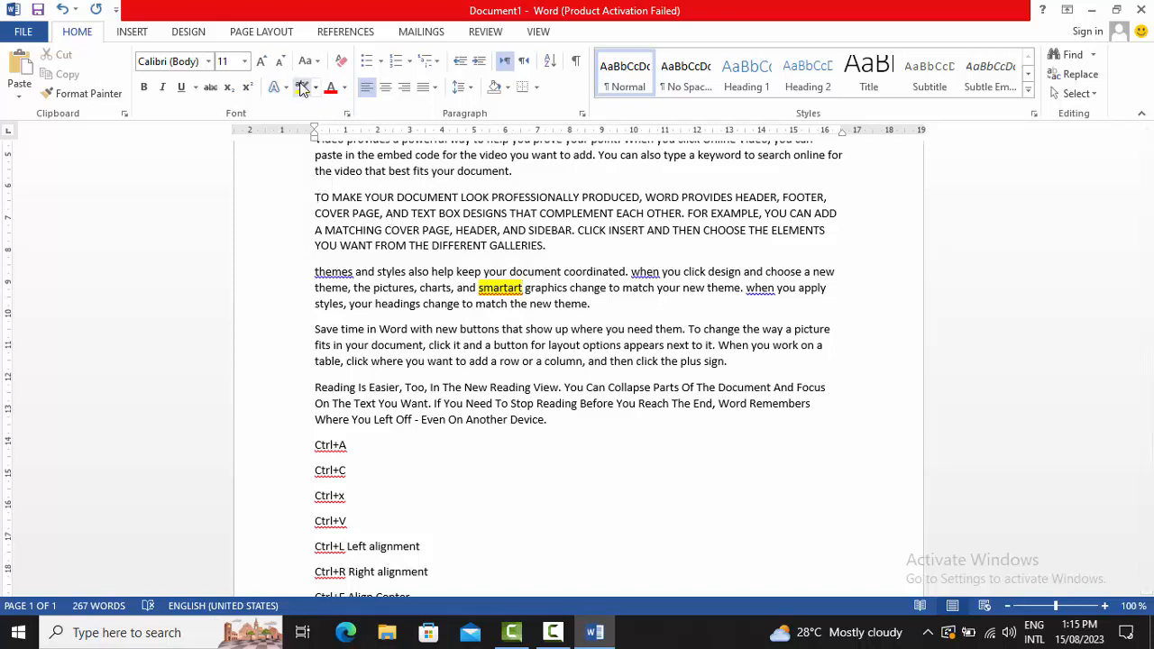
# Step: Highlight the two paragraphs from "Save time in Word" to "Even On Another Device." in turquoise
pyautogui.moveTo(565, 429); pyautogui.dragTo(315, 329)
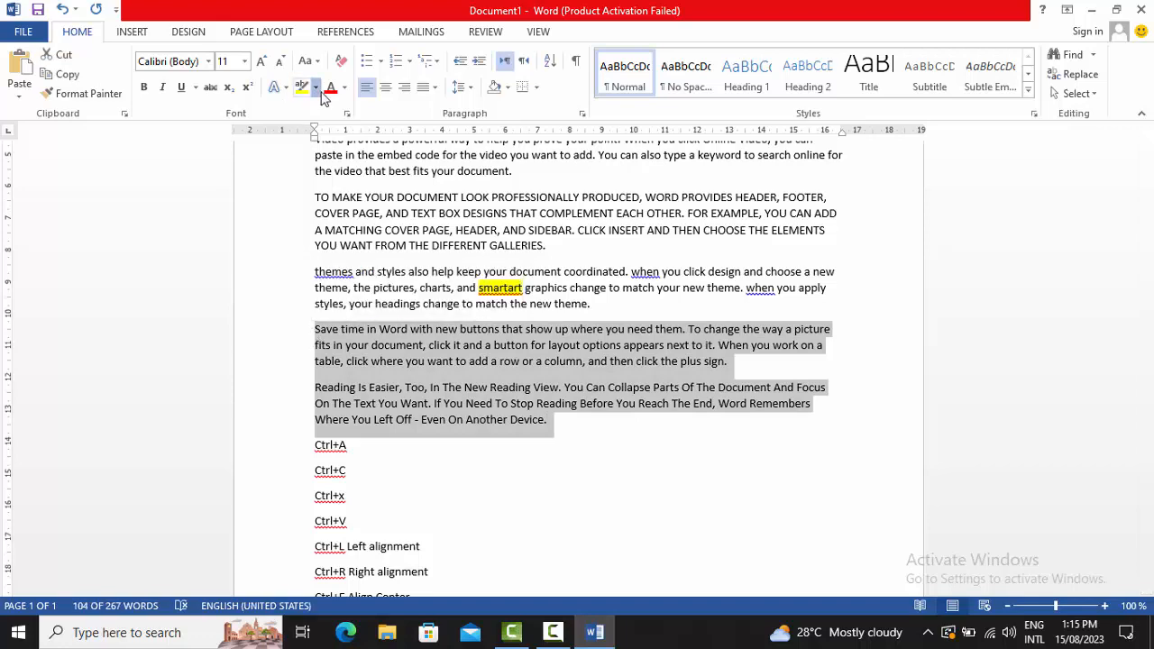
pyautogui.click(316, 88)
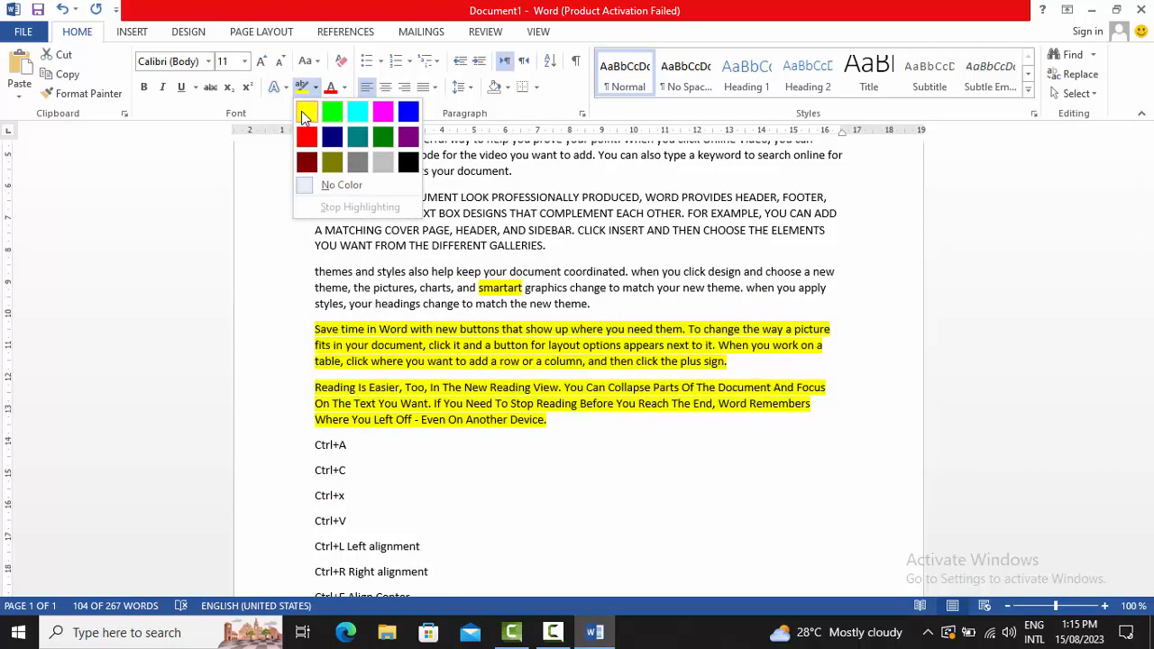
pyautogui.click(358, 116)
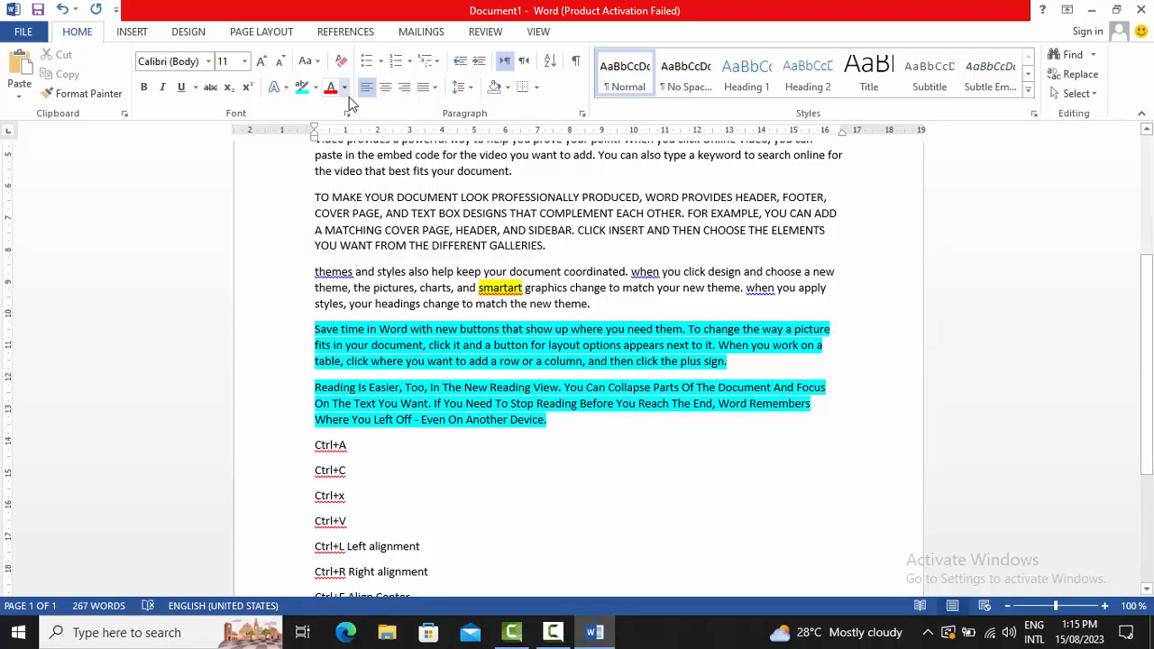
# Step: Colour the uppercase paragraph and the line "the video that best fits your document." above it red
pyautogui.scroll(2, 609, 315)
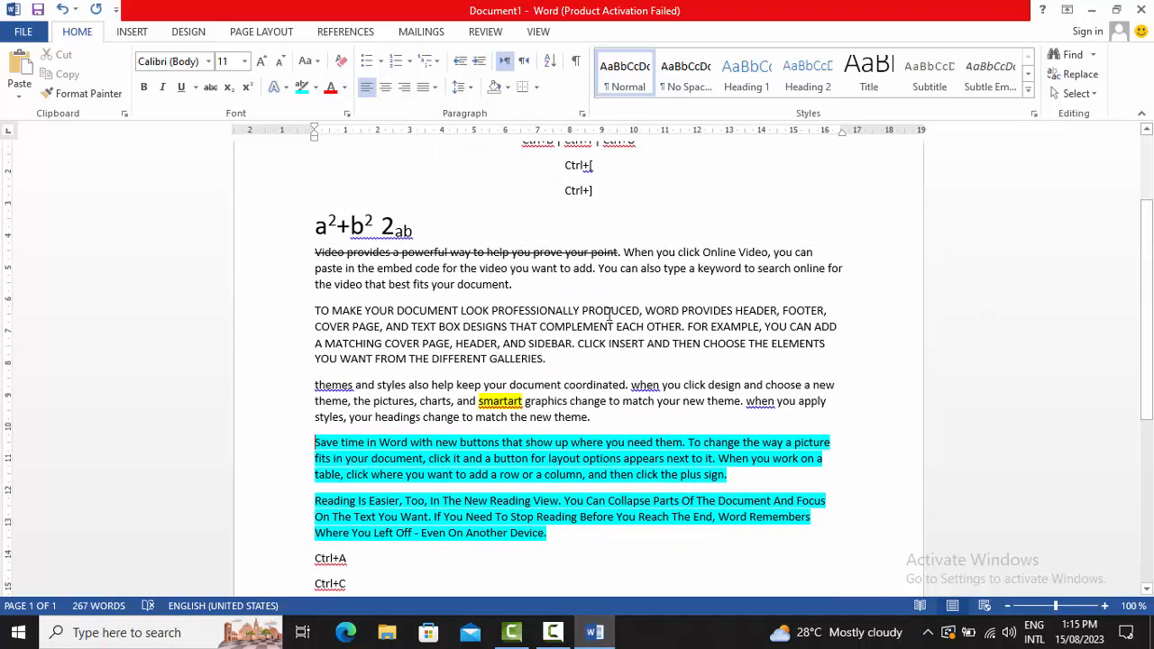
pyautogui.moveTo(564, 358); pyautogui.dragTo(253, 298)
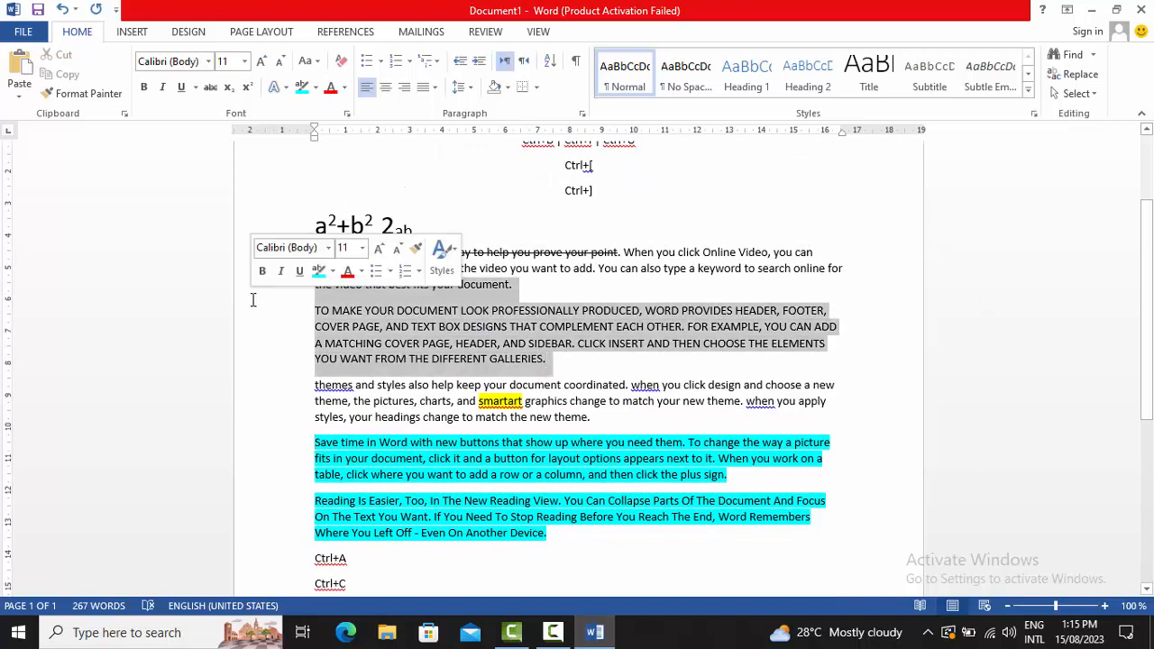
pyautogui.click(344, 87)
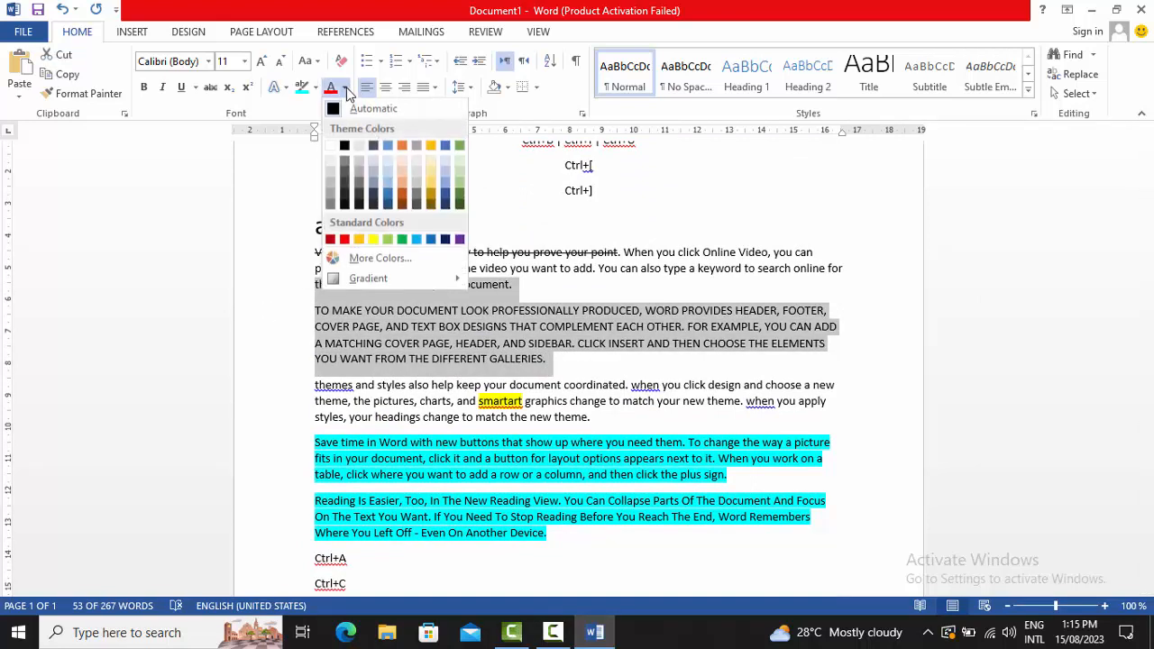
pyautogui.click(344, 239)
pyautogui.click(635, 257)
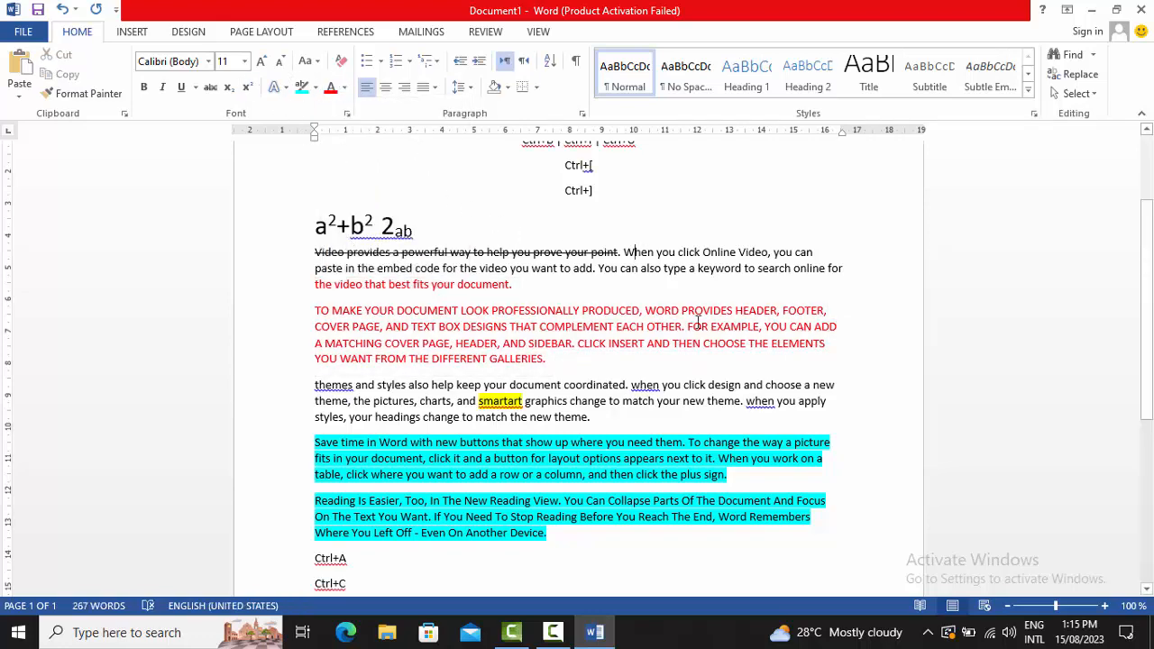
# Step: Try right and centre alignment on the whole document, and finally align all of its text left
pyautogui.moveTo(1149, 299); pyautogui.dragTo(1150, 228)
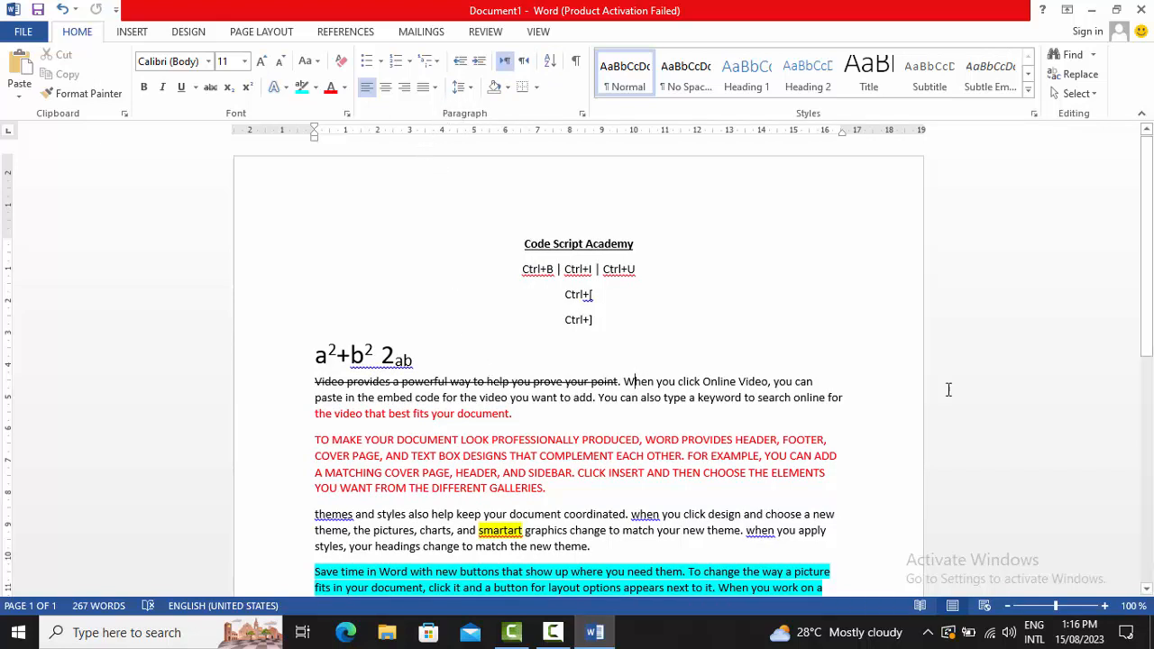
pyautogui.moveTo(1150, 253)
pyautogui.mouseDown()
pyautogui.moveTo(1150, 273)
pyautogui.moveTo(1150, 263)
pyautogui.mouseUp()
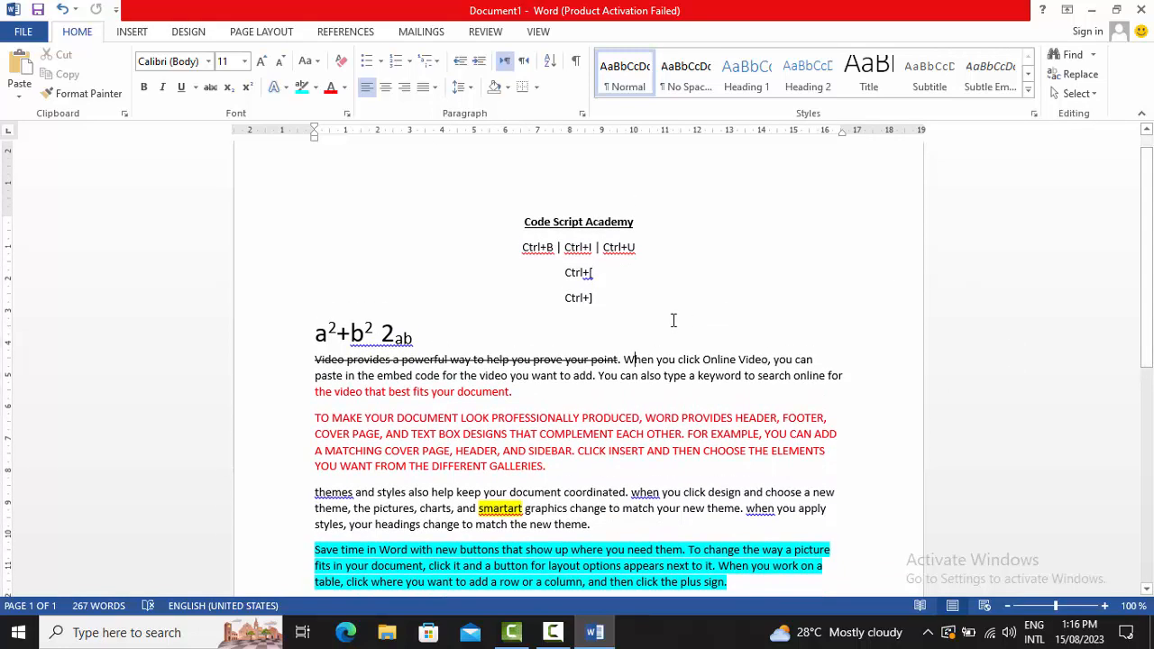
pyautogui.hotkey('ctrl', 'a')
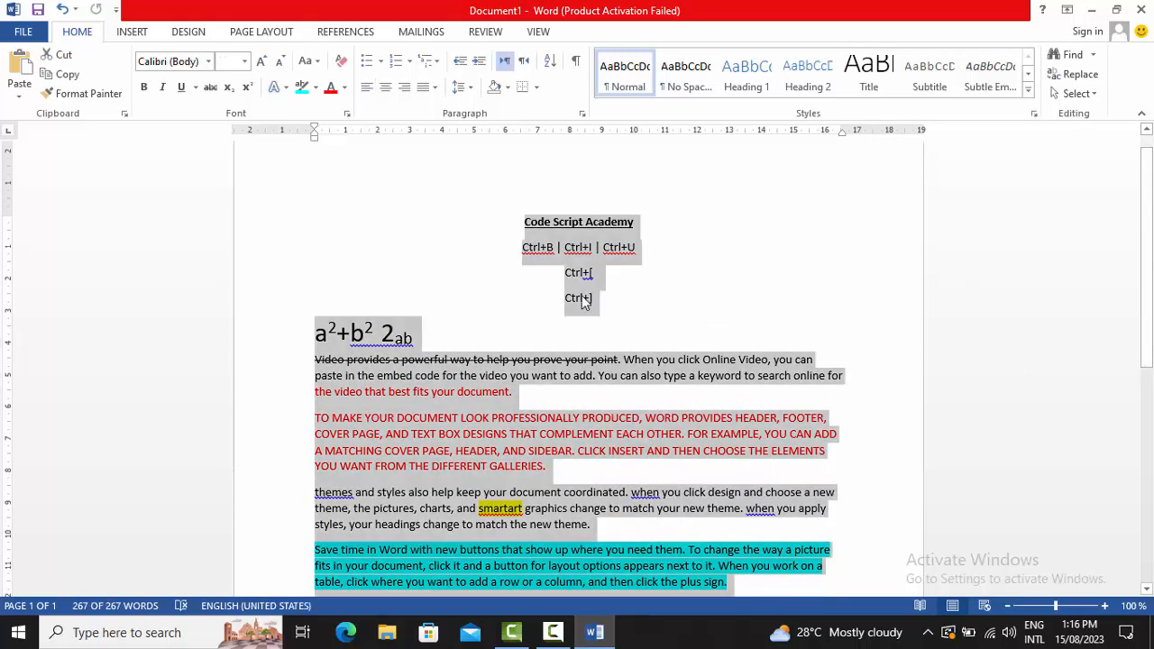
pyautogui.click(406, 90)
pyautogui.click(368, 90)
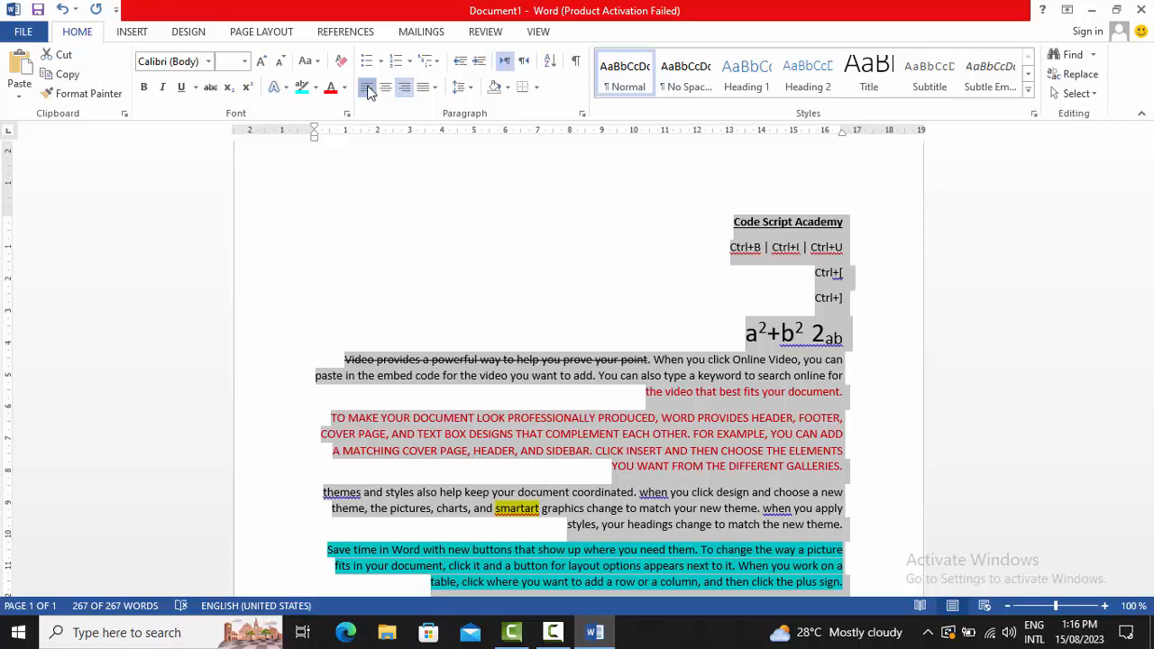
pyautogui.click(385, 91)
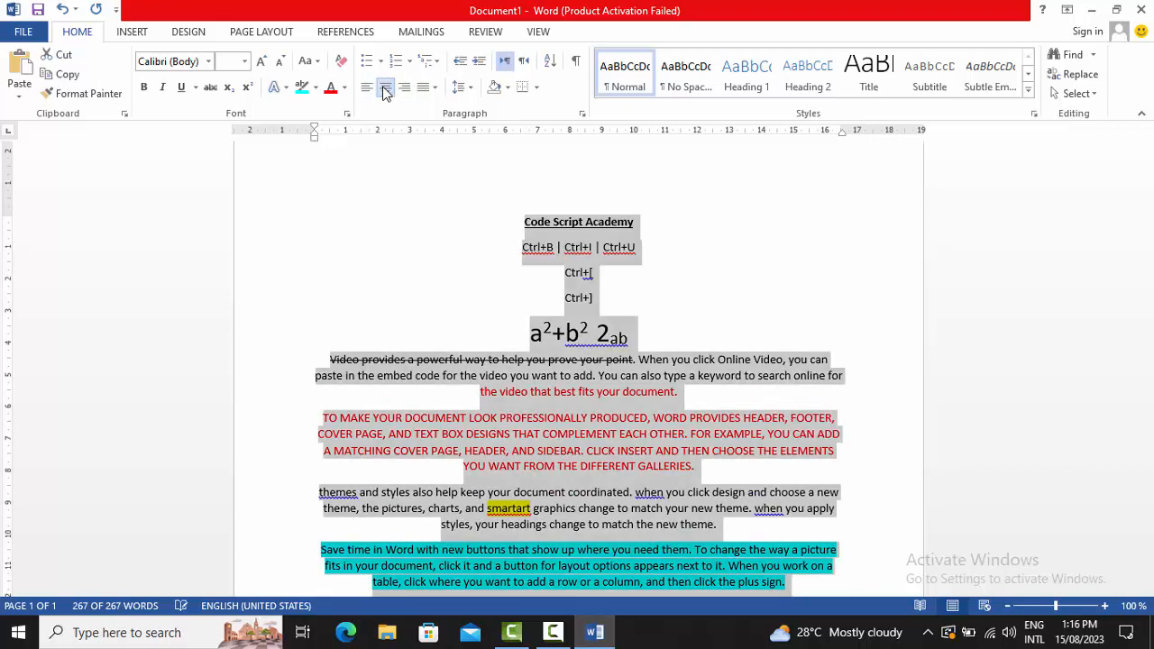
pyautogui.click(362, 93)
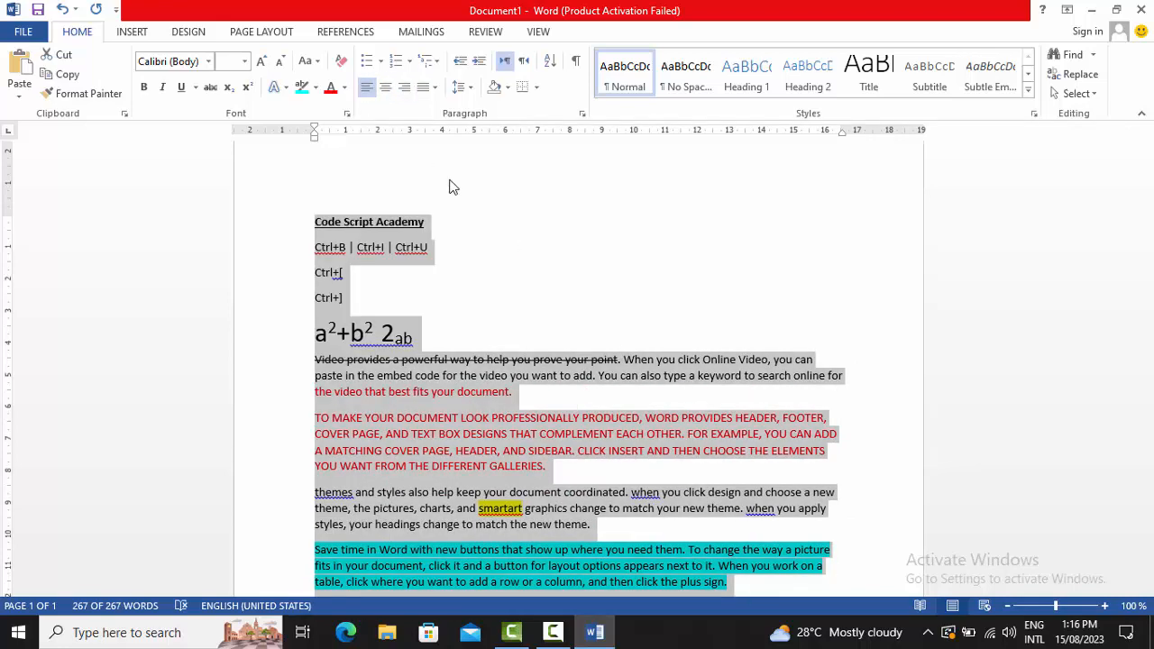
pyautogui.click(572, 289)
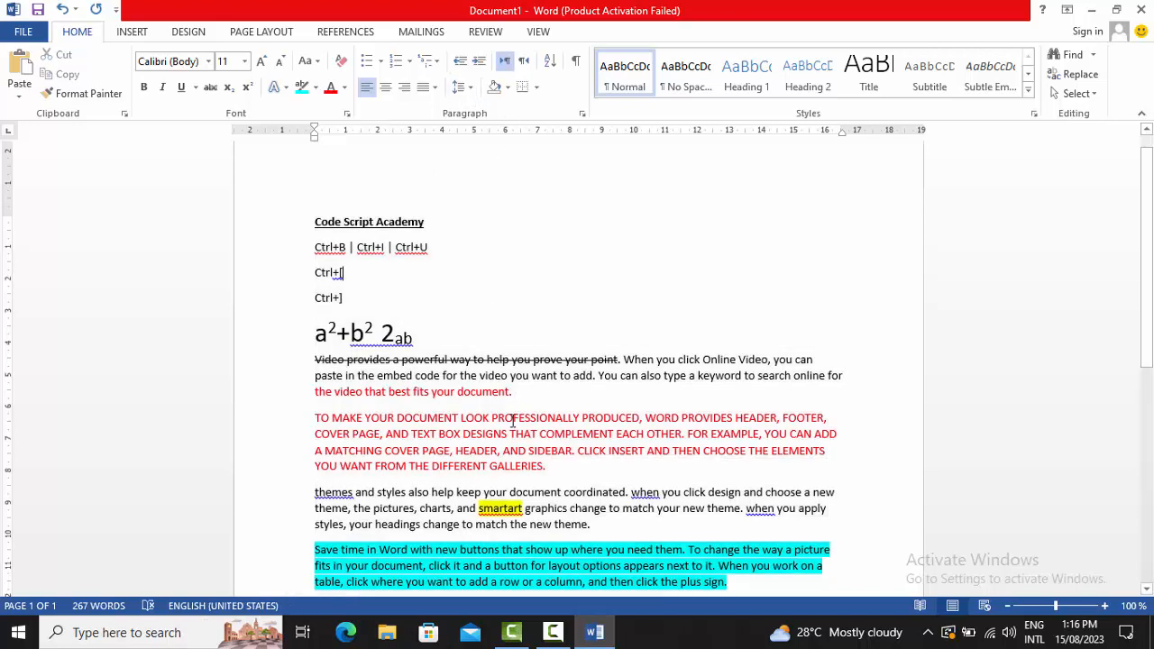
# Step: Set the line spacing of the red uppercase paragraph to 2.5 and deselect it
pyautogui.moveTo(556, 467); pyautogui.dragTo(321, 420)
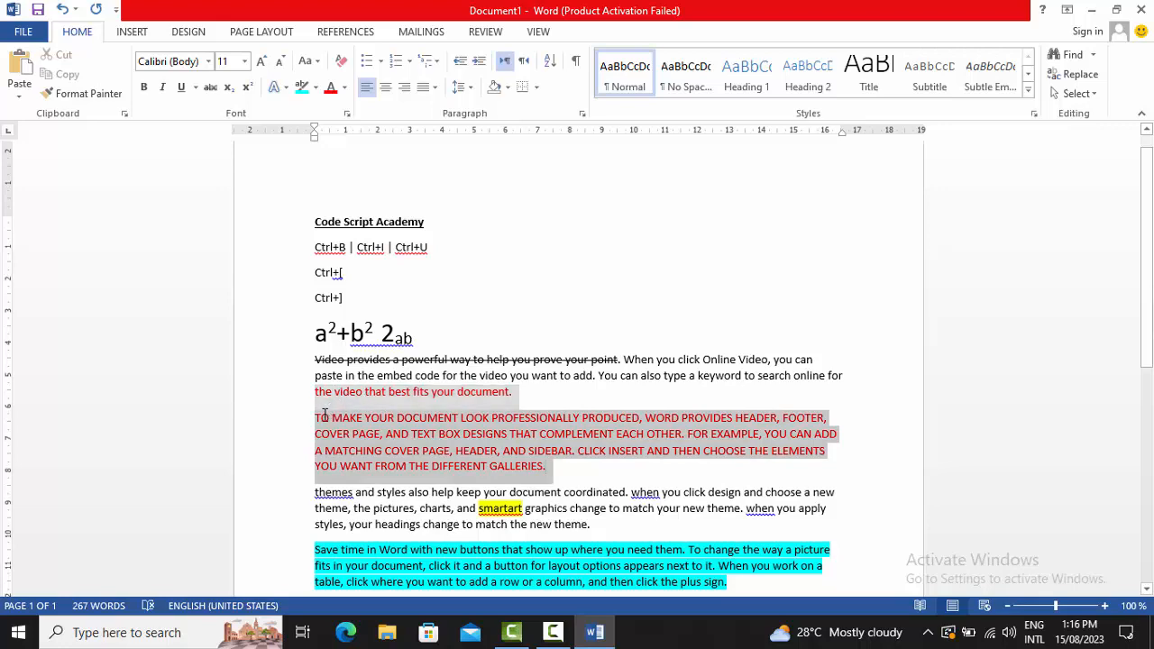
pyautogui.click(470, 92)
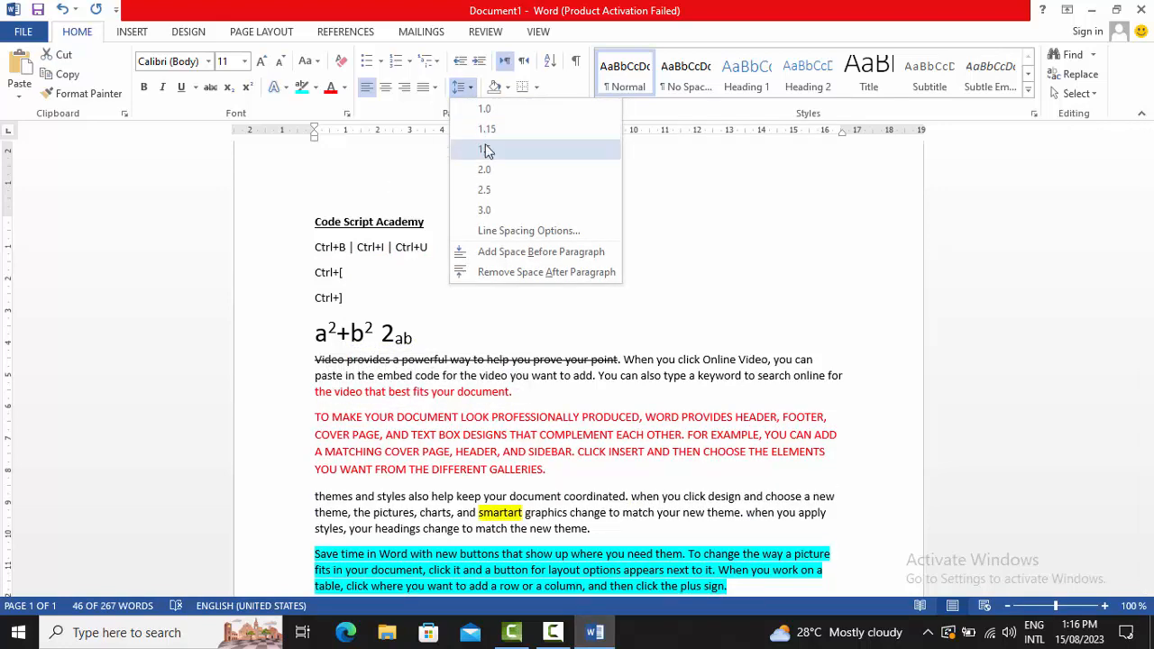
pyautogui.click(502, 195)
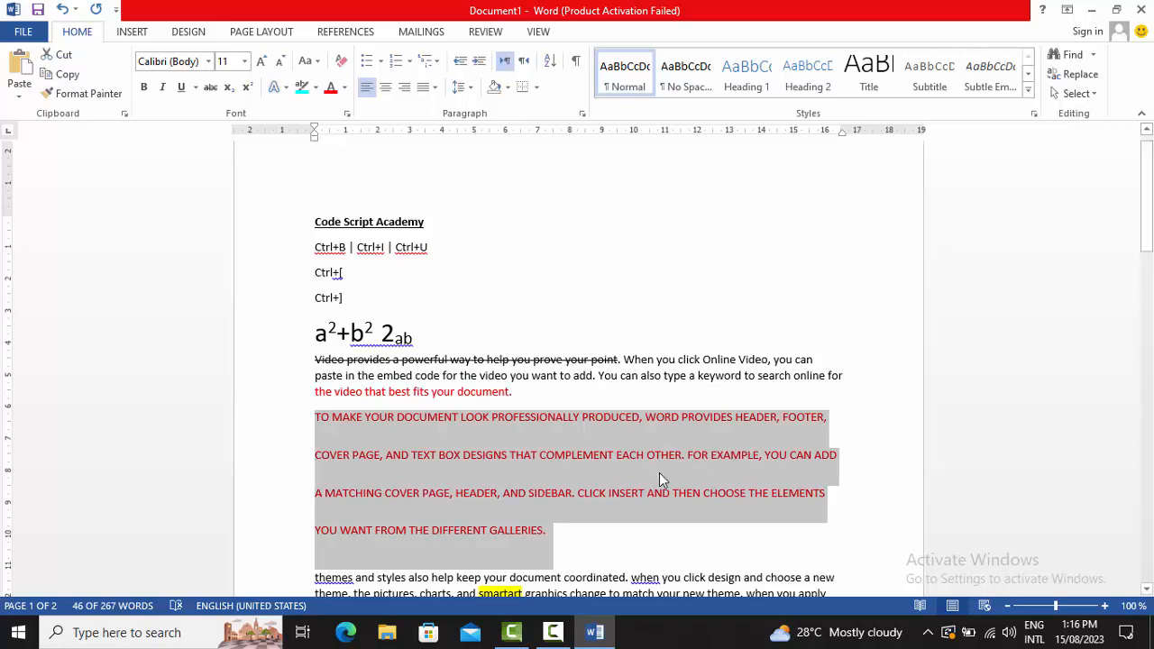
pyautogui.click(632, 480)
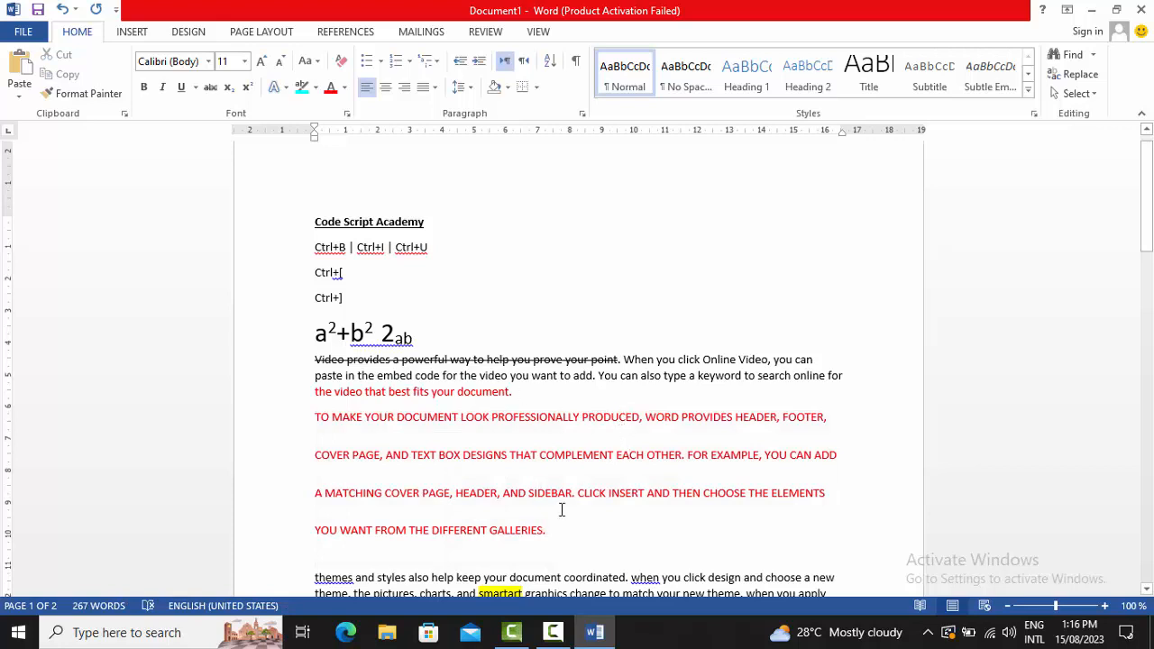
# Step: Try line spacing of 3.0 on the red uppercase paragraph, and undo both line spacing changes
pyautogui.moveTo(565, 528); pyautogui.dragTo(297, 418)
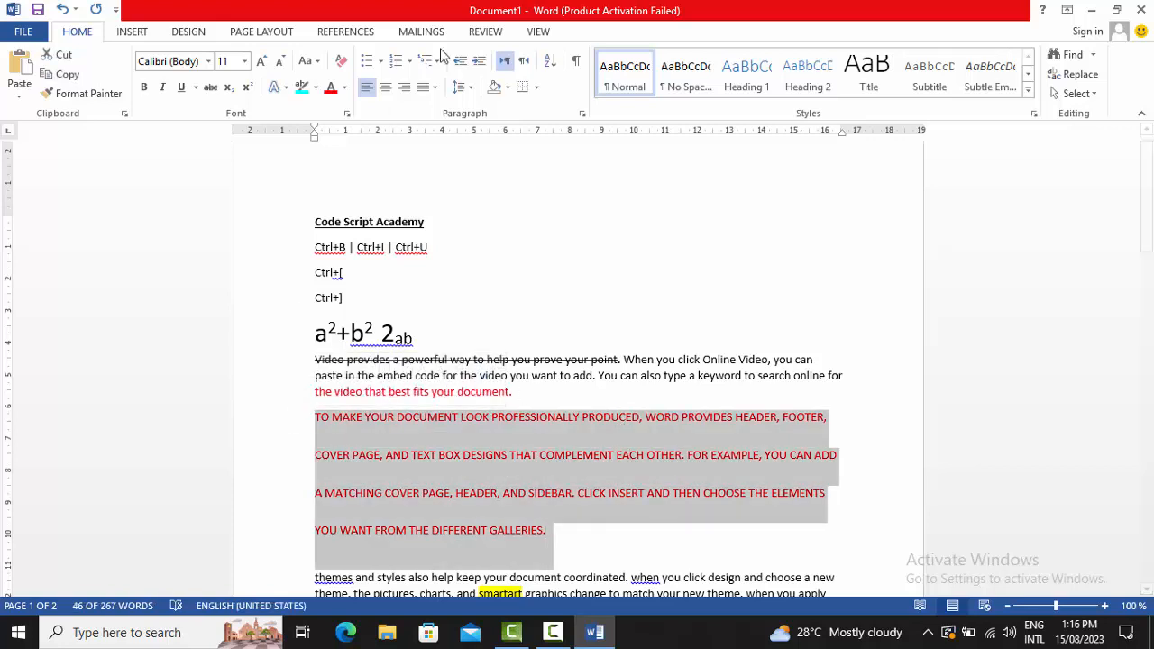
pyautogui.click(459, 87)
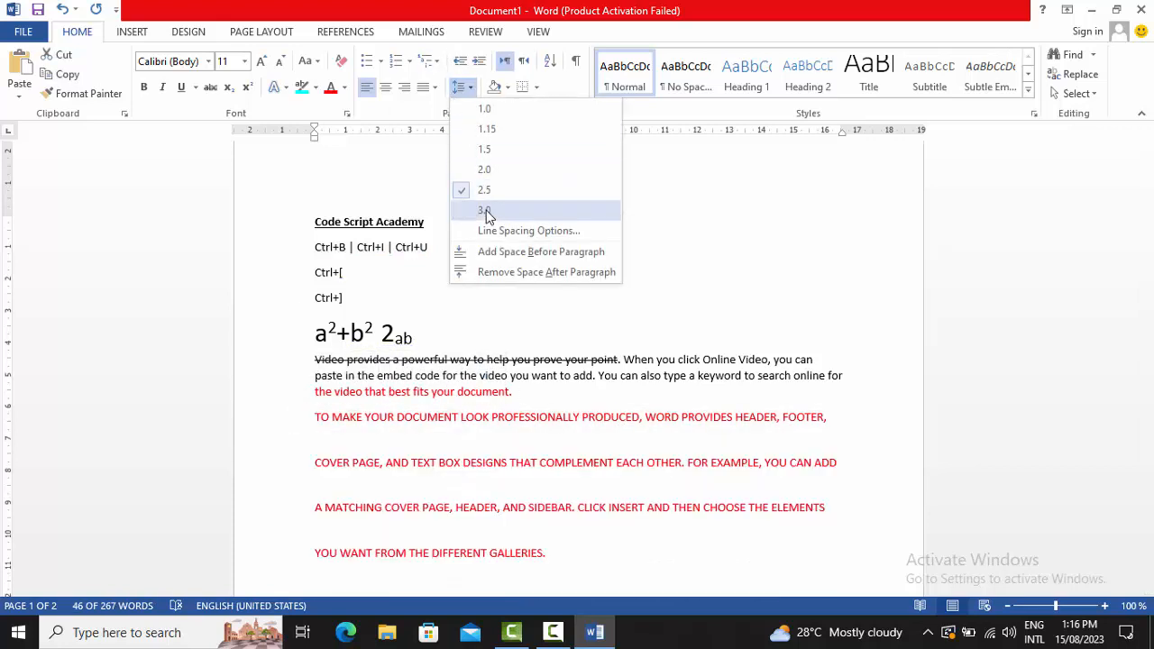
pyautogui.click(484, 210)
pyautogui.moveTo(1147, 194)
pyautogui.mouseDown()
pyautogui.moveTo(1146, 244)
pyautogui.moveTo(1146, 207)
pyautogui.mouseUp()
pyautogui.click(734, 366)
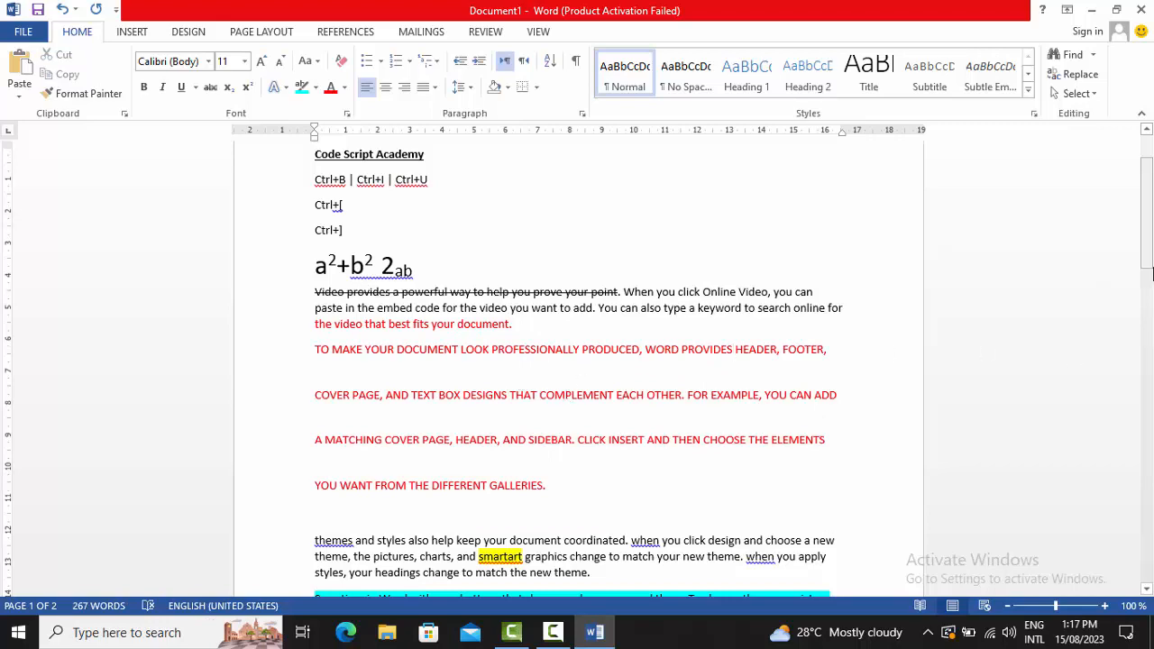
pyautogui.hotkey('ctrl', 'z')
pyautogui.hotkey('ctrl', 'z')
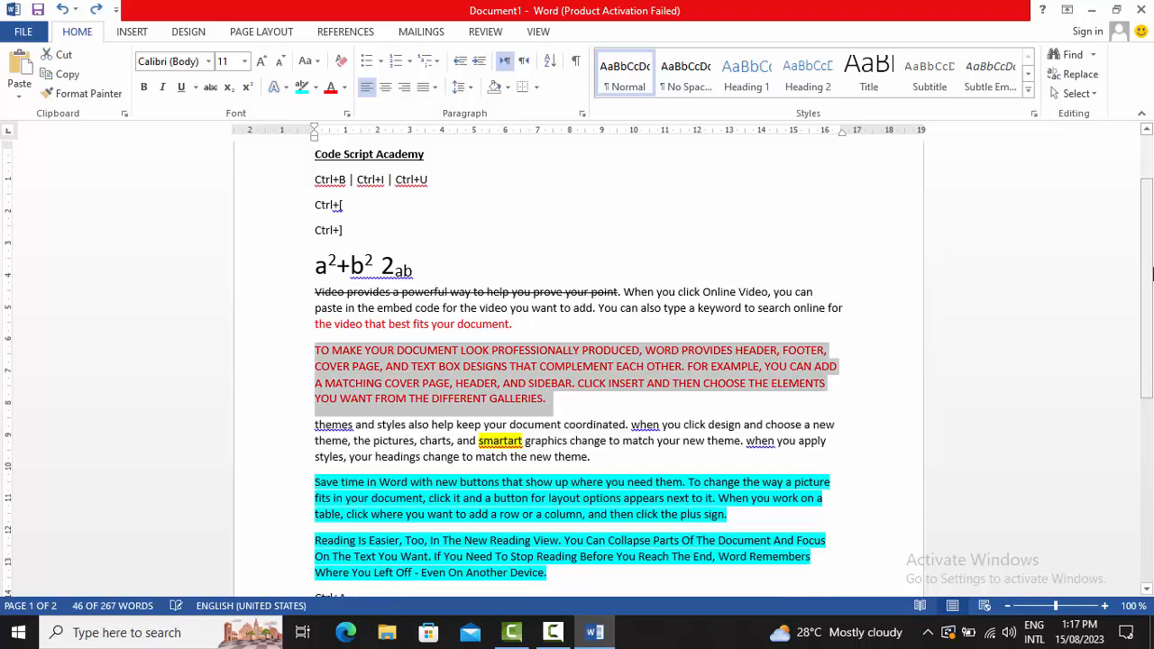
# Step: Indent the red uppercase paragraph by two levels, and decrease its indent by the same two levels
pyautogui.scroll(2, 1146, 270)
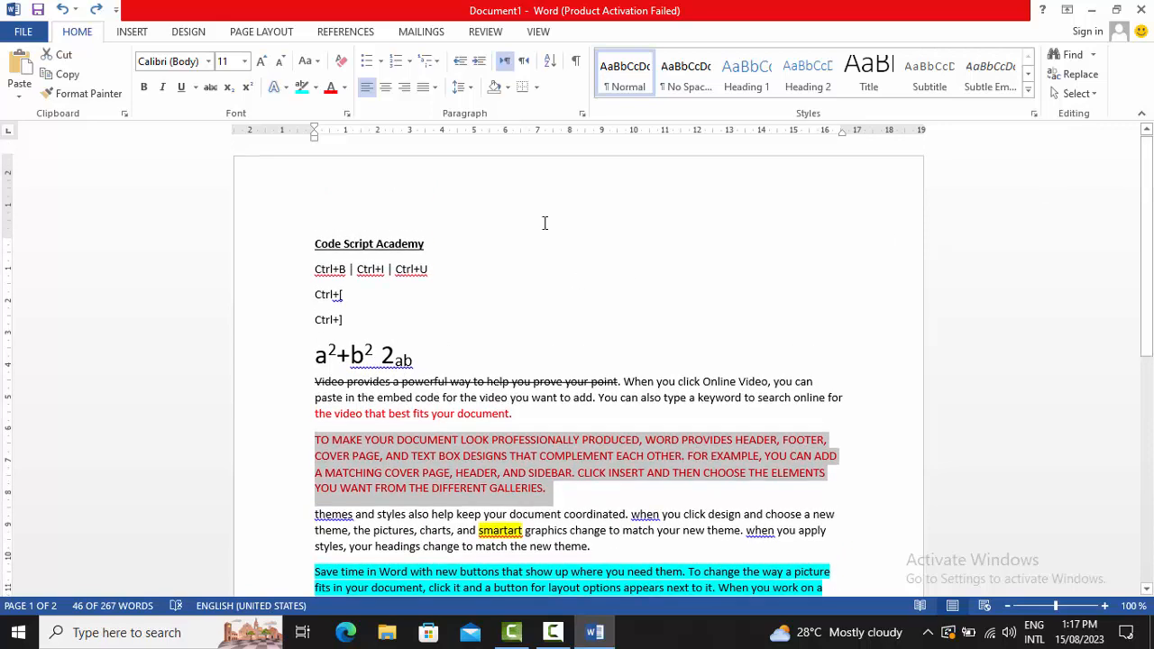
pyautogui.doubleClick(475, 65)
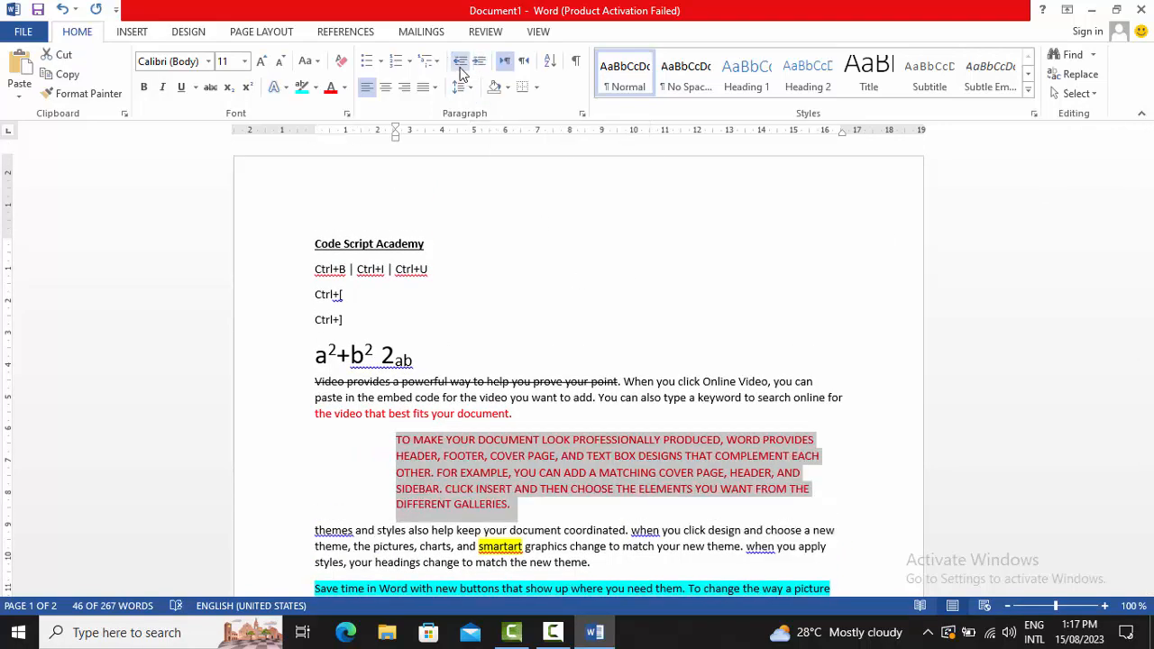
pyautogui.click(460, 65)
pyautogui.click(460, 65)
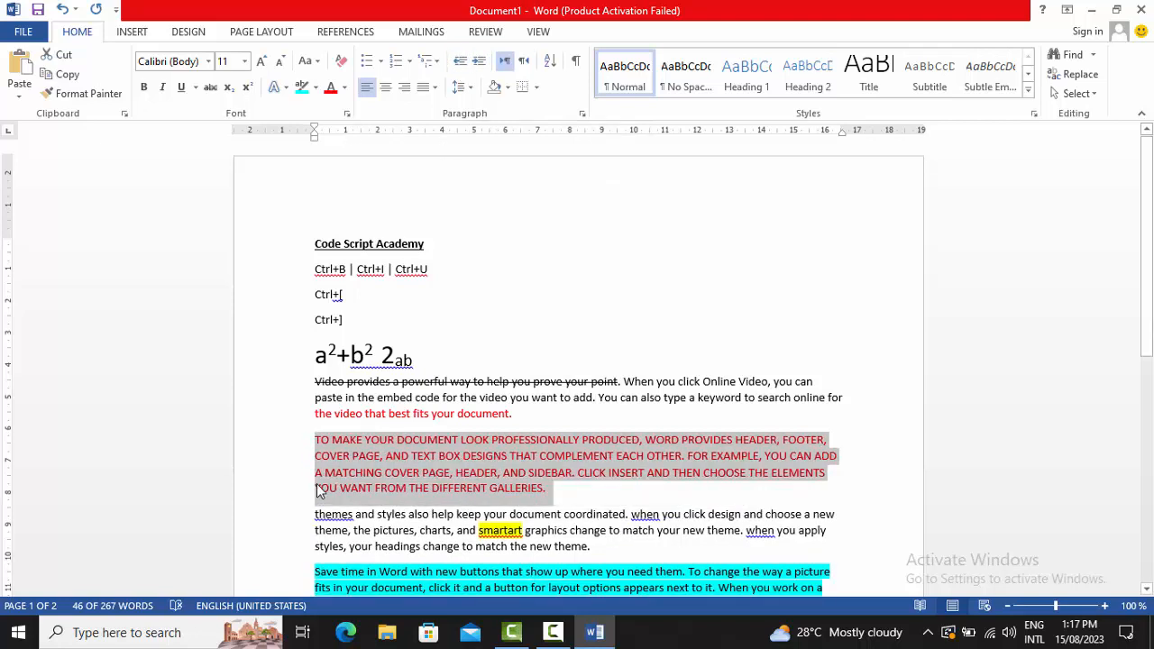
pyautogui.click(358, 413)
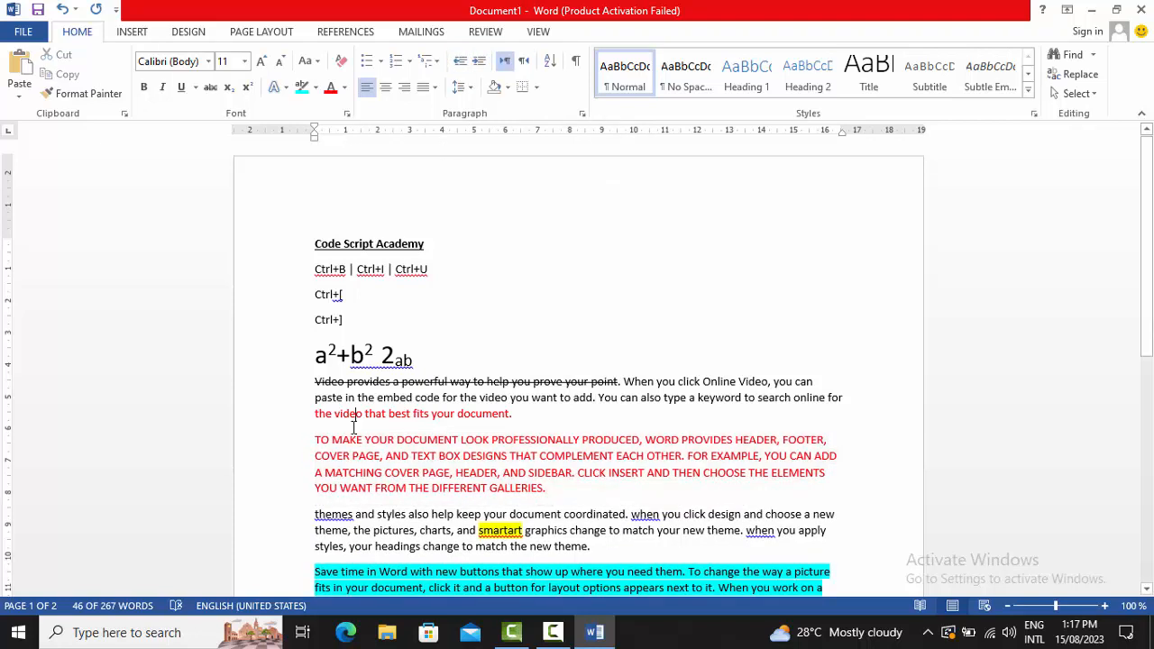
# Step: Try shifting the "Code Script Academy" heading with spaces placed before it, and delete the spaces
pyautogui.click(316, 249)
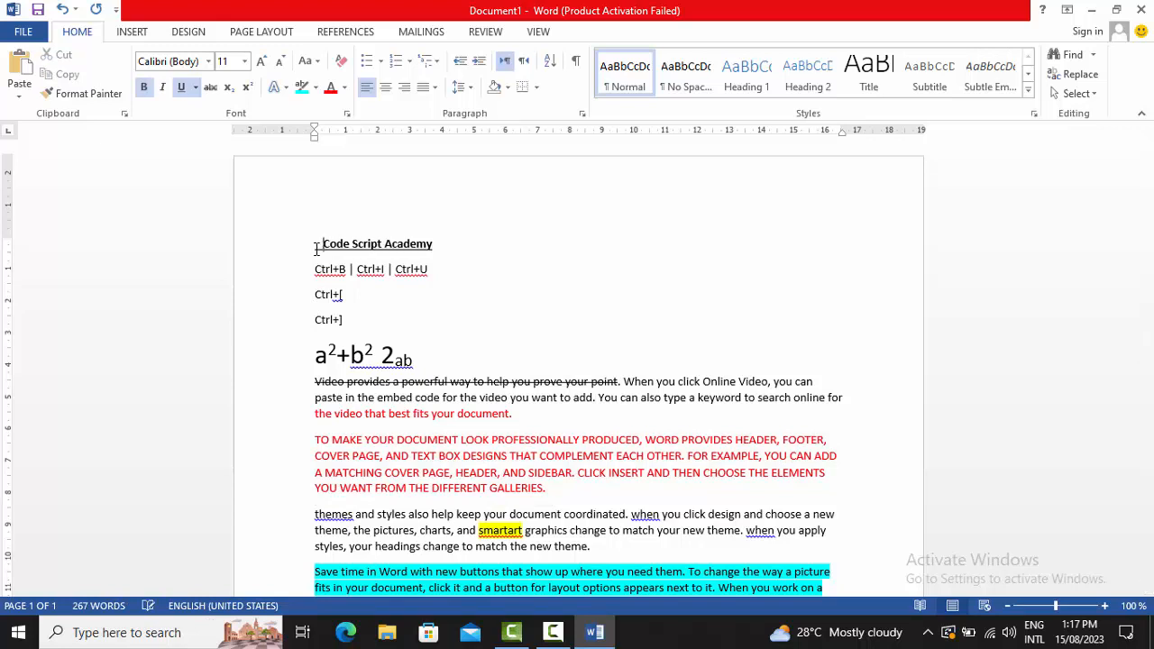
pyautogui.press('BackSpace')
pyautogui.press('BackSpace')
pyautogui.press('BackSpace')
pyautogui.press('BackSpace')
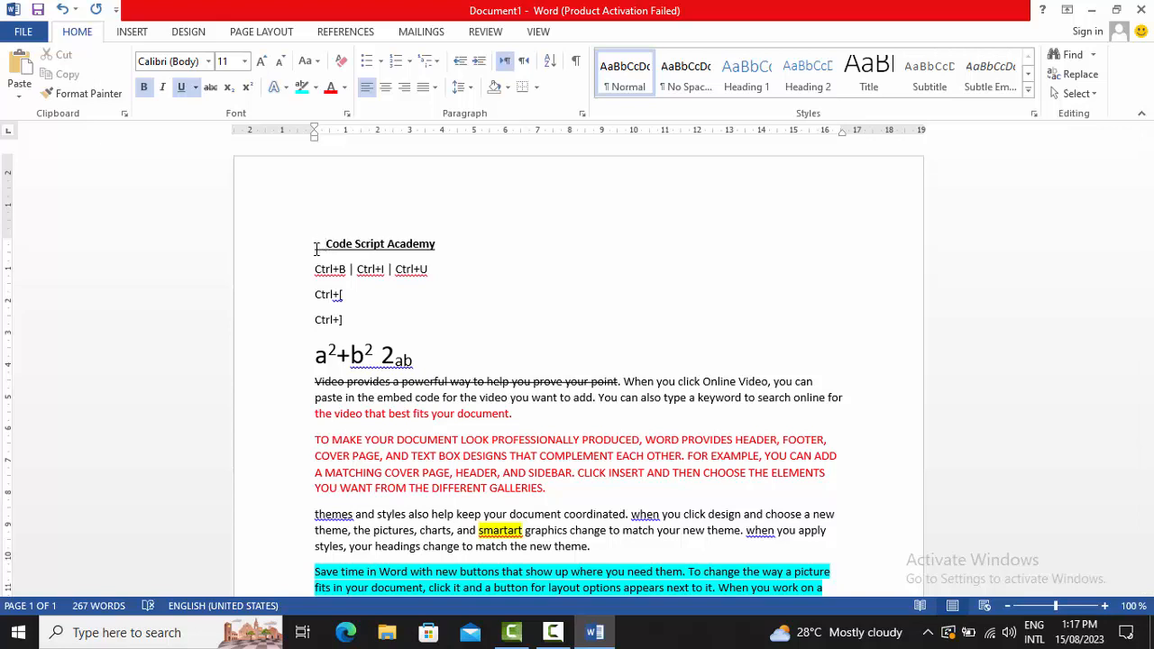
# Step: Indent the first line "Code Script Academy" by three tabs and undo the indentation
pyautogui.press('Tab')
pyautogui.press('Tab')
pyautogui.press('Tab')
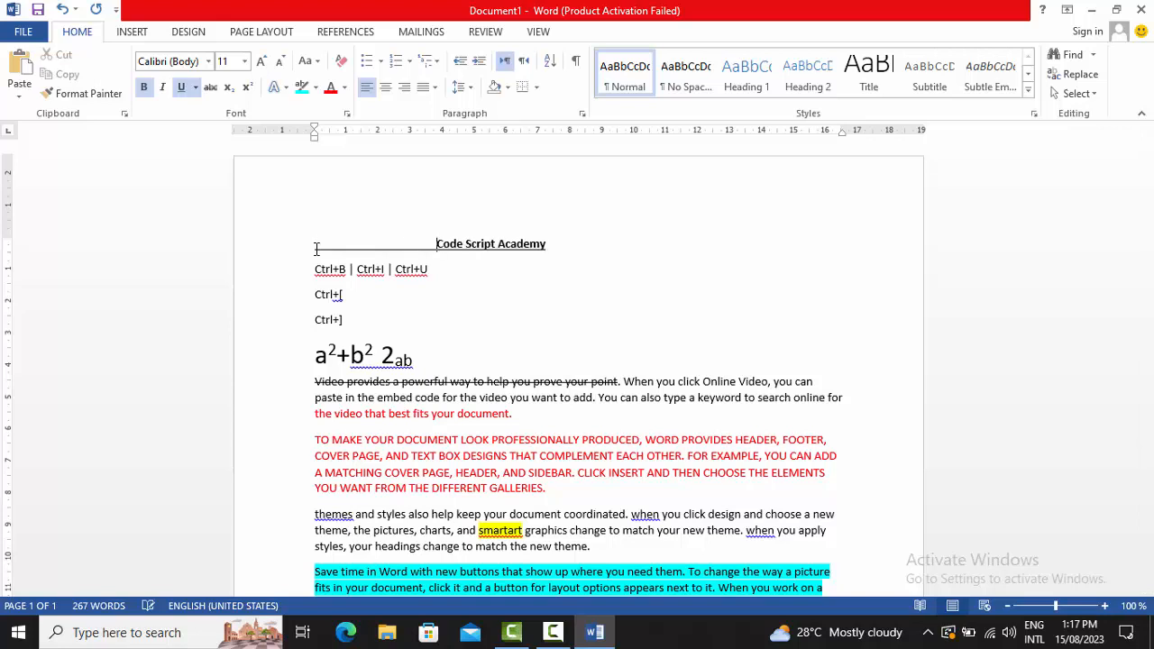
pyautogui.hotkey('ctrl', 'z')
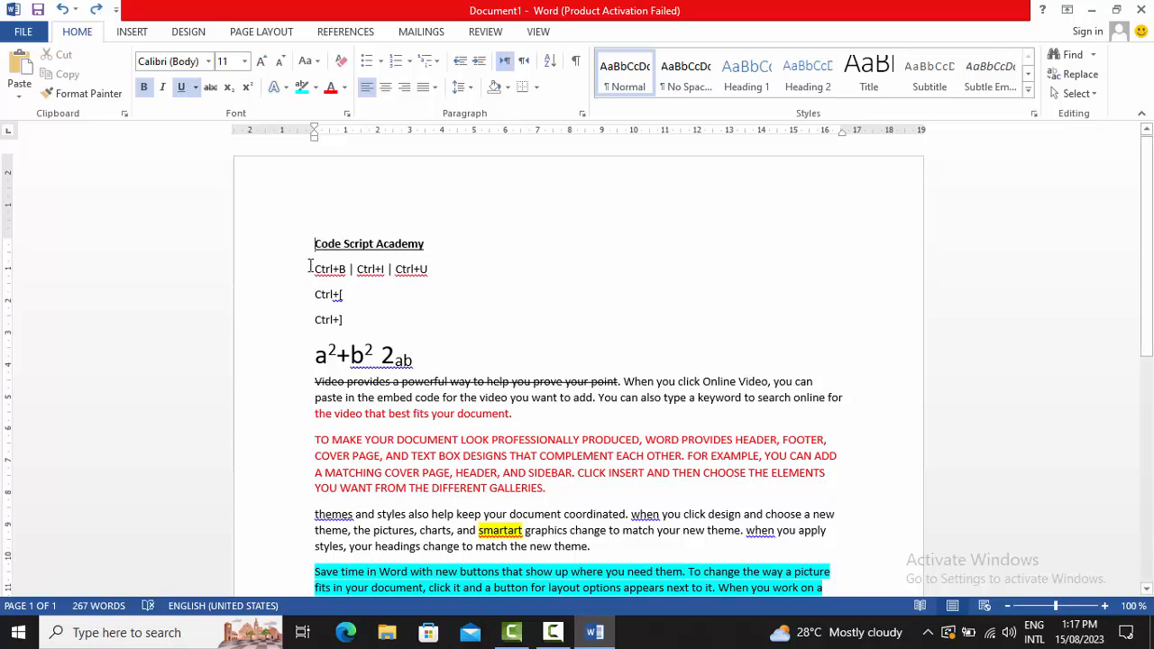
# Step: Undo the remaining recent indentation changes and deselect the red uppercase paragraph
pyautogui.hotkey('ctrl', 'z')
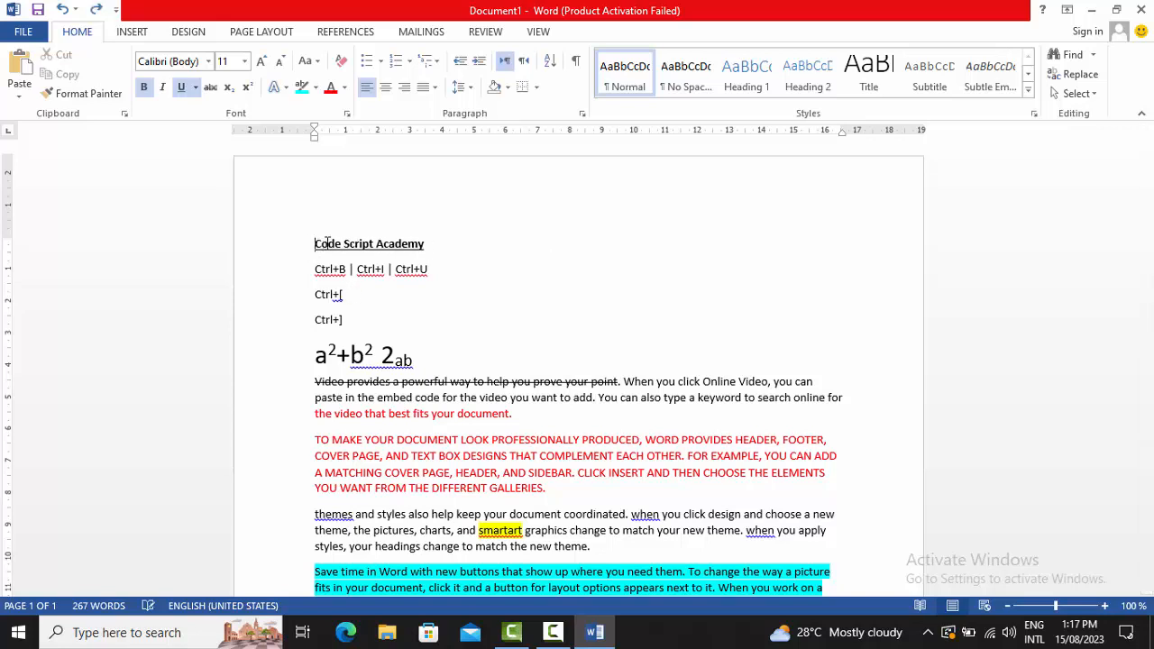
pyautogui.hotkey('ctrl', 'z')
pyautogui.hotkey('ctrl', 'z')
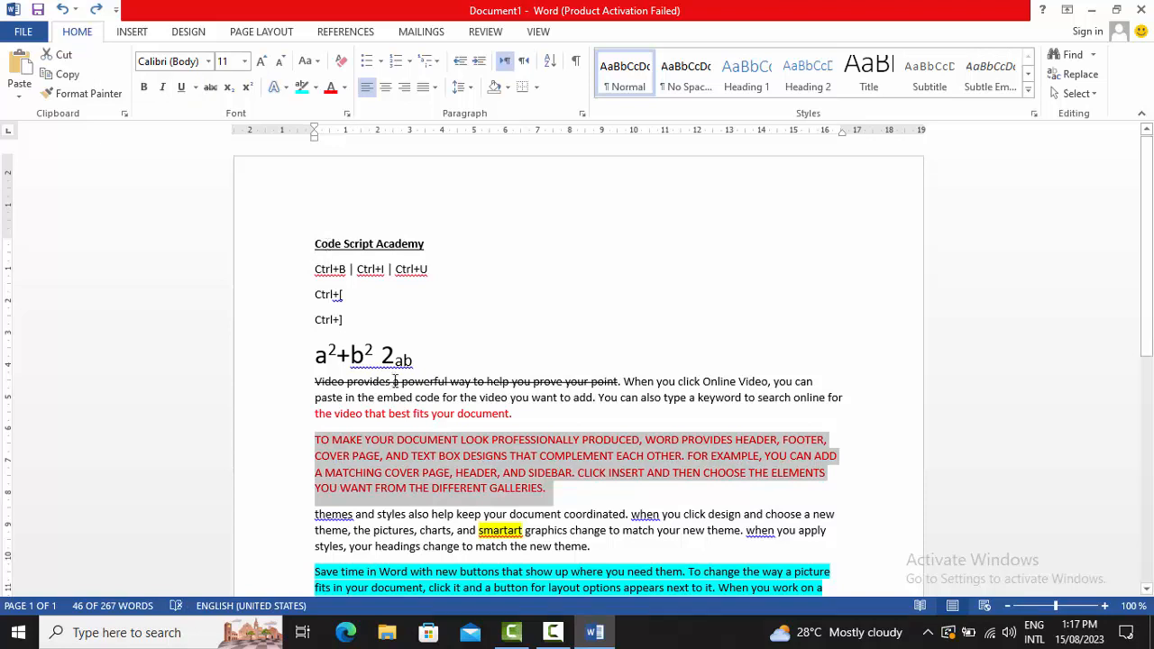
pyautogui.click(462, 494)
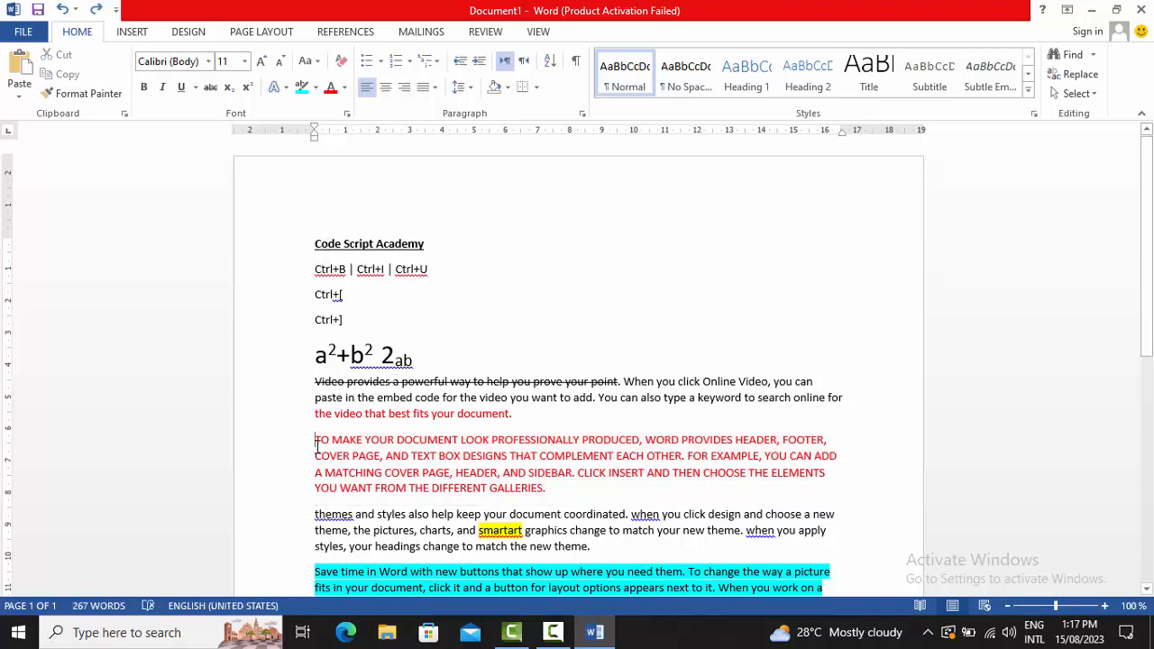
# Step: Delete the red uppercase paragraph and undo the deletion
pyautogui.moveTo(316, 443); pyautogui.dragTo(575, 500)
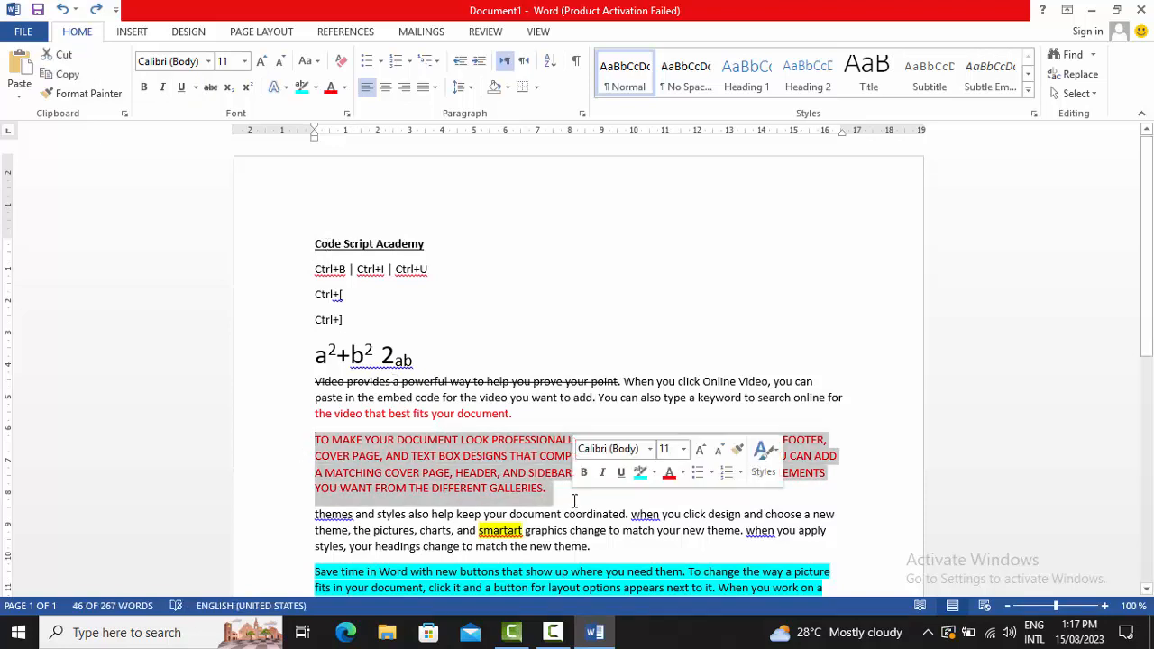
pyautogui.press('Delete')
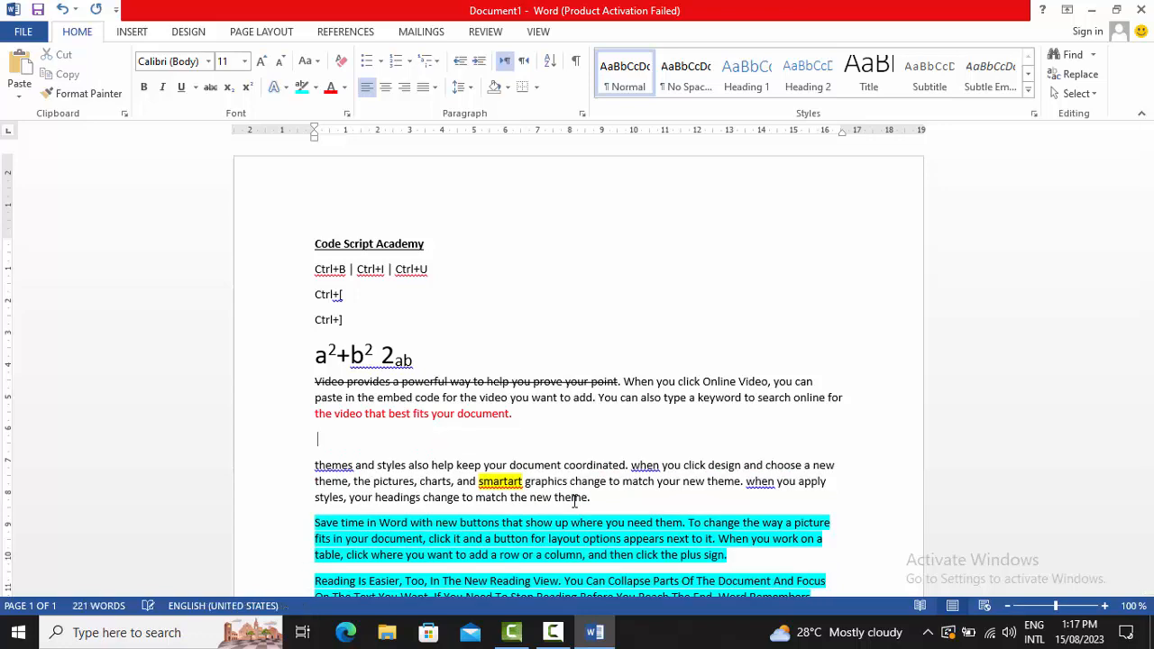
pyautogui.hotkey('ctrl', 'z')
# Step: Indent the red uppercase paragraph by four levels, and decrease its indent by the same four levels
pyautogui.hotkey('ctrl', 'm')
pyautogui.hotkey('ctrl', 'shift', 'm')
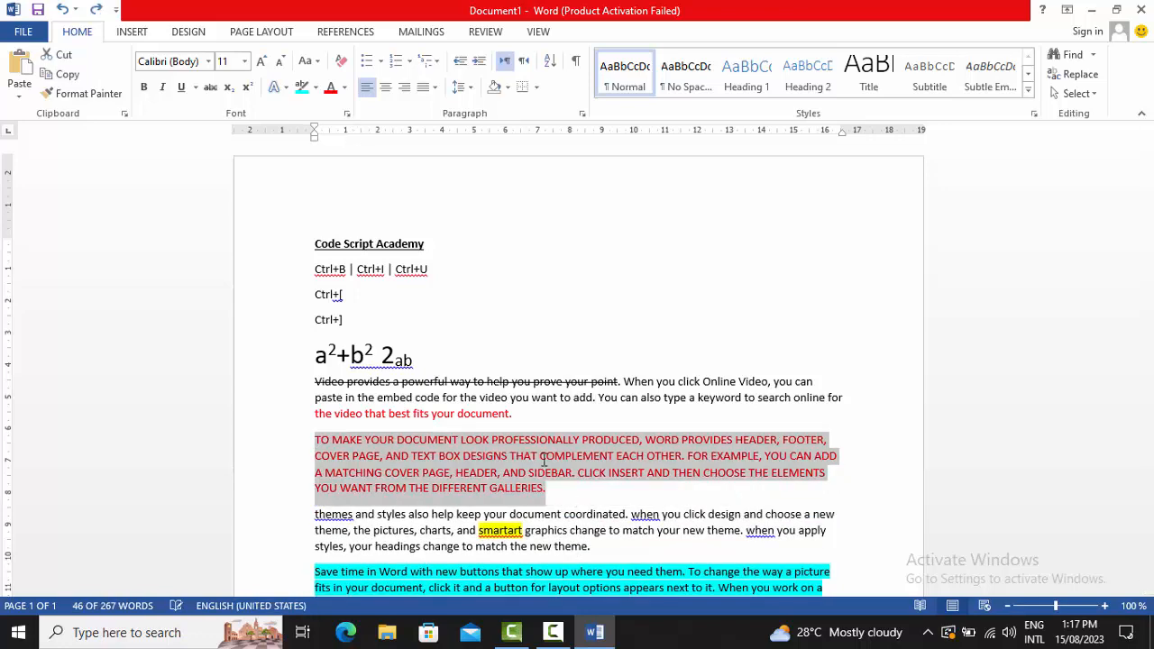
pyautogui.click(479, 61)
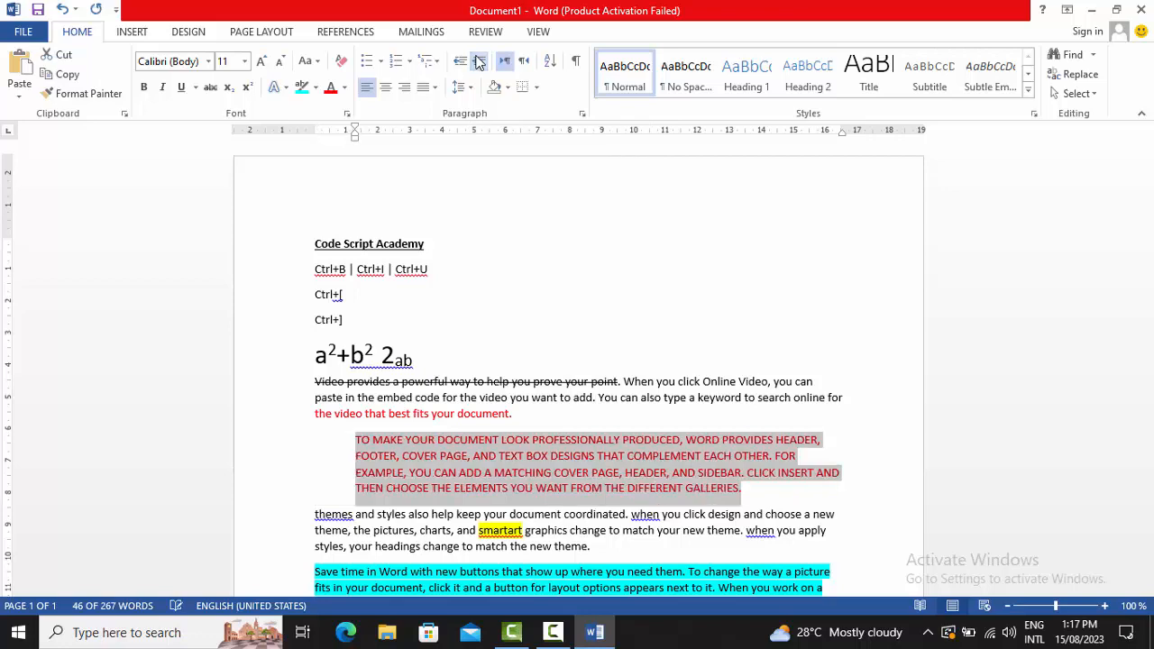
pyautogui.click(480, 61)
pyautogui.click(479, 61)
pyautogui.click(480, 62)
pyautogui.click(465, 62)
pyautogui.click(464, 62)
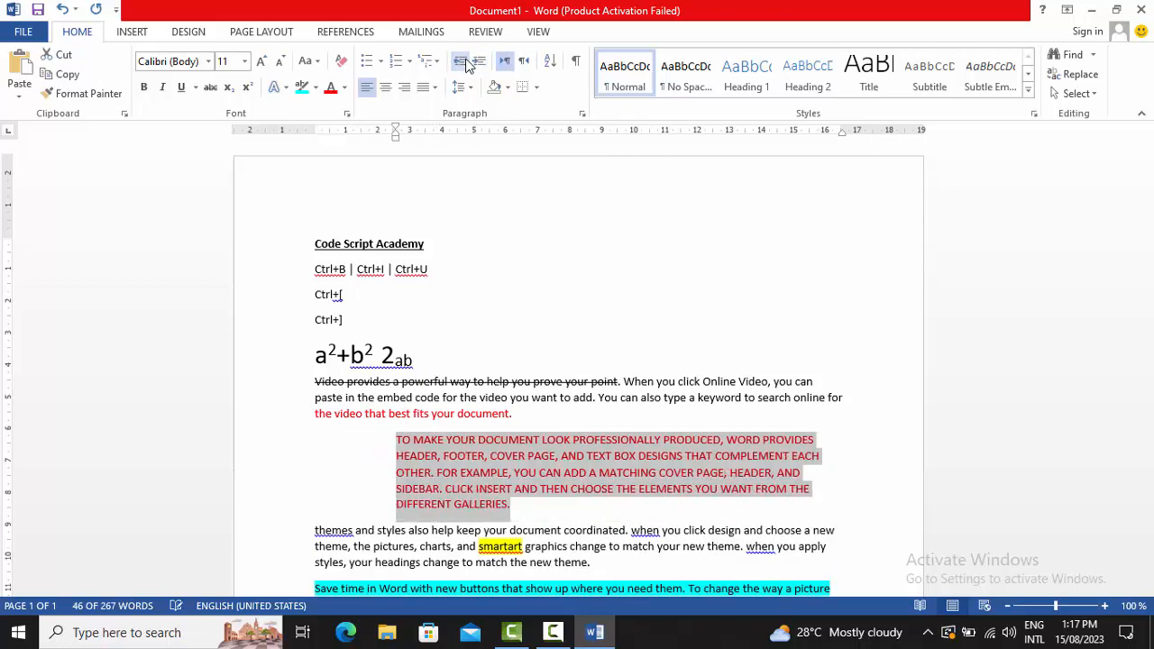
pyautogui.click(465, 64)
pyautogui.click(465, 63)
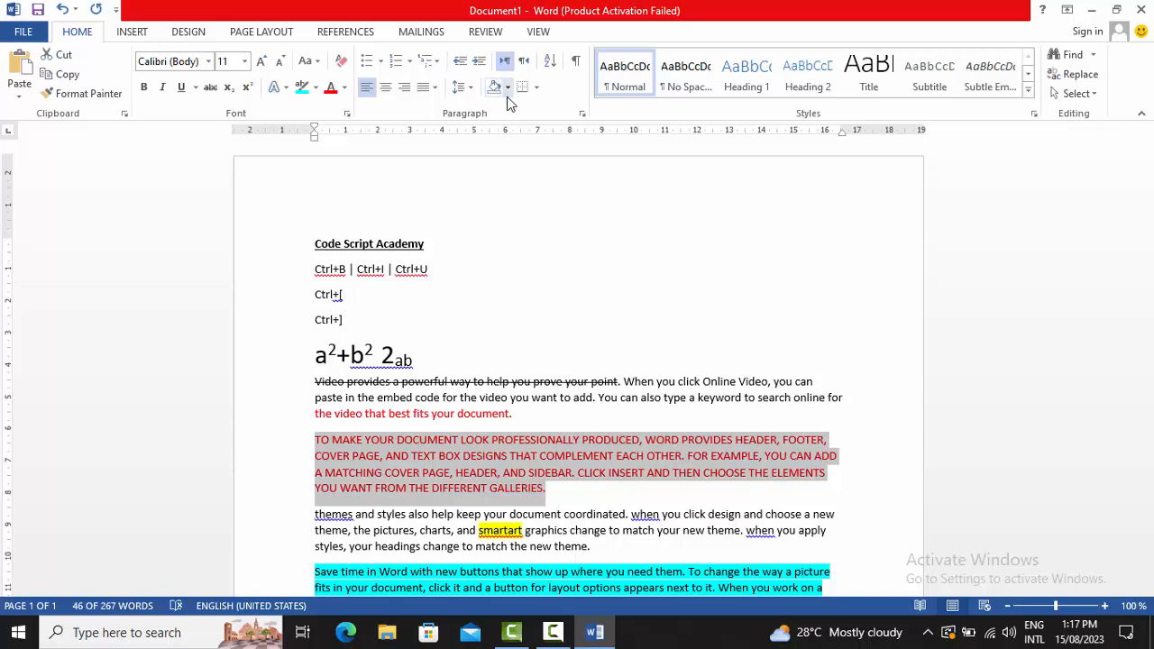
pyautogui.click(696, 421)
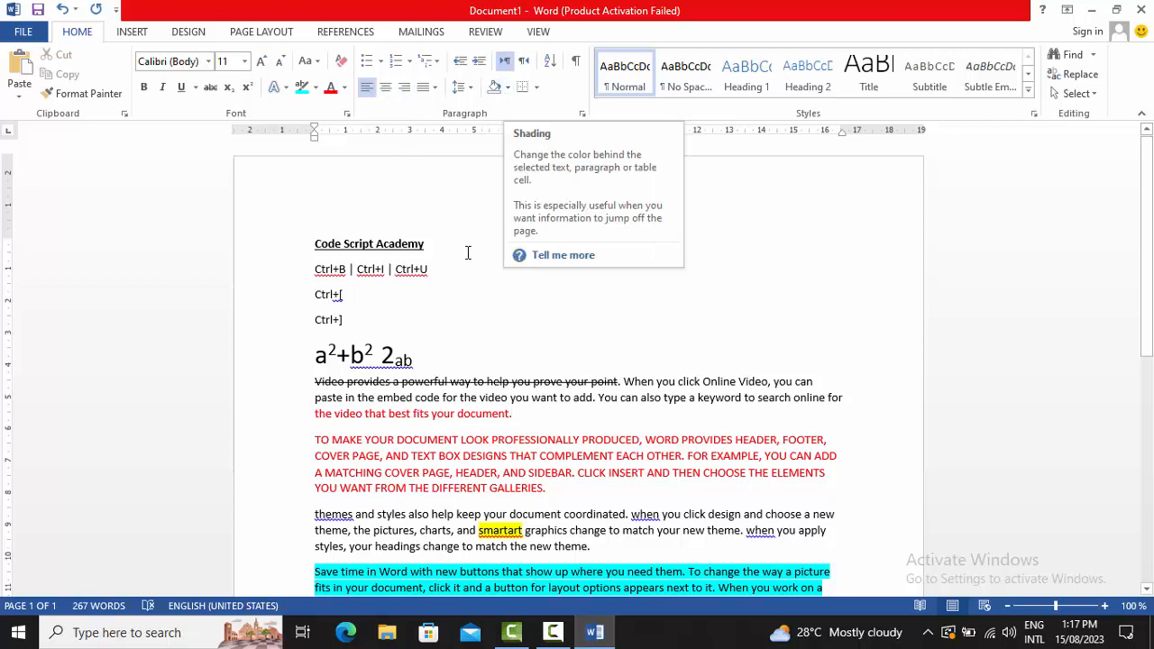
# Step: Add blank lines below "DREAM CODE ACHIEVE" onto a second page and start a bulleted list with checkmark bullets
pyautogui.moveTo(1148, 257); pyautogui.dragTo(1150, 482)
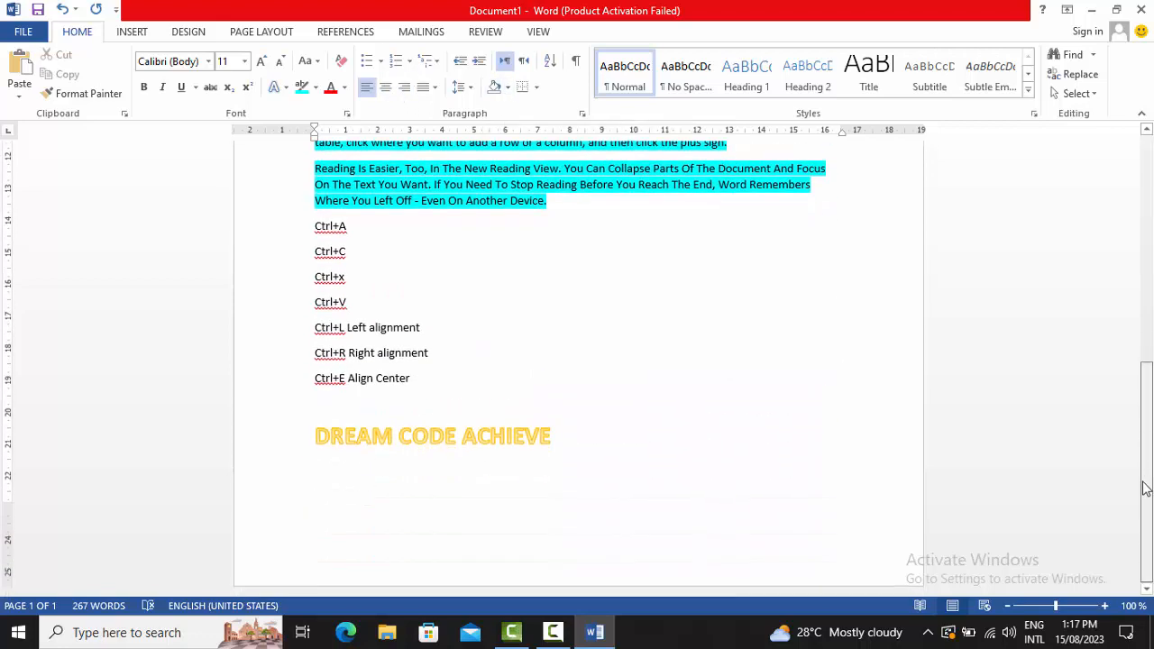
pyautogui.click(672, 558)
pyautogui.press('Return')
pyautogui.press('Return')
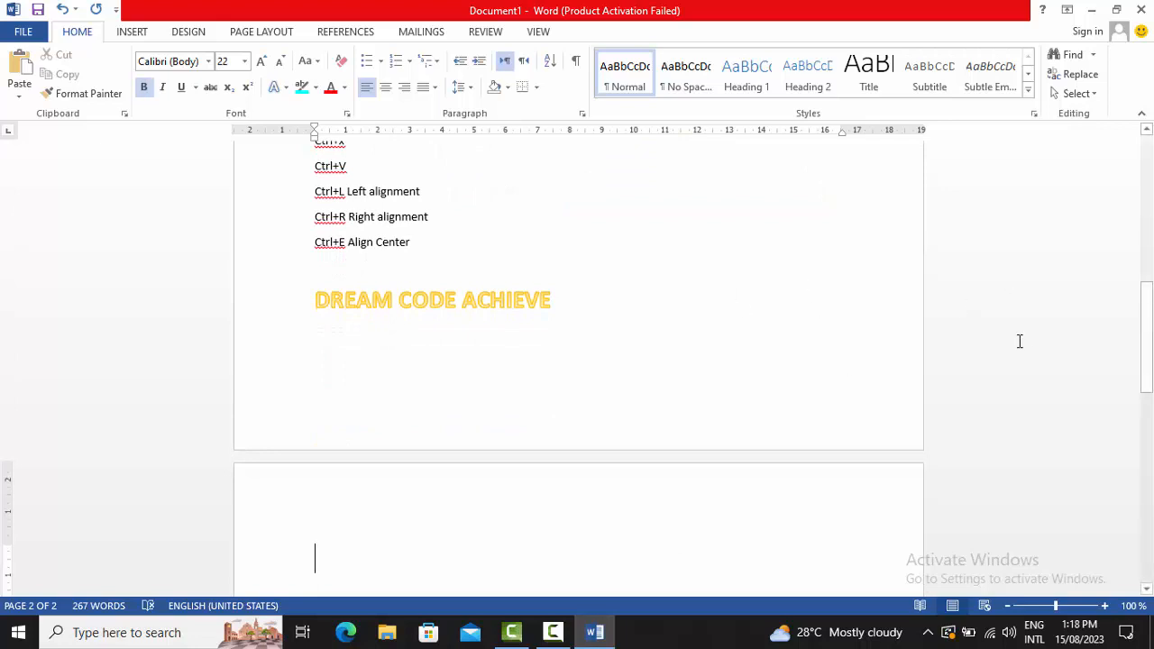
pyautogui.click(379, 62)
pyautogui.click(420, 151)
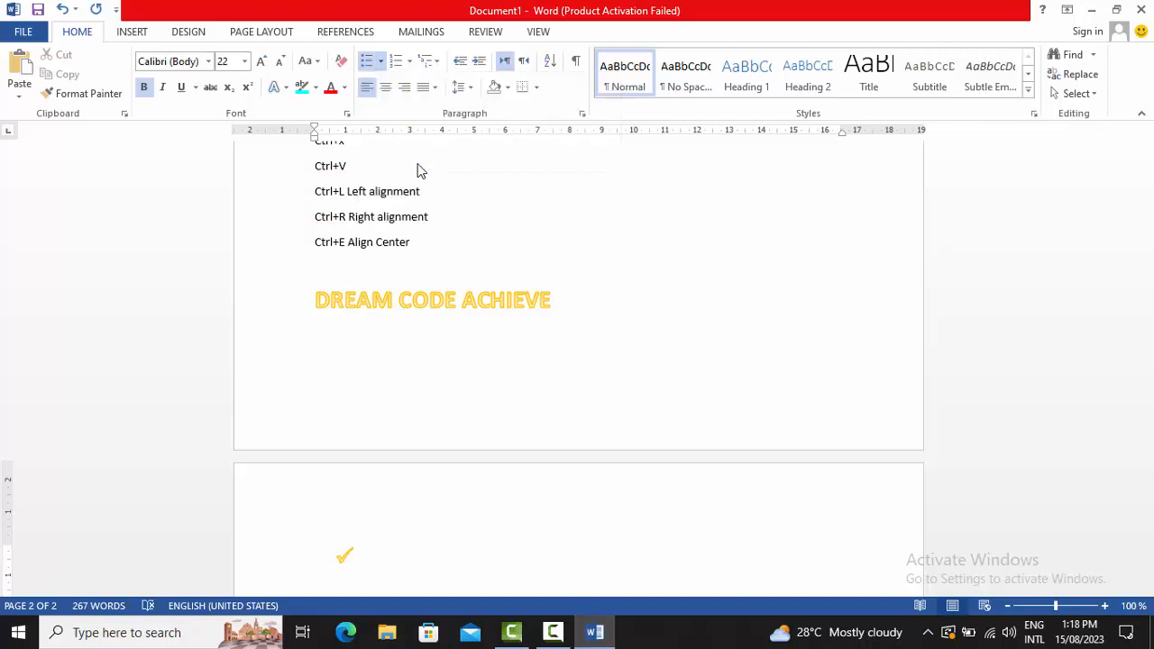
# Step: Format the checkmark bullet with a black font colour and the black fill text effect
pyautogui.click(340, 556)
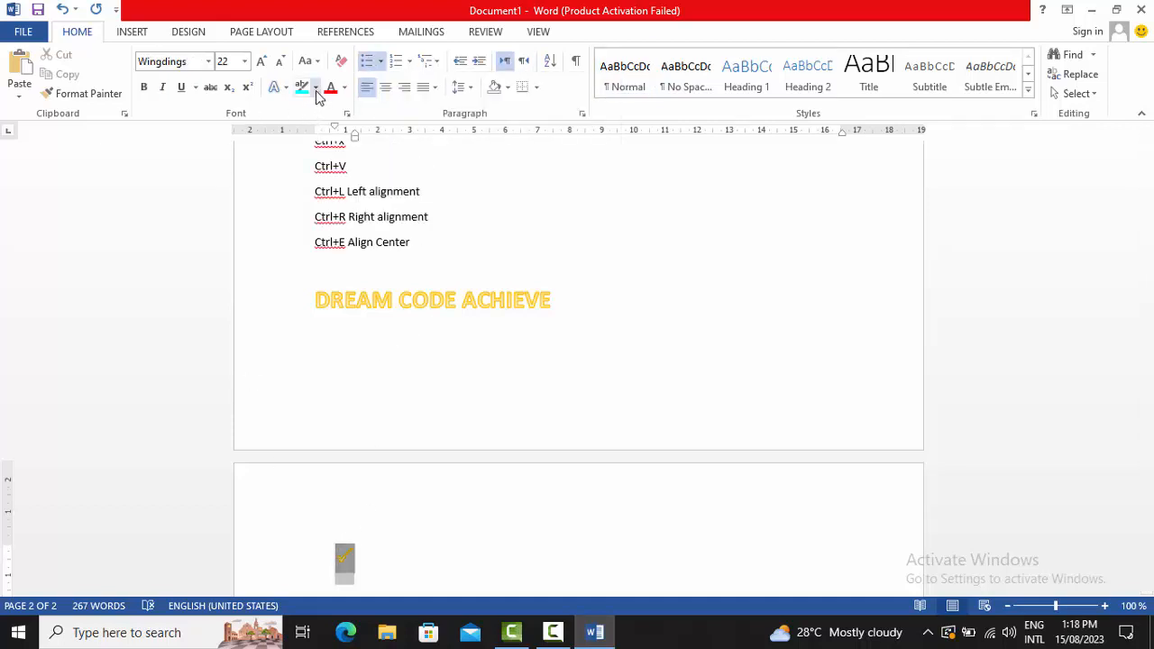
pyautogui.click(344, 87)
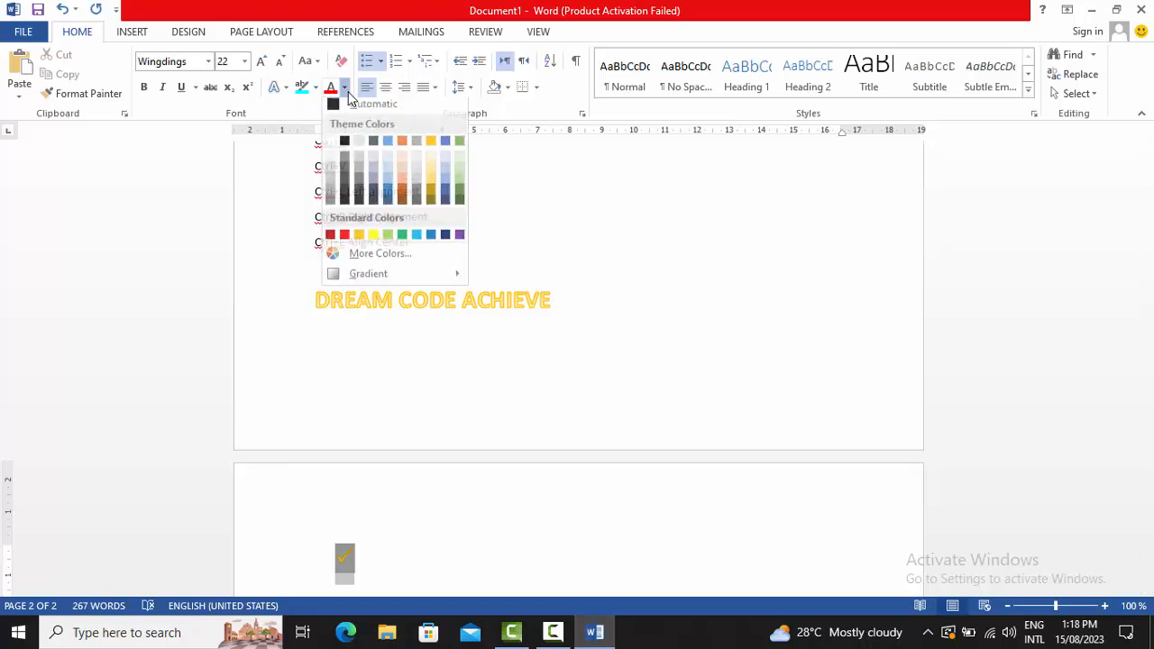
pyautogui.click(344, 147)
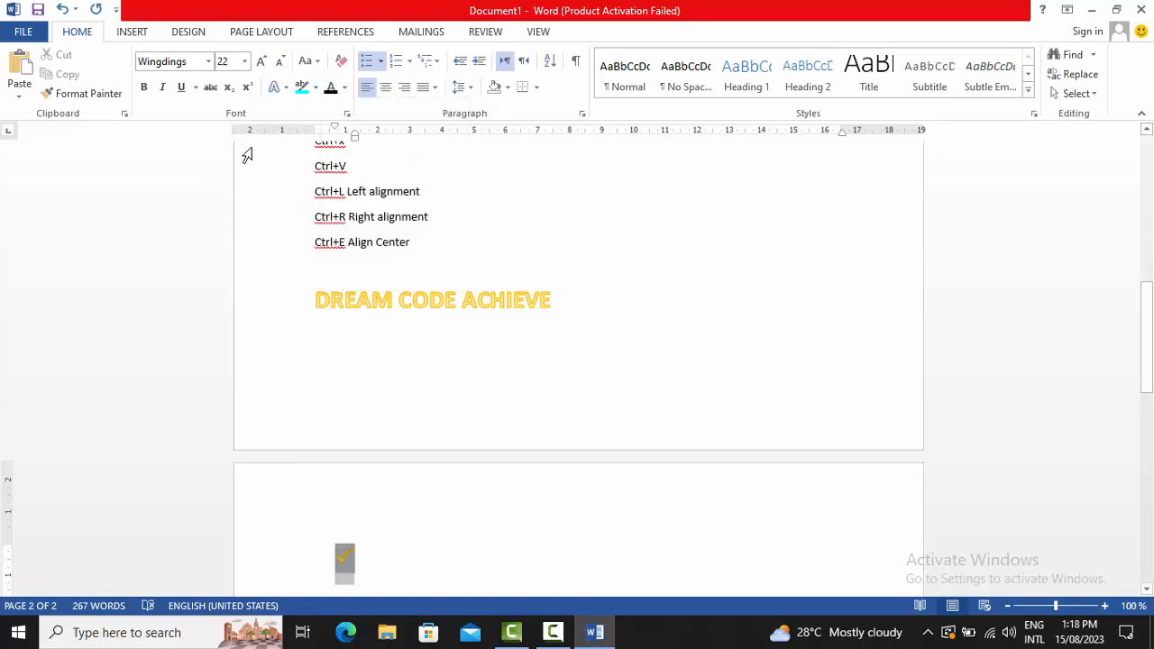
pyautogui.click(279, 86)
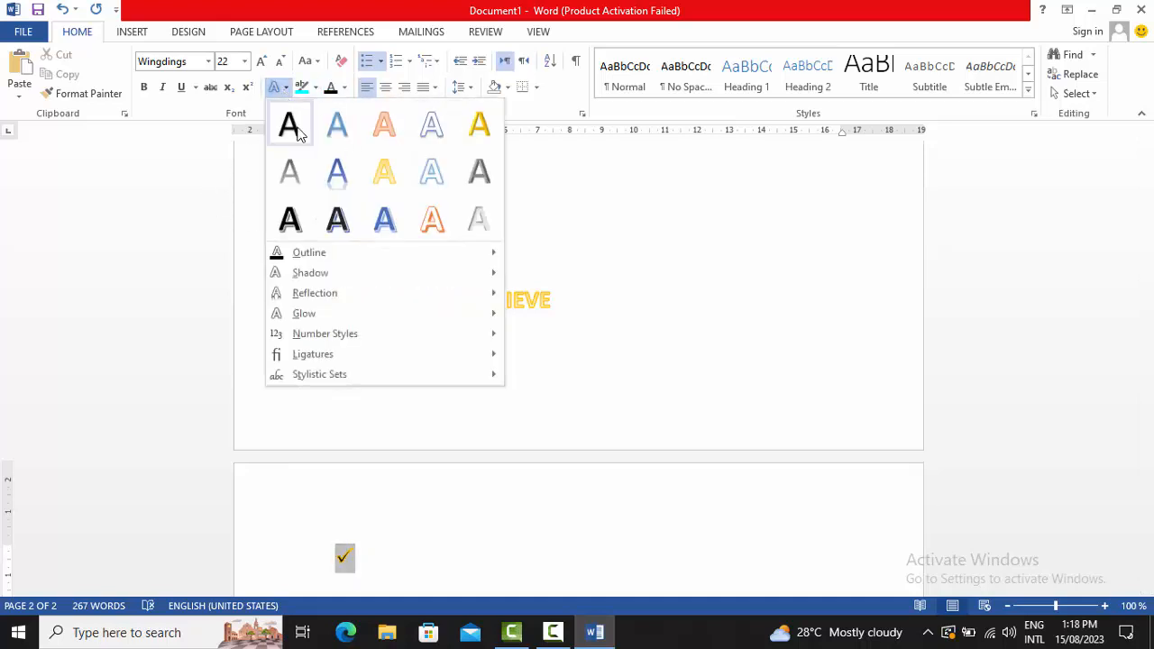
pyautogui.click(298, 130)
pyautogui.click(366, 546)
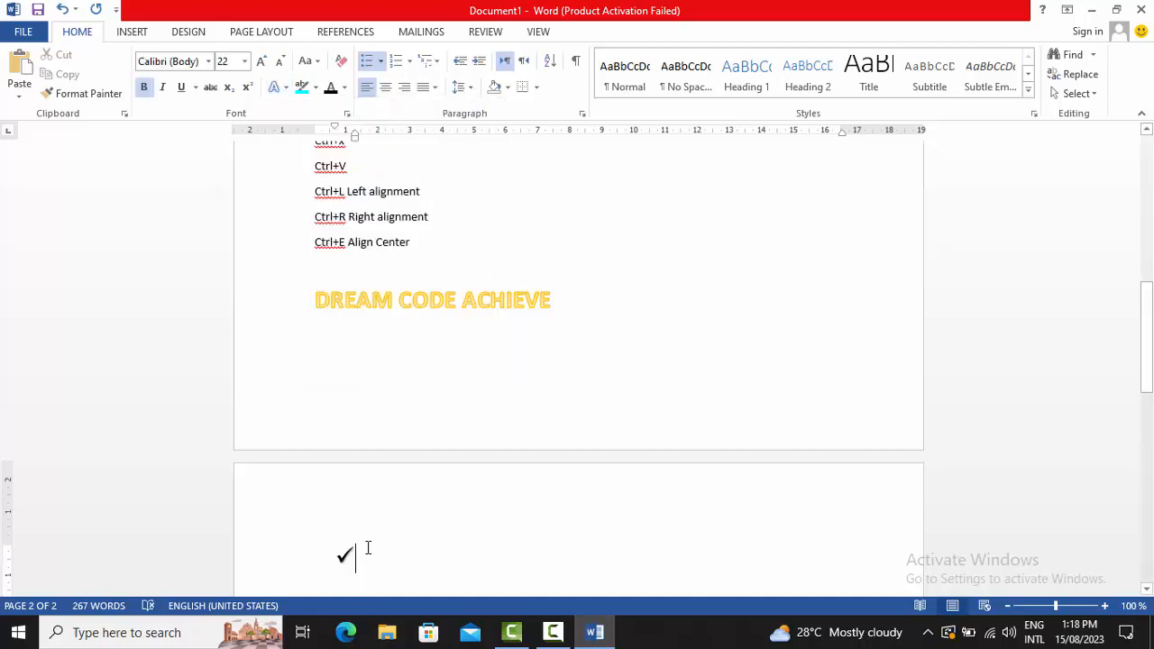
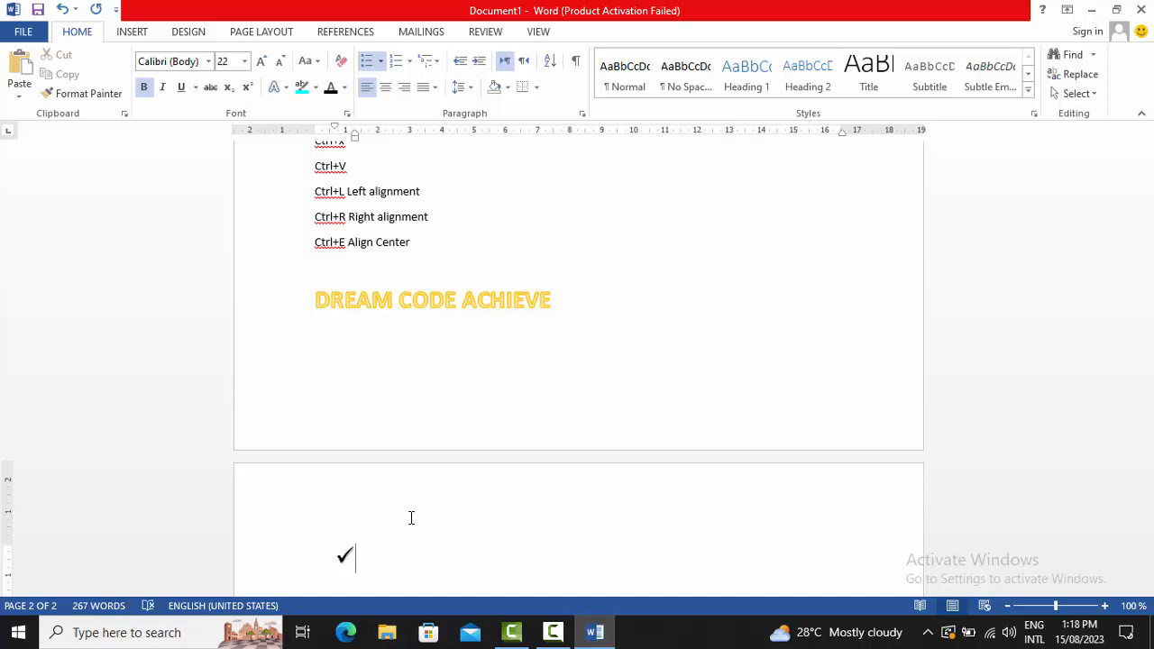
# Step: Enter "Equipments", "Medicines" and "Sheets" as the first three items of the checkmark list
pyautogui.write('Equipm')
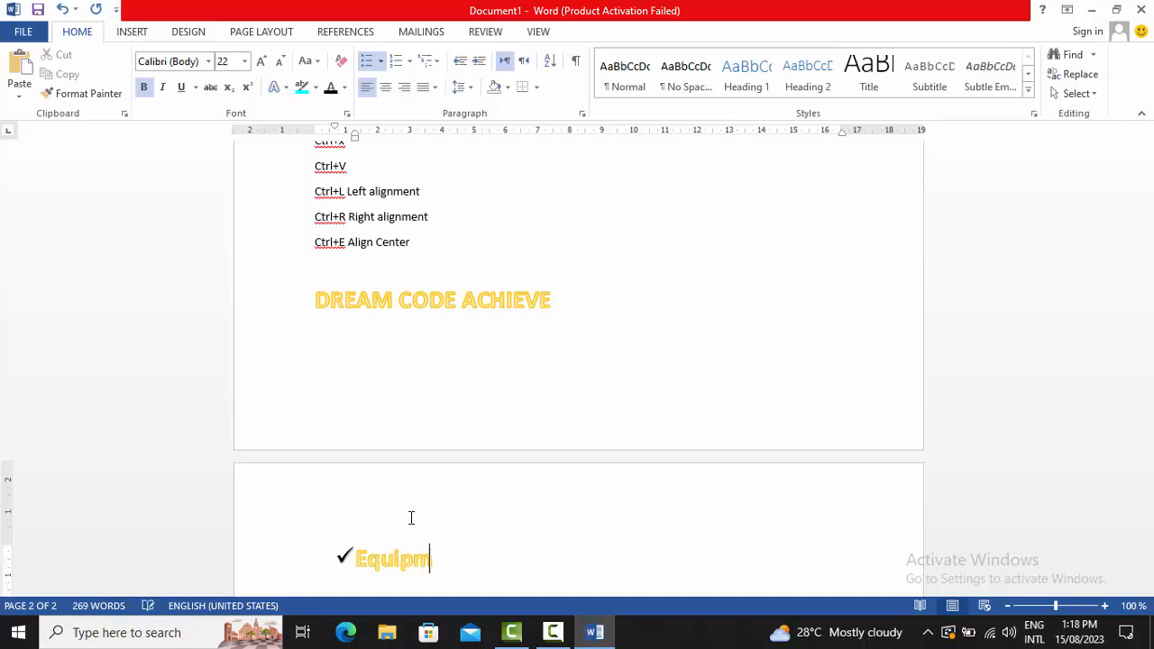
pyautogui.write('ents')
pyautogui.press('Return')
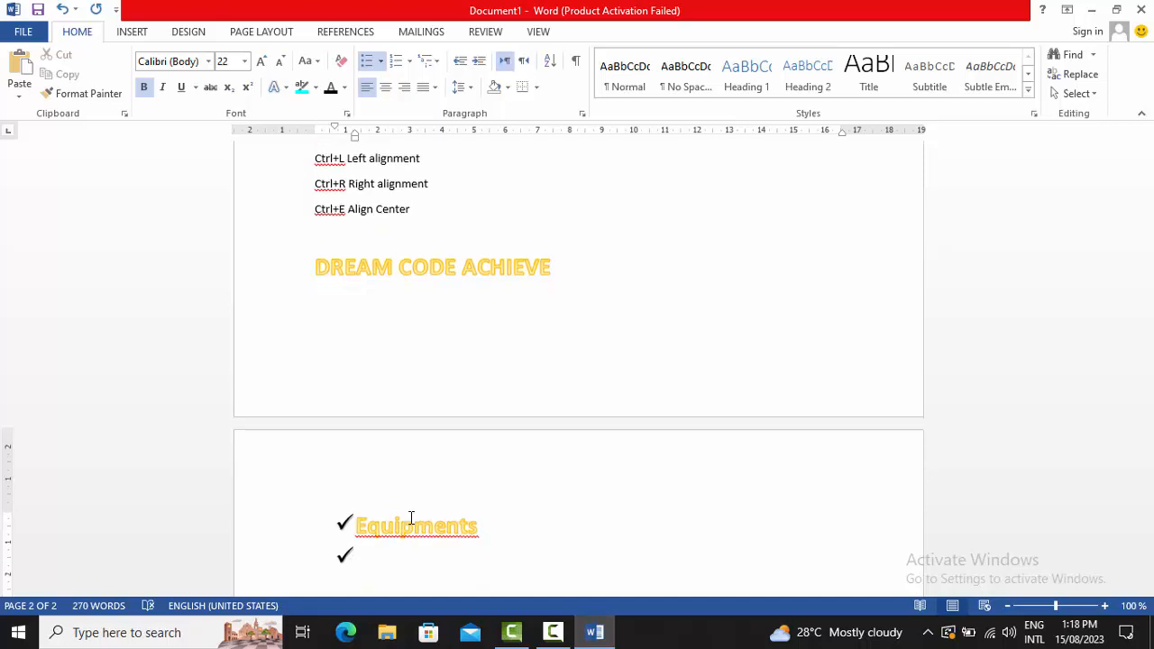
pyautogui.write('MEdicines')
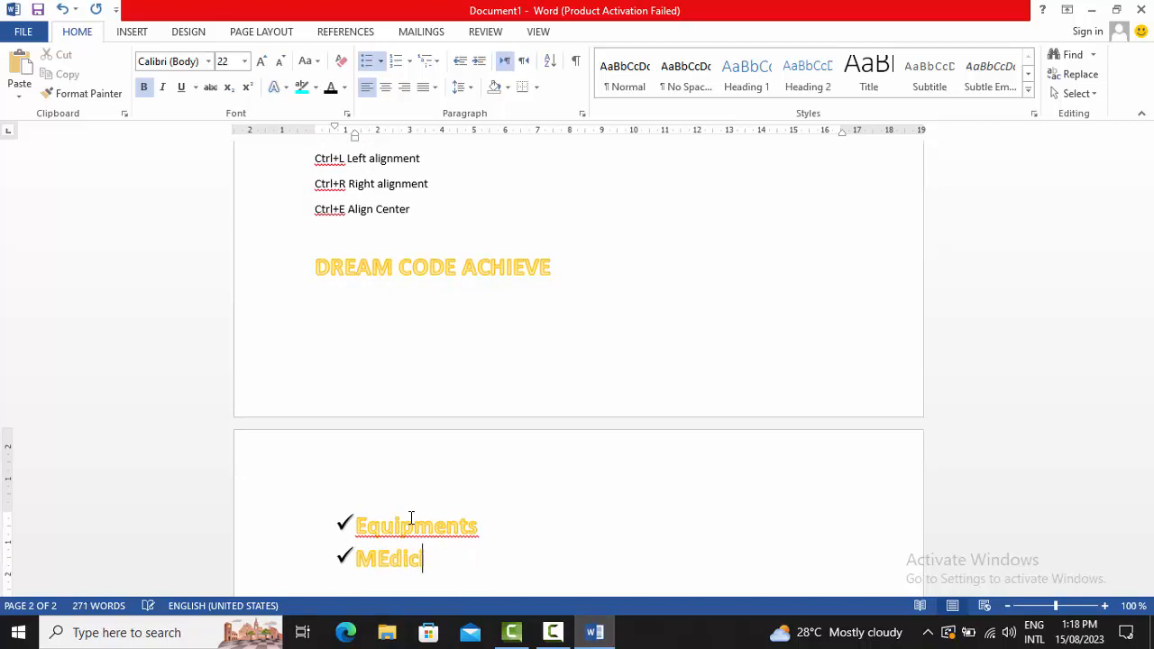
pyautogui.press('Return')
pyautogui.write('Sh')
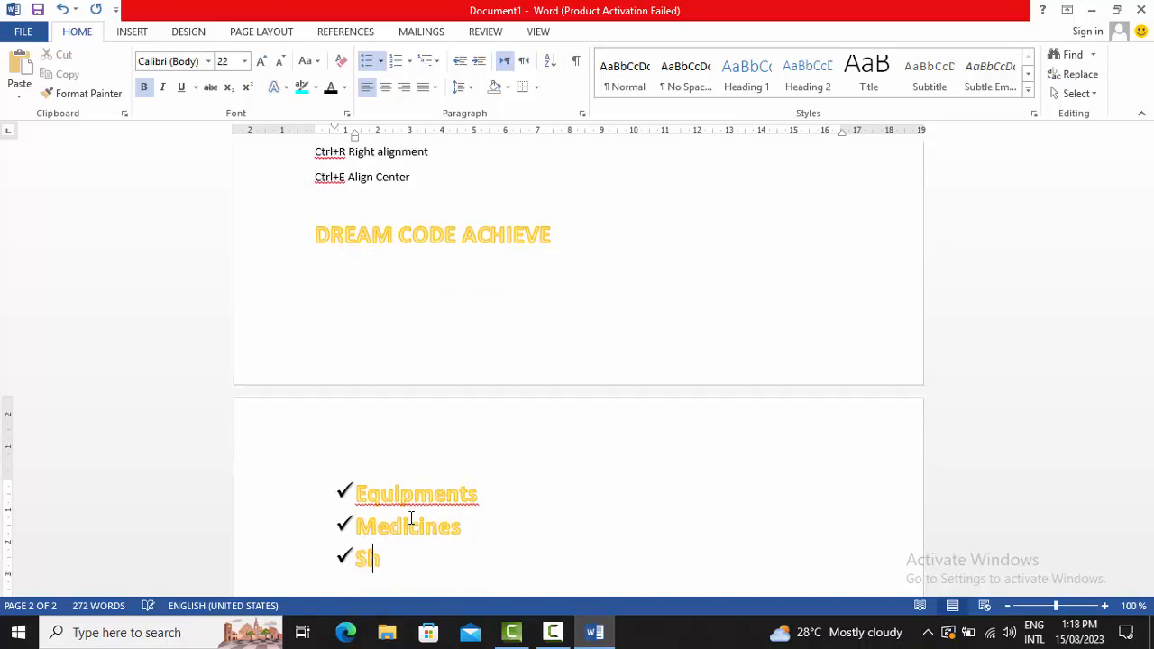
pyautogui.write('eets')
pyautogui.press('Return')
# Step: Add "Pads" and "Tourch" as the fourth and fifth items of the checkmark list
pyautogui.write('Pa')
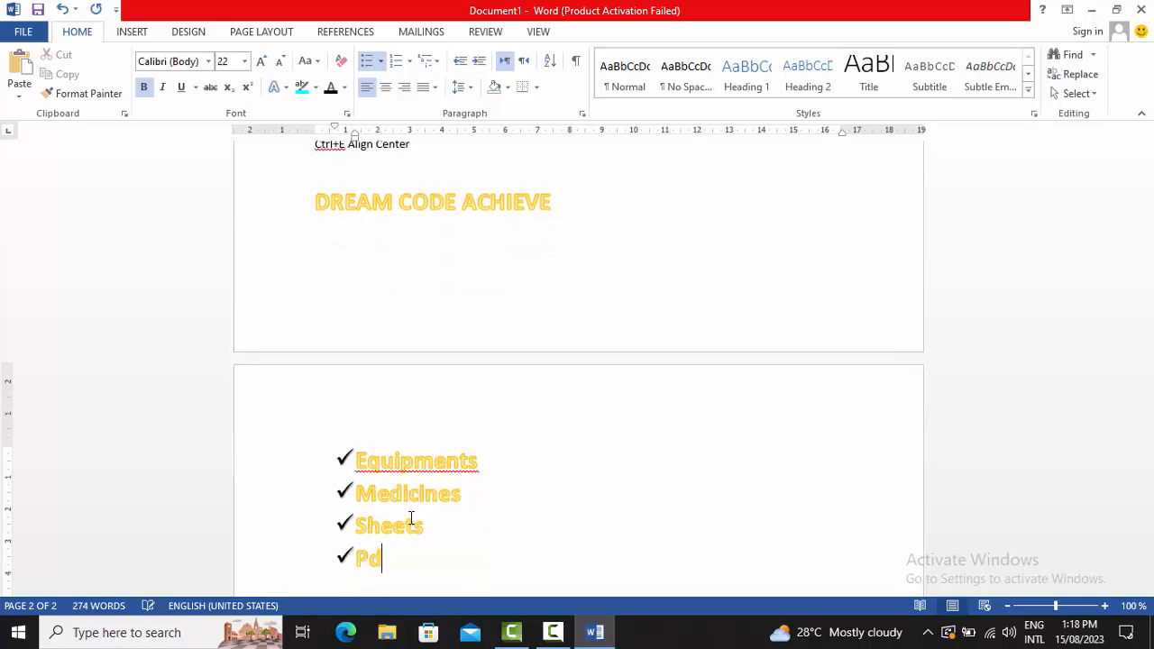
pyautogui.write('ds')
pyautogui.press('Return')
pyautogui.write('To')
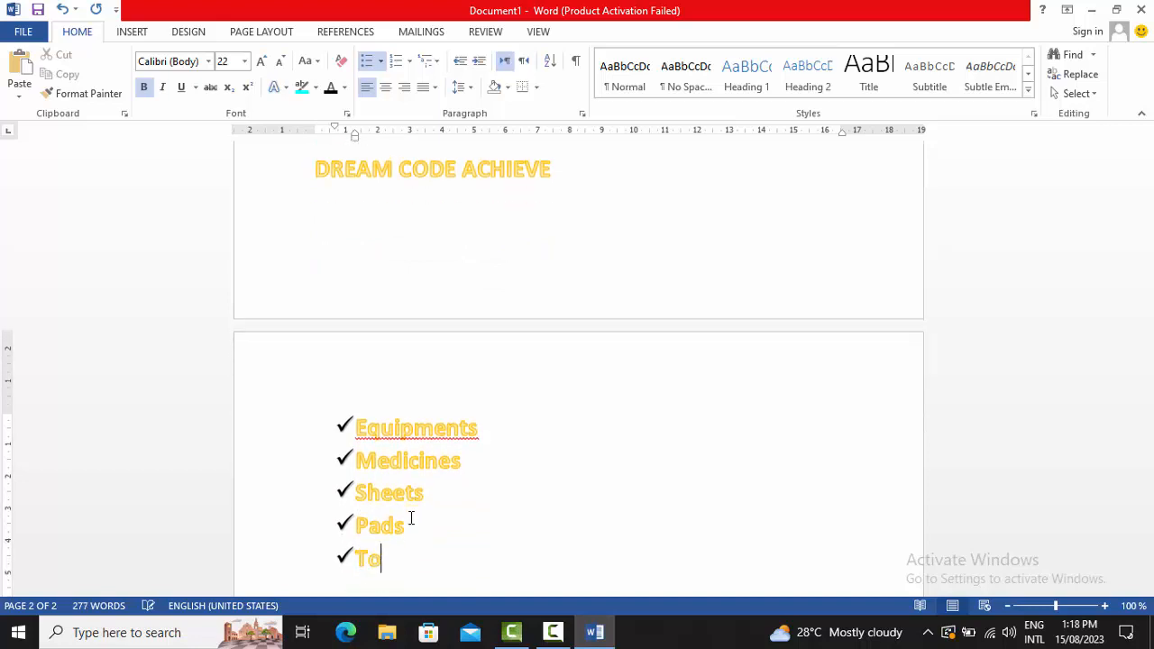
pyautogui.write('urch')
pyautogui.press('Return')
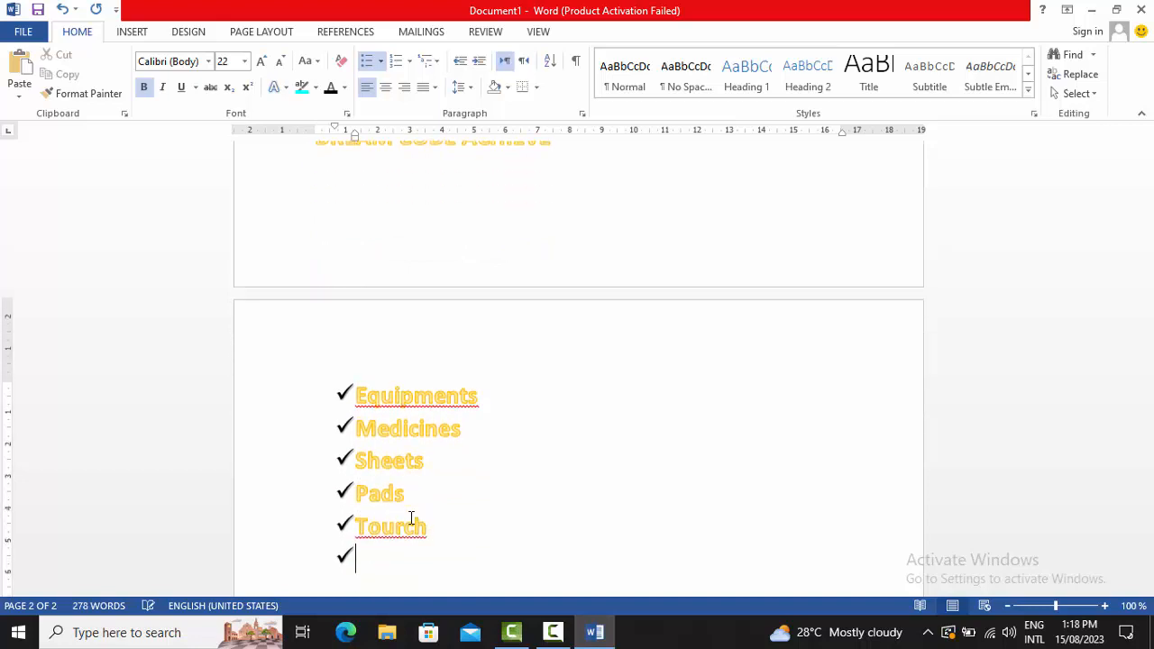
# Step: Correct the misspelled list item "Tourch" to the suggested spelling "Torch"
pyautogui.click(395, 537)
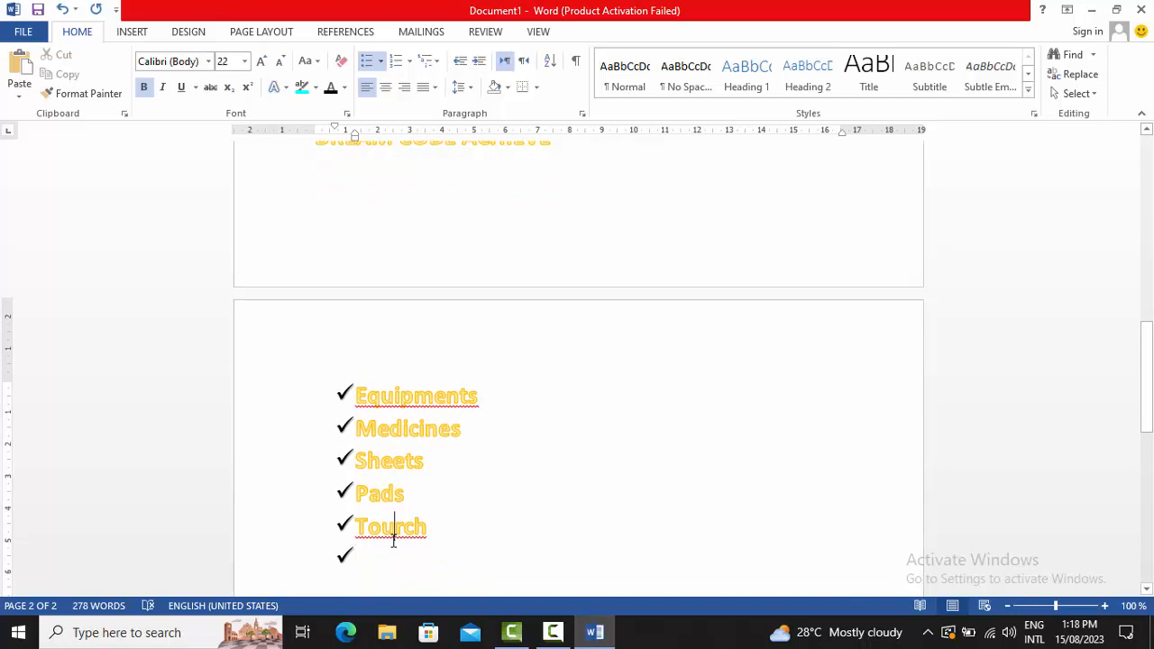
pyautogui.rightClick(422, 526)
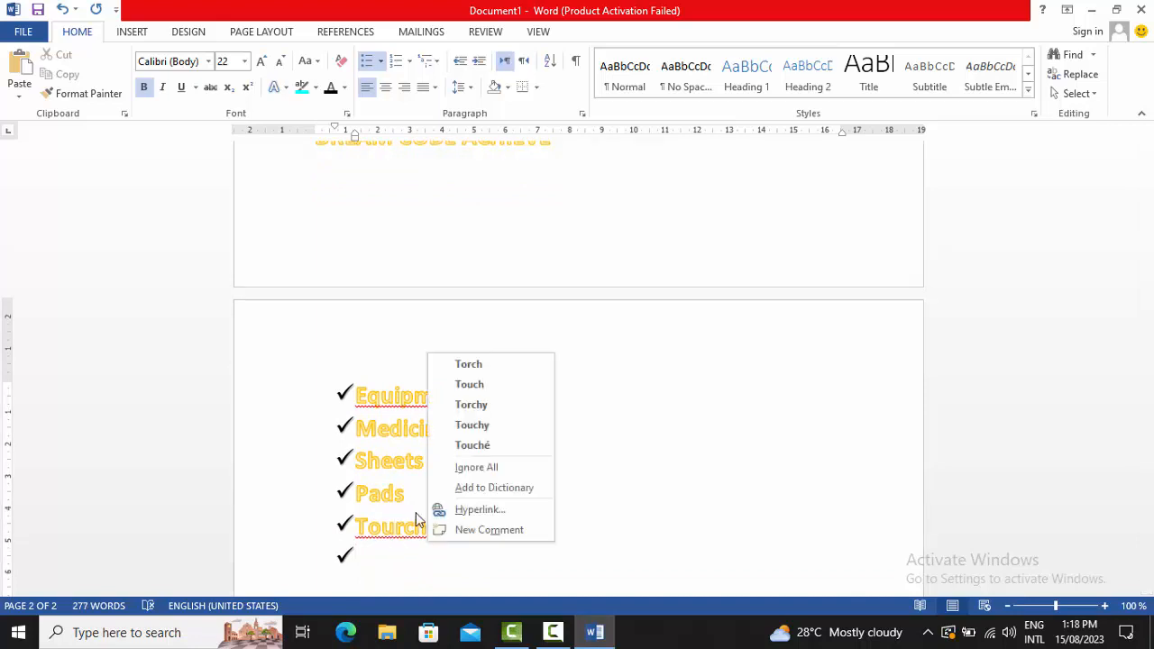
pyautogui.click(481, 364)
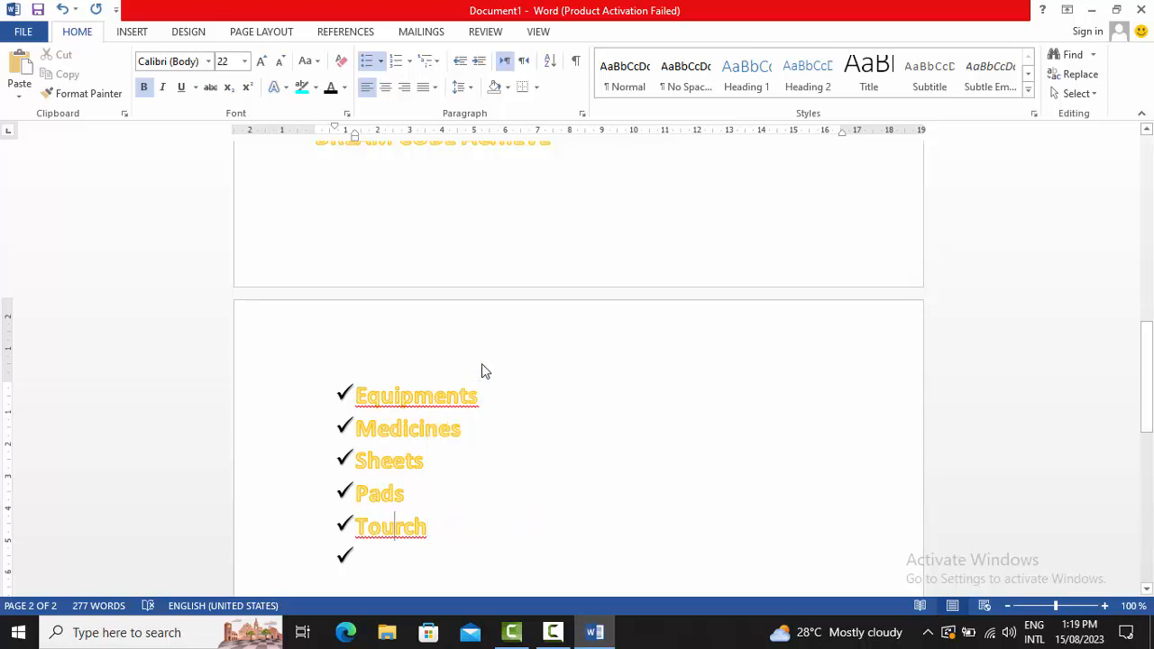
# Step: Add "Sticks" and "Tickets/passes" as the last two items of the checkmark list
pyautogui.click(381, 560)
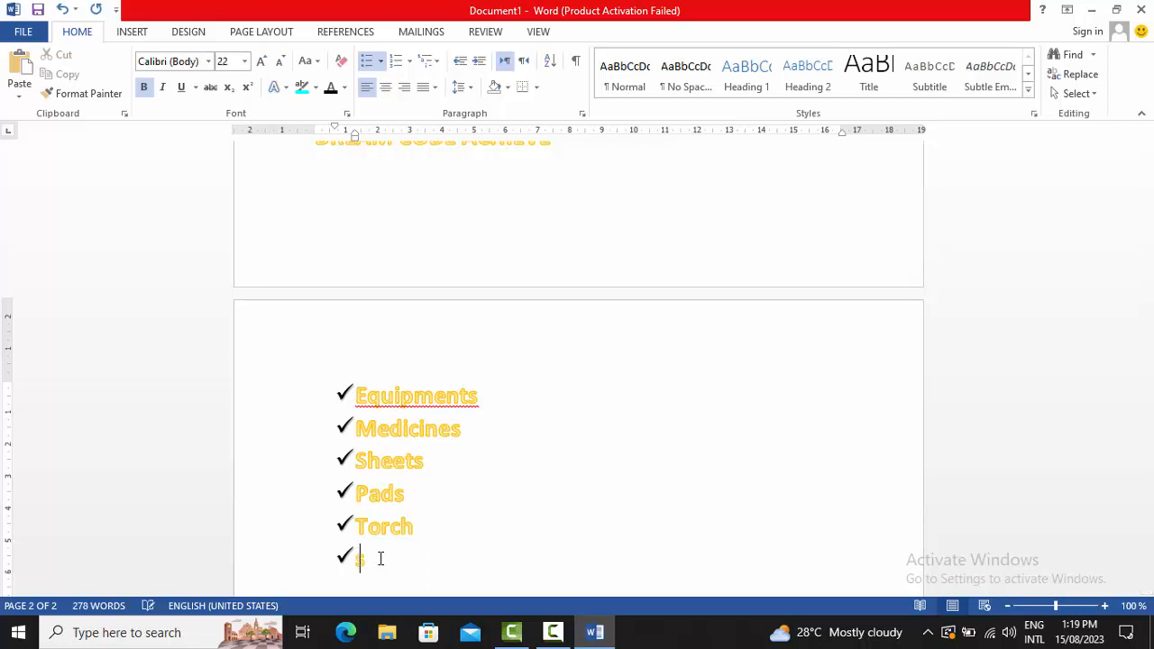
pyautogui.write('sticks')
pyautogui.press('Return')
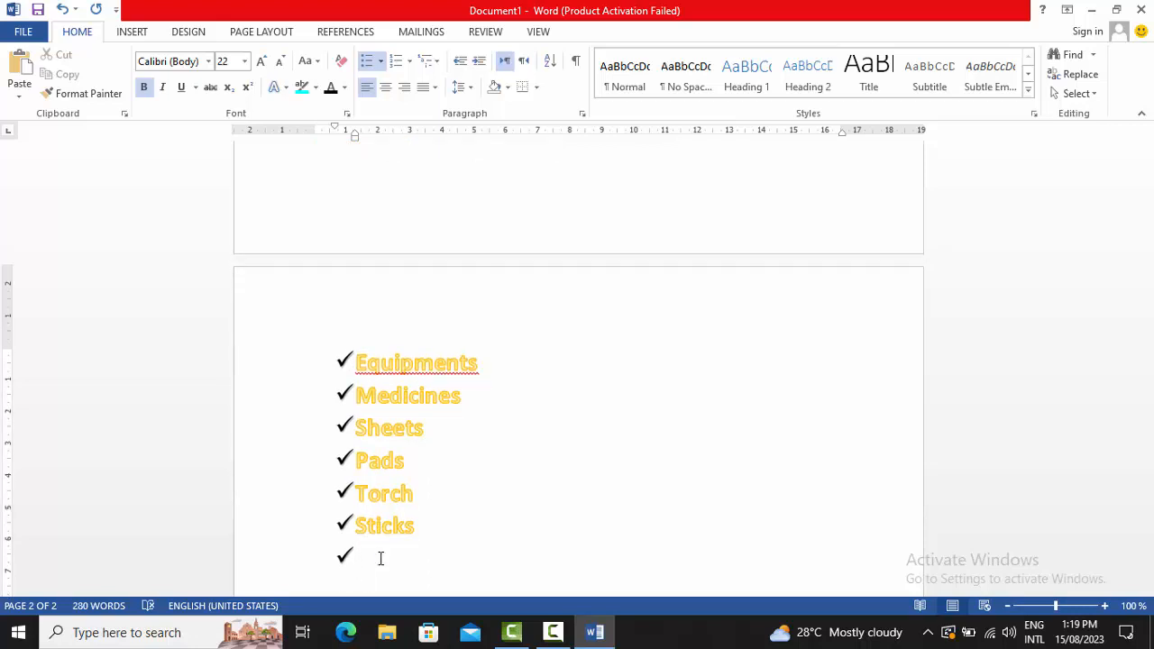
pyautogui.write('tickets')
pyautogui.press('BackSpace')
pyautogui.write('/passe')
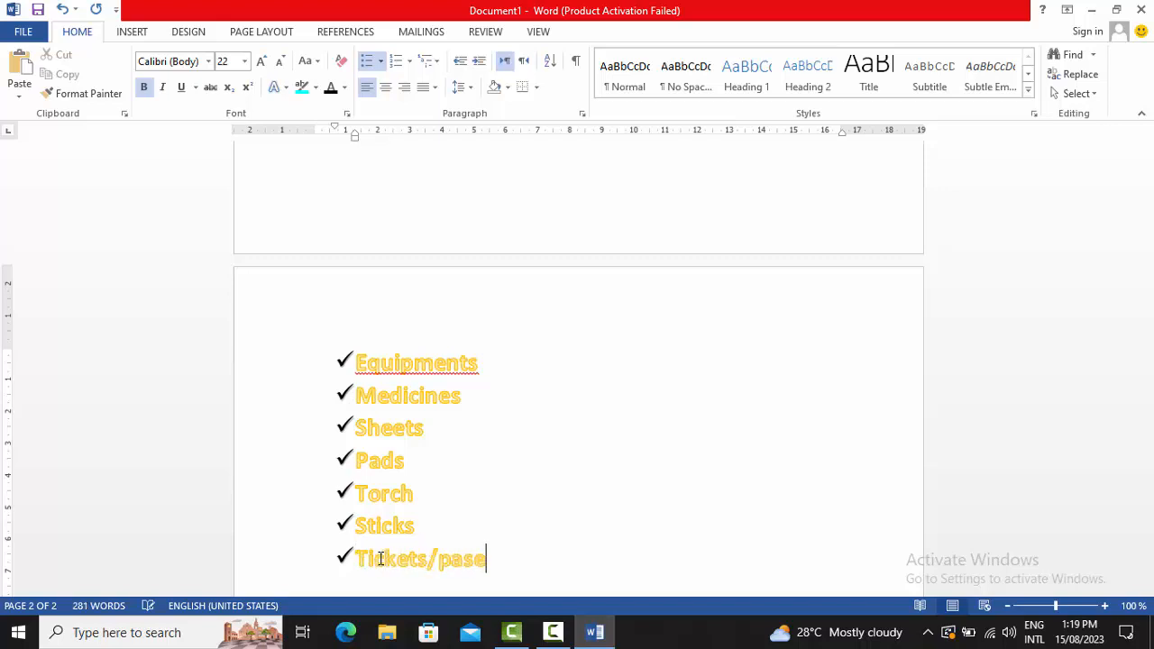
pyautogui.write('s')
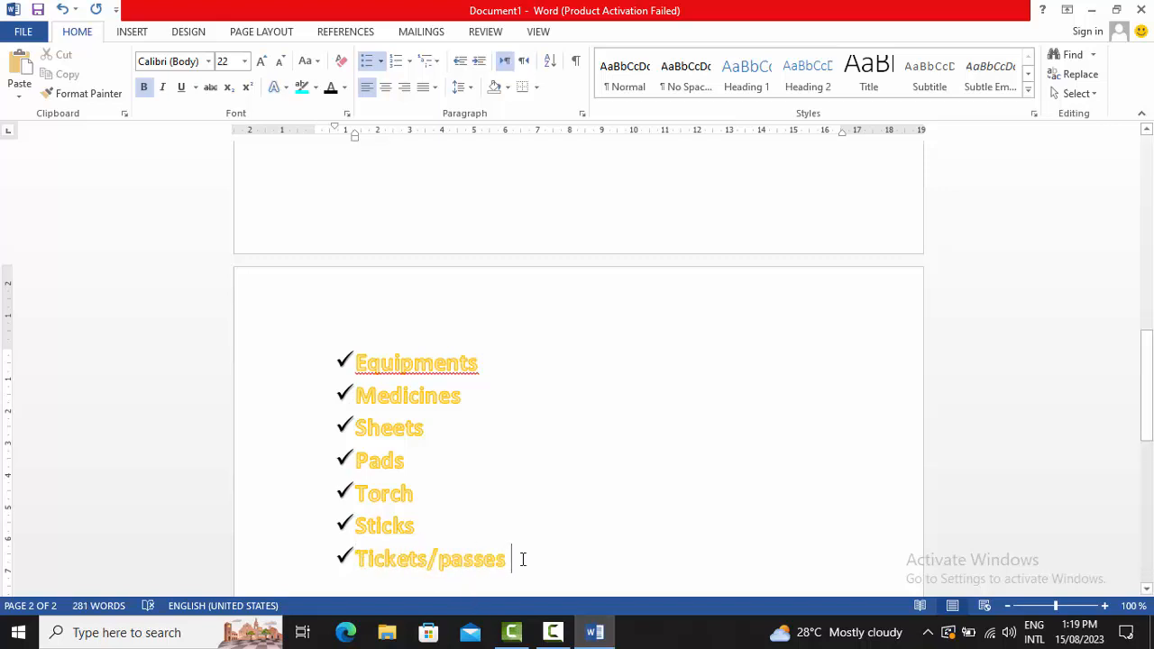
# Step: Delete the entire contents of the document to get a blank page
pyautogui.moveTo(520, 556); pyautogui.dragTo(339, 351)
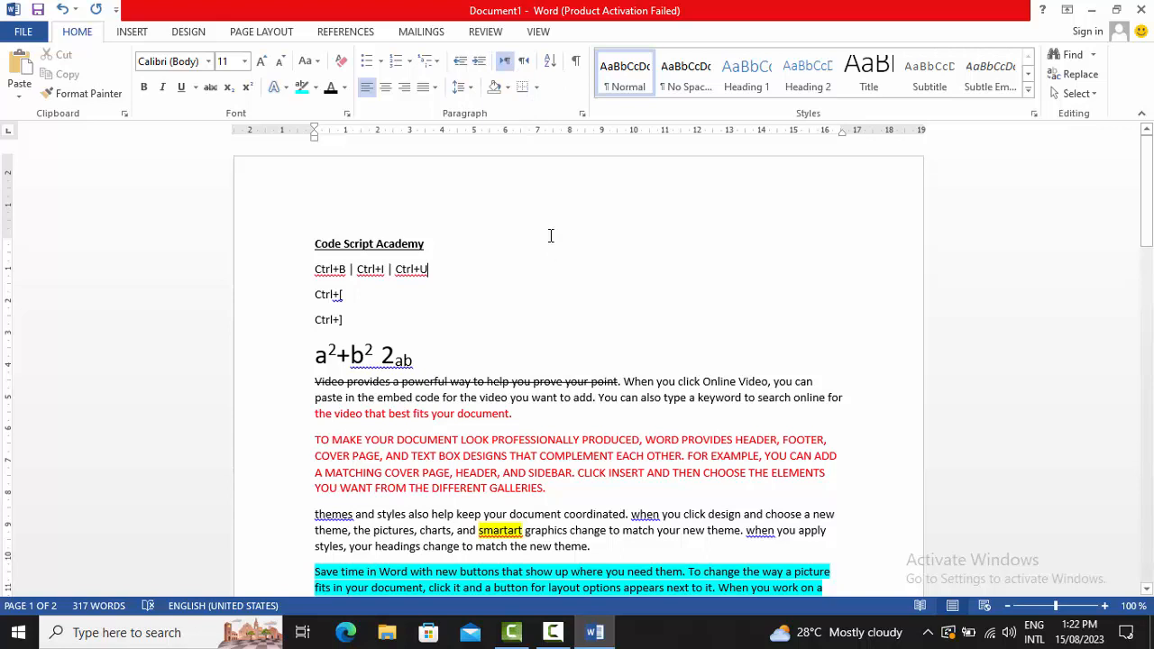
pyautogui.hotkey('ctrl', 'a')
pyautogui.write('a)')
pyautogui.press('BackSpace')
pyautogui.press('BackSpace')
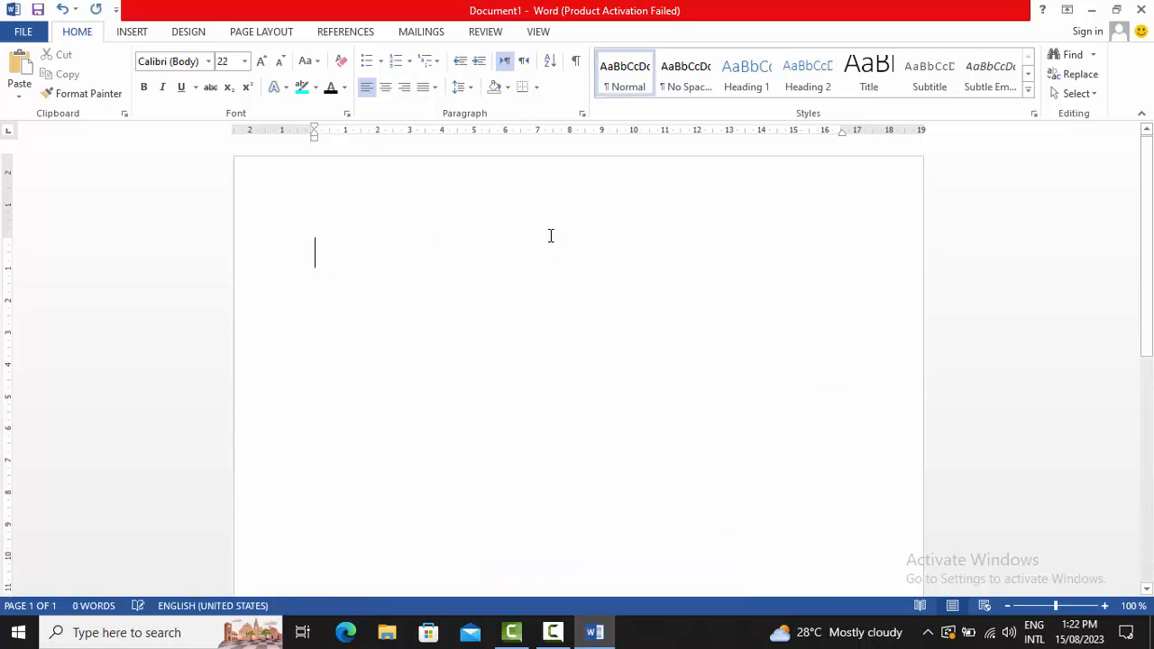
# Step: Apply all borders to the empty first paragraph and fill it with the sample text "wqewqewqewqewqeqweqweqeqweqw"
pyautogui.click(538, 88)
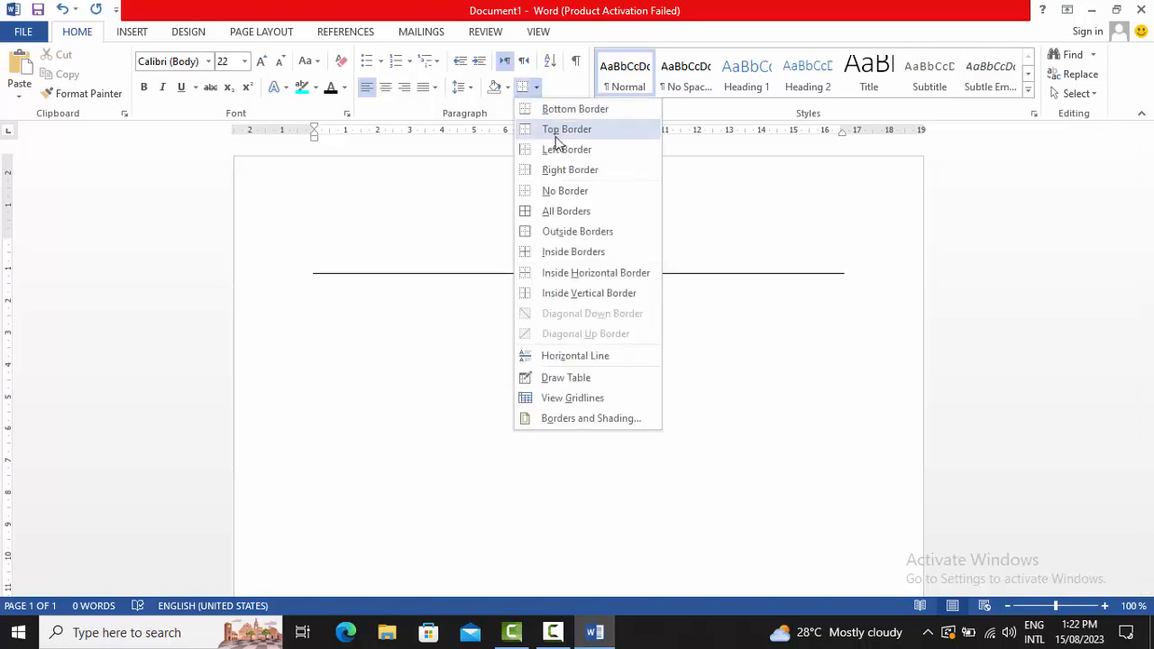
pyautogui.click(587, 216)
pyautogui.write('wqewqewqewqewqeqweqweqeqweqw')
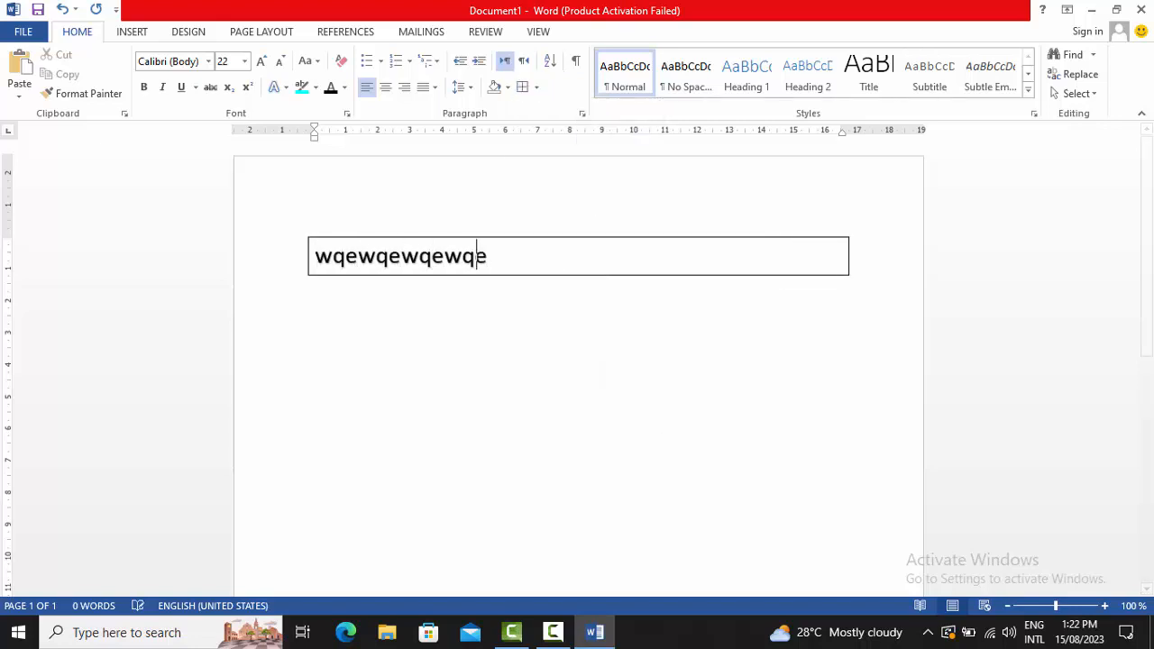
# Step: Shade the sample paragraph light blue and replace its box border with a bottom border only
pyautogui.click(509, 88)
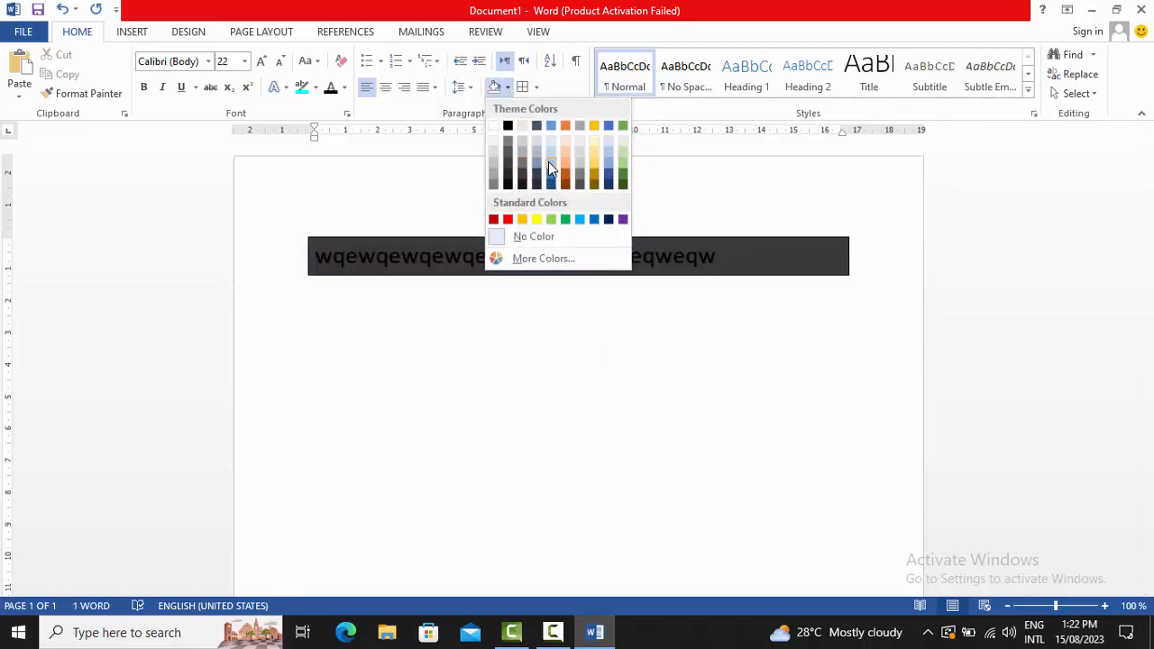
pyautogui.click(549, 161)
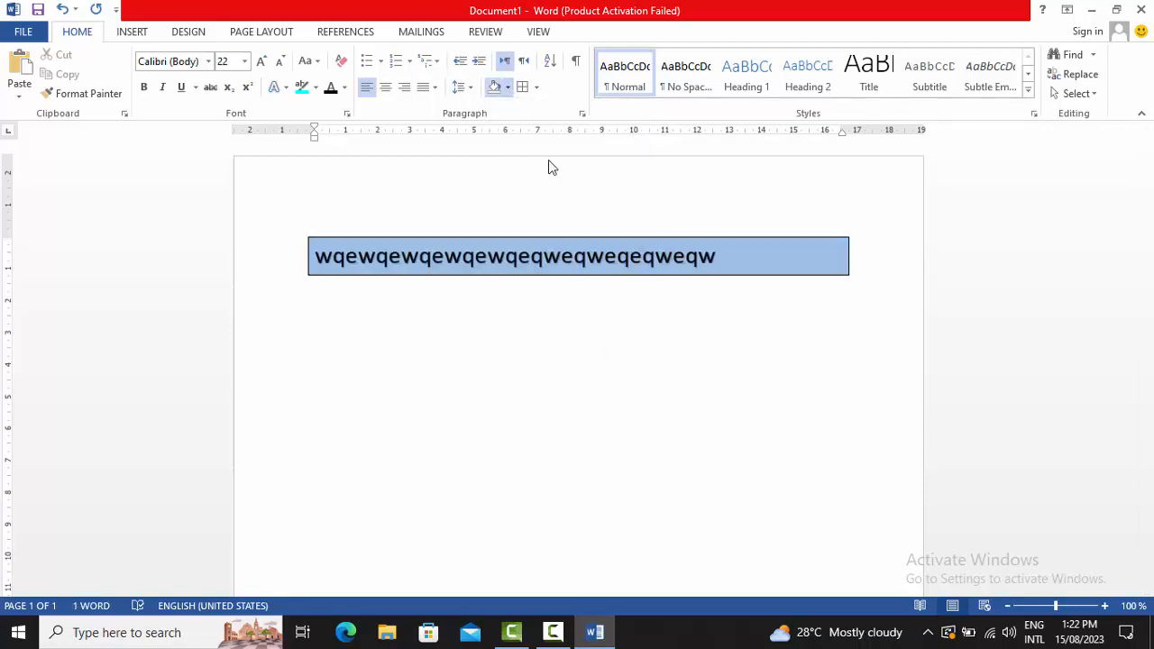
pyautogui.click(538, 90)
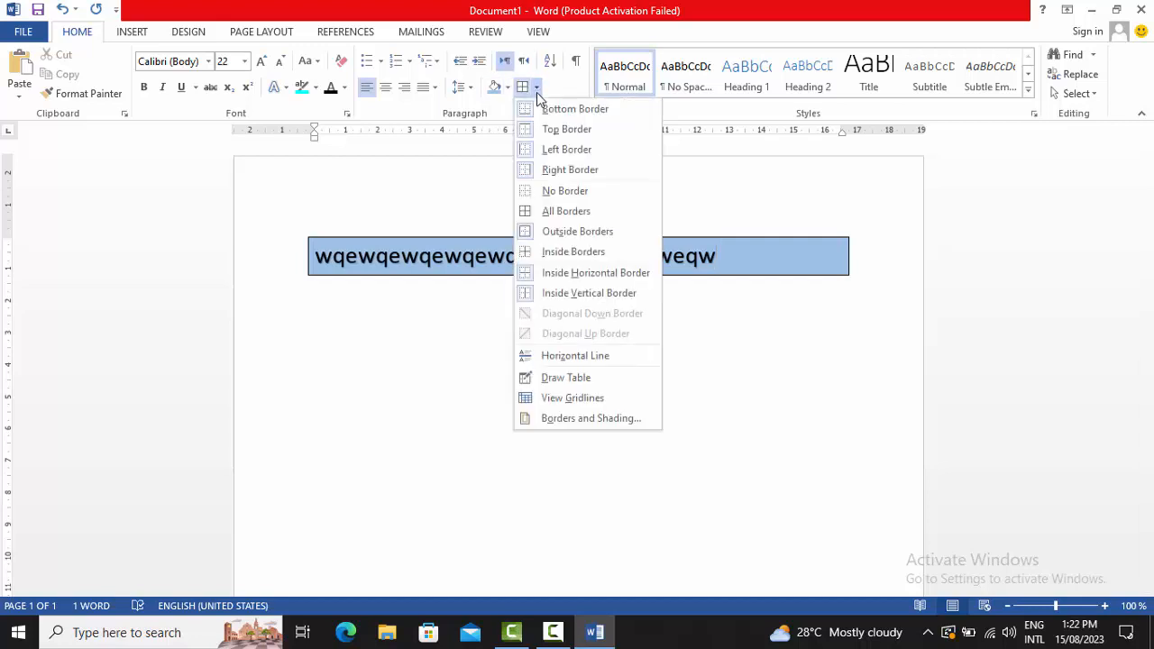
pyautogui.click(582, 190)
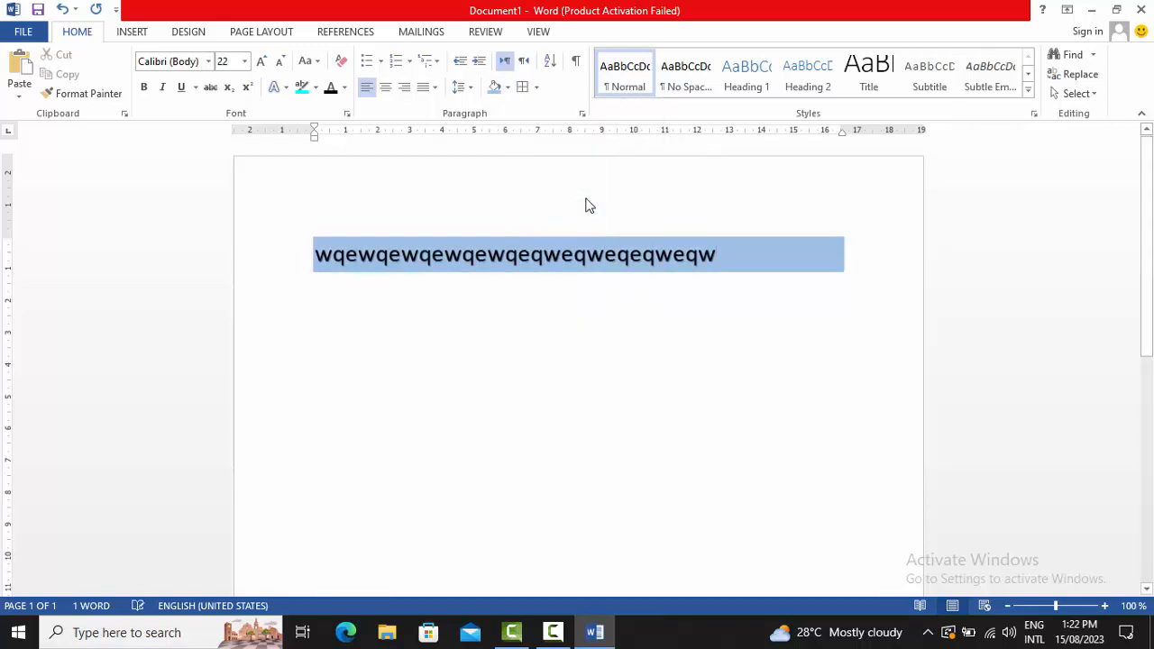
pyautogui.click(536, 87)
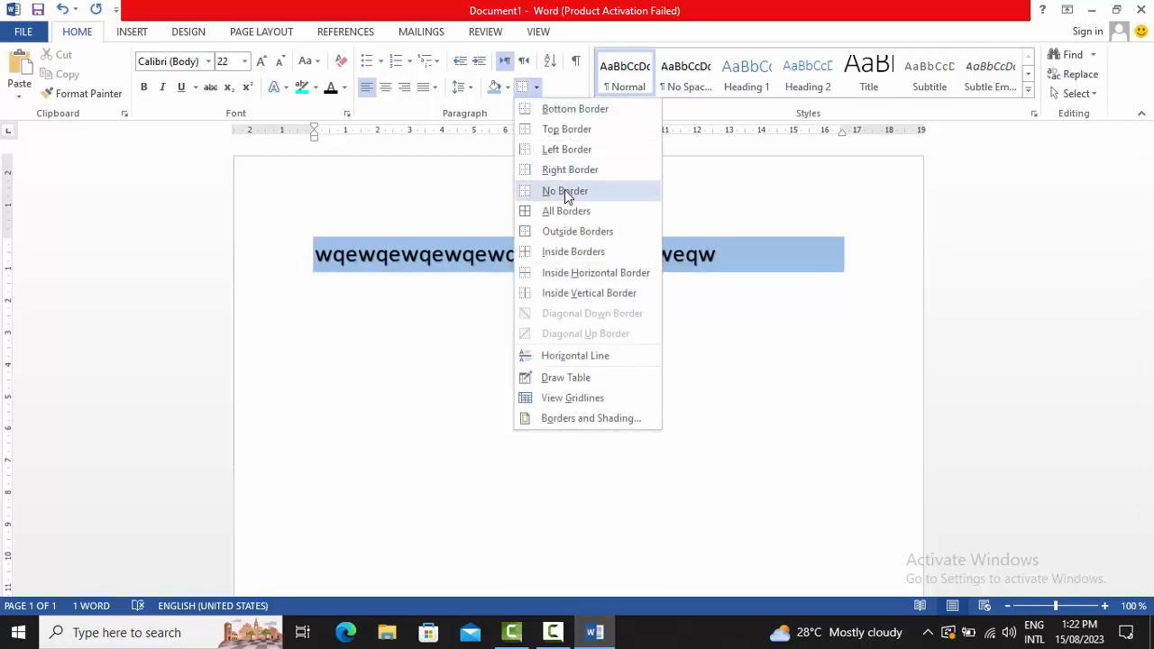
pyautogui.click(604, 110)
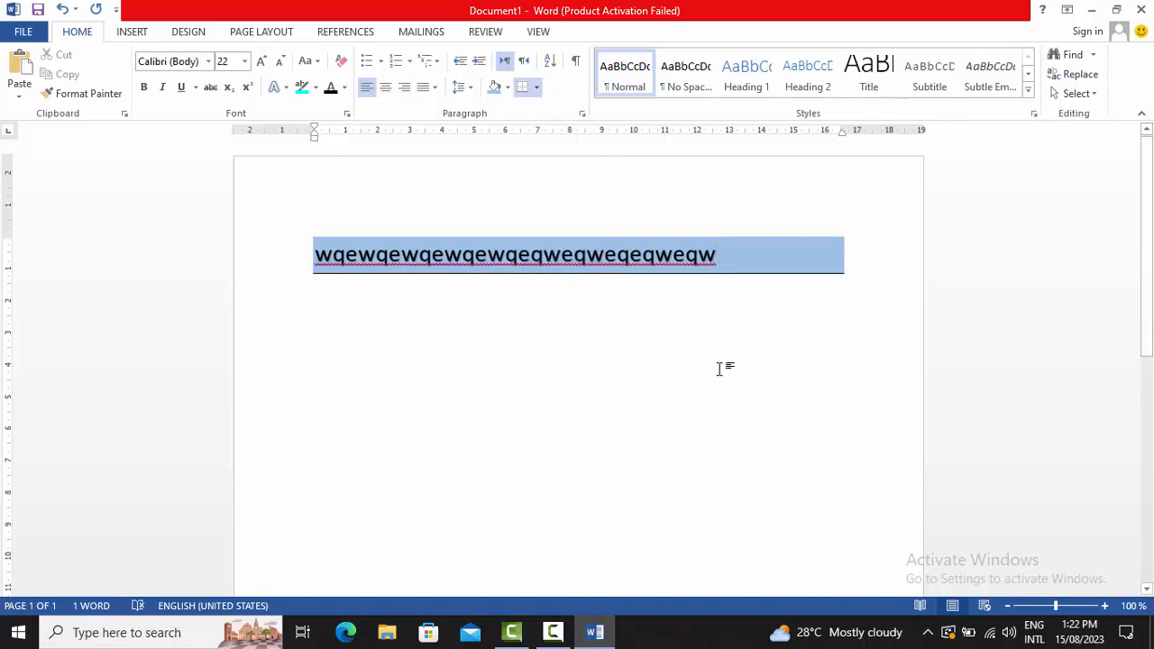
# Step: Undo the borders, shading and sample text until the page is blank again
pyautogui.hotkey('ctrl', 'z')
pyautogui.hotkey('ctrl', 'z')
pyautogui.hotkey('ctrl', 'z')
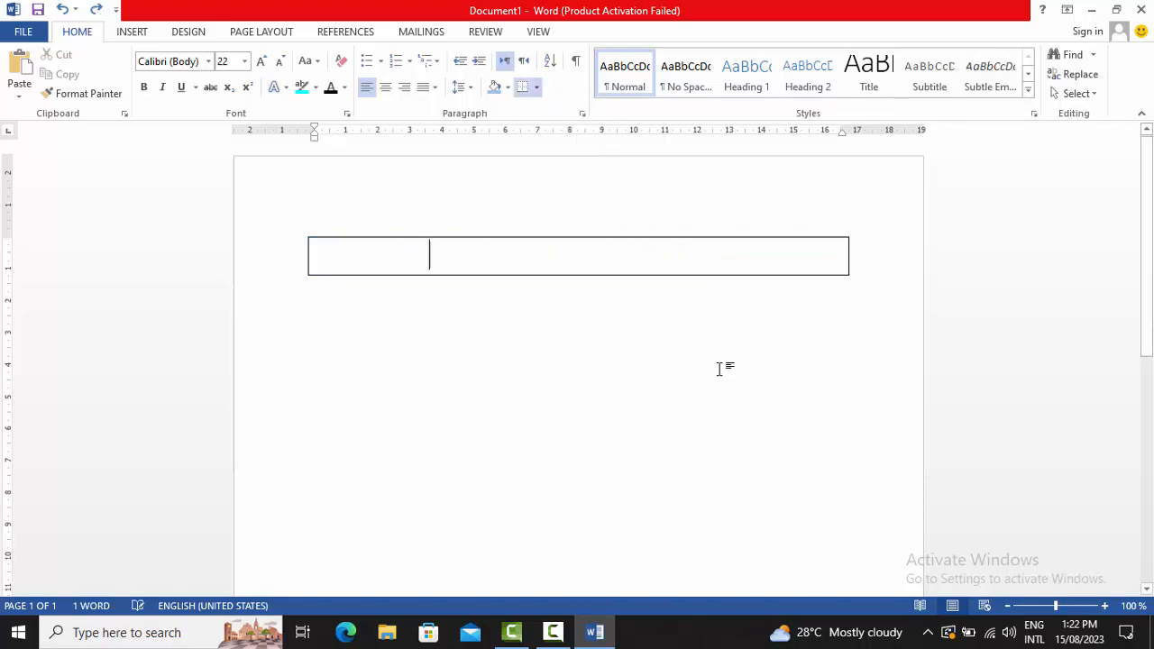
pyautogui.hotkey('ctrl', 'z')
pyautogui.hotkey('ctrl', 'z')
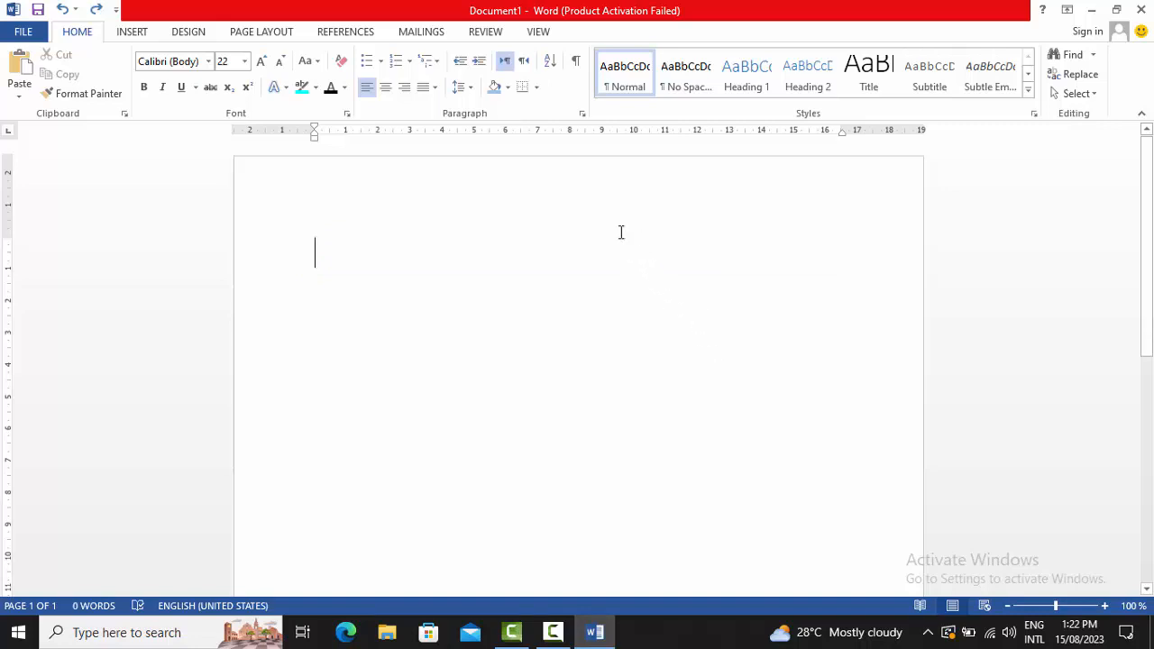
# Step: View the Sort Text options, then close the dialog without sorting
pyautogui.click(550, 61)
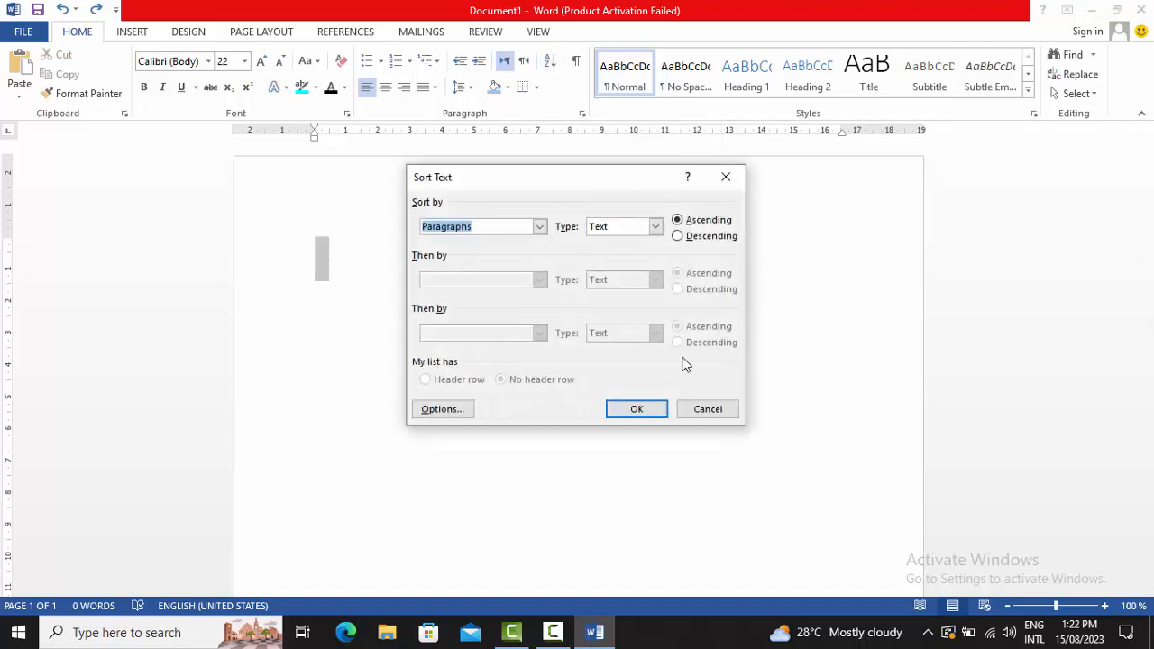
pyautogui.click(706, 410)
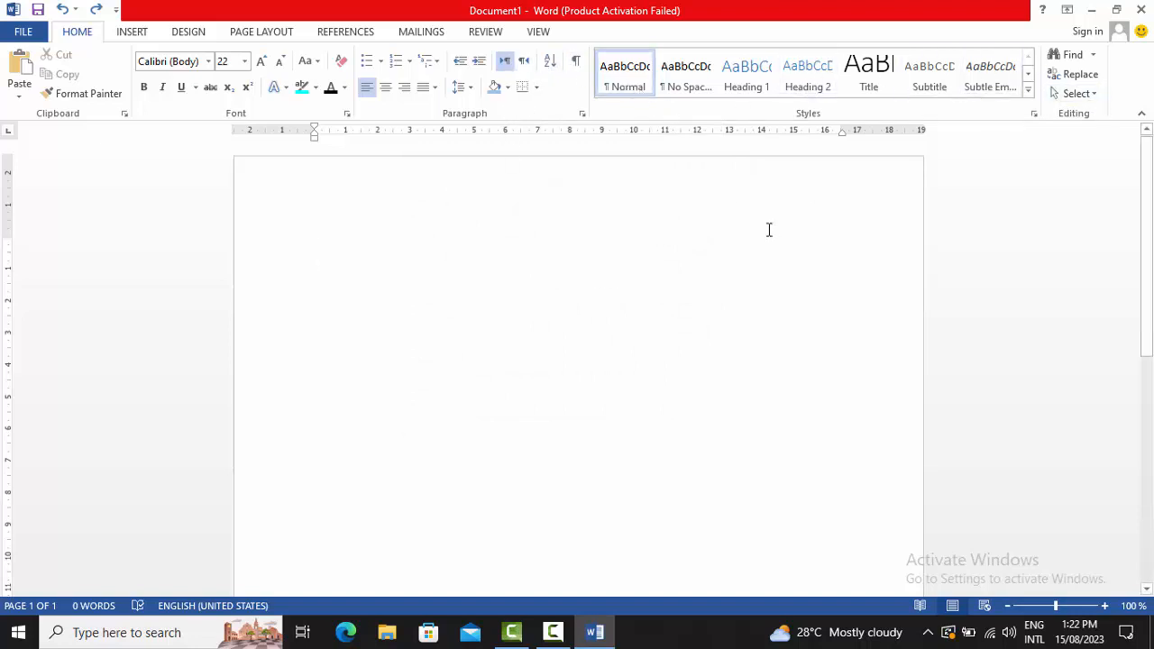
# Step: Enter three first names on separate lines at the top of the blank page
pyautogui.write('shamas')
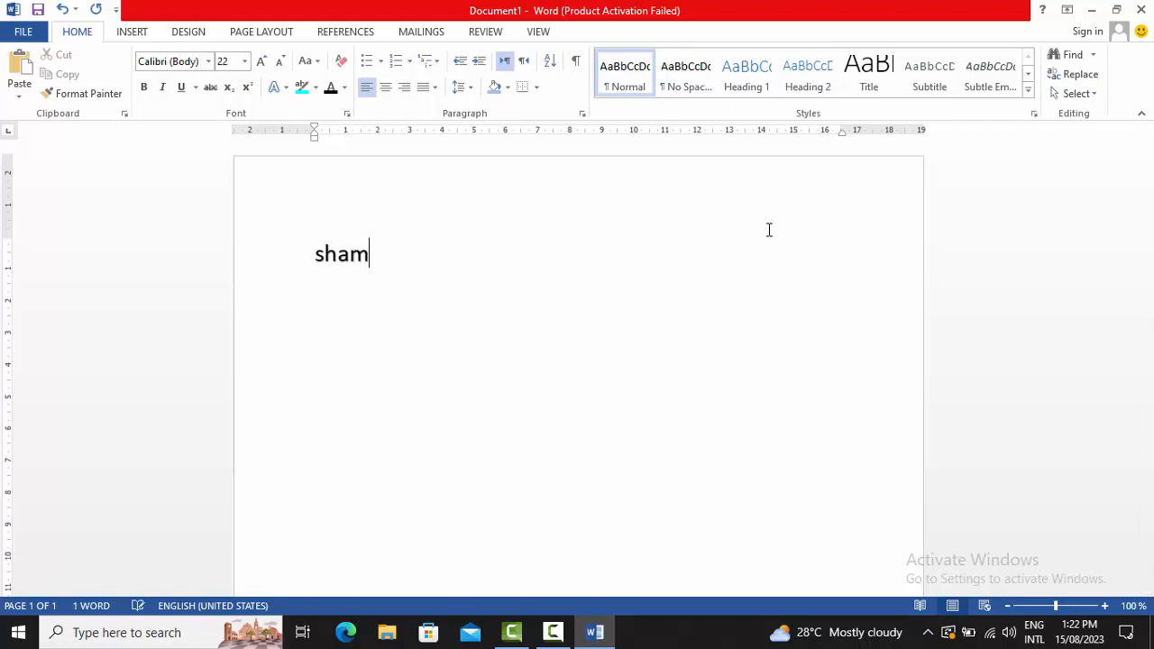
pyautogui.press('Return')
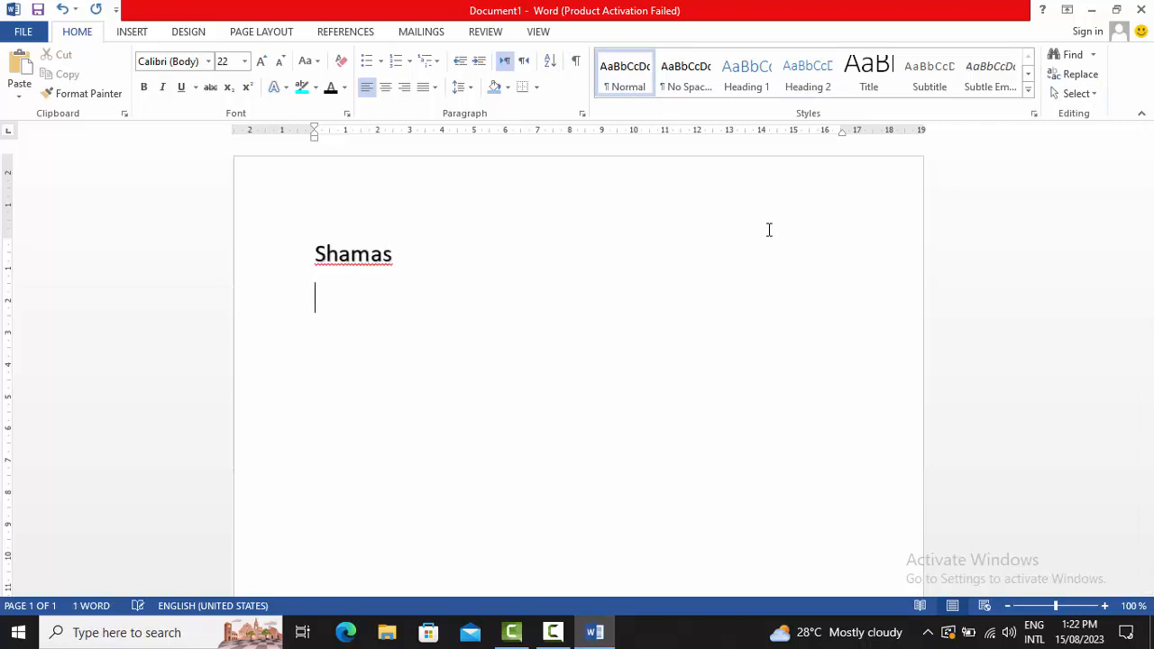
pyautogui.write('Sohaib')
pyautogui.press('Return')
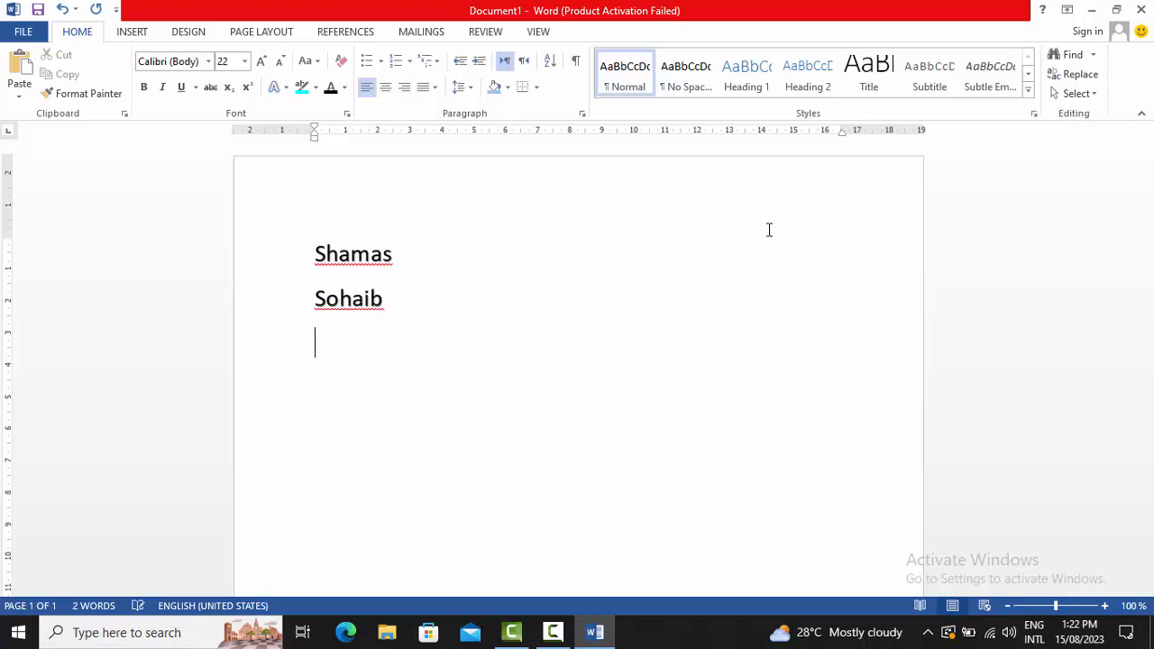
pyautogui.write('usaid')
pyautogui.press('Return')
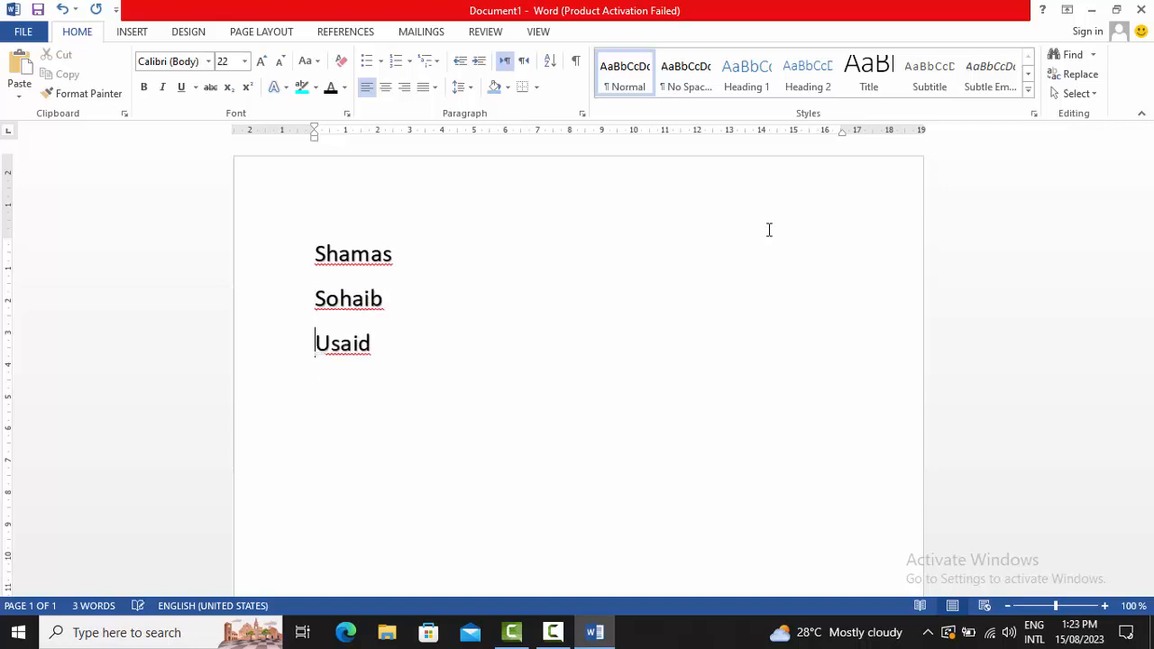
# Step: Copy the third name's line and paste it repeatedly below the list until the copies run over several pages
pyautogui.hotkey('shift', 'Right')
pyautogui.hotkey('shift', 'Right')
pyautogui.hotkey('shift', 'Right')
pyautogui.hotkey('shift', 'Right')
pyautogui.hotkey('shift', 'Right')
pyautogui.hotkey('shift', 'Right')
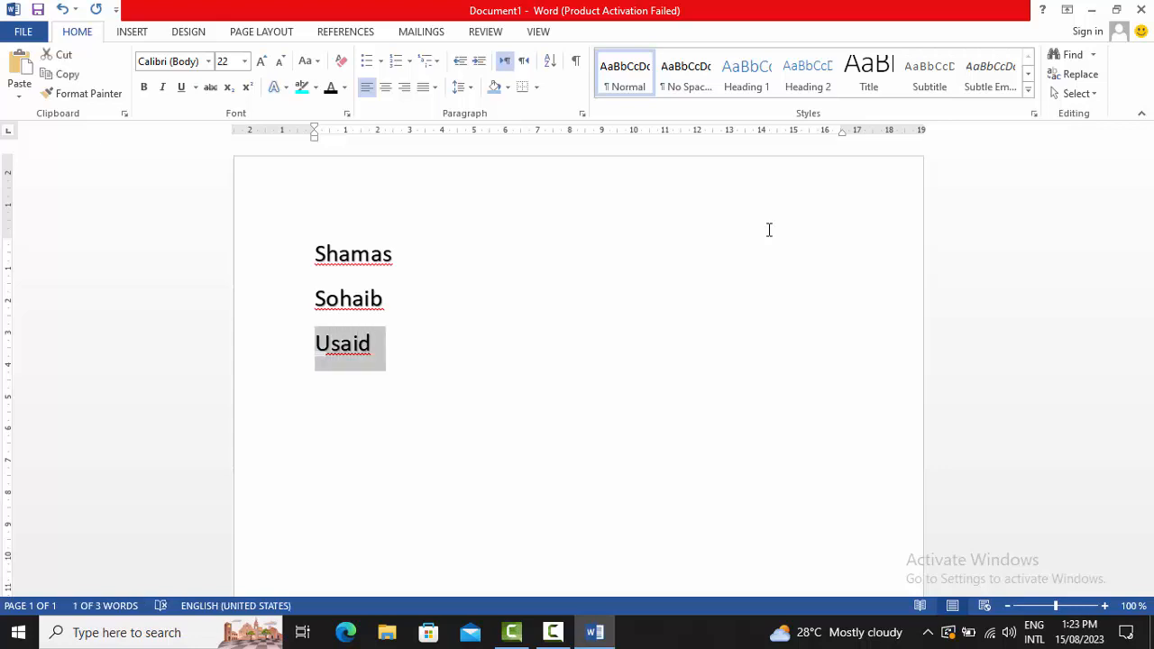
pyautogui.press('Right')
pyautogui.hotkey('ctrl', 'v')
pyautogui.hotkey('ctrl', 'v')
pyautogui.hotkey('ctrl', 'v')
pyautogui.hotkey('ctrl', 'v')
pyautogui.hotkey('ctrl', 'v')
pyautogui.hotkey('ctrl', 'v')
pyautogui.hotkey('ctrl', 'v')
pyautogui.hotkey('ctrl', 'v')
pyautogui.hotkey('ctrl', 'v')
pyautogui.hotkey('ctrl', 'v')
pyautogui.hotkey('ctrl', 'v')
pyautogui.hotkey('ctrl', 'v')
pyautogui.hotkey('ctrl', 'v')
pyautogui.hotkey('ctrl', 'v')
pyautogui.hotkey('ctrl', 'v')
pyautogui.hotkey('ctrl', 'v')
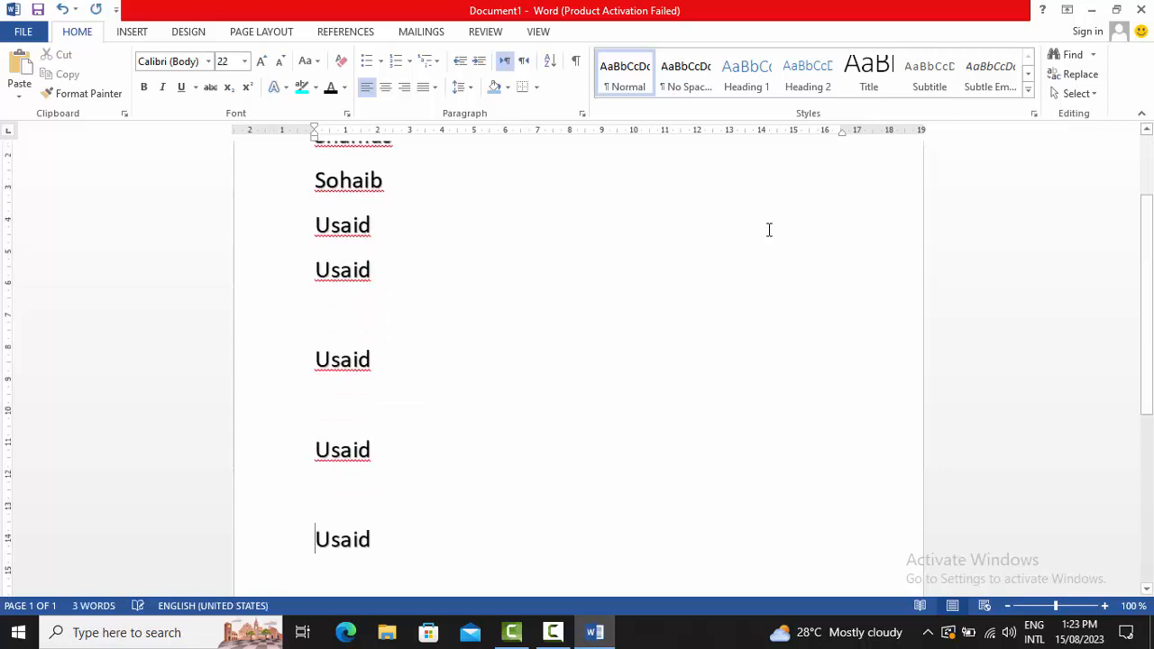
pyautogui.hotkey('ctrl', 'v')
pyautogui.hotkey('ctrl', 'v')
pyautogui.hotkey('ctrl', 'v')
pyautogui.hotkey('ctrl', 'v')
pyautogui.hotkey('ctrl', 'v')
pyautogui.hotkey('ctrl', 'v')
pyautogui.hotkey('ctrl', 'v')
pyautogui.hotkey('ctrl', 'v')
pyautogui.hotkey('ctrl', 'v')
pyautogui.hotkey('ctrl', 'v')
pyautogui.hotkey('ctrl', 'v')
pyautogui.hotkey('ctrl', 'v')
pyautogui.hotkey('ctrl', 'v')
pyautogui.hotkey('ctrl', 'v')
pyautogui.hotkey('ctrl', 'v')
pyautogui.hotkey('ctrl', 'v')
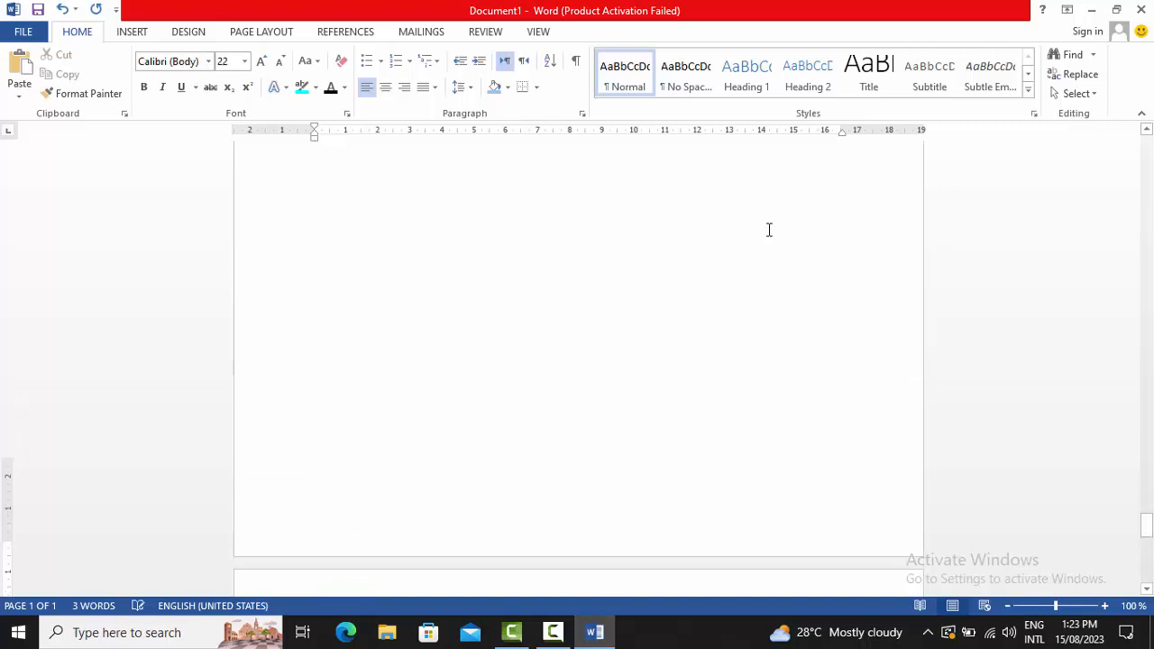
pyautogui.hotkey('ctrl', 'v')
pyautogui.hotkey('ctrl', 'v')
pyautogui.hotkey('ctrl', 'v')
pyautogui.hotkey('ctrl', 'v')
pyautogui.hotkey('ctrl', 'v')
pyautogui.hotkey('ctrl', 'v')
pyautogui.hotkey('ctrl', 'v')
pyautogui.hotkey('ctrl', 'v')
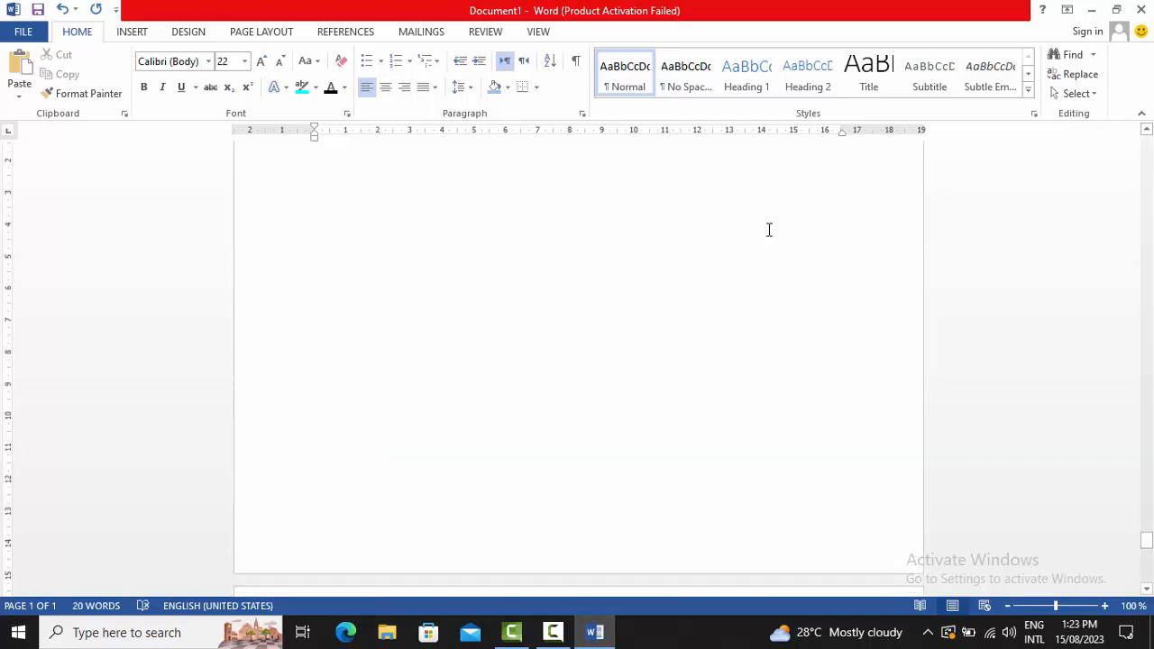
# Step: Search the document for the repeated first name and close the search afterwards
pyautogui.scroll(10, 770, 230)
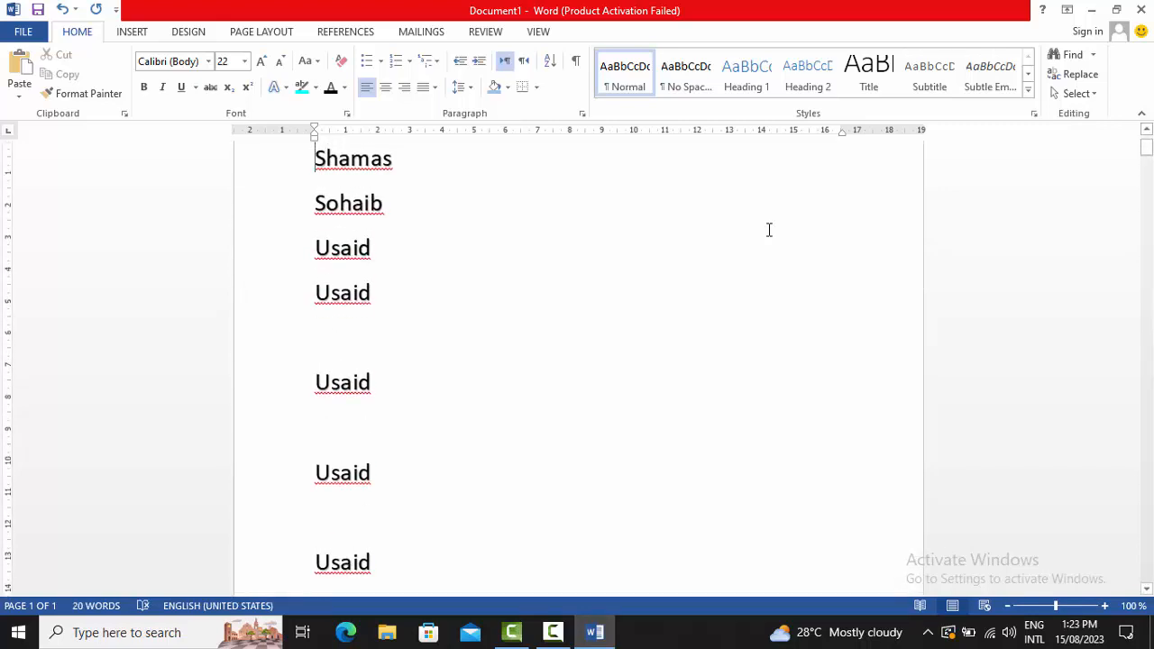
pyautogui.click(633, 356)
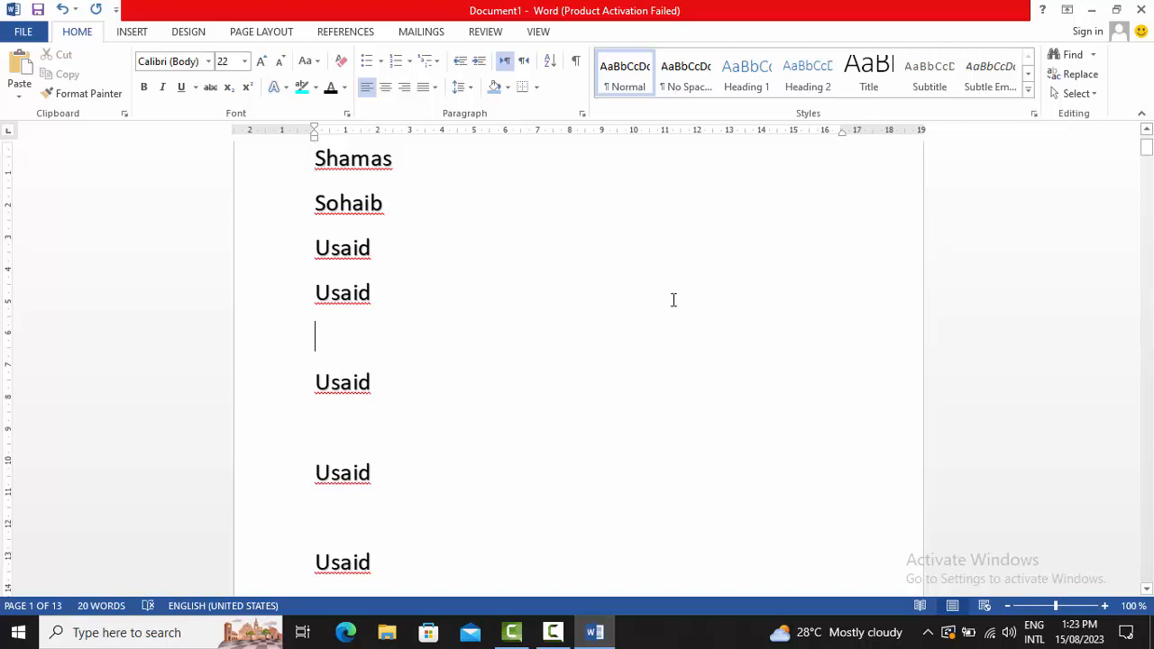
pyautogui.hotkey('ctrl', 'f')
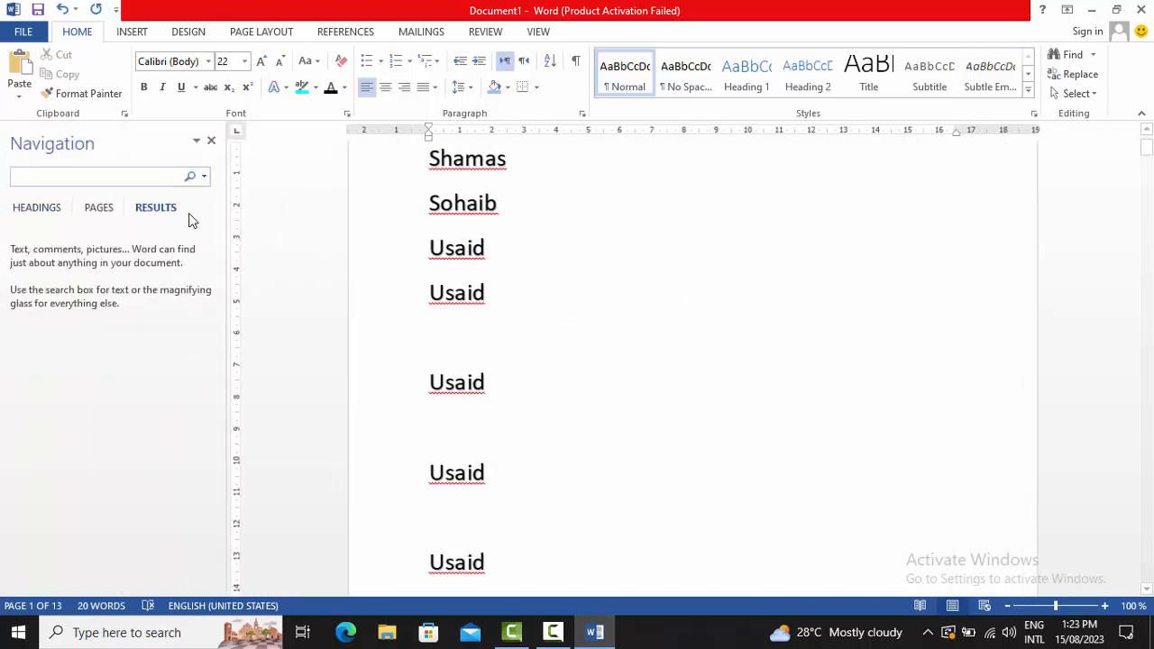
pyautogui.write('usaid')
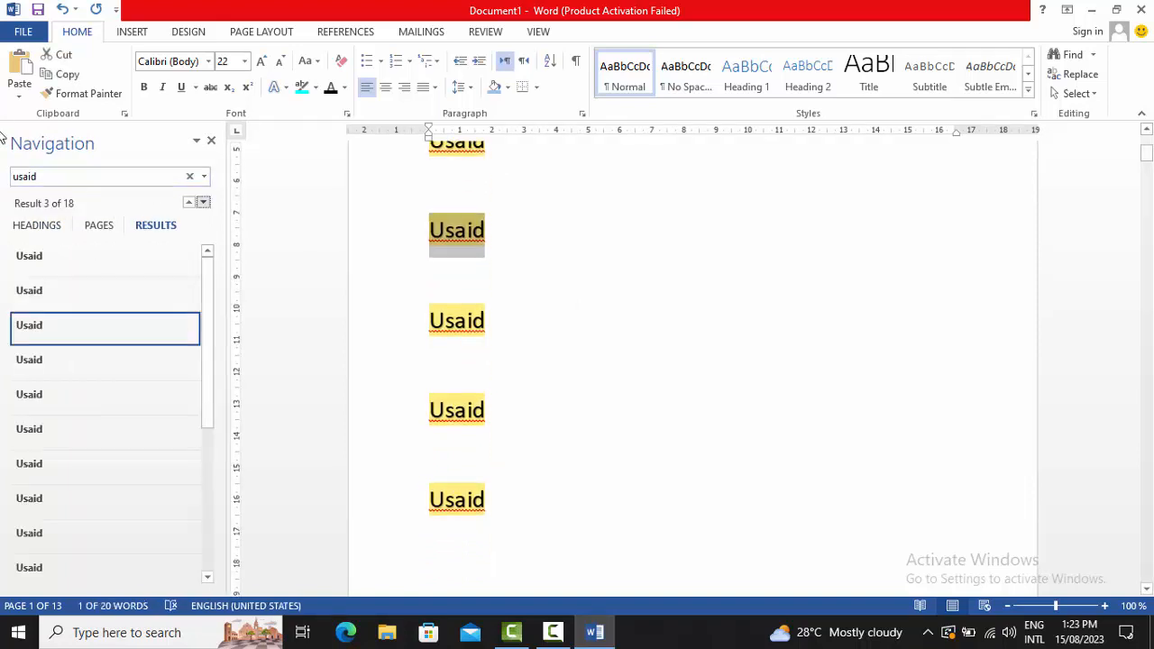
pyautogui.click(211, 142)
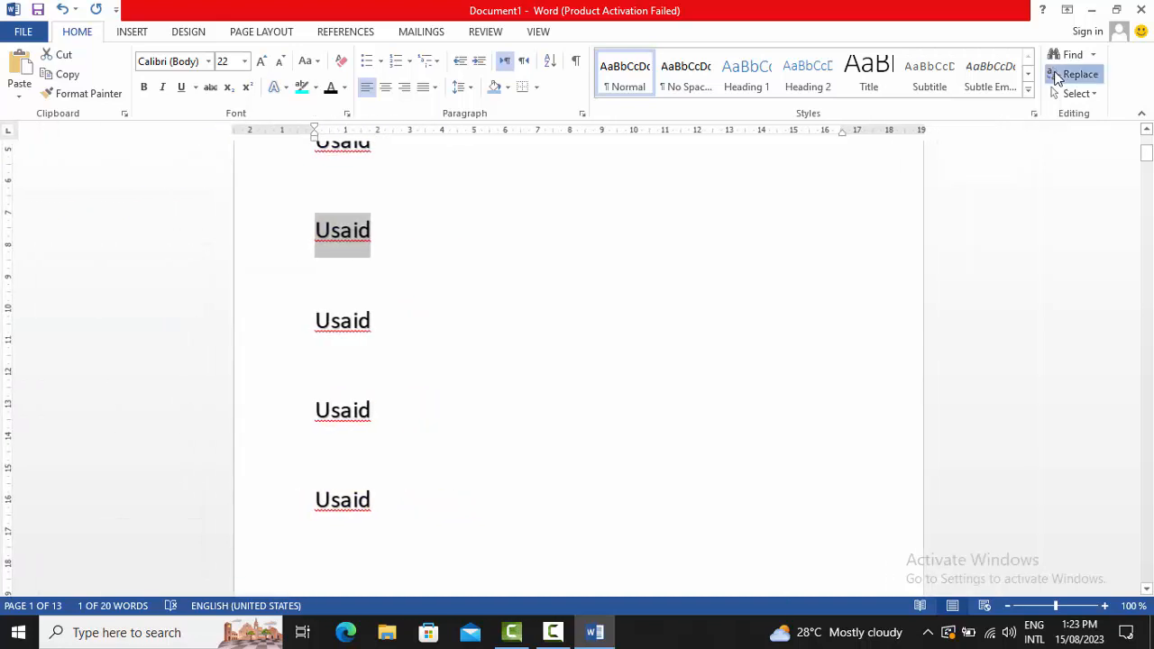
# Step: Set up a replacement of the repeated first name with the full name, keeping the matching text in view
pyautogui.click(1060, 76)
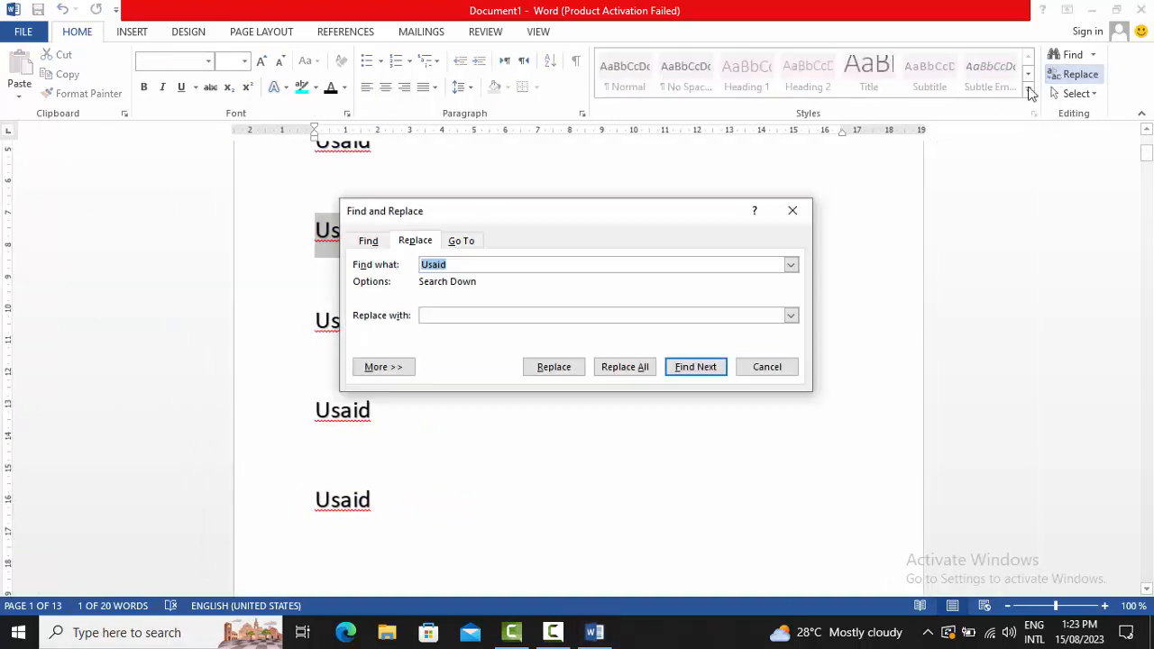
pyautogui.click(550, 260)
pyautogui.click(463, 317)
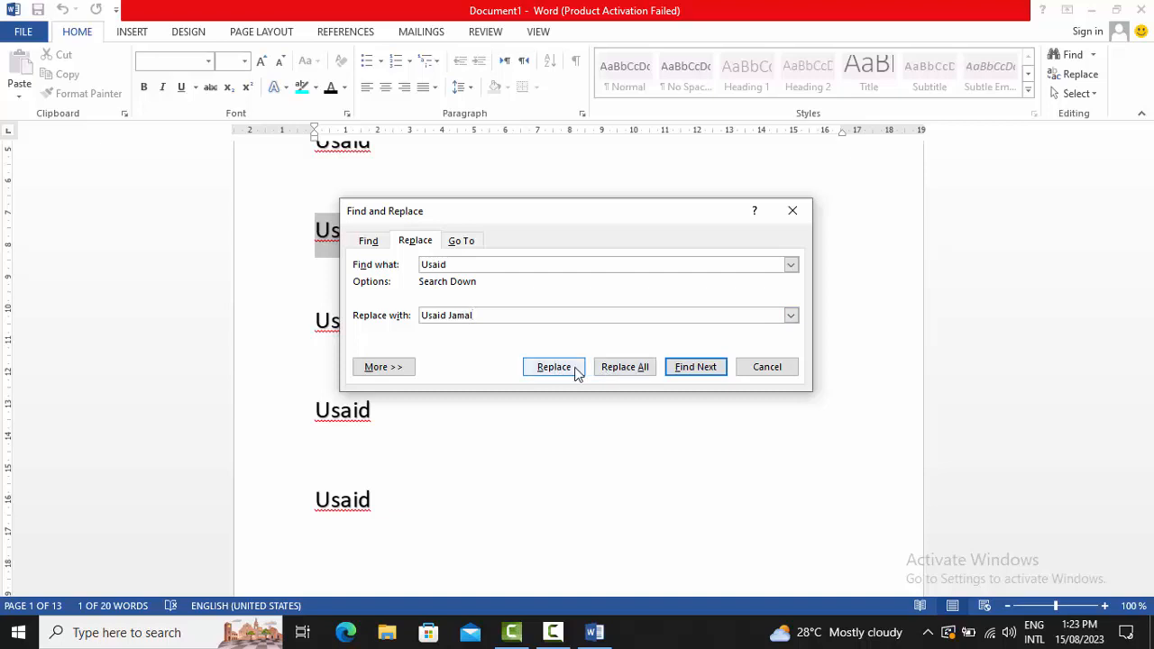
pyautogui.moveTo(538, 209); pyautogui.dragTo(673, 216)
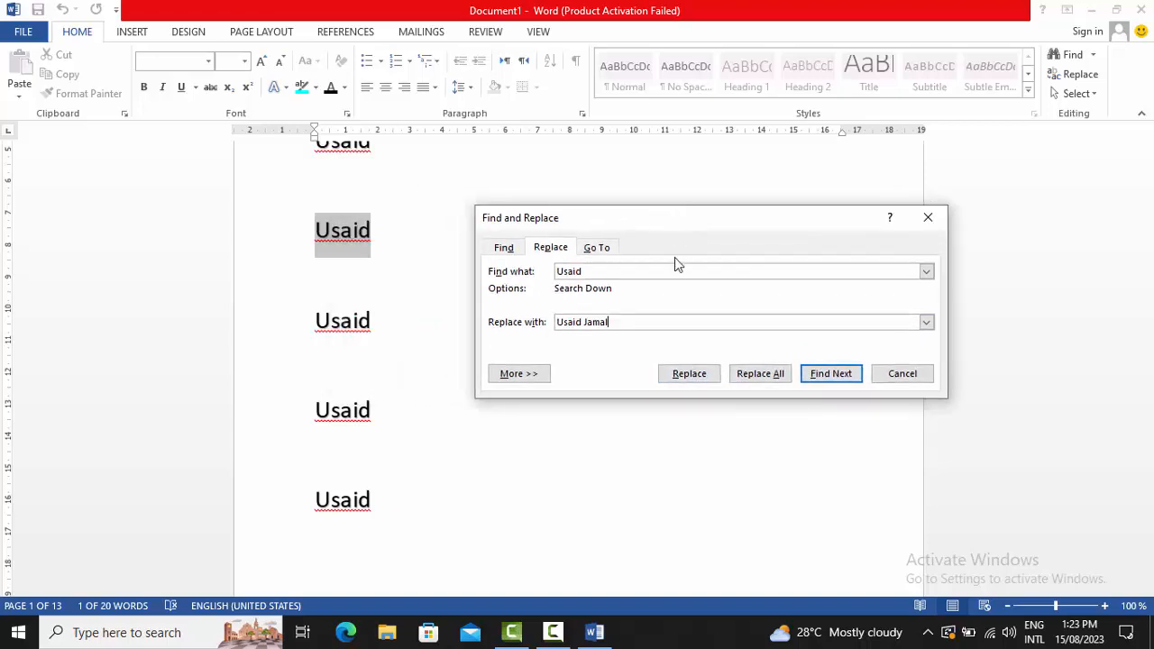
# Step: Replace the selected match and the following one individually, skip the third match, and replace the fourth
pyautogui.click(683, 371)
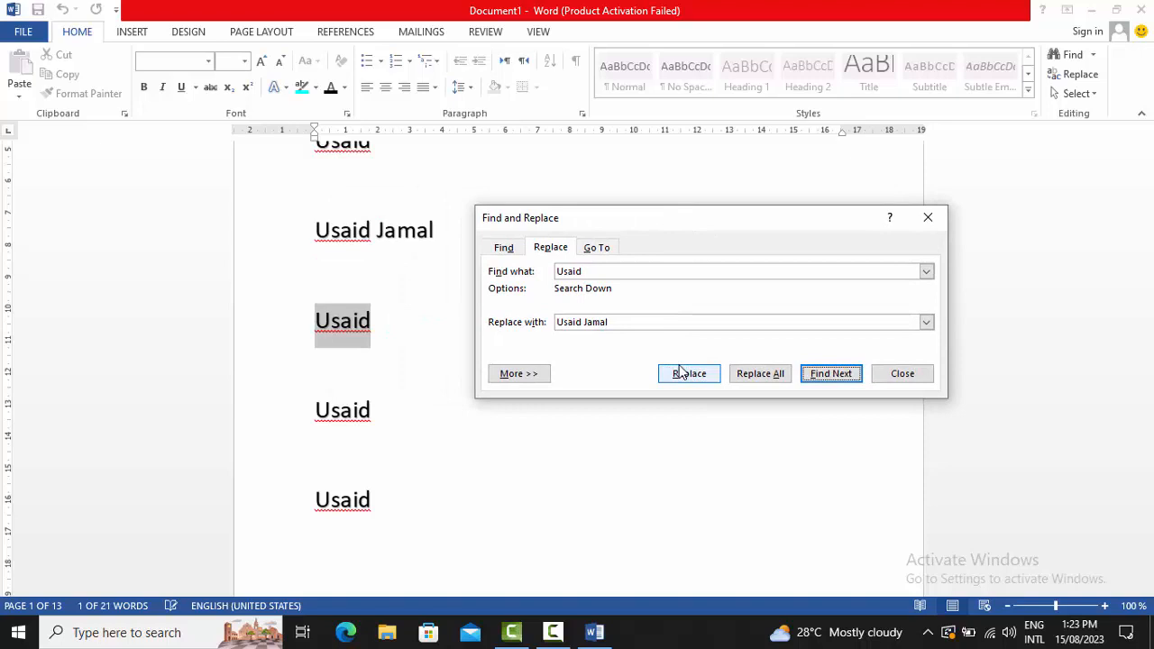
pyautogui.click(683, 371)
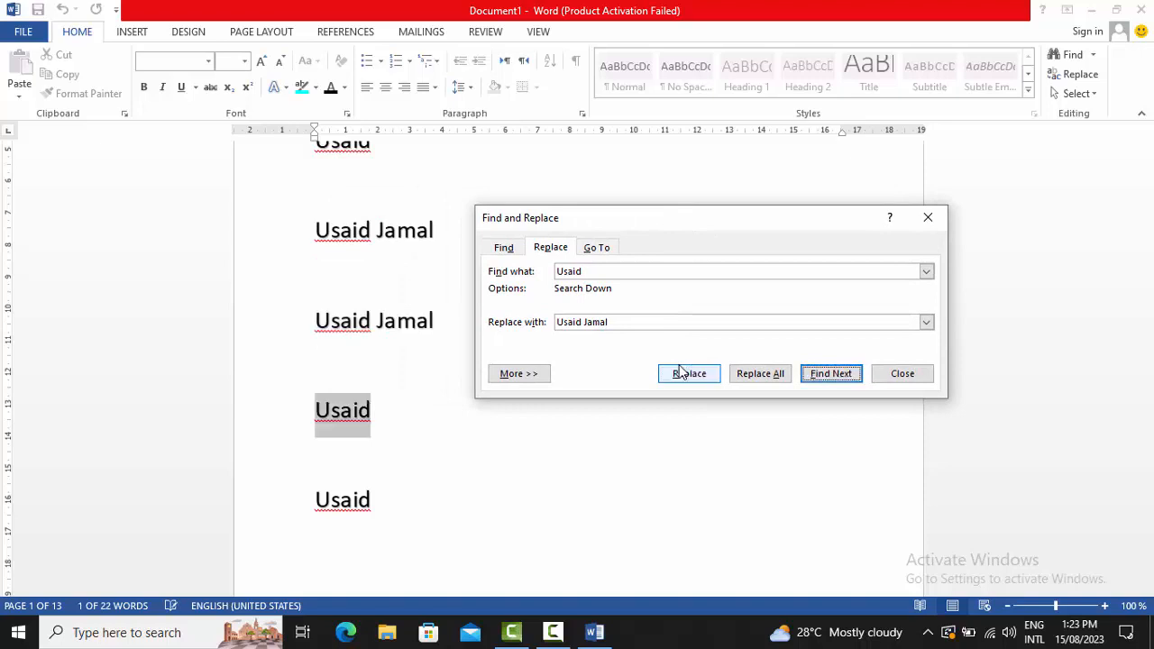
pyautogui.click(819, 376)
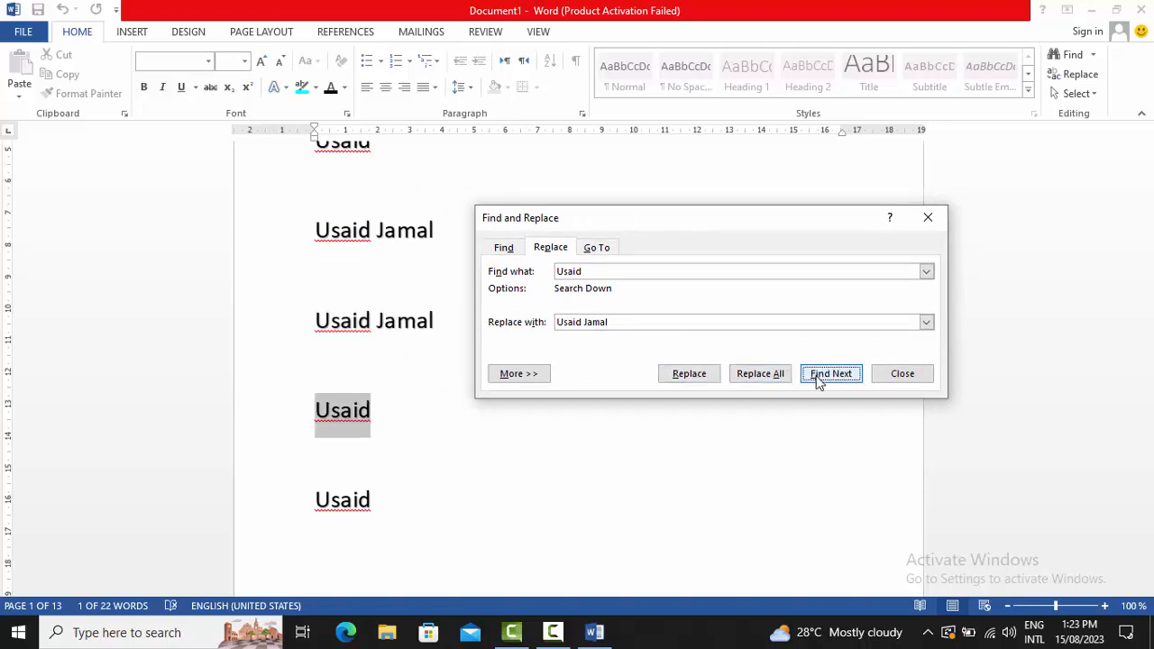
pyautogui.click(697, 380)
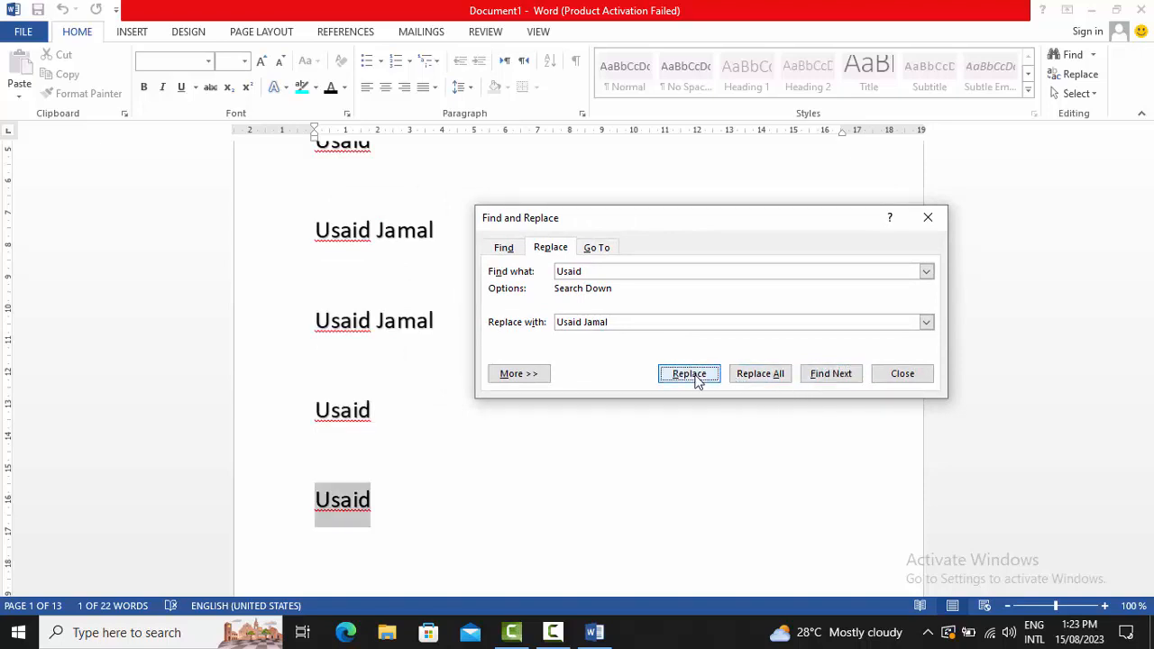
# Step: Replace all remaining occurrences of the first name, continuing from the document's beginning, and close Find and Replace
pyautogui.click(754, 383)
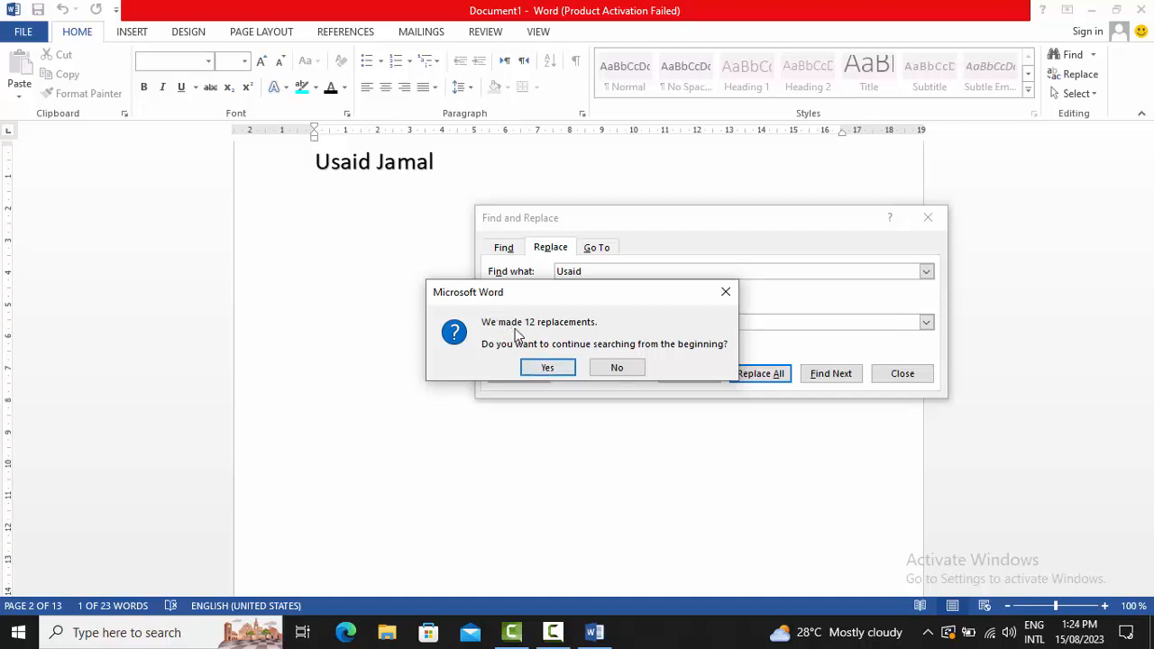
pyautogui.click(548, 370)
pyautogui.click(588, 367)
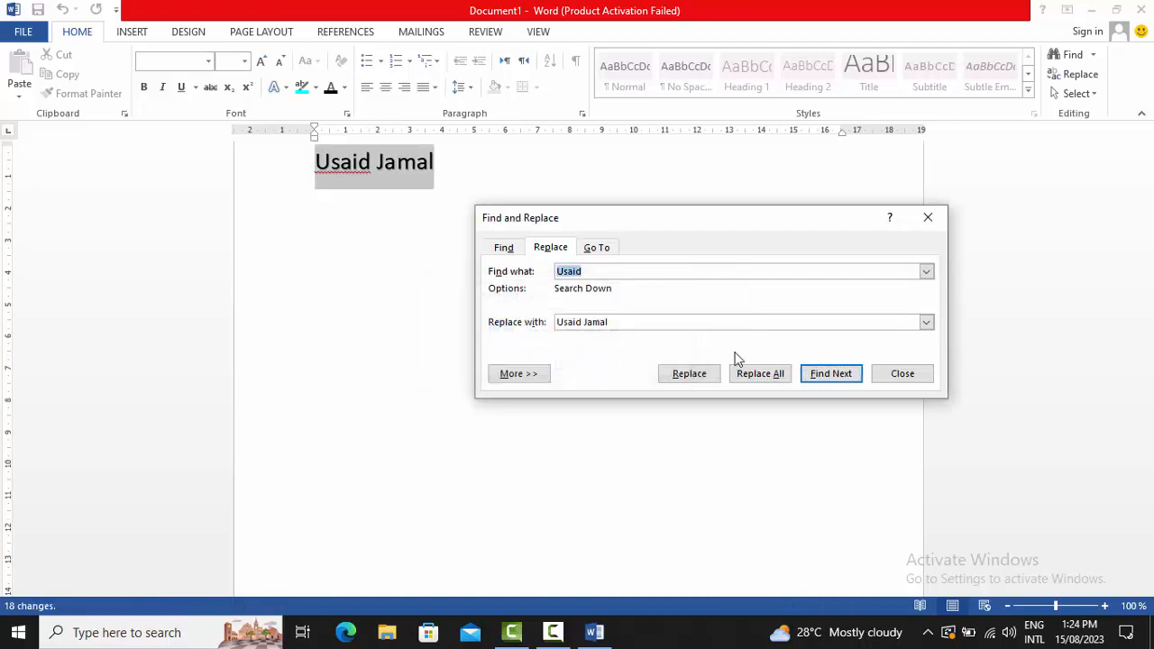
pyautogui.click(903, 374)
pyautogui.click(1152, 286)
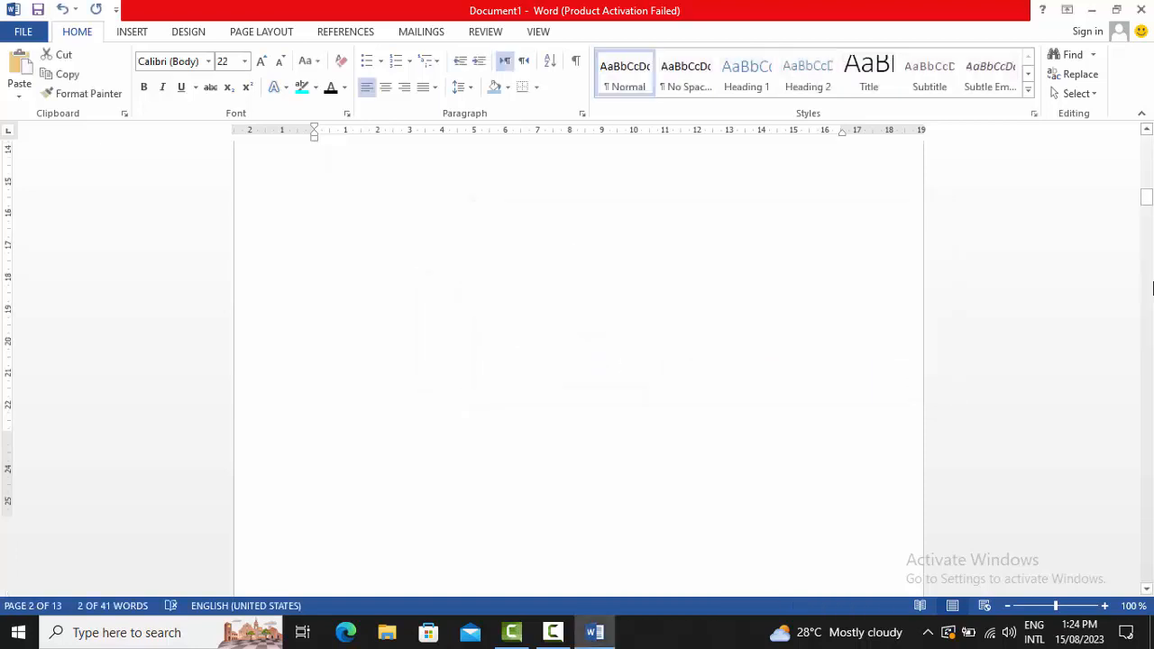
# Step: Delete the document's entire contents and enter several short lines of filler text, starting with "Asdasd"
pyautogui.click(1153, 285)
pyautogui.moveTo(1151, 221); pyautogui.dragTo(1151, 59)
pyautogui.hotkey('ctrl', 'a')
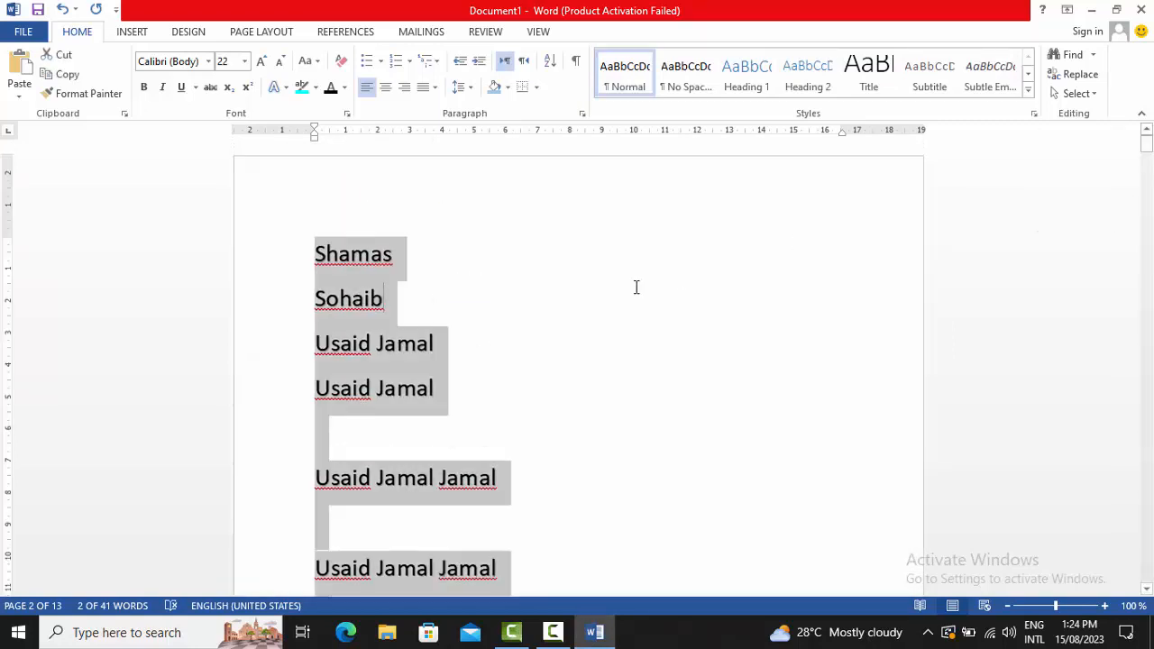
pyautogui.press('Delete')
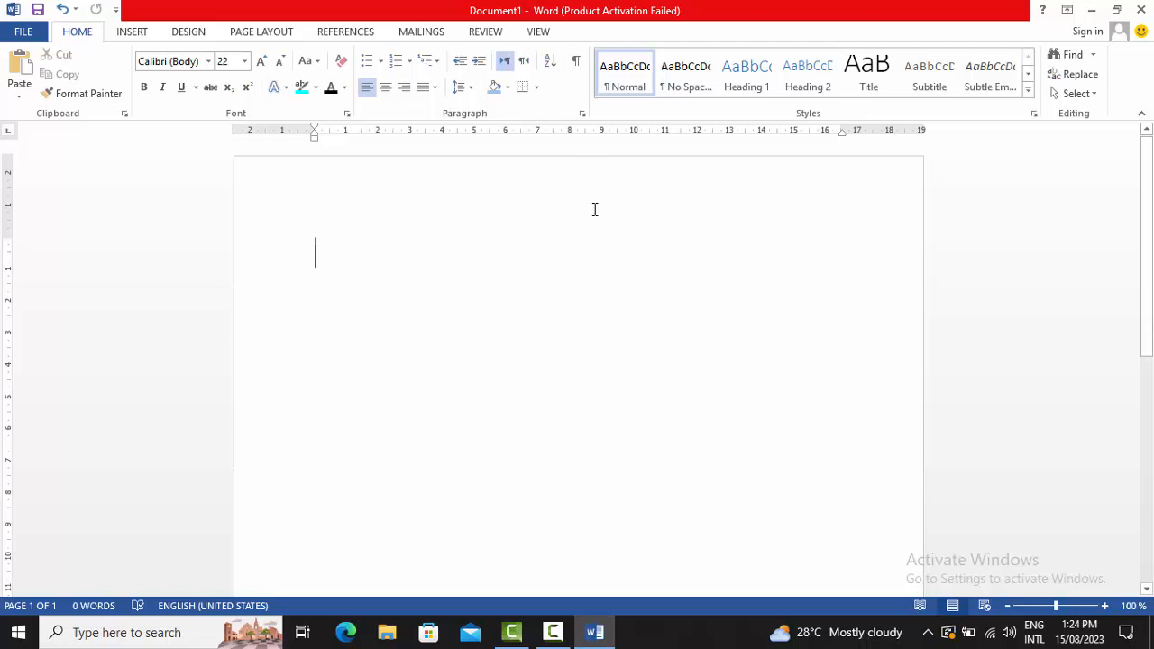
pyautogui.write('asdasd')
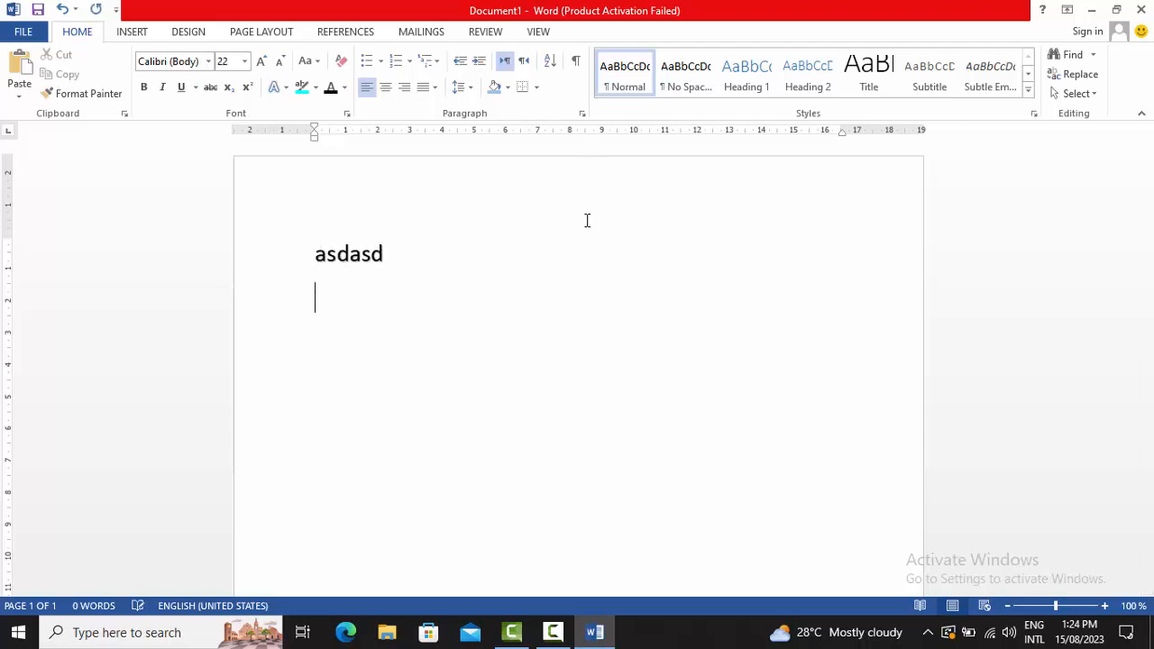
pyautogui.write(' Assad Sadsa Dsa Das D Sad asd asd')
# Step: Undo the recent edits repeatedly until the formatted Code Script Academy text is back, and return to the document's beginning
pyautogui.hotkey('ctrl', 'z')
pyautogui.hotkey('ctrl', 'z')
pyautogui.hotkey('ctrl', 'z')
pyautogui.hotkey('ctrl', 'z')
pyautogui.hotkey('ctrl', 'z')
pyautogui.hotkey('ctrl', 'z')
pyautogui.hotkey('ctrl', 'z')
pyautogui.hotkey('ctrl', 'z')
pyautogui.hotkey('ctrl', 'z')
pyautogui.hotkey('ctrl', 'z')
pyautogui.hotkey('ctrl', 'z')
pyautogui.hotkey('ctrl', 'z')
pyautogui.hotkey('ctrl', 'z')
pyautogui.hotkey('ctrl', 'z')
pyautogui.hotkey('ctrl', 'z')
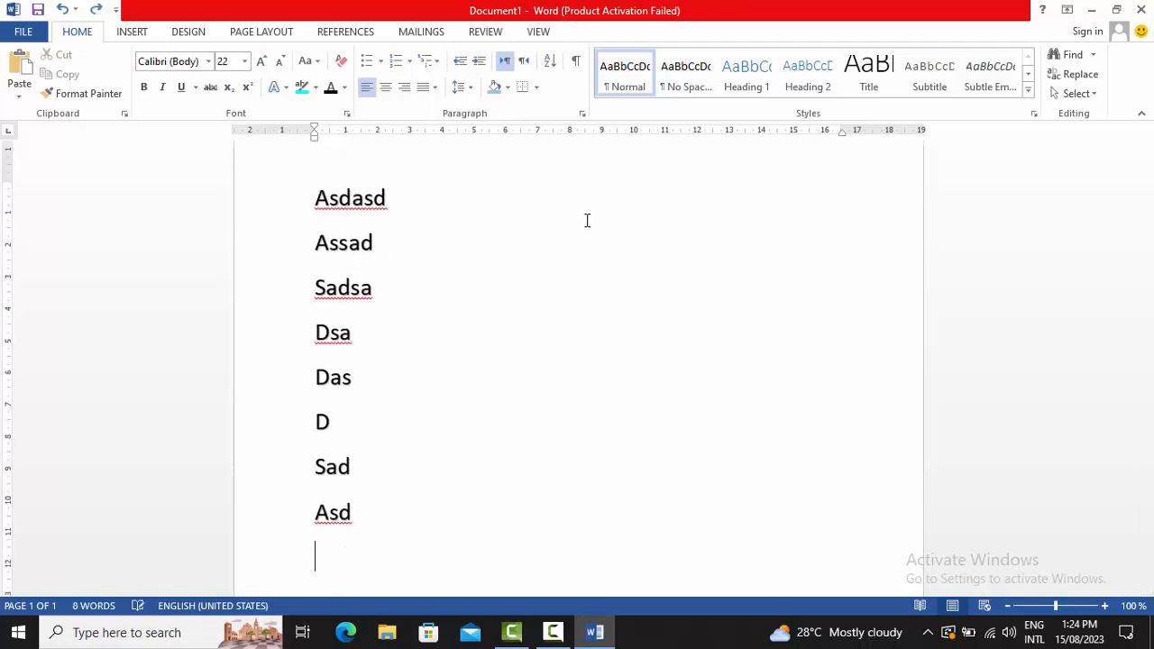
pyautogui.hotkey('ctrl', 'z')
pyautogui.hotkey('ctrl', 'z')
pyautogui.hotkey('ctrl', 'z')
pyautogui.hotkey('ctrl', 'z')
pyautogui.hotkey('ctrl', 'z')
pyautogui.hotkey('ctrl', 'z')
pyautogui.hotkey('ctrl', 'z')
pyautogui.hotkey('ctrl', 'z')
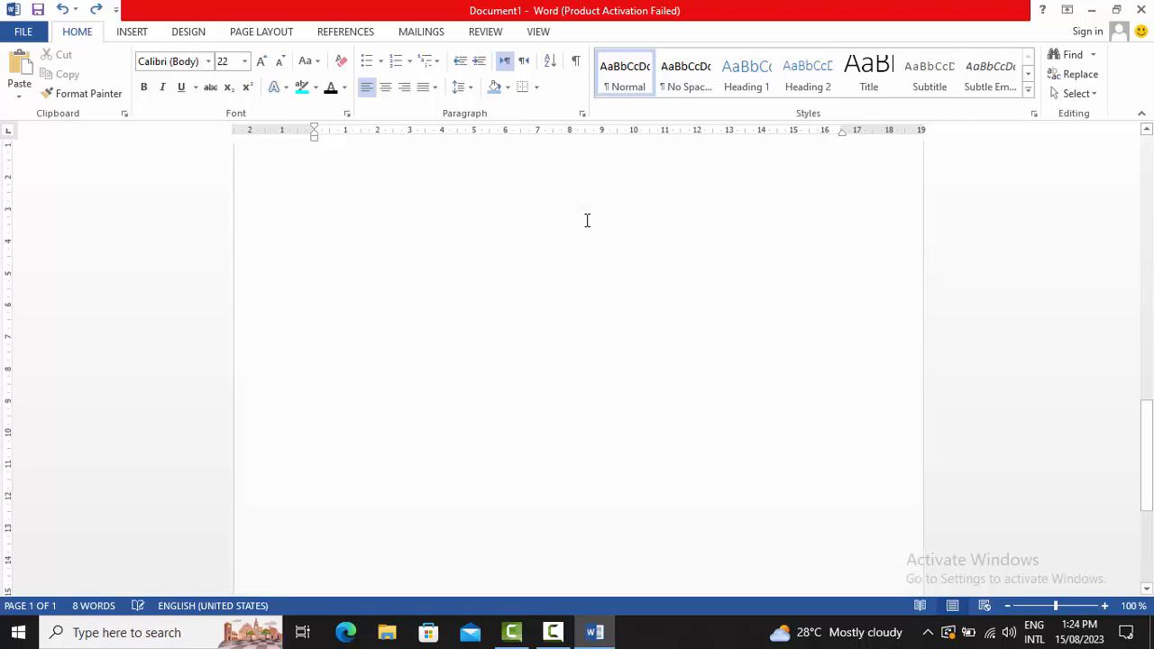
pyautogui.hotkey('ctrl', 'z')
pyautogui.hotkey('ctrl', 'z')
pyautogui.hotkey('ctrl', 'z')
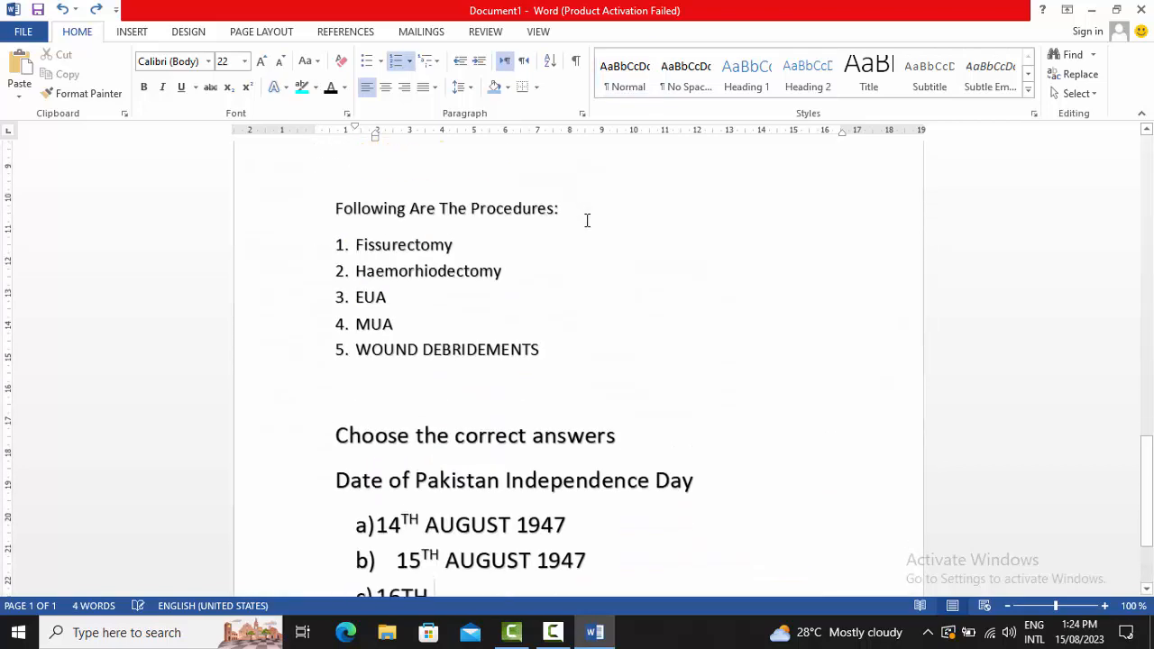
pyautogui.moveTo(1148, 491); pyautogui.dragTo(1152, 159)
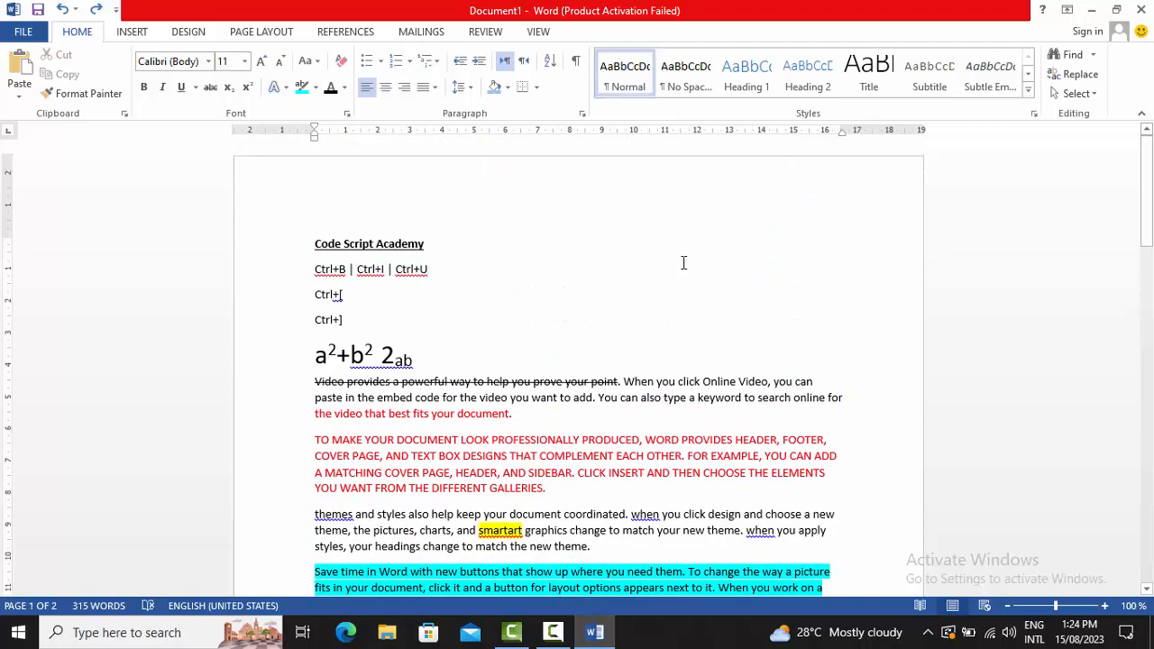
# Step: View the document's Info page and return to the document text
pyautogui.click(25, 32)
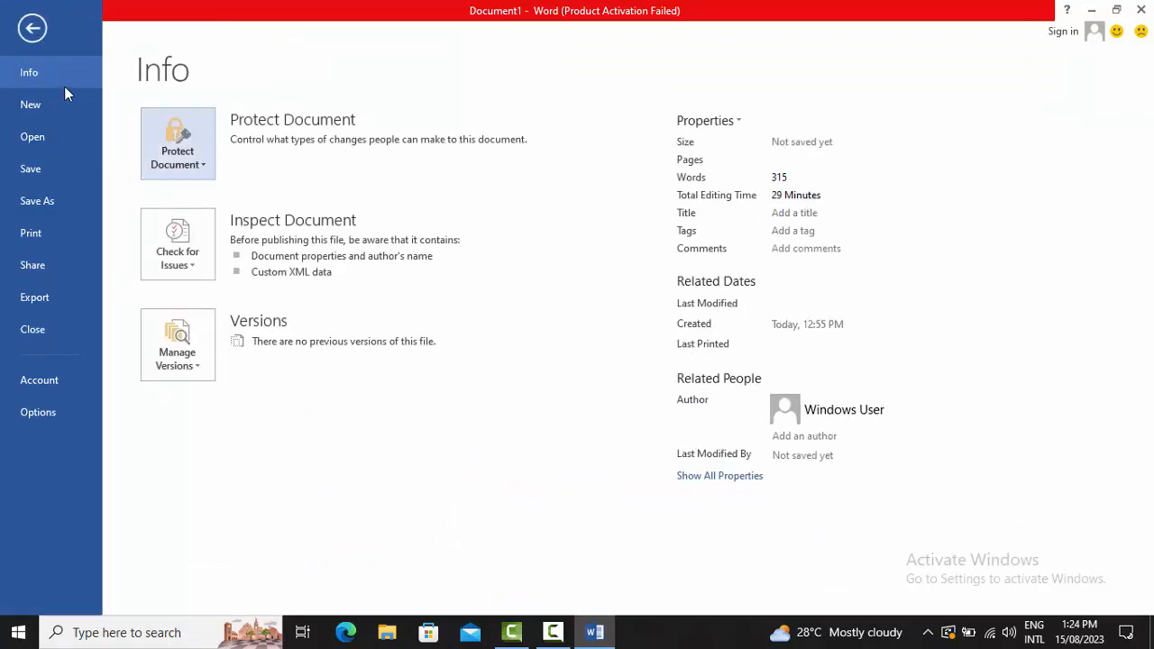
pyautogui.click(31, 29)
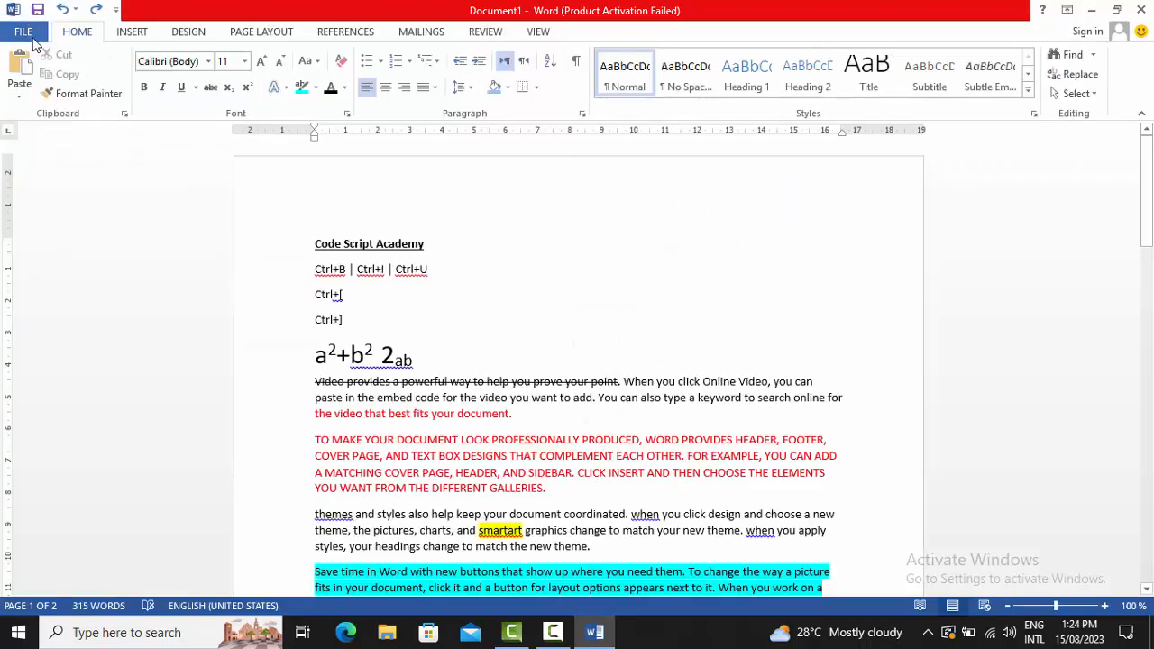
pyautogui.click(27, 33)
pyautogui.click(33, 29)
pyautogui.click(27, 32)
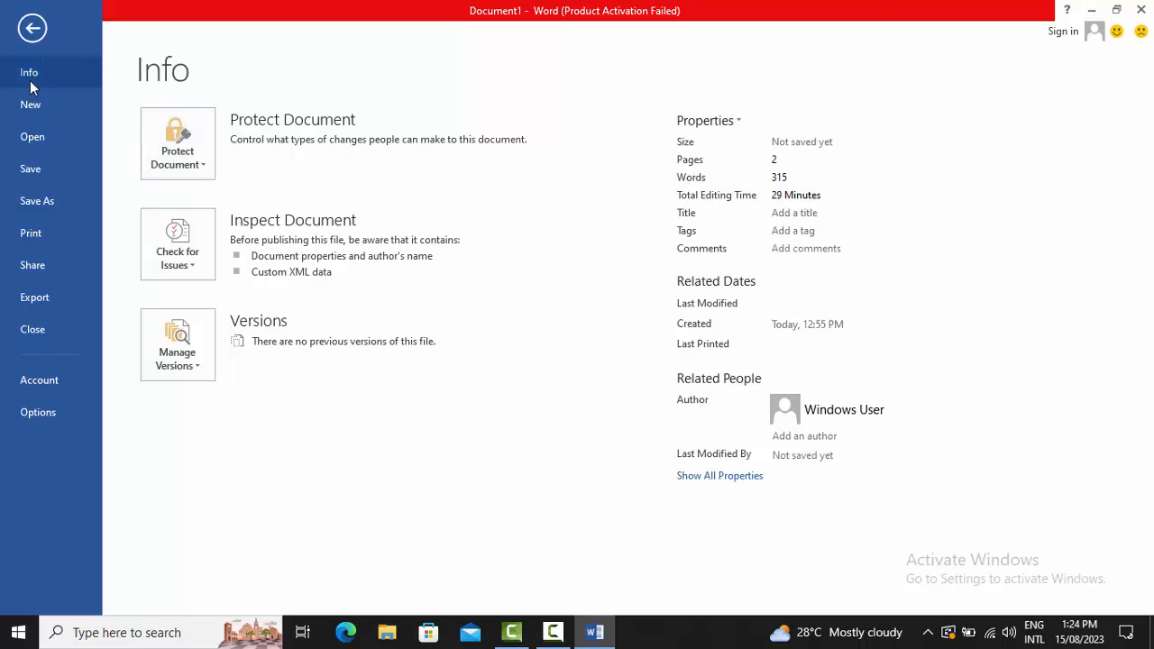
pyautogui.click(33, 43)
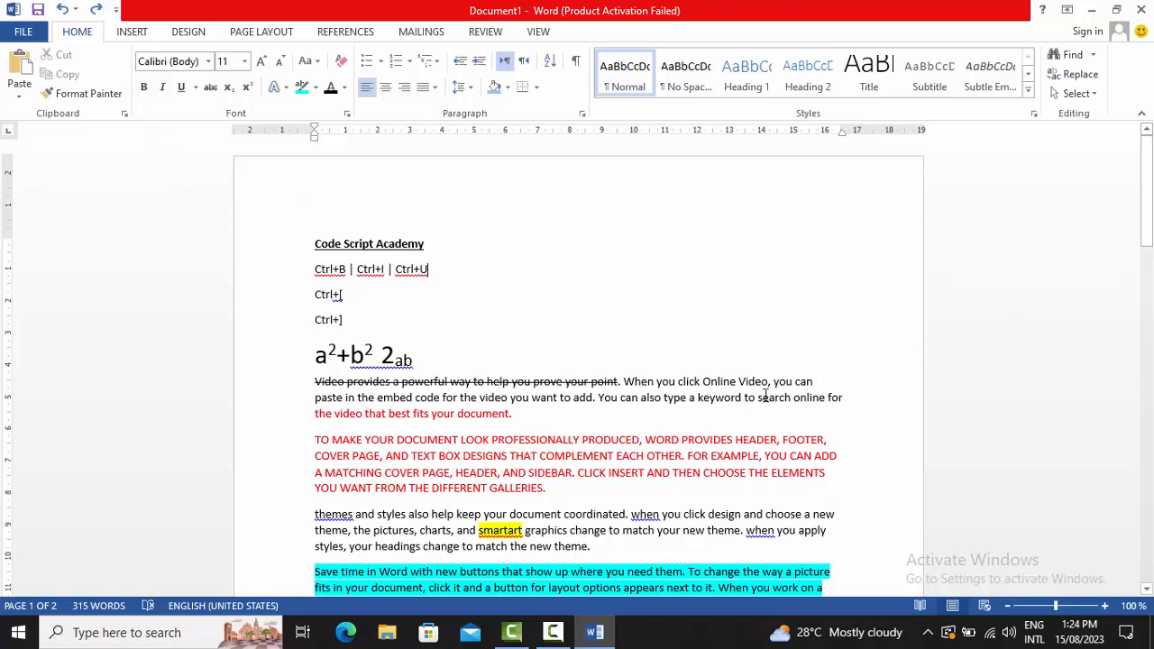
pyautogui.moveTo(1150, 176)
pyautogui.mouseDown()
pyautogui.moveTo(1151, 388)
pyautogui.moveTo(1151, 176)
pyautogui.mouseUp()
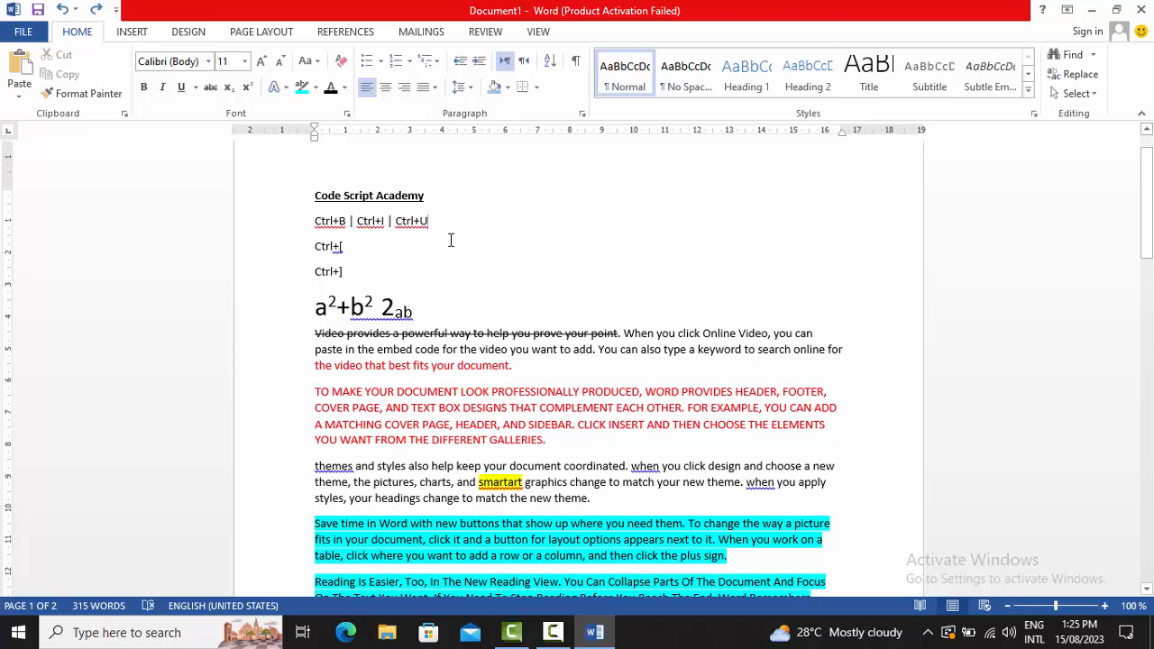
# Step: Examine the Info page's options for protecting the document, checking for issues and managing versions, and return to the document
pyautogui.click(35, 36)
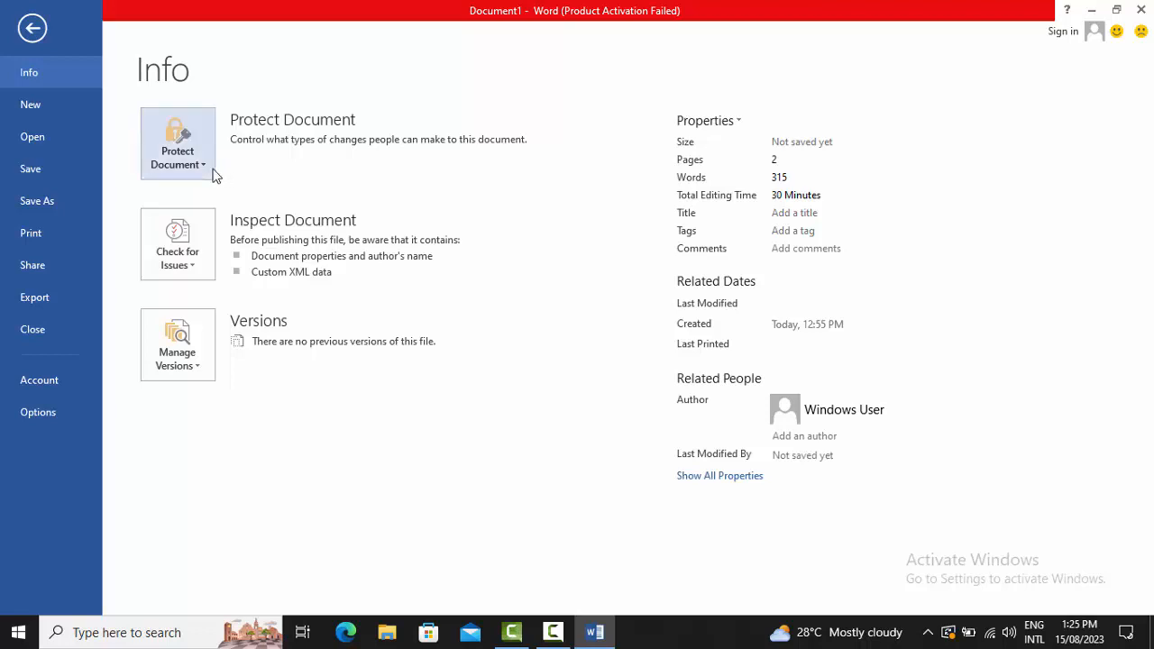
pyautogui.click(213, 173)
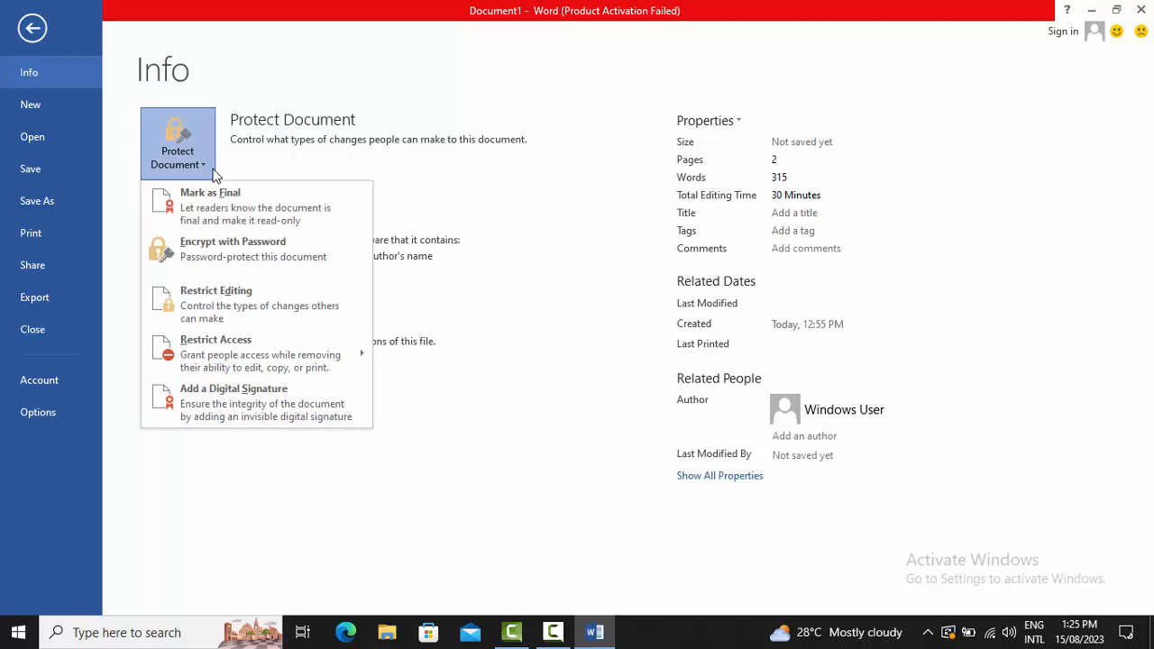
pyautogui.click(213, 173)
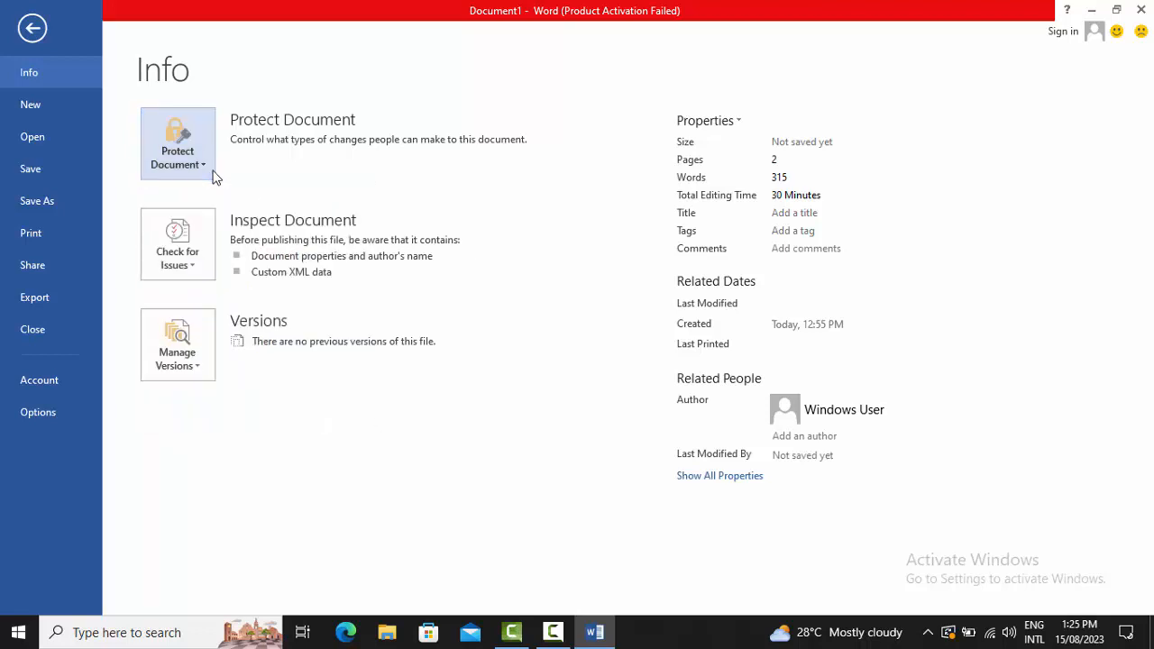
pyautogui.click(203, 267)
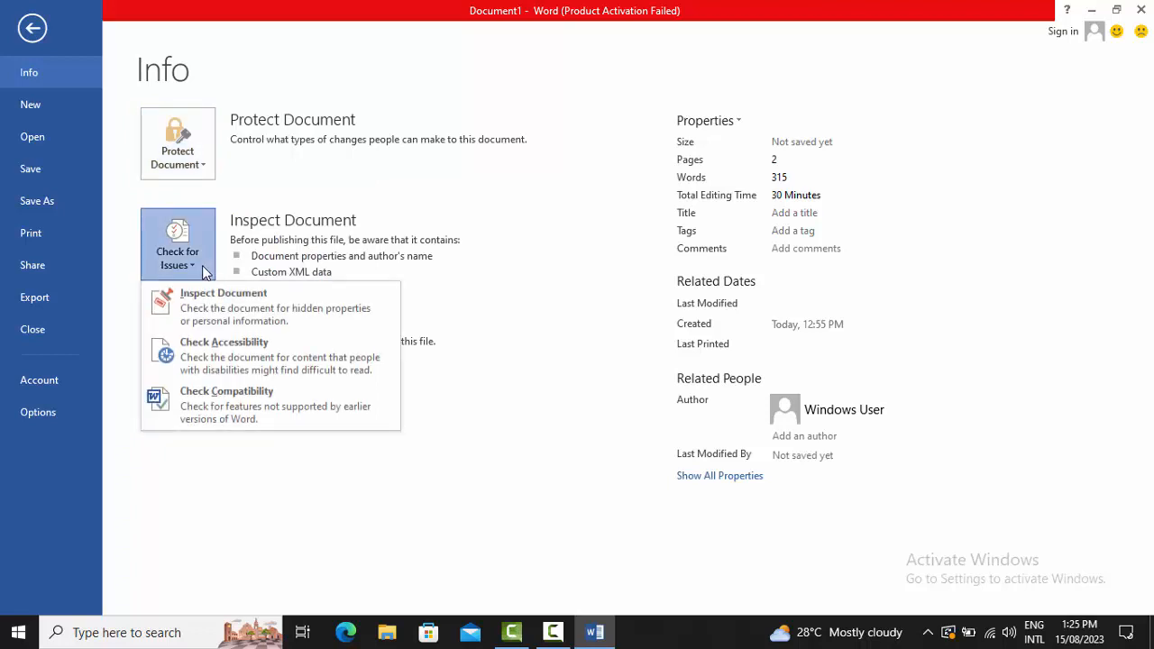
pyautogui.click(202, 265)
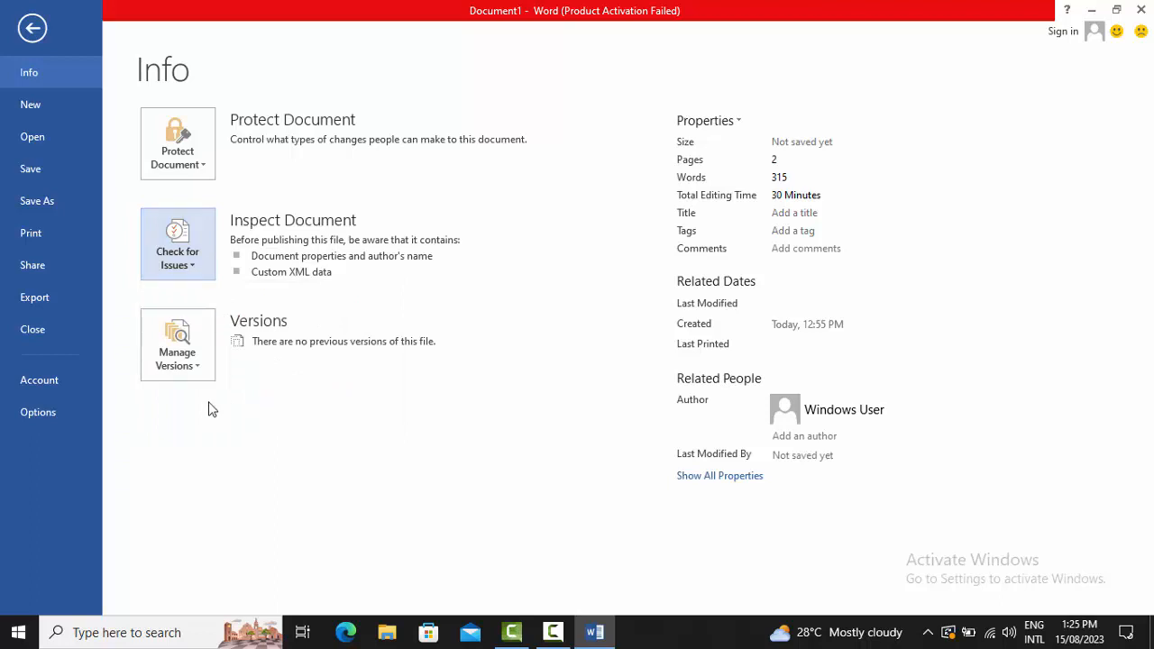
pyautogui.click(202, 359)
pyautogui.click(202, 359)
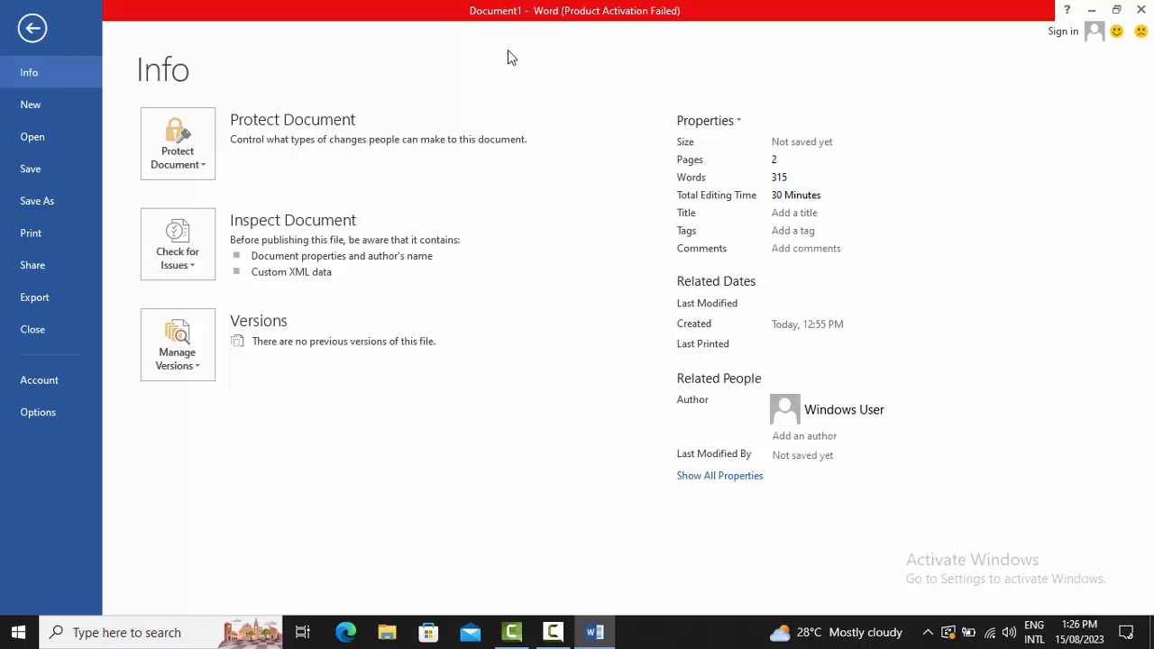
pyautogui.click(41, 35)
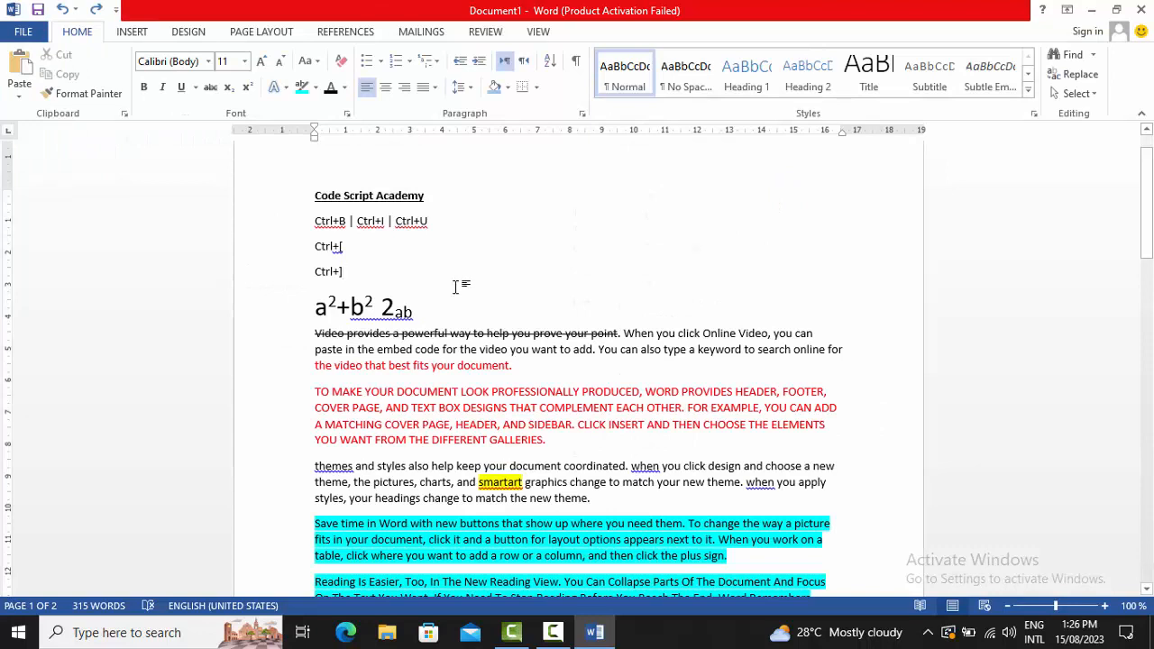
pyautogui.hotkey('ctrl', 's')
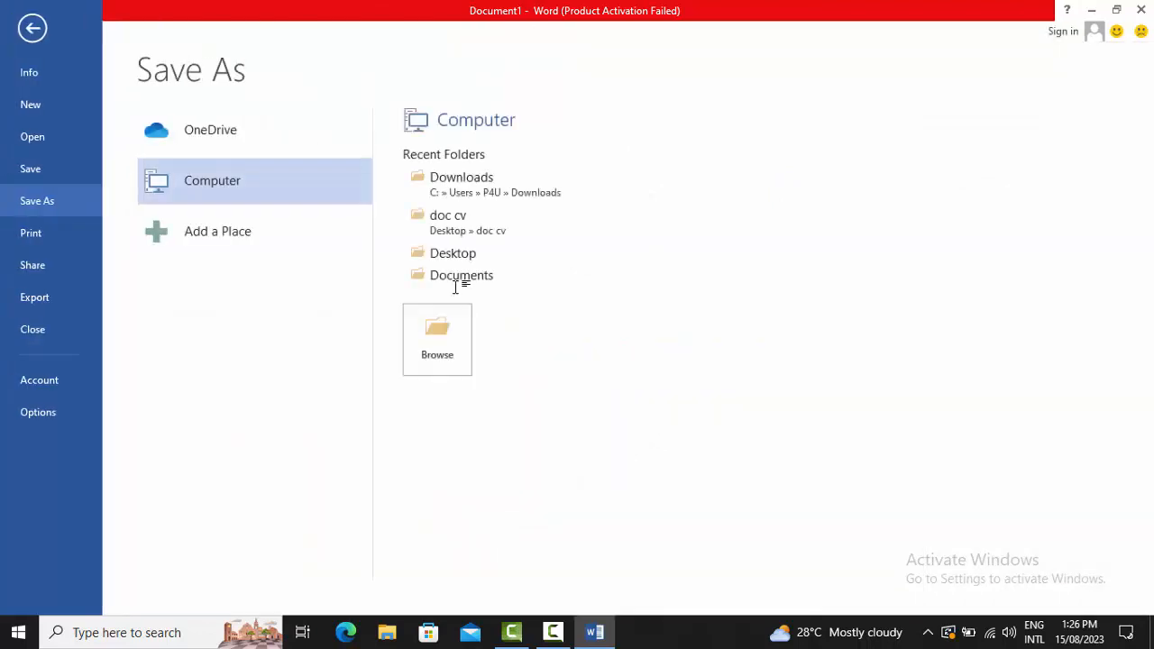
pyautogui.press('Escape')
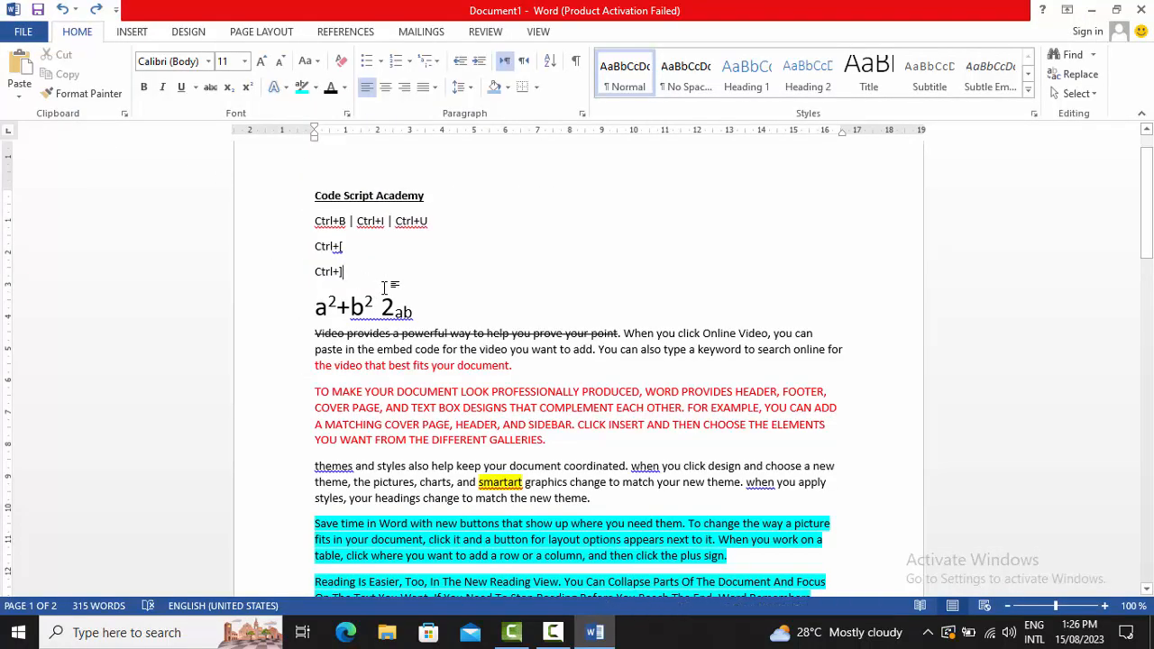
pyautogui.hotkey('ctrl', 's')
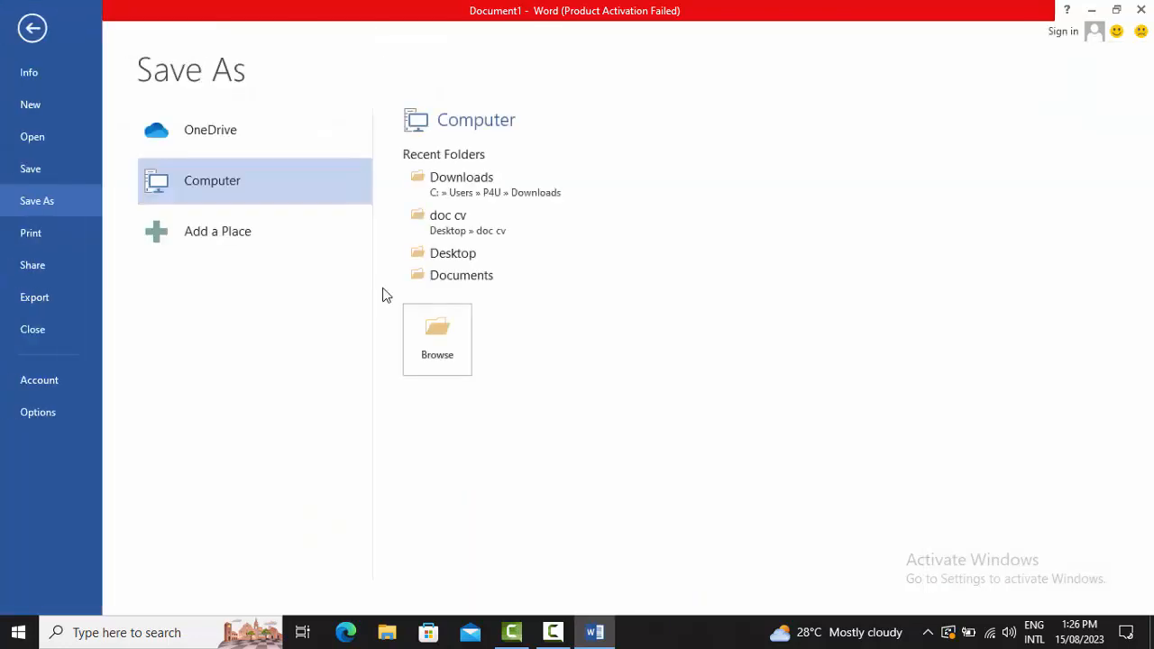
pyautogui.click(34, 28)
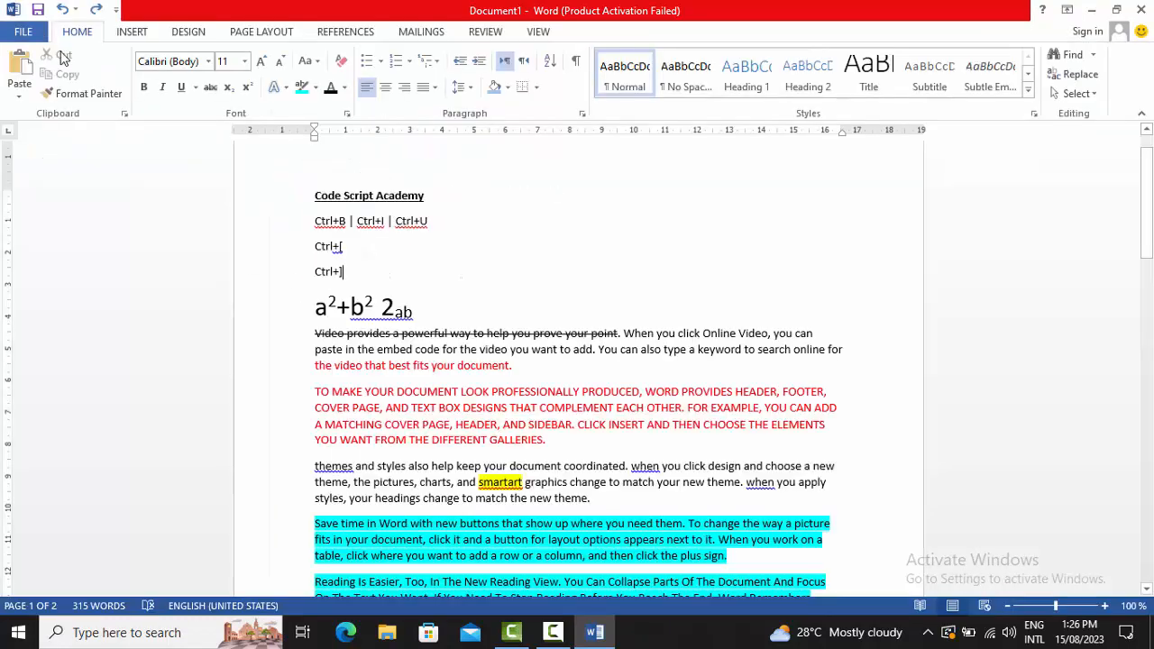
pyautogui.hotkey('ctrl', 's')
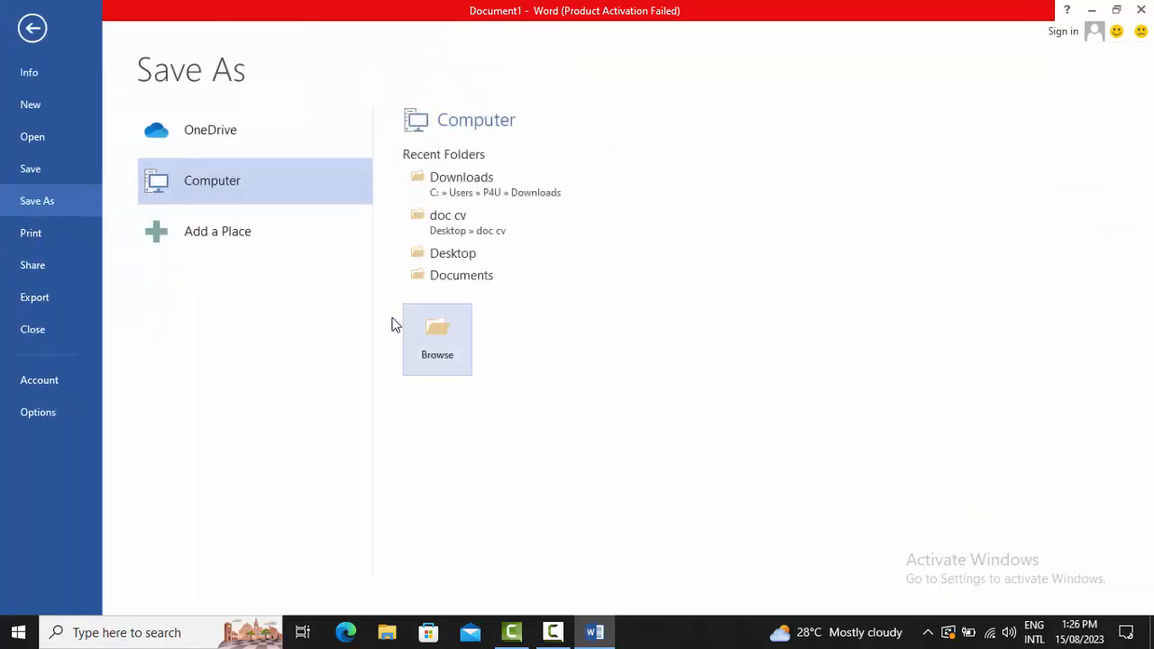
pyautogui.click(32, 27)
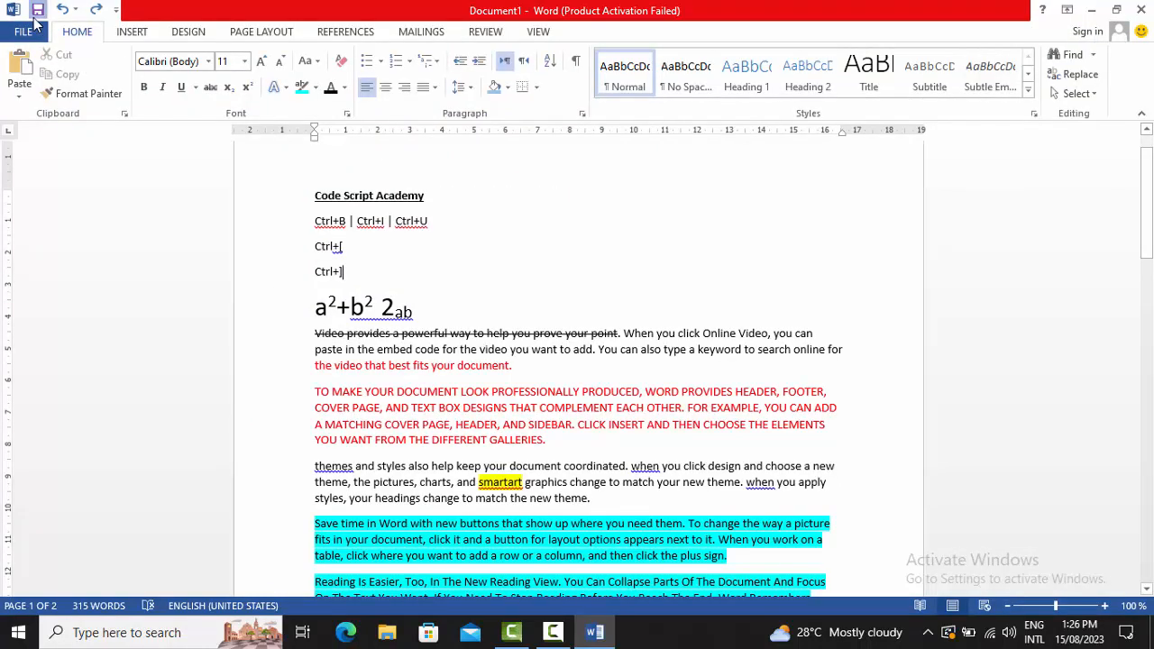
# Step: Start saving the document to the computer and choose the Code Script Academy folder on the Desktop as the location
pyautogui.hotkey('ctrl', 's')
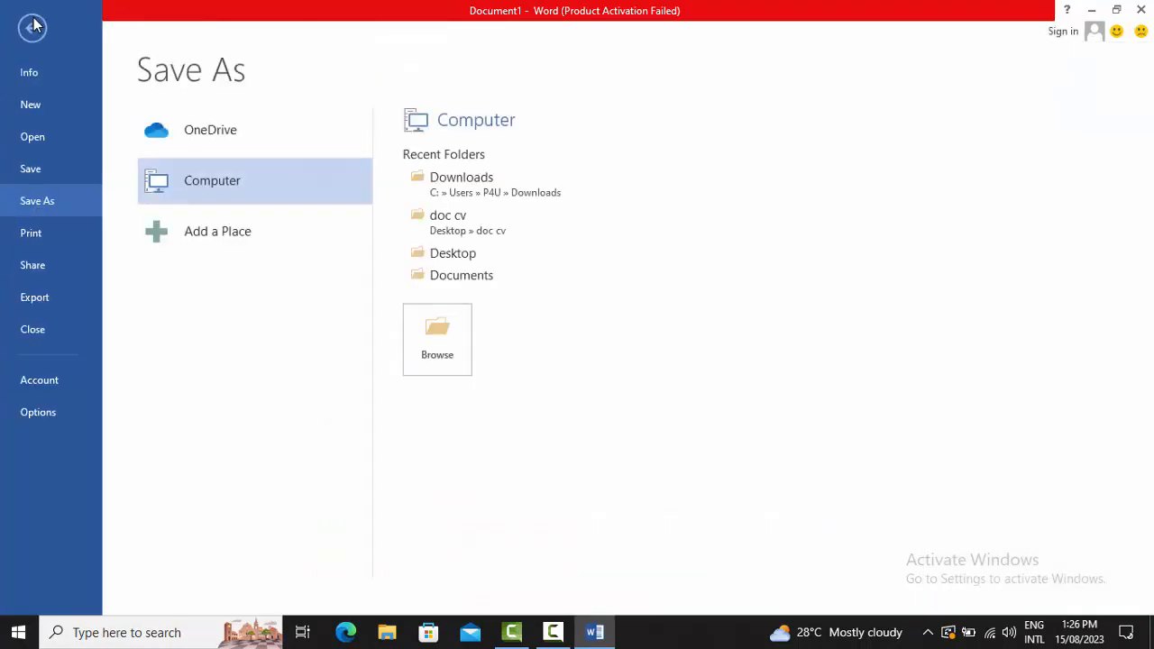
pyautogui.click(439, 363)
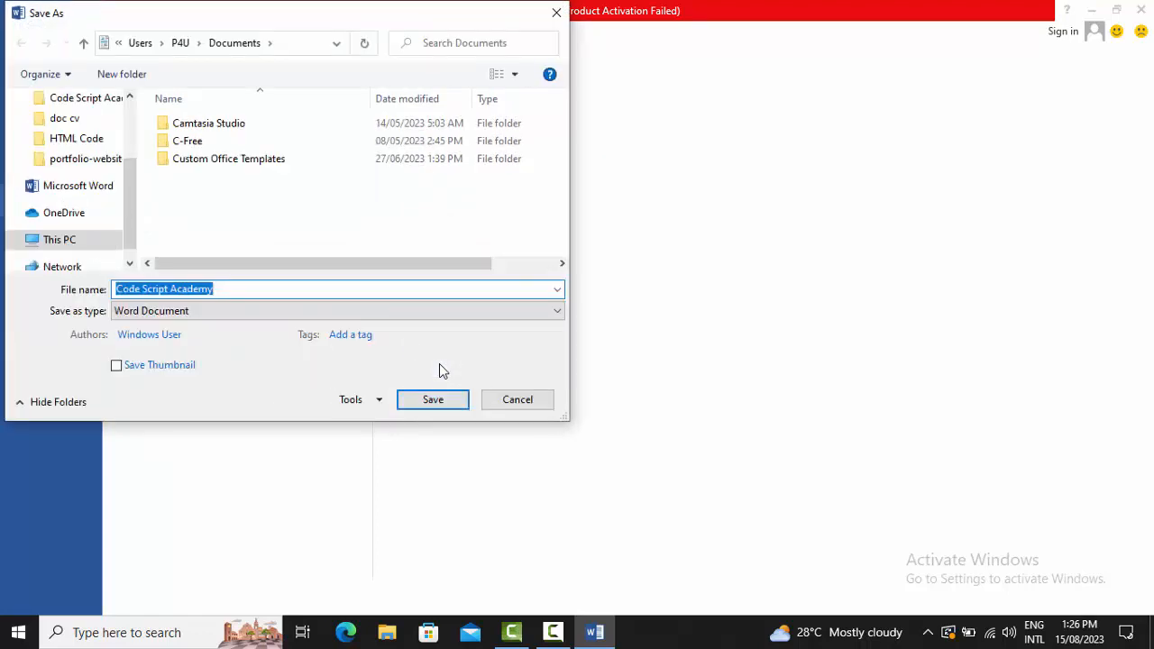
pyautogui.click(118, 43)
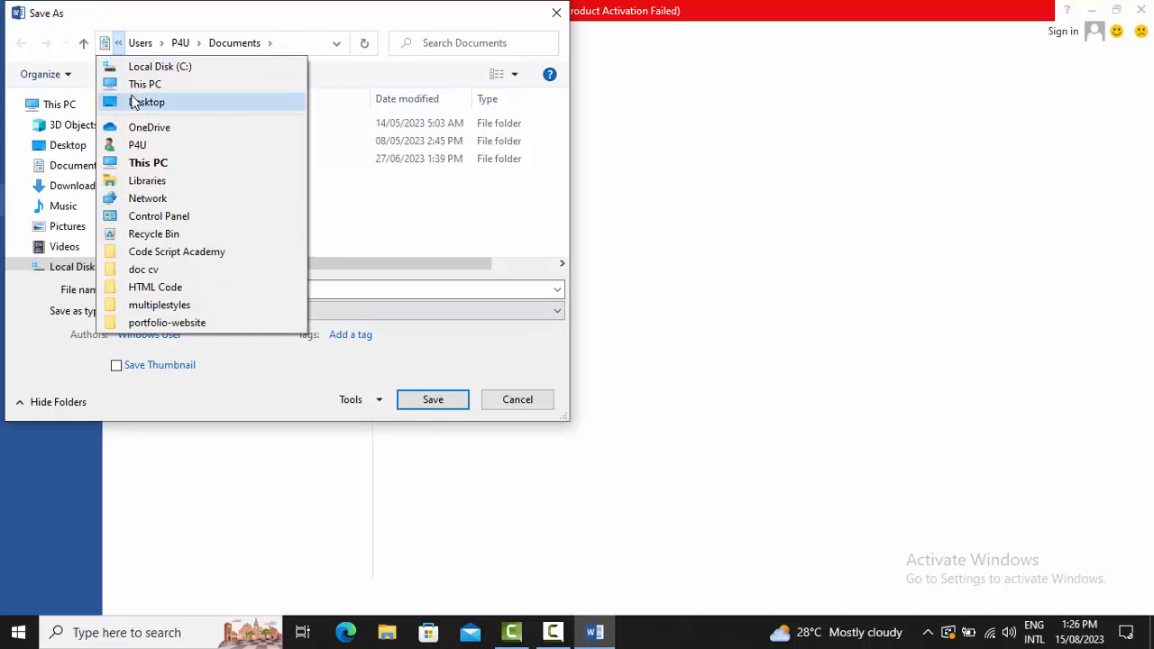
pyautogui.click(144, 102)
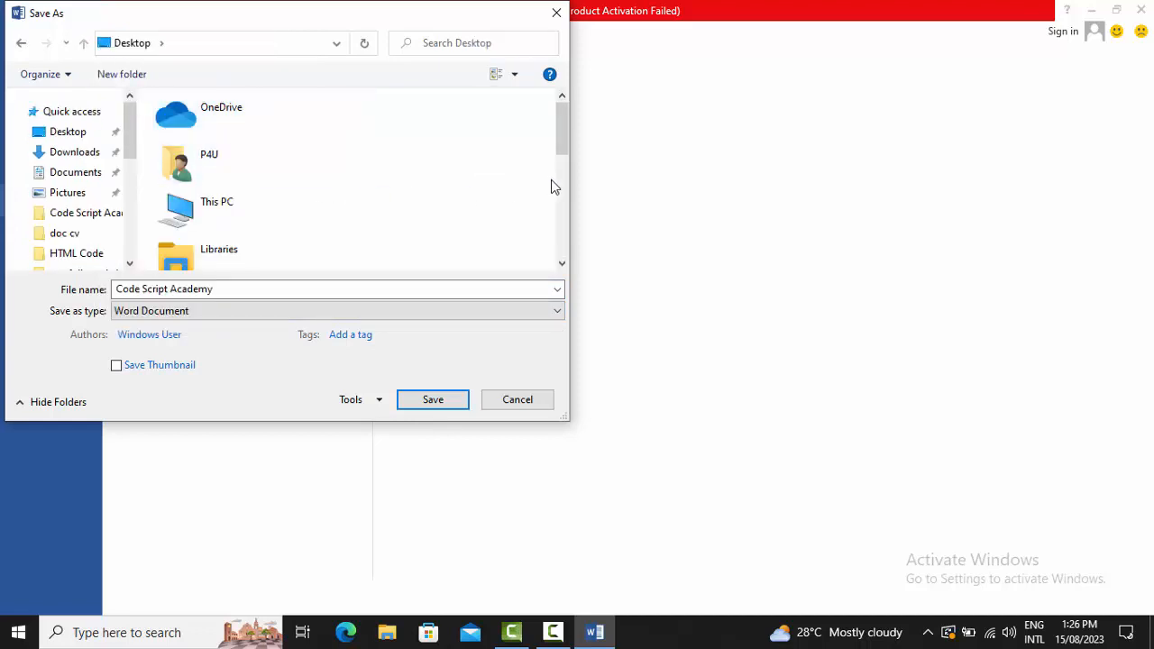
pyautogui.scroll(-3, 554, 184)
pyautogui.click(277, 206)
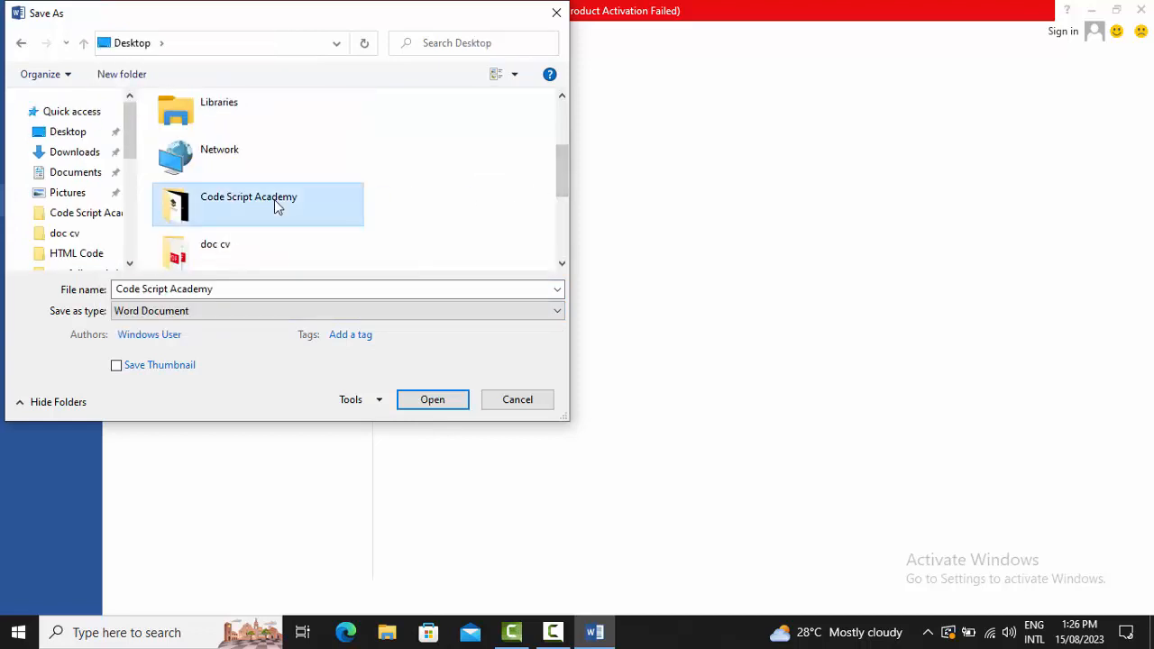
pyautogui.doubleClick(274, 199)
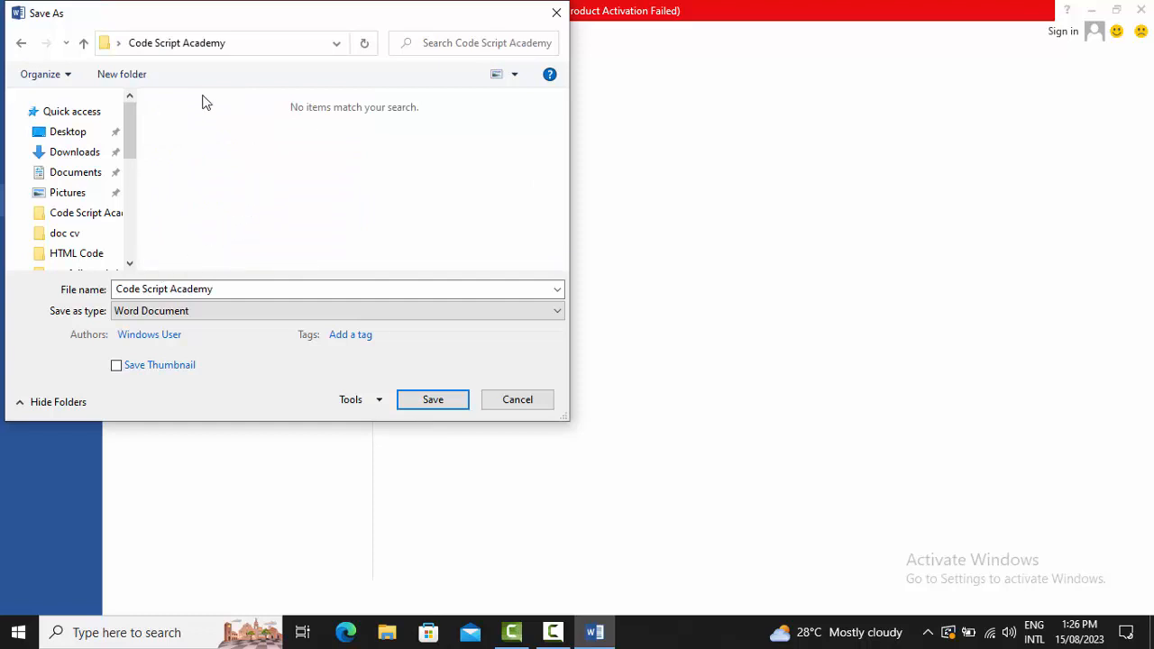
# Step: Create a folder named "Word - Tutorial" inside the Code Script Academy folder
pyautogui.click(126, 68)
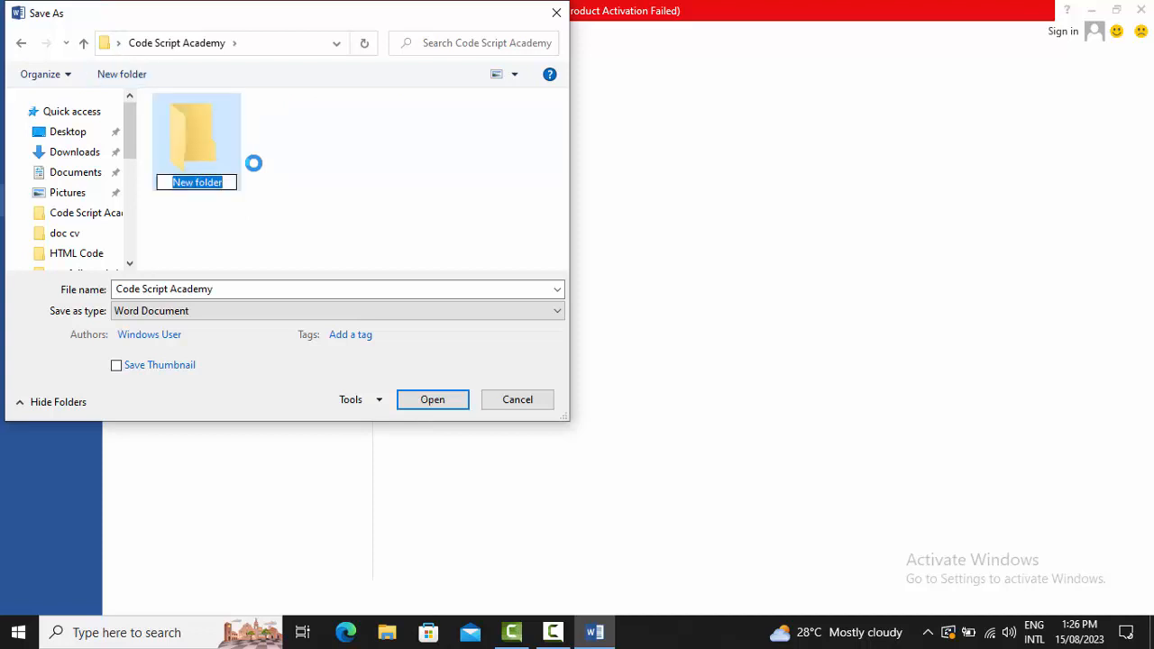
pyautogui.write('Wind')
pyautogui.press('BackSpace')
pyautogui.press('BackSpace')
pyautogui.press('BackSpace')
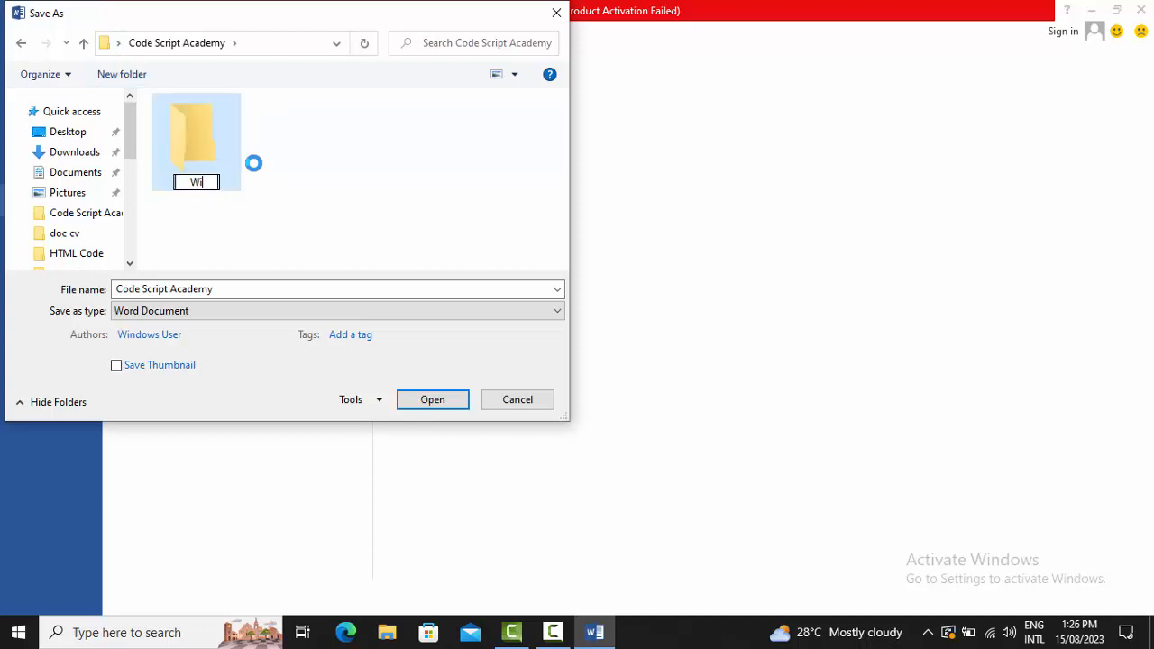
pyautogui.write('ord - Tutorial')
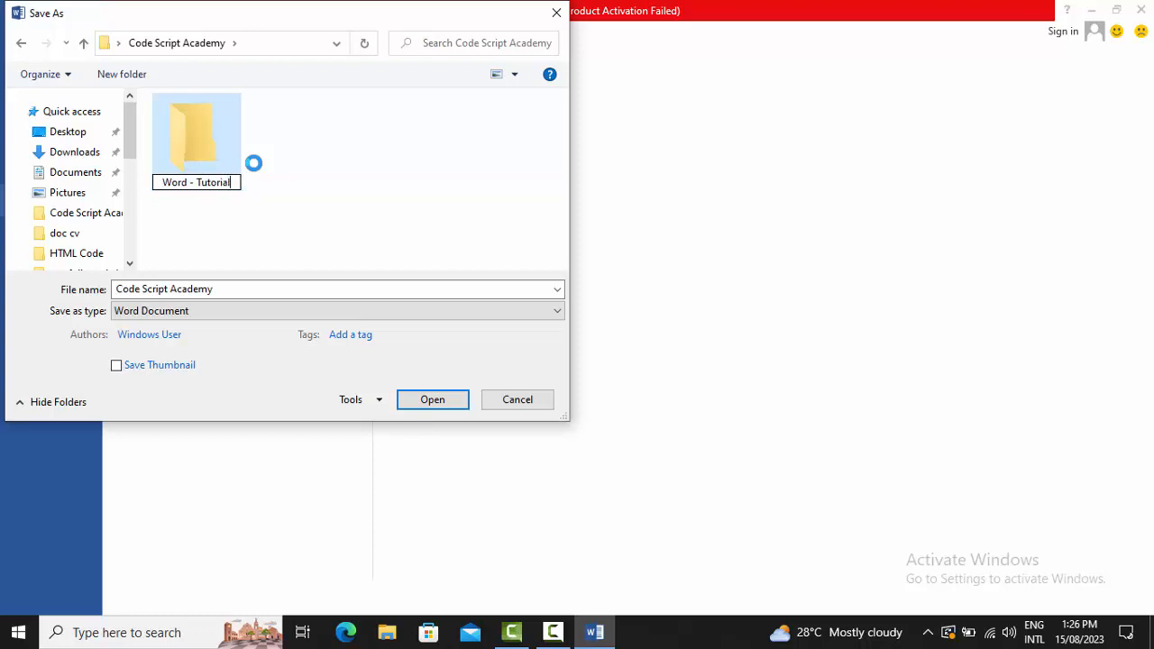
pyautogui.press('Return')
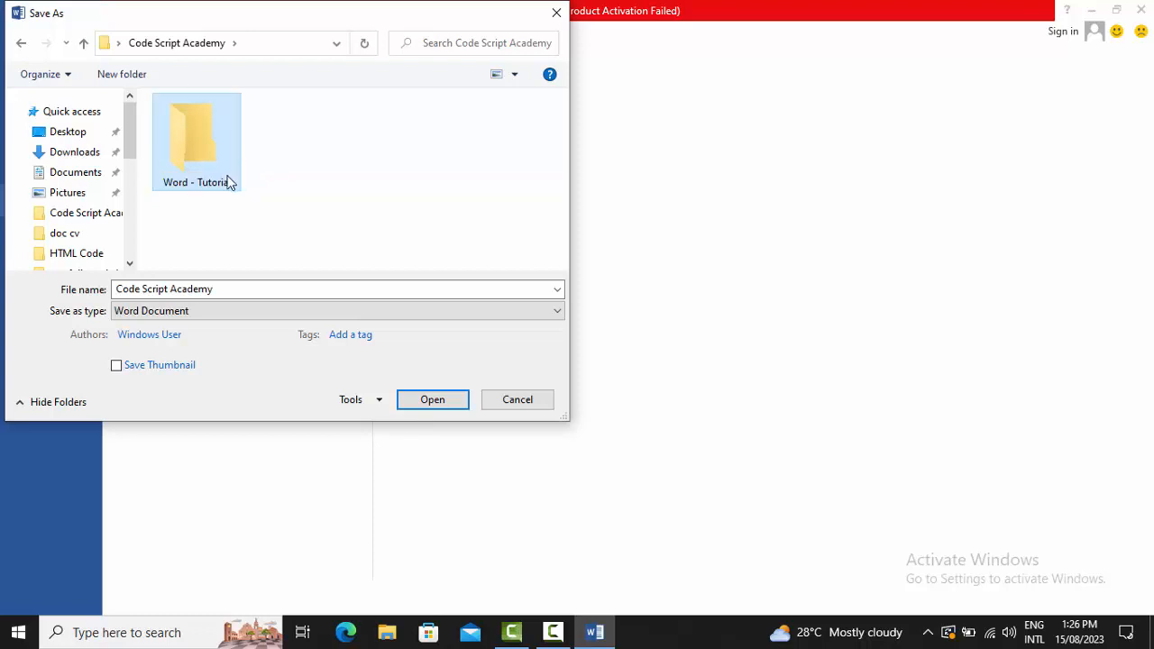
# Step: Save the document as "Word Class -Day-1" in the Word - Tutorial folder and close the open Word windows
pyautogui.doubleClick(229, 182)
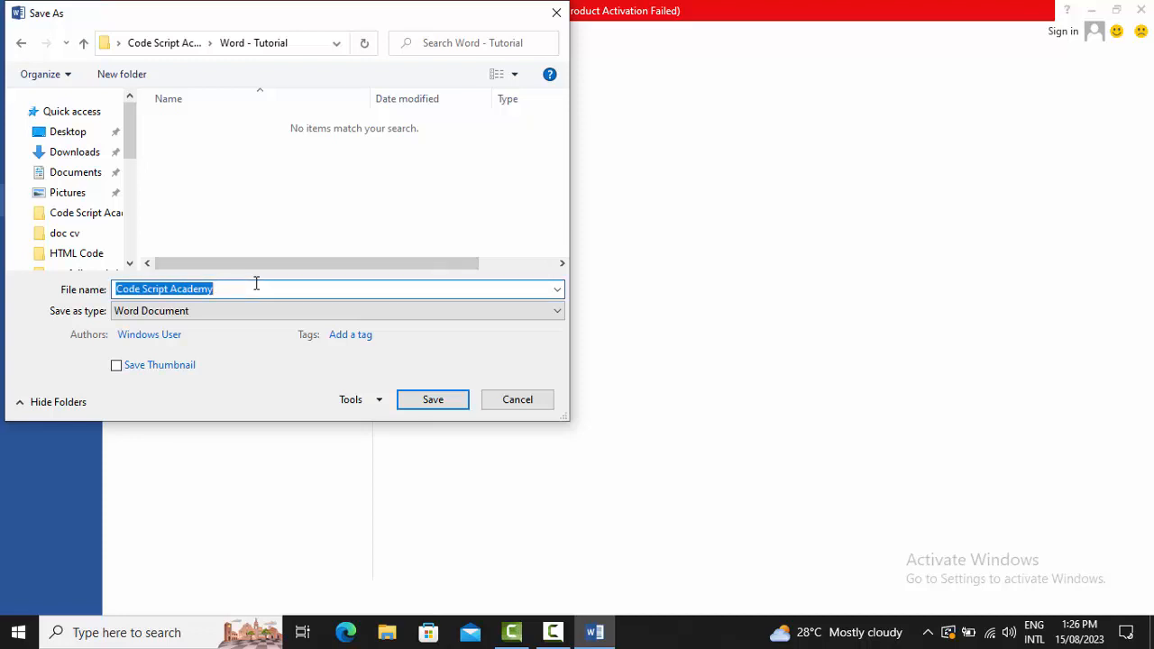
pyautogui.press('BackSpace')
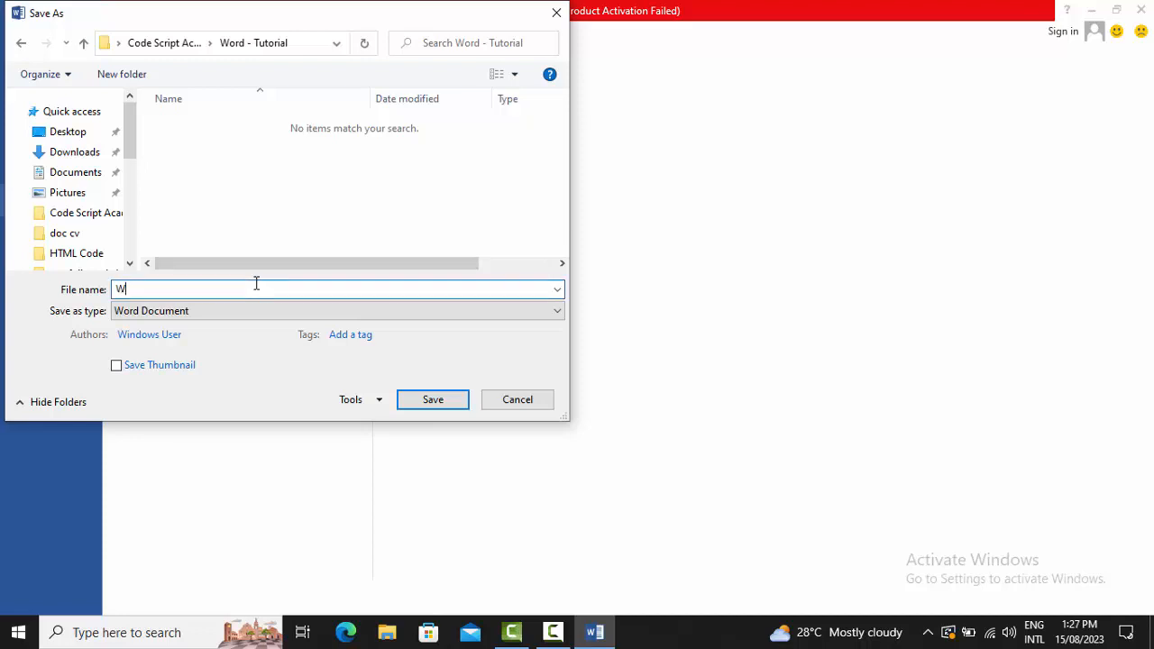
pyautogui.write('Word Class -Day -1')
pyautogui.click(406, 400)
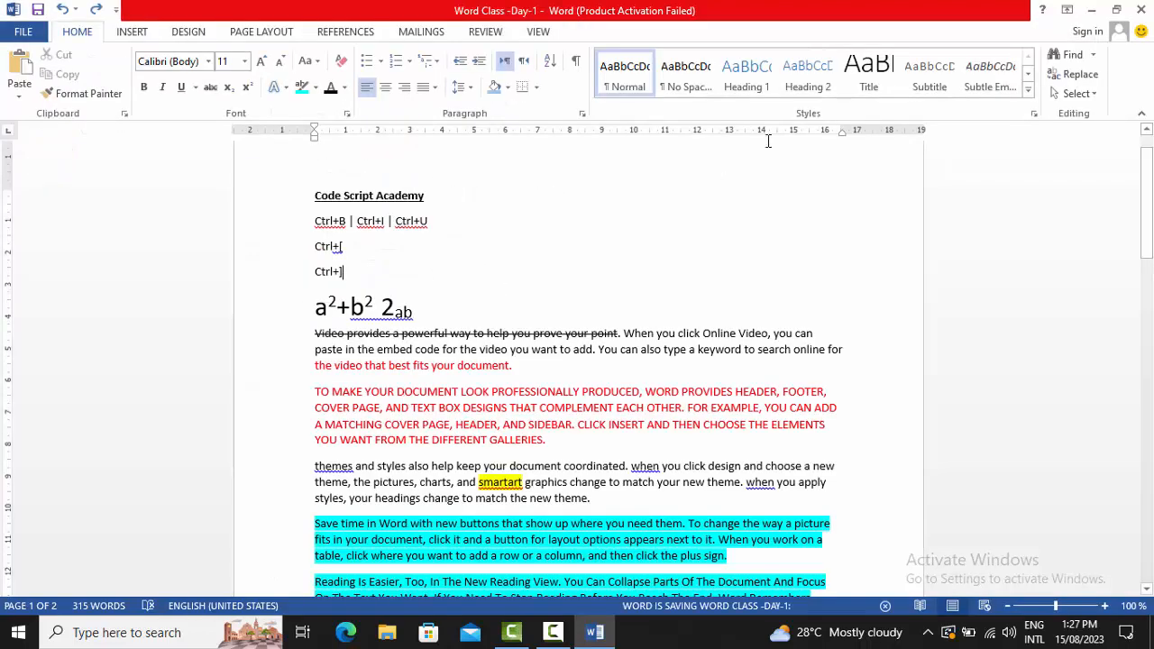
pyautogui.click(1142, 10)
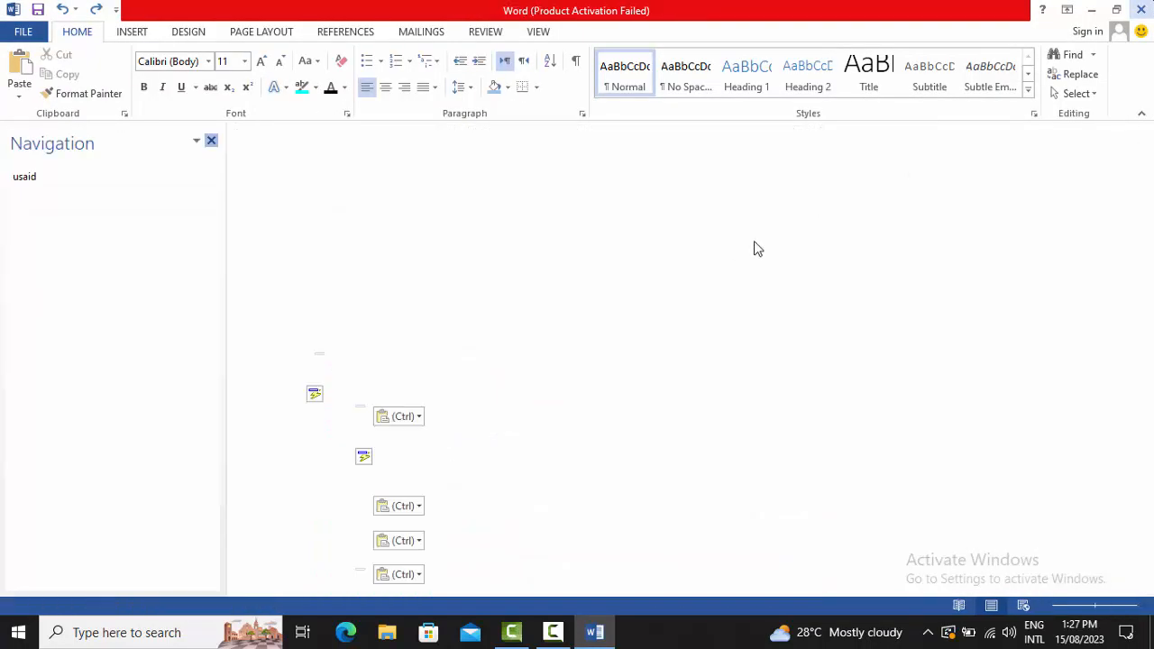
pyautogui.click(1141, 10)
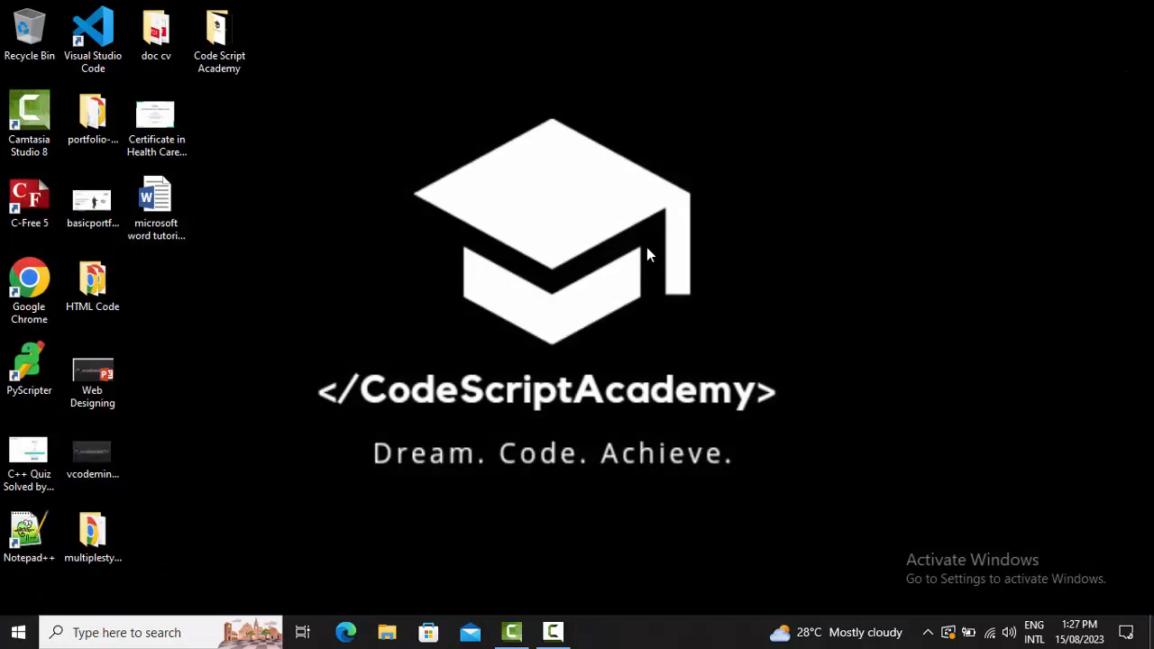
# Step: Open the Word Class -Day-1 document from the desktop's Code Script Academy > Word - Tutorial folder and dismiss the Office Activation Wizard
pyautogui.click(240, 37)
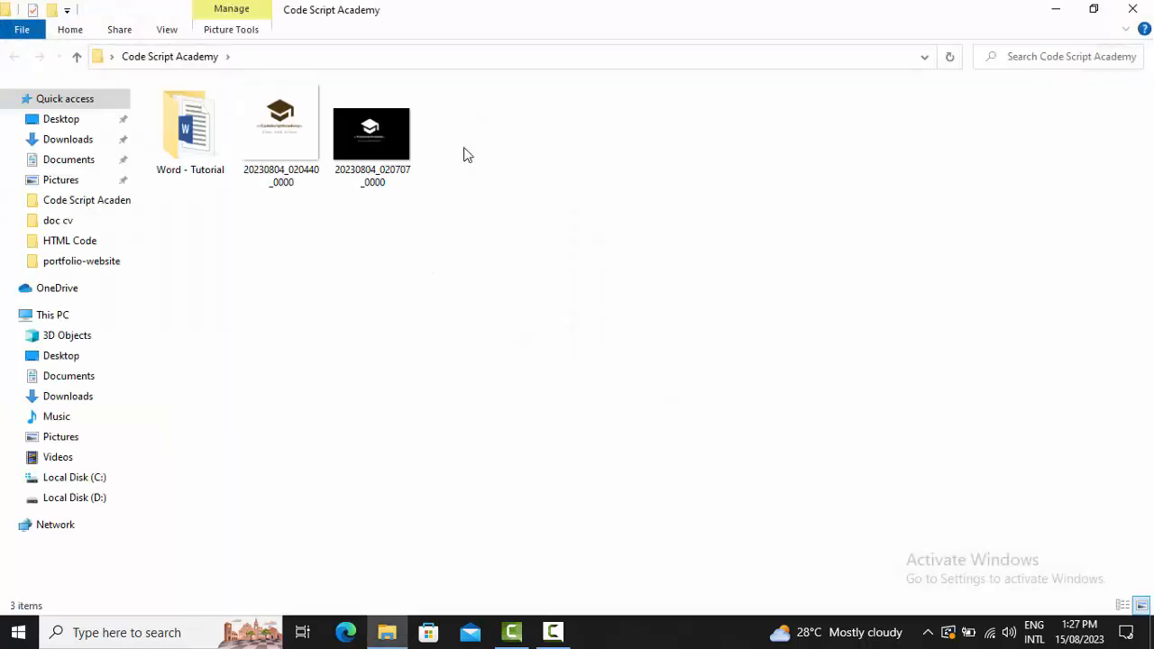
pyautogui.doubleClick(166, 164)
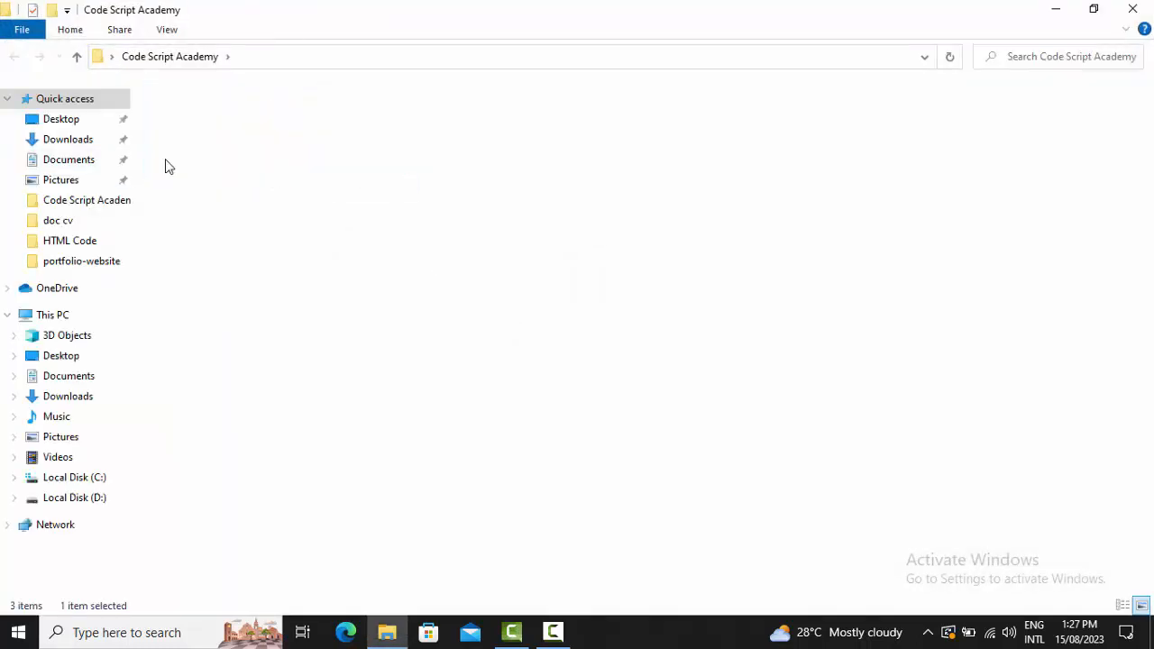
pyautogui.click(208, 112)
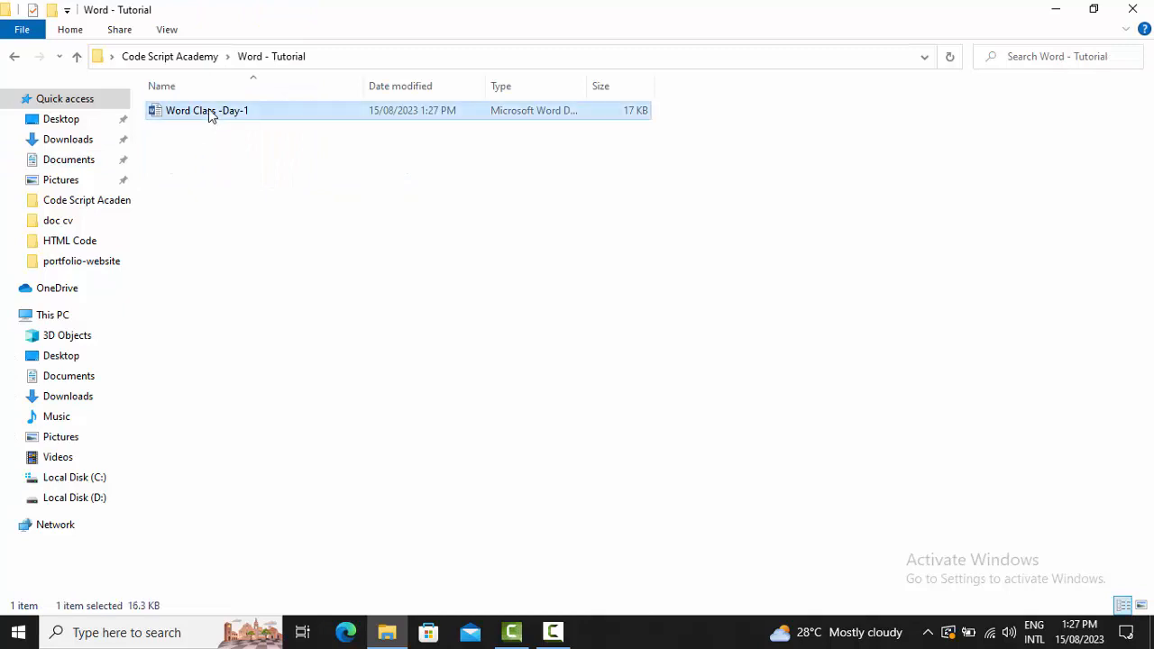
pyautogui.doubleClick(208, 110)
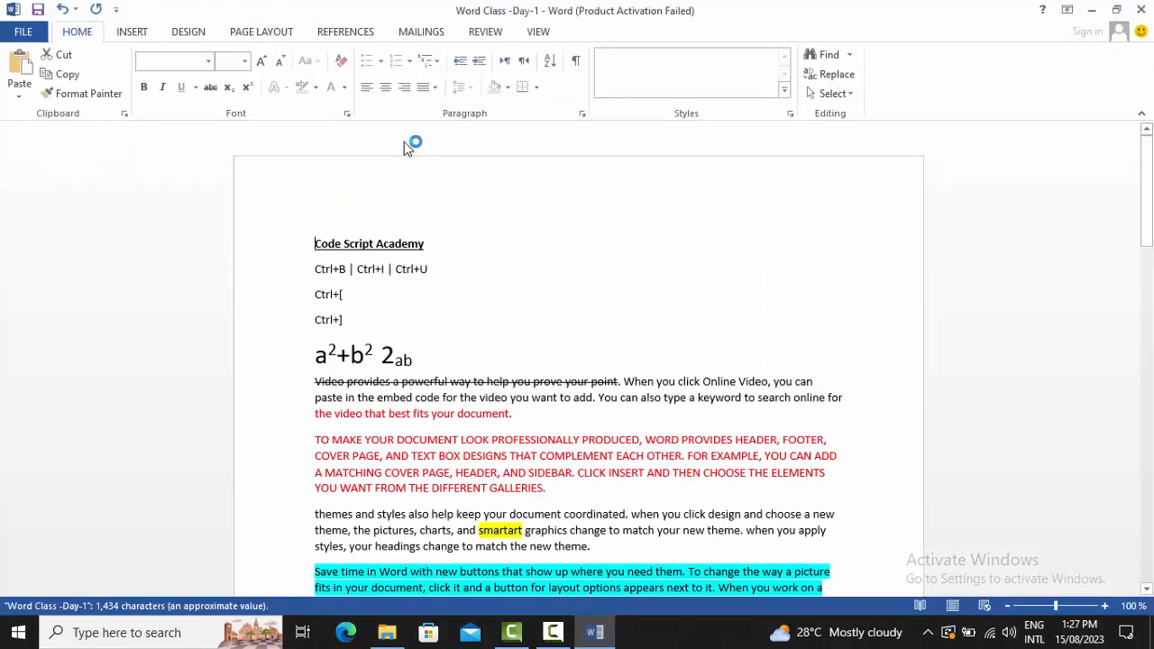
pyautogui.click(619, 364)
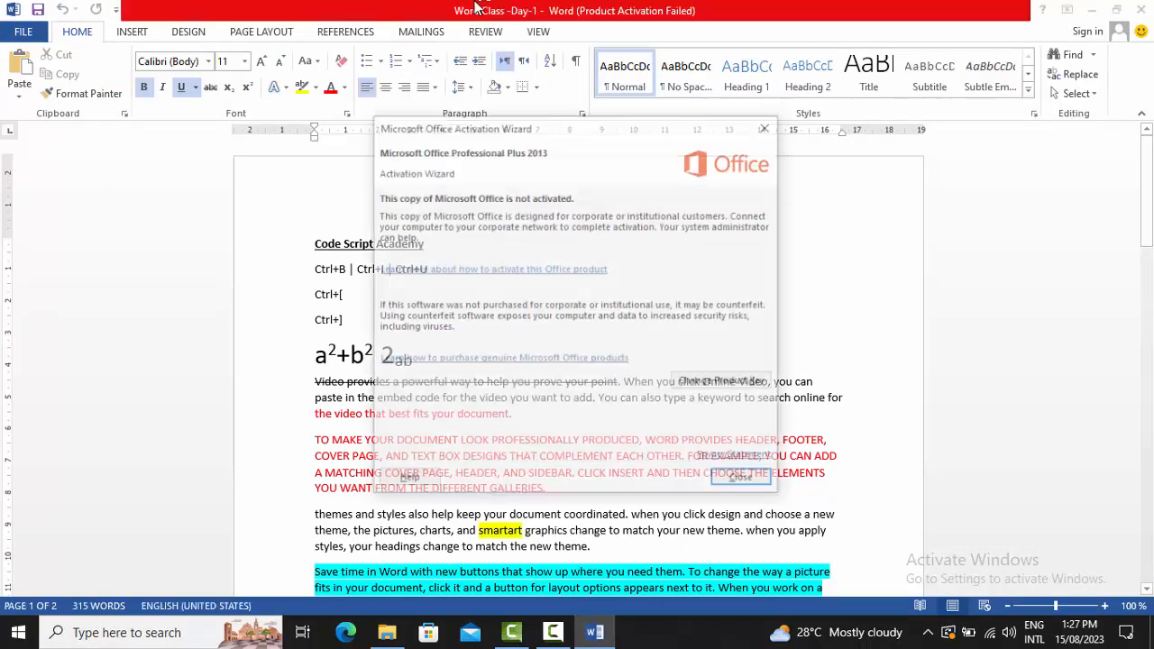
pyautogui.click(765, 125)
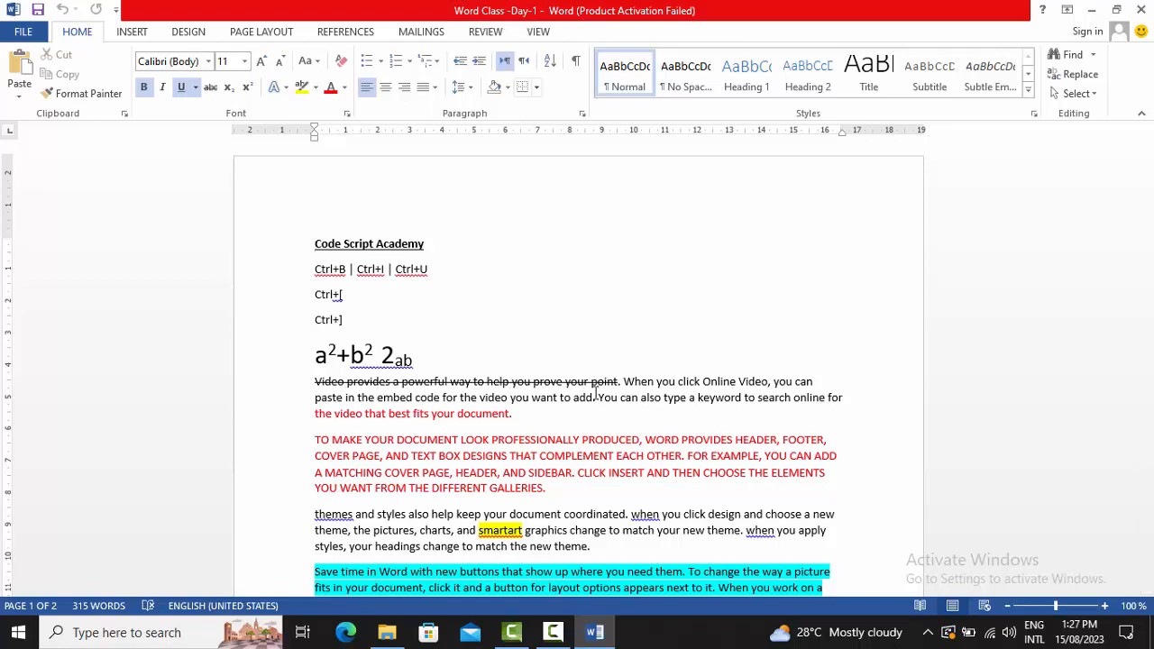
# Step: Return to the Word - Tutorial folder in File Explorer and widen the Type column to fit its contents
pyautogui.click(586, 624)
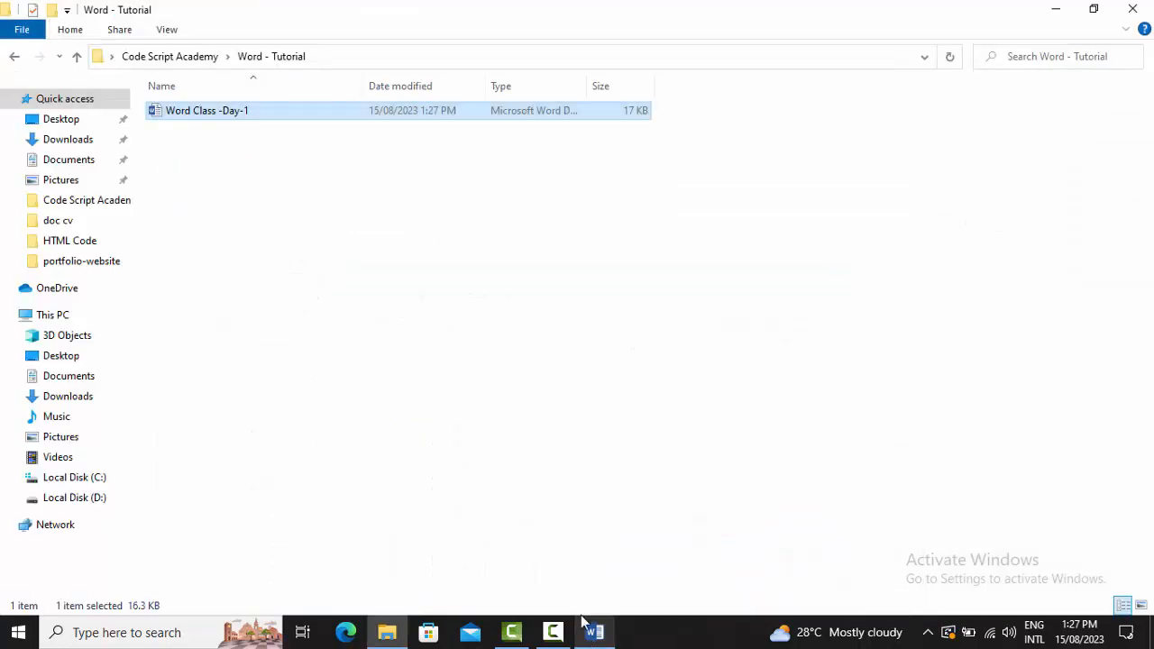
pyautogui.doubleClick(586, 86)
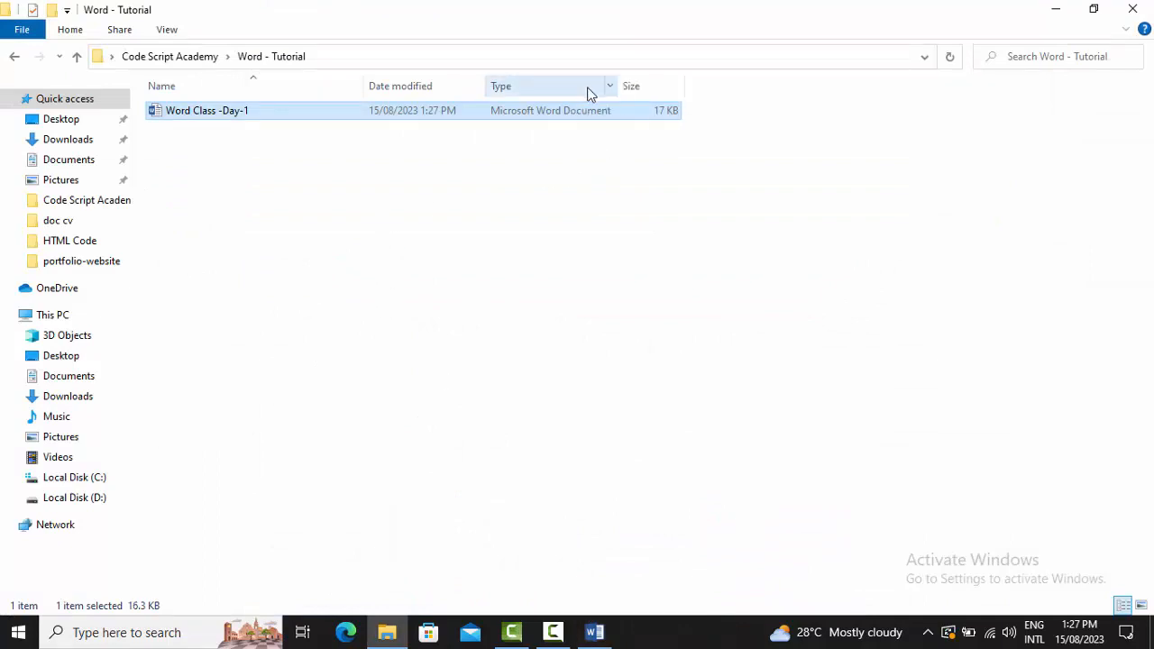
pyautogui.click(541, 150)
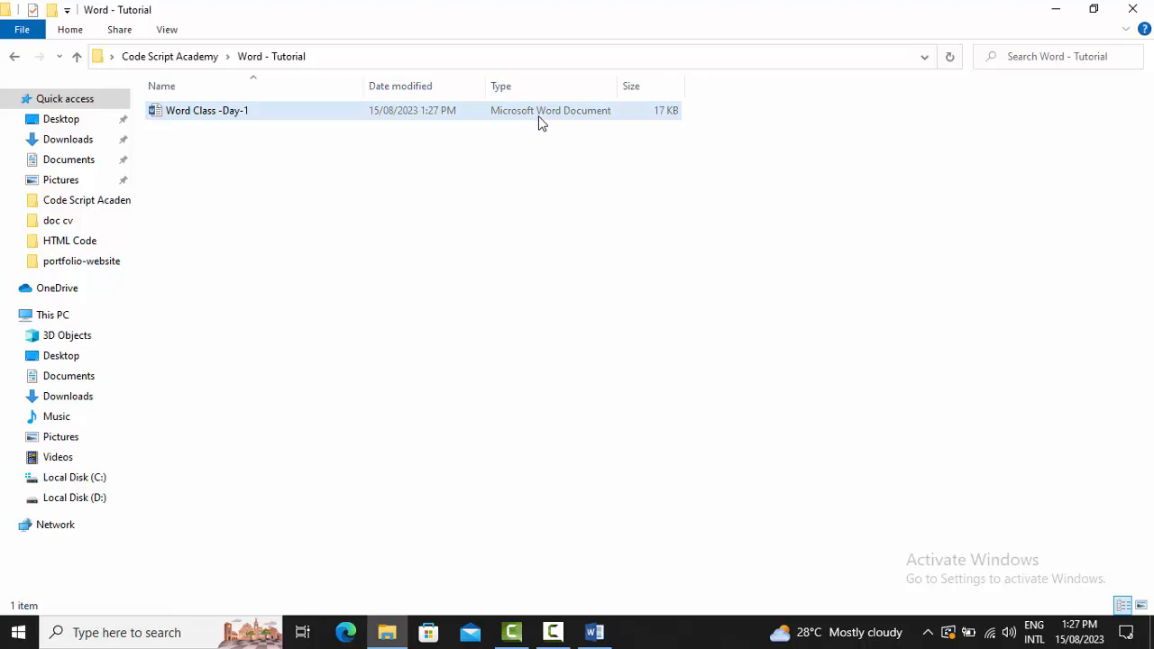
# Step: View the general properties of the Word Class -Day-1 file, including its type, location, size and dates, and close them
pyautogui.click(541, 123)
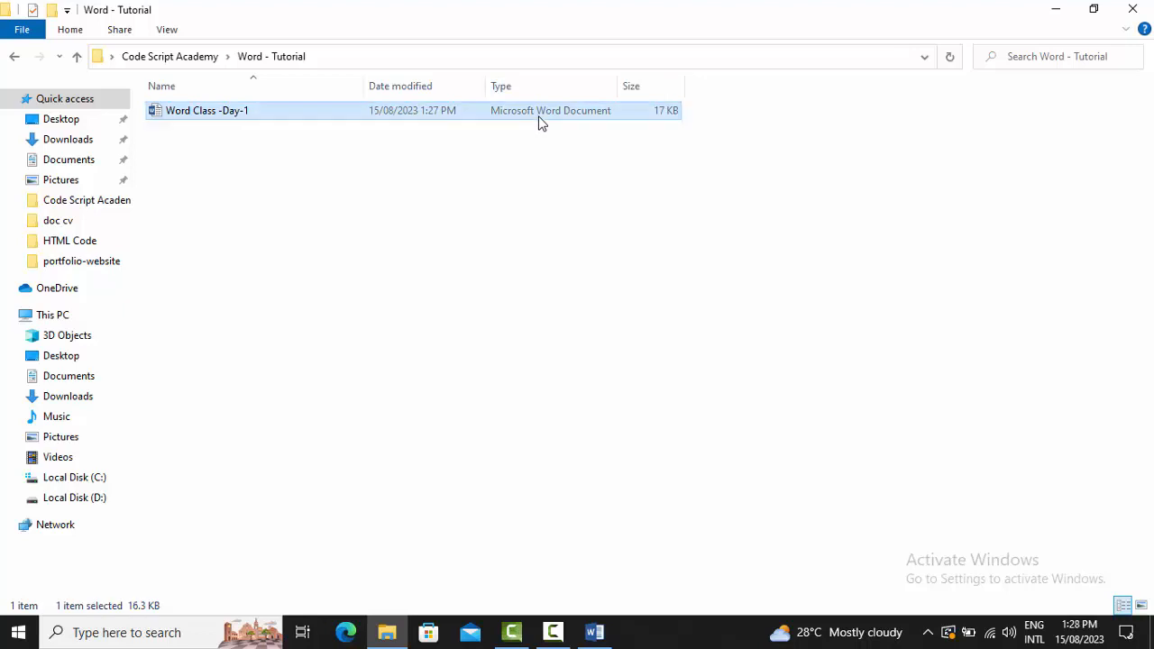
pyautogui.doubleClick(537, 115)
pyautogui.rightClick(538, 116)
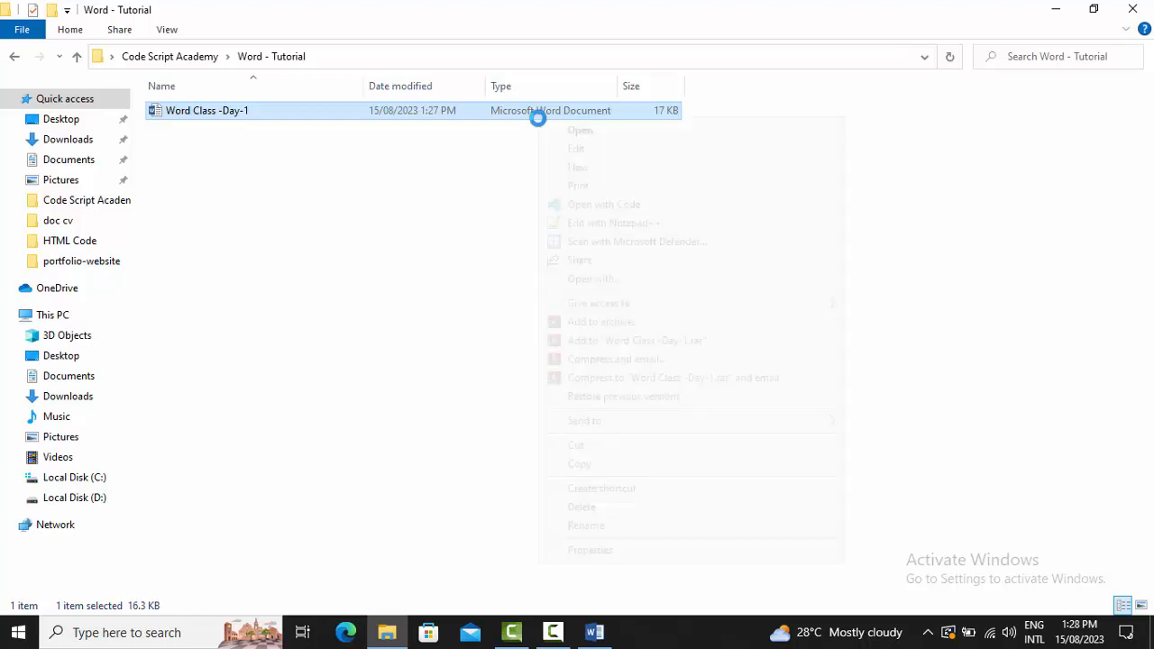
pyautogui.click(591, 552)
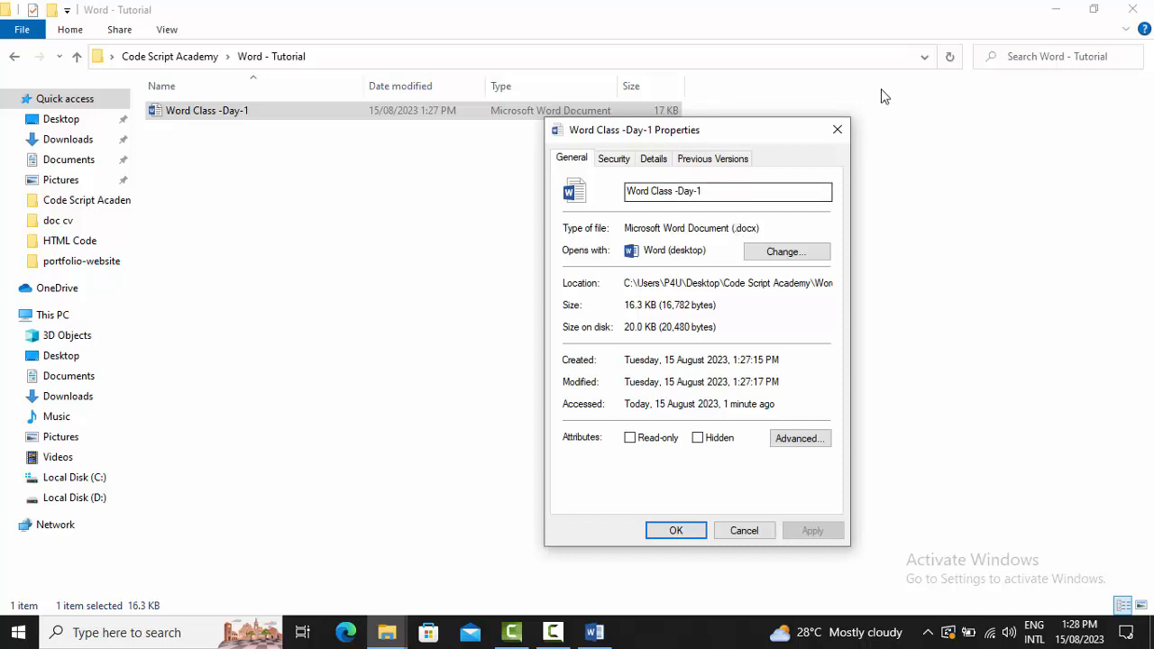
pyautogui.click(844, 133)
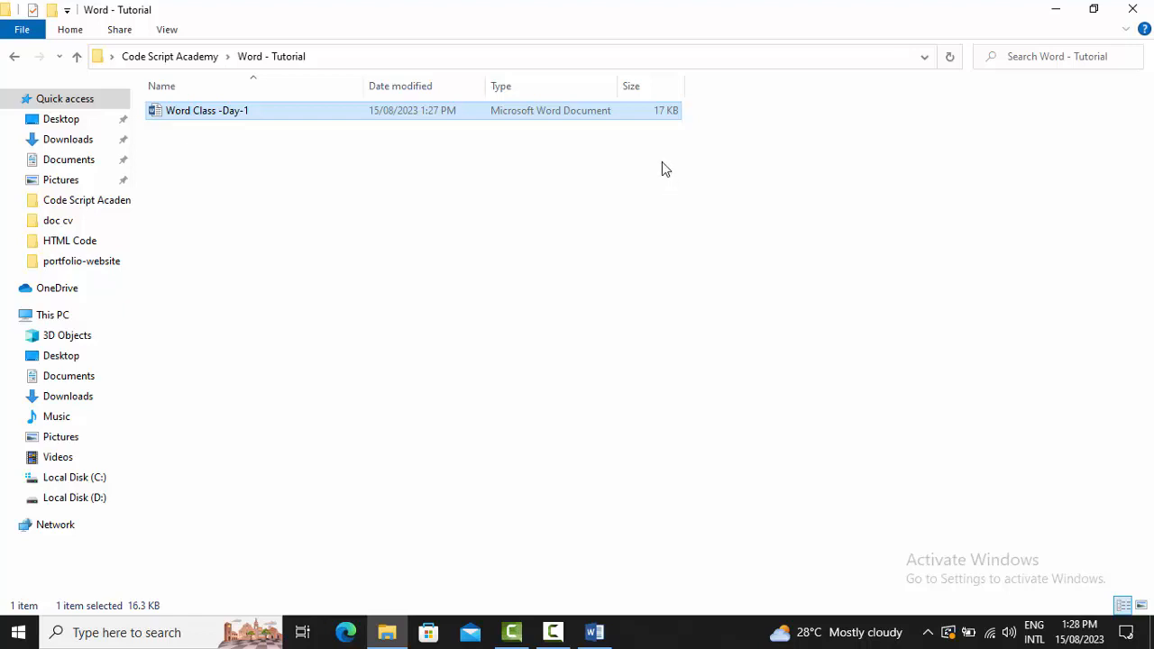
pyautogui.click(483, 132)
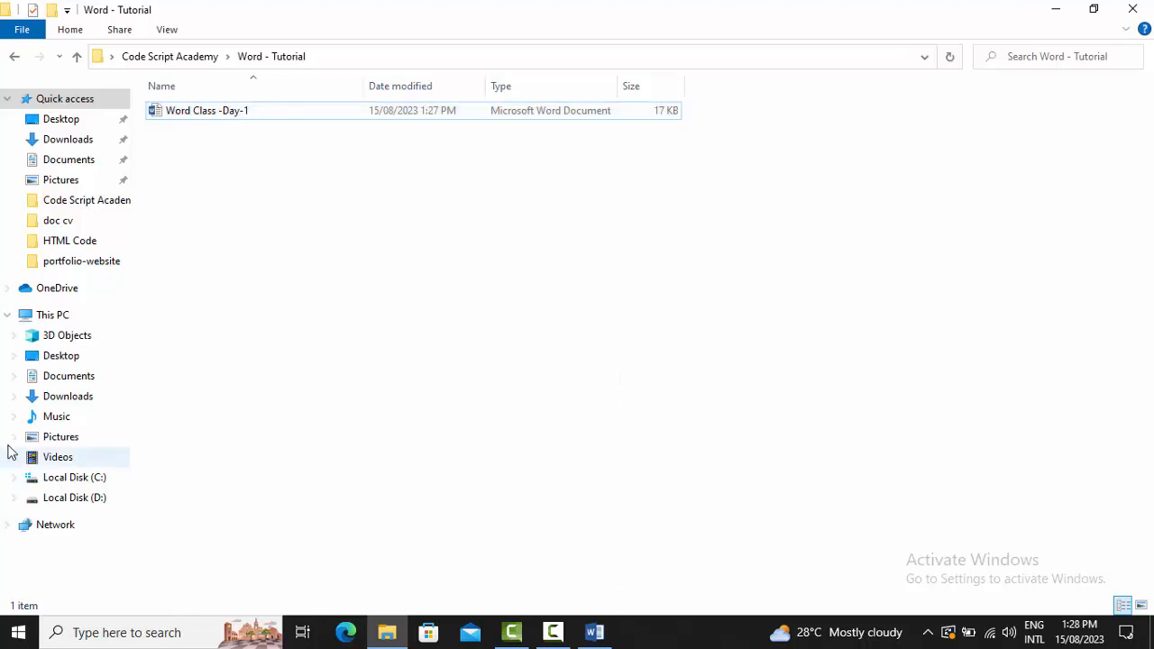
# Step: Switch back to the Word Class -Day-1 document in Word and create a new blank document
pyautogui.click(595, 634)
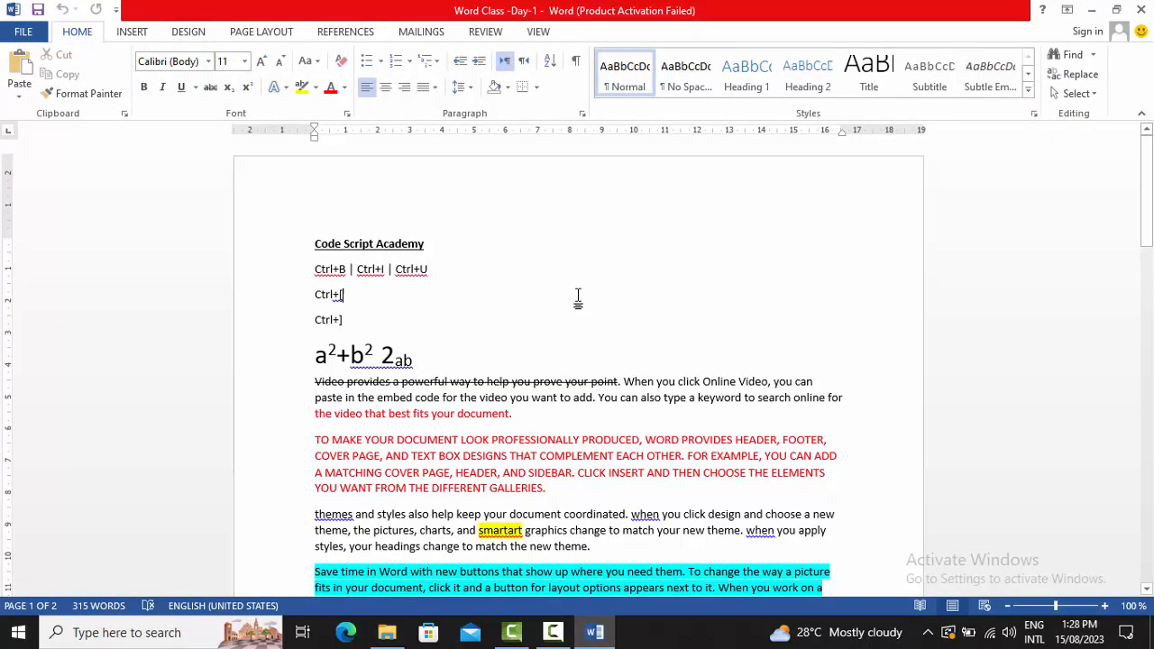
pyautogui.moveTo(1146, 207)
pyautogui.mouseDown()
pyautogui.moveTo(1152, 516)
pyautogui.moveTo(1150, 208)
pyautogui.mouseUp()
pyautogui.hotkey('ctrl', 'n')
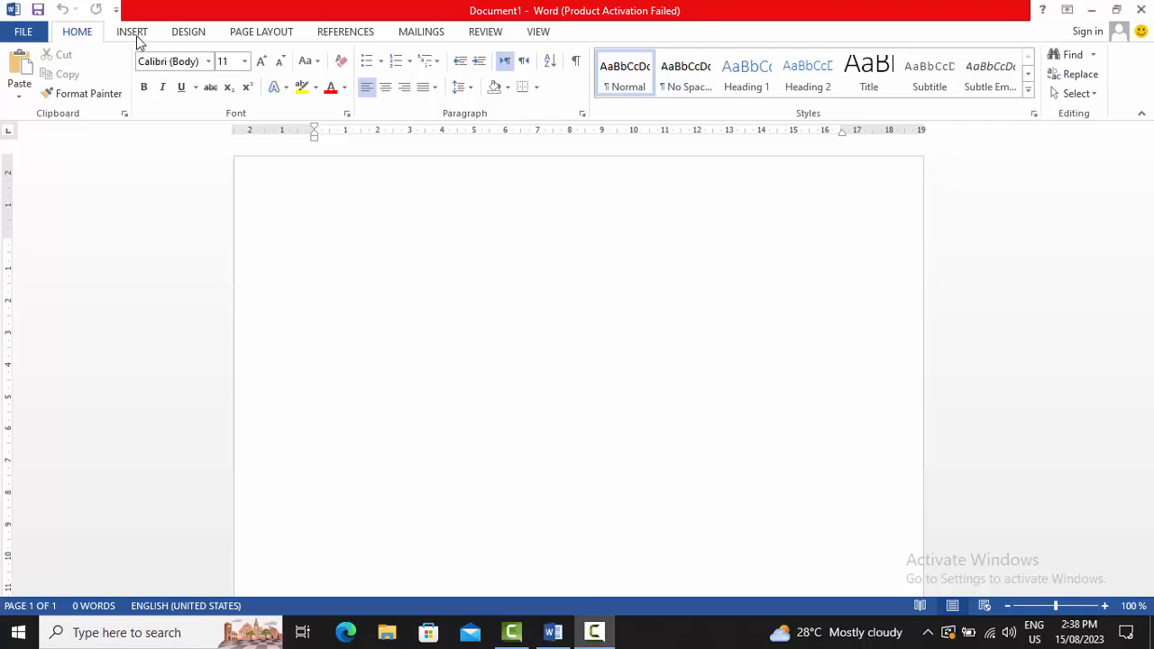
# Step: Look over the Design and Page Layout commands in the blank document and minimize the Word window
pyautogui.click(187, 35)
pyautogui.click(281, 36)
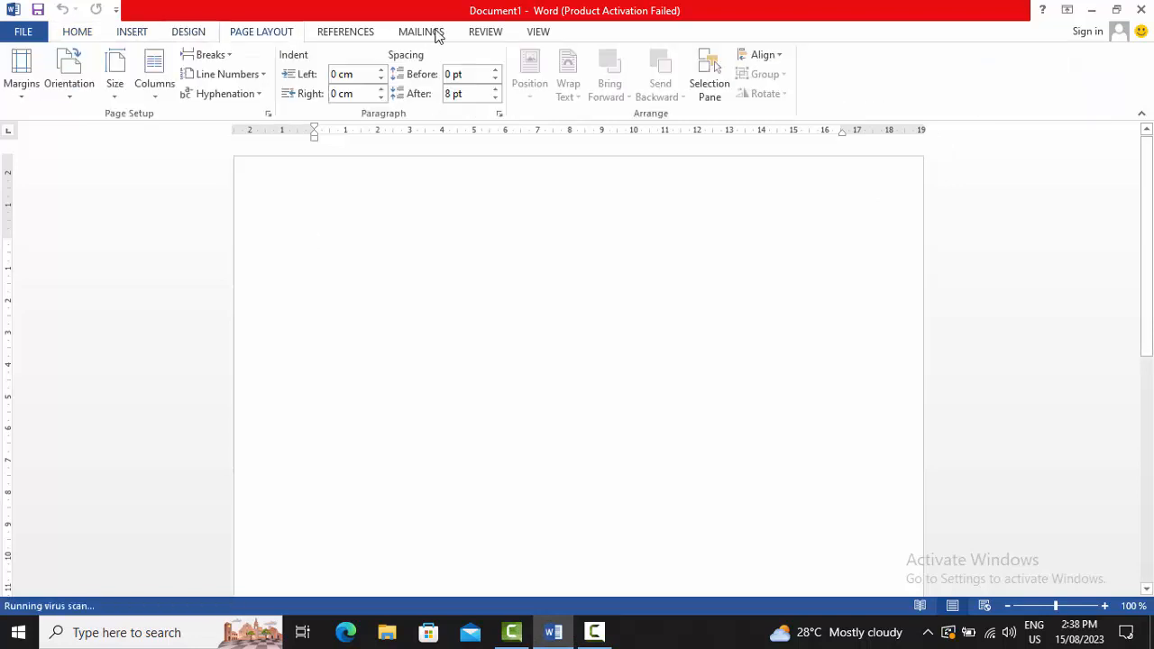
pyautogui.click(1092, 10)
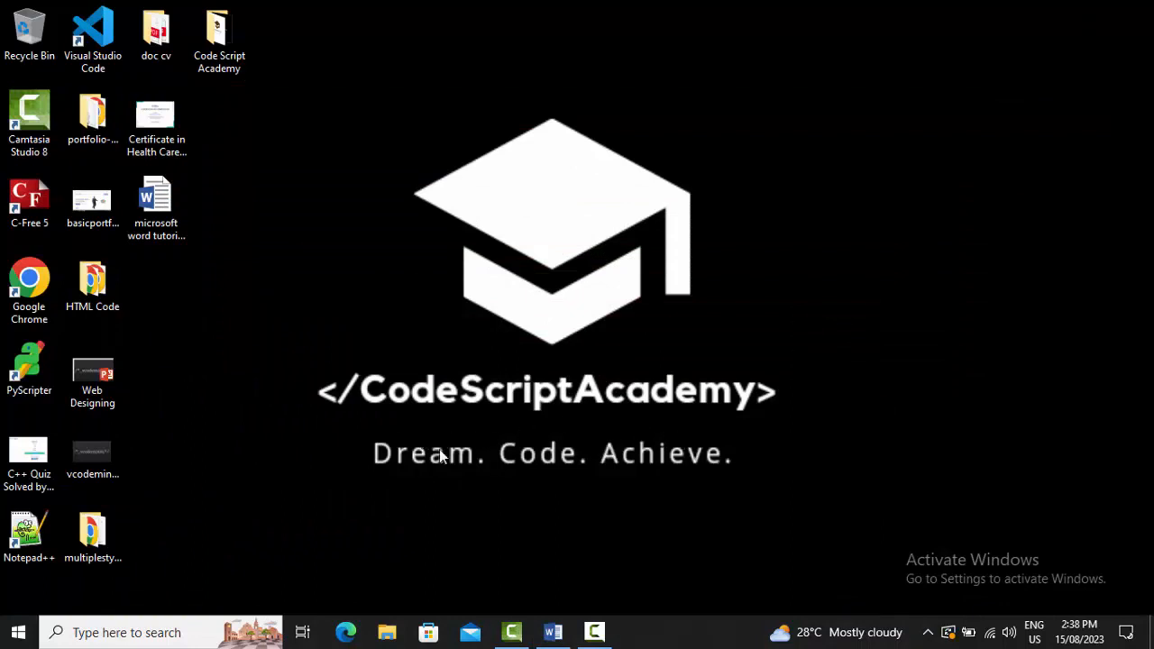
pyautogui.click(595, 632)
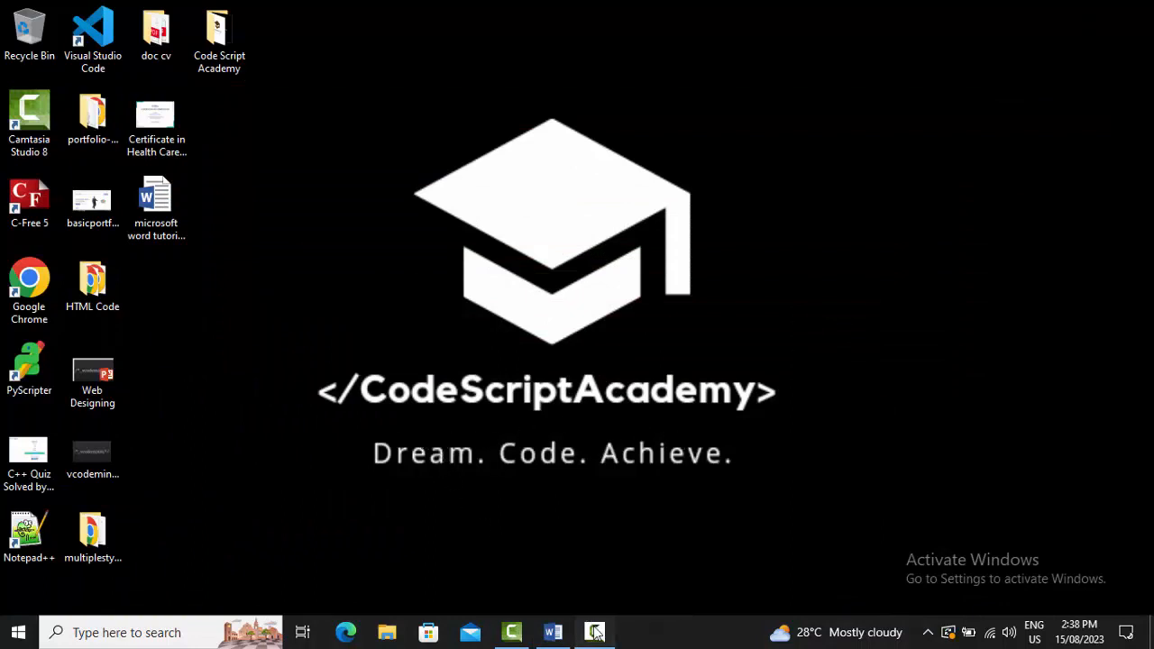